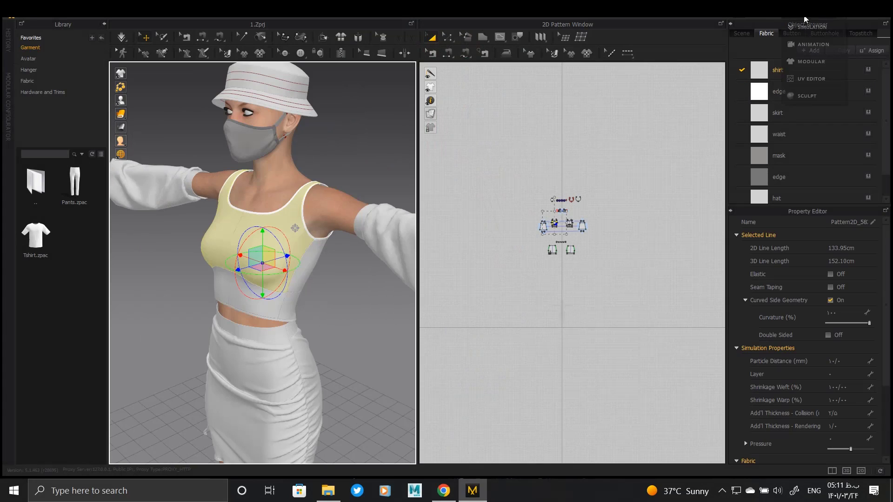
- Switch to the UV editor and reset the UV islands to the 2D pattern arrangement
click(809, 78)
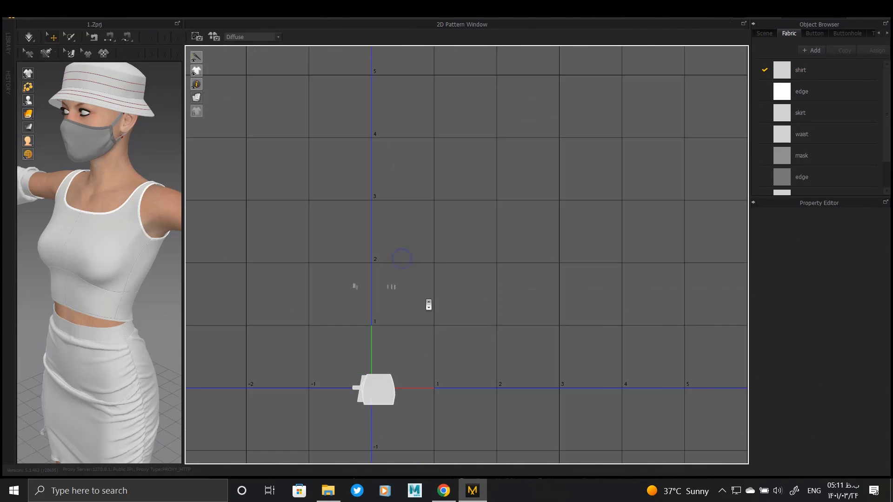
middle_drag(428, 304, 444, 237)
right_click(440, 214)
click(487, 236)
scroll(500, 174, down, 5)
middle_drag(491, 74, 496, 197)
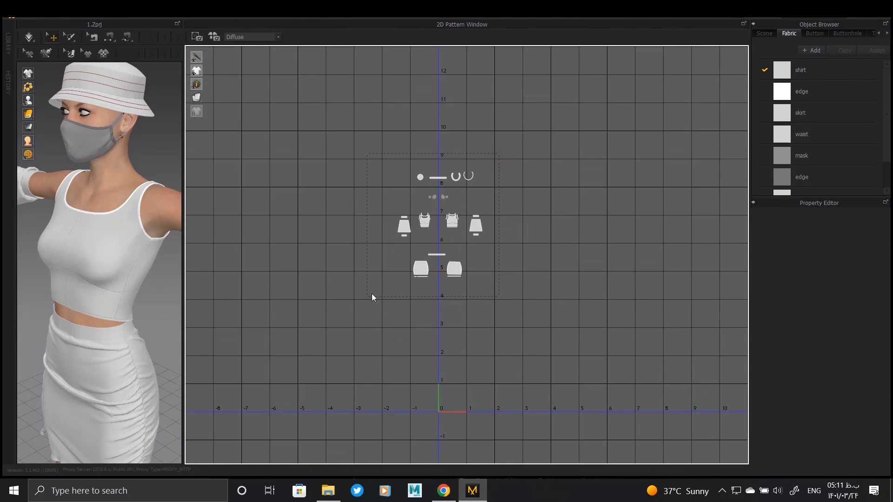
- Move all UV islands down together so the layout sits around the horizontal UV axis
drag(421, 238, 469, 383)
scroll(445, 228, up, 5)
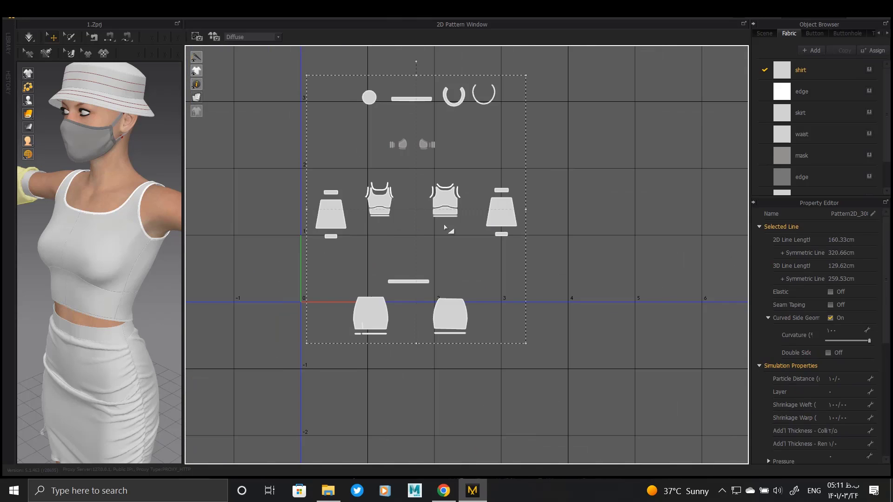
middle_drag(445, 228, 457, 257)
- Separate the islands by garment, moving the hat, mask and skirt groups right and the top and sleeve group left
drag(558, 97, 350, 173)
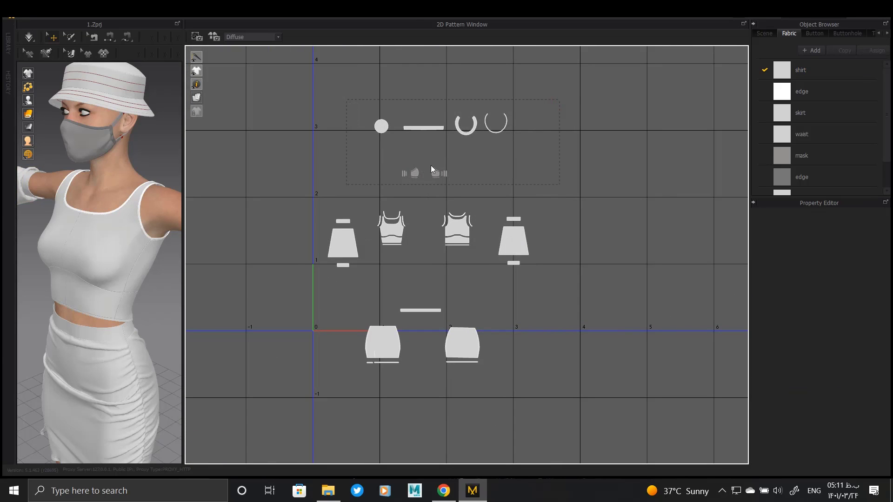
drag(431, 168, 585, 166)
drag(540, 201, 319, 275)
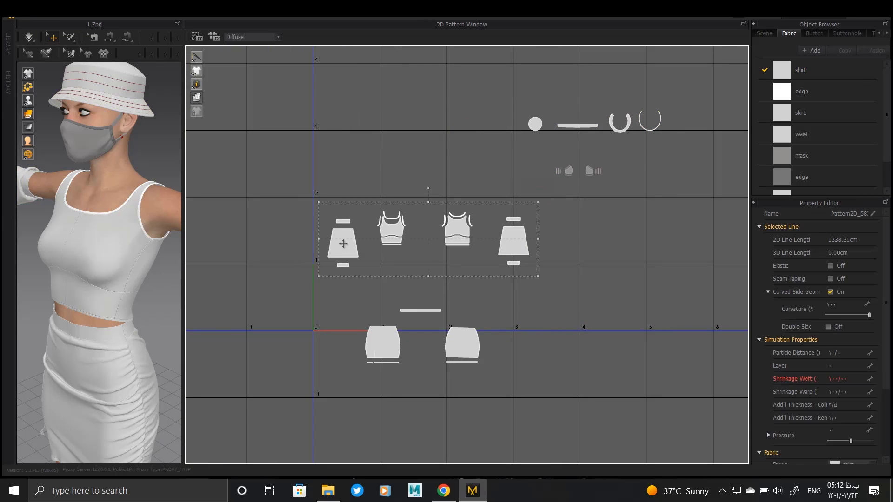
drag(343, 243, 164, 239)
drag(346, 300, 495, 378)
drag(465, 343, 660, 320)
- Move the top and sleeve island group down and right so it straddles the UV origin
middle_drag(538, 252, 648, 242)
drag(470, 196, 231, 277)
drag(268, 235, 340, 294)
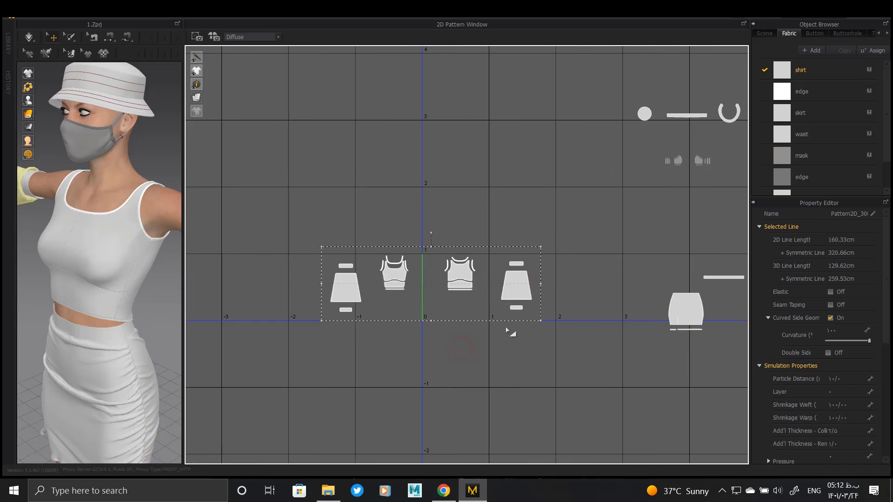
- Place the right-hand sleeve island in the lower-left corner of the 0–1 UV tile
scroll(510, 333, up, 5)
drag(538, 238, 304, 300)
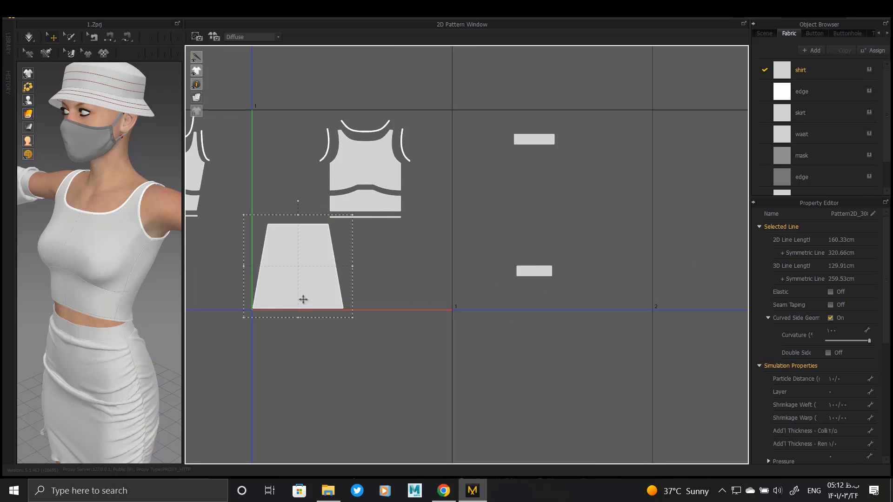
scroll(252, 297, up, 8)
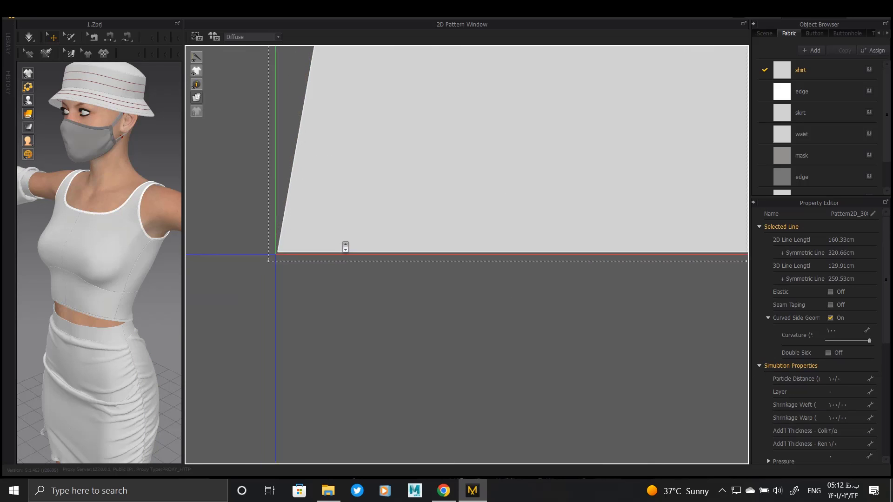
scroll(345, 247, down, 5)
scroll(464, 239, up, 4)
scroll(558, 271, down, 5)
- Place the other sleeve island beside the first one along the base of the UV tile, with their lower corners meeting
click(232, 178)
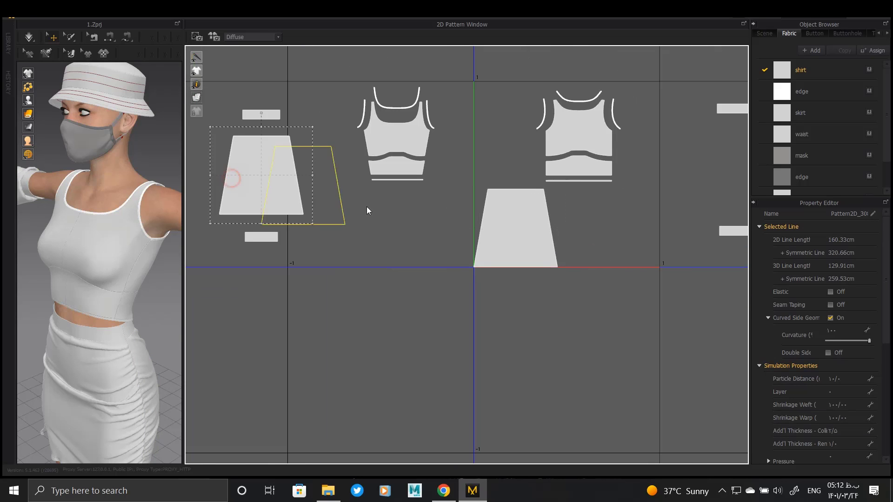
click(572, 235)
scroll(576, 260, up, 8)
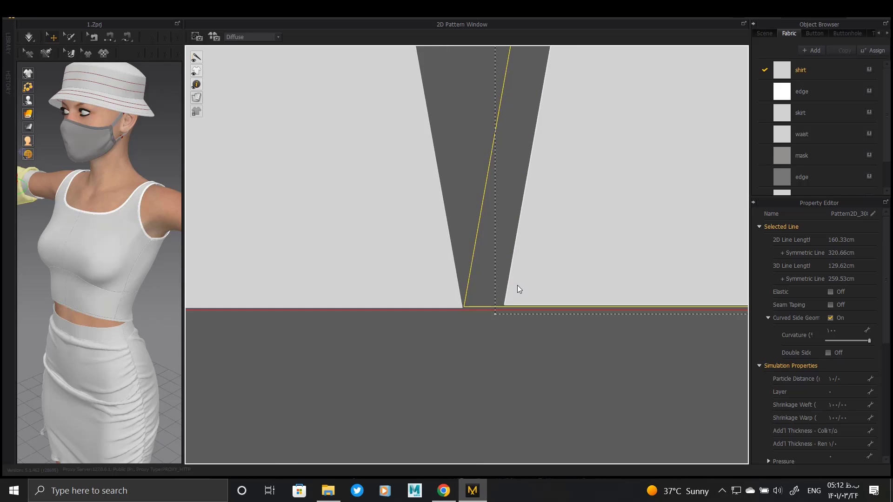
scroll(519, 289, down, 8)
scroll(637, 299, up, 8)
scroll(638, 300, down, 10)
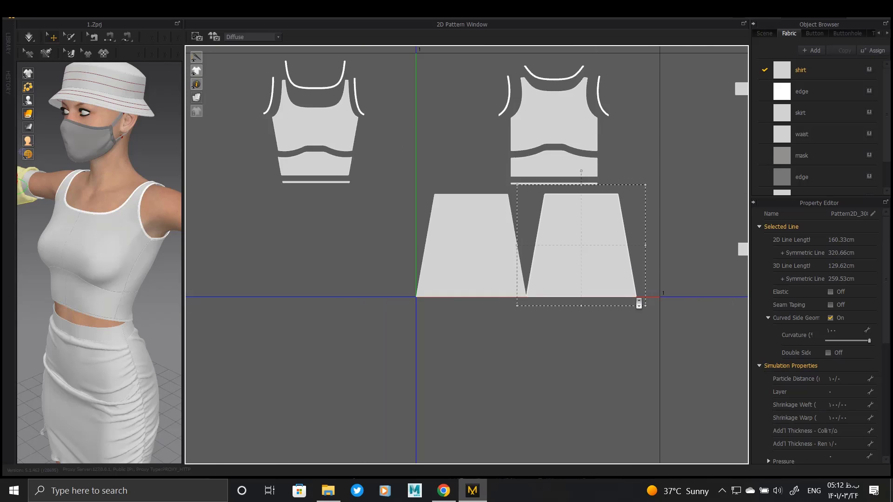
- Move the two sleeve band strips on the right over beside the other band strips, left of the UV tile
middle_drag(351, 264, 202, 265)
drag(615, 187, 507, 299)
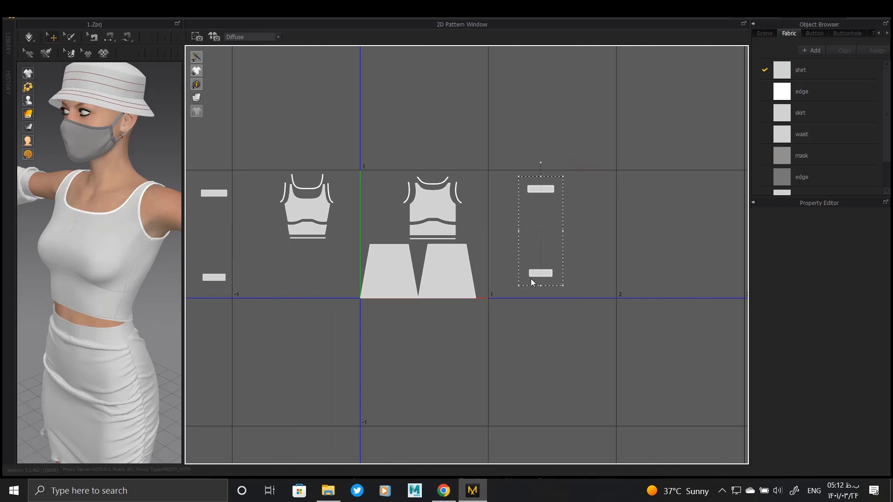
scroll(538, 253, up, 10)
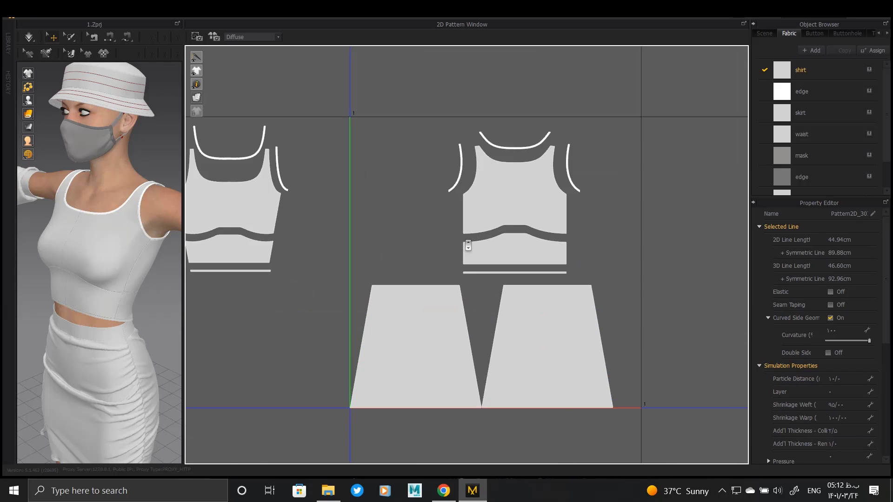
- Move the back top's lower panel and hem strip up against its upper panel, leaving only thin gaps
click(545, 212)
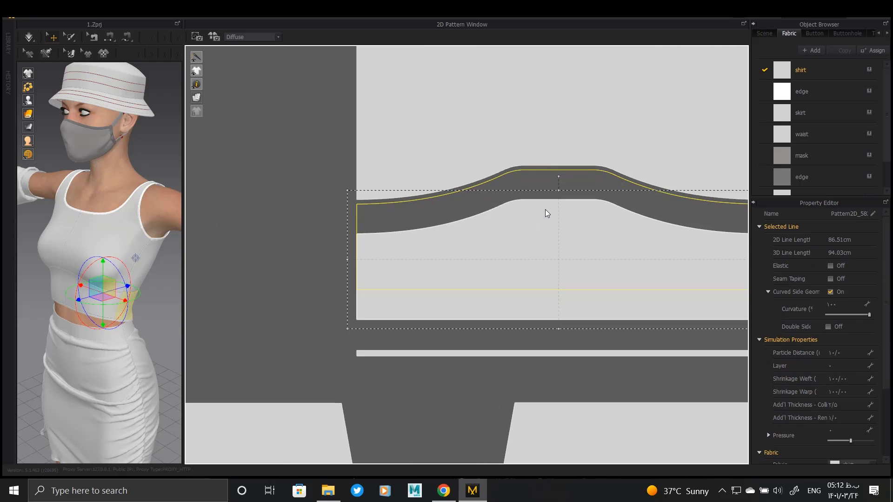
drag(545, 209, 545, 178)
click(526, 353)
scroll(529, 298, down, 10)
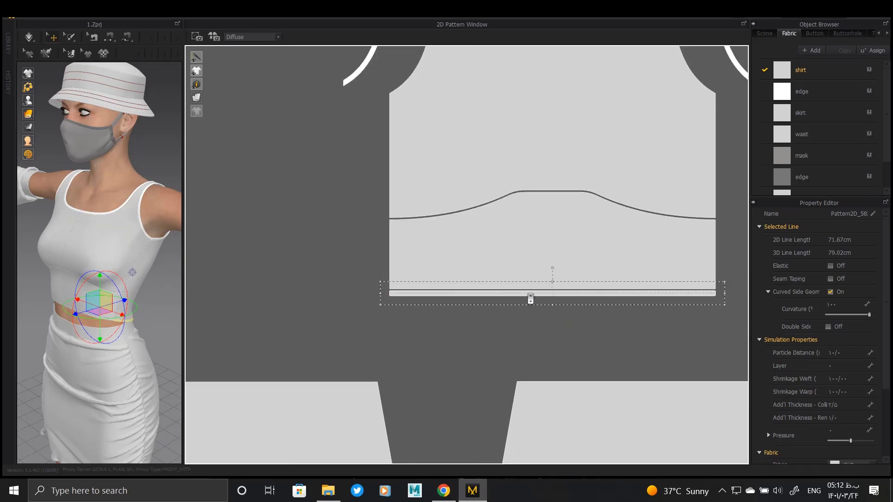
- Move the front top's lower panel and hem strip up against its upper panel, leaving only thin gaps
scroll(401, 301, up, 10)
click(407, 267)
shift+drag(407, 264, 410, 259)
scroll(226, 244, up, 6)
scroll(237, 252, down, 8)
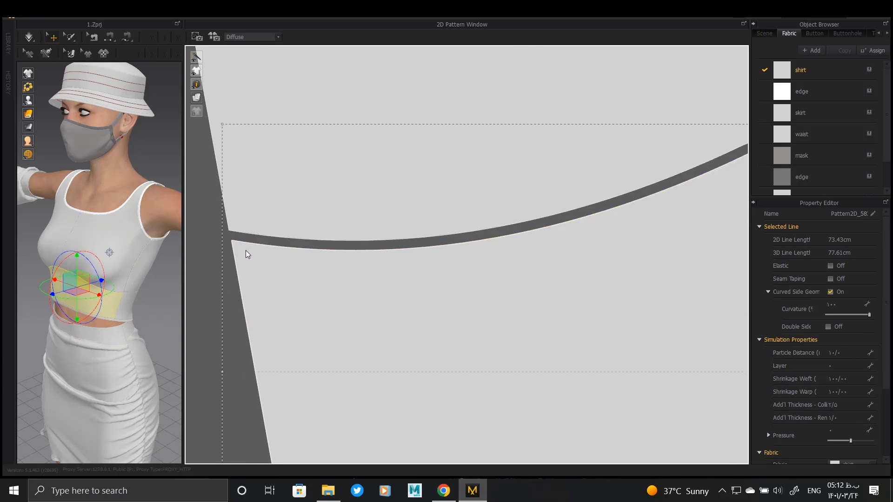
shift+drag(351, 393, 352, 334)
scroll(286, 344, up, 5)
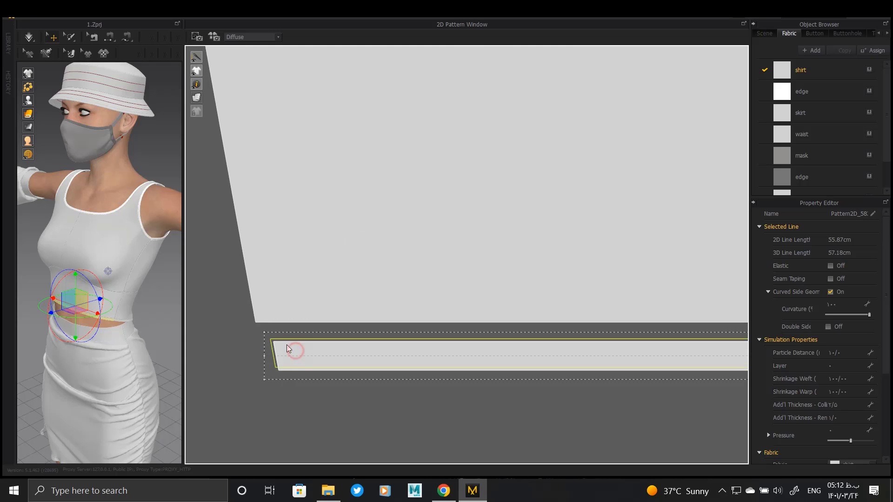
scroll(467, 261, down, 8)
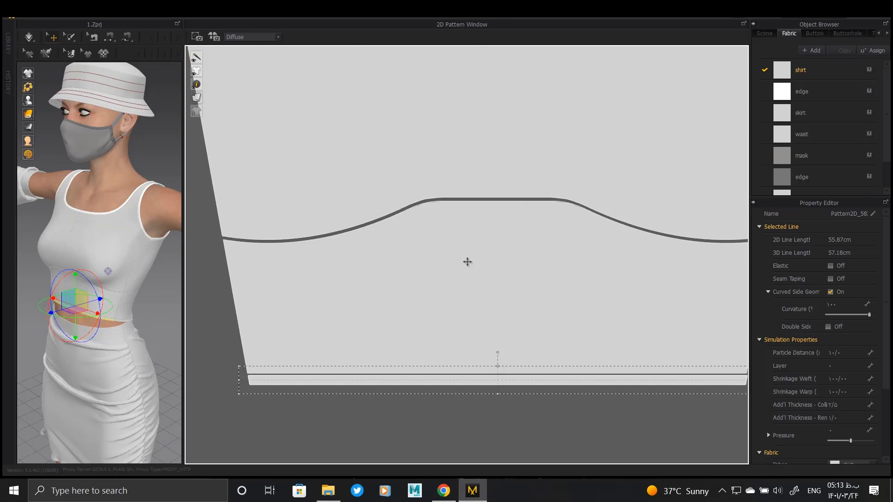
- Fit the two white armhole trim strips against the armhole curves of the back top
scroll(450, 229, up, 10)
drag(426, 168, 496, 182)
right_drag(524, 168, 66, 162)
click(557, 189)
click(489, 201)
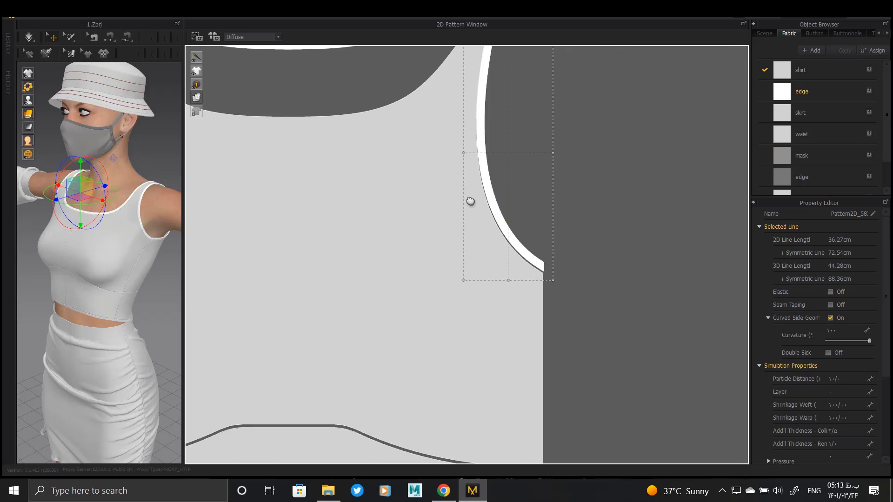
scroll(479, 218, up, 5)
scroll(512, 256, down, 5)
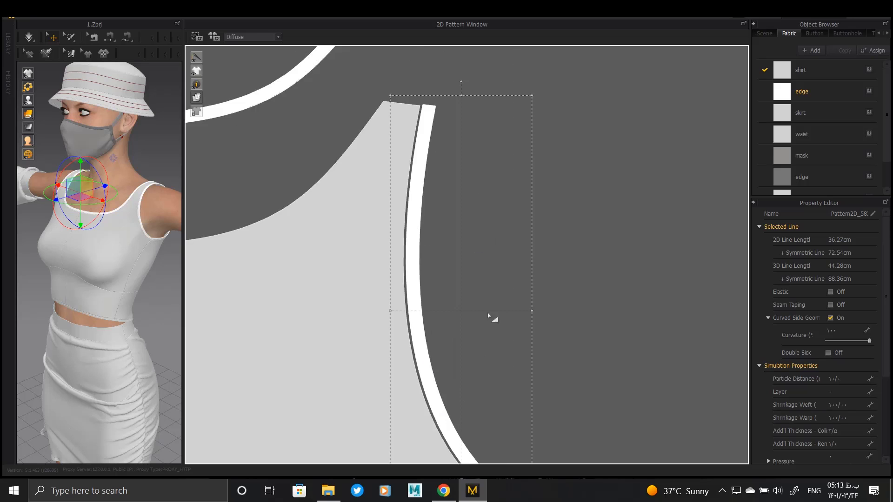
- Fit the white neckline trim strip against the neckline curve of the back top
right_drag(491, 315, 750, 345)
click(411, 165)
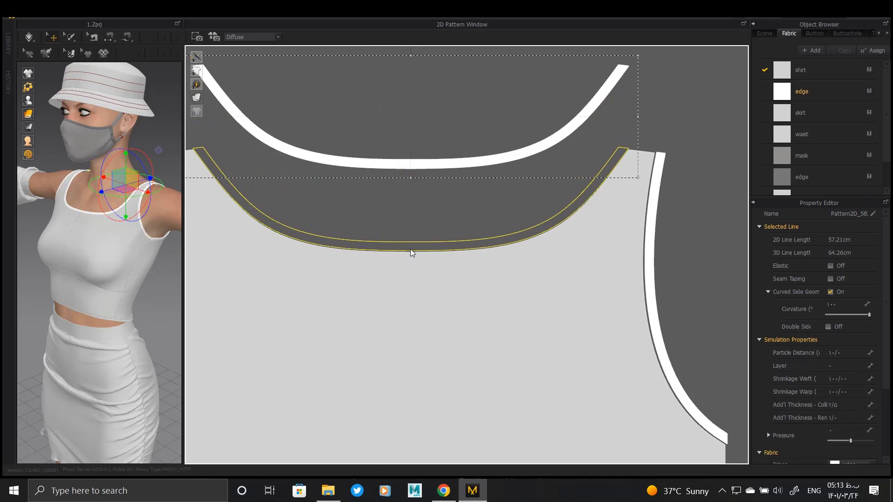
click(410, 250)
- Fit the two white armhole trim strips against the armhole curves of the front top
scroll(437, 261, down, 5)
scroll(592, 298, up, 5)
scroll(592, 298, up, 3)
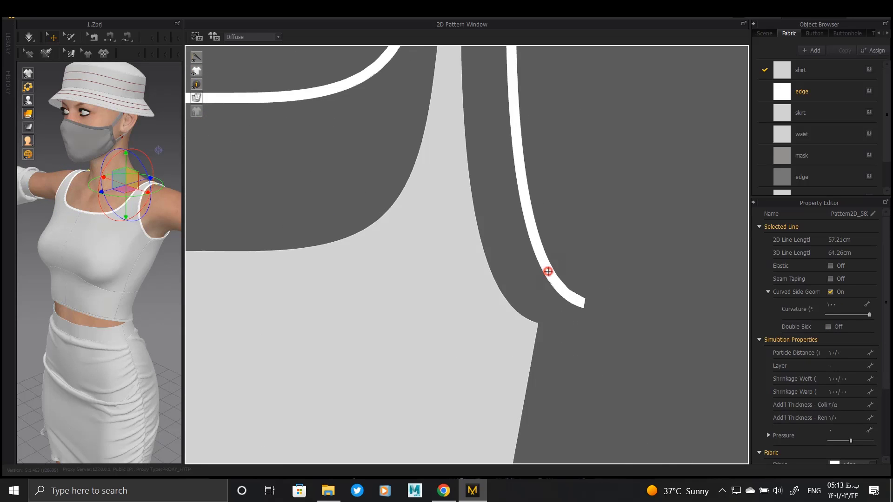
click(548, 270)
click(505, 277)
drag(507, 292, 504, 291)
middle_drag(510, 307, 801, 365)
middle_drag(461, 195, 765, 196)
click(459, 200)
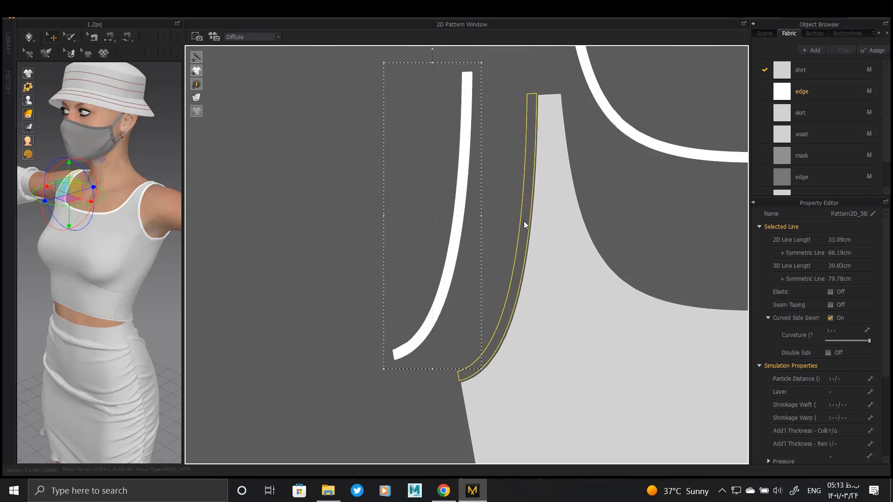
click(523, 222)
- Lower the white neckline trim strip into the neckline curve of the front top
scroll(428, 226, down, 5)
scroll(427, 175, up, 3)
click(427, 175)
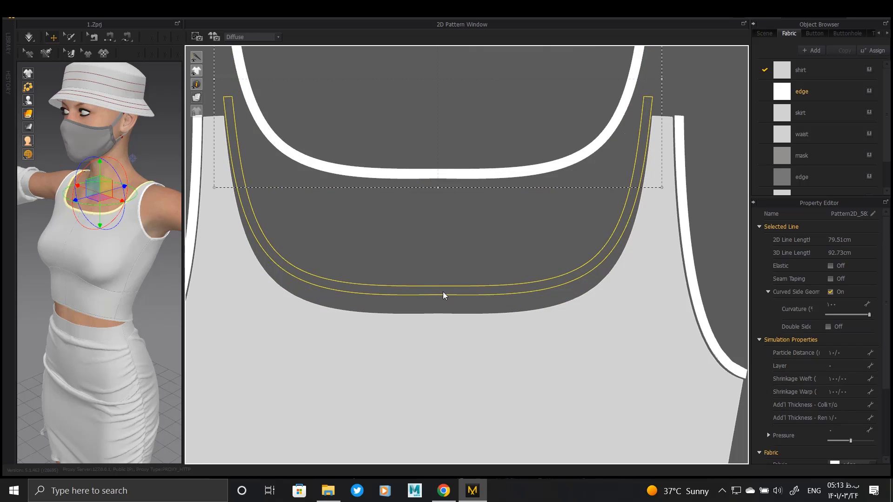
click(443, 293)
- Move the complete front top group directly above the first sleeve island, close to the left edge of the UV tile
scroll(495, 252, down, 5)
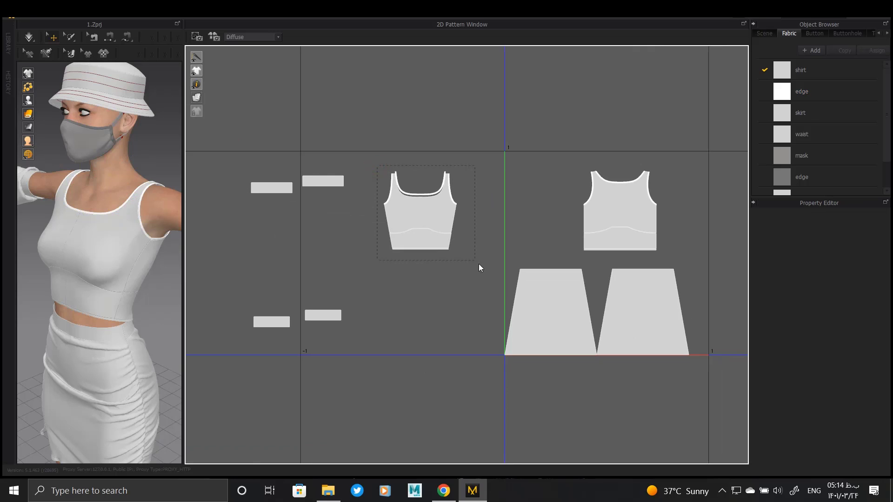
drag(421, 219, 548, 242)
click(548, 242)
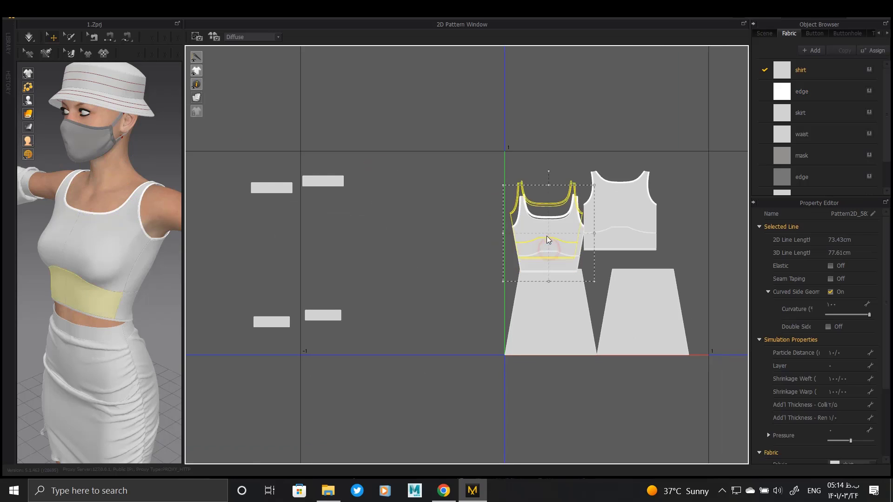
scroll(546, 236, up, 6)
drag(473, 245, 473, 248)
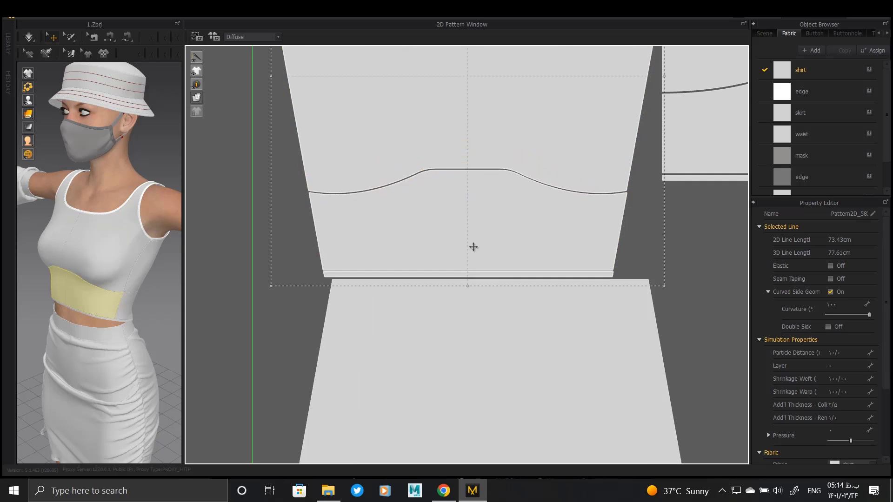
middle_drag(473, 247, 505, 365)
drag(441, 210, 414, 211)
- Move the complete back top group beside the front top, directly above the sleeve islands
scroll(414, 211, down, 5)
middle_drag(578, 212, 368, 227)
drag(315, 83, 504, 286)
drag(426, 227, 365, 268)
scroll(415, 266, up, 5)
scroll(432, 333, up, 4)
scroll(422, 279, down, 8)
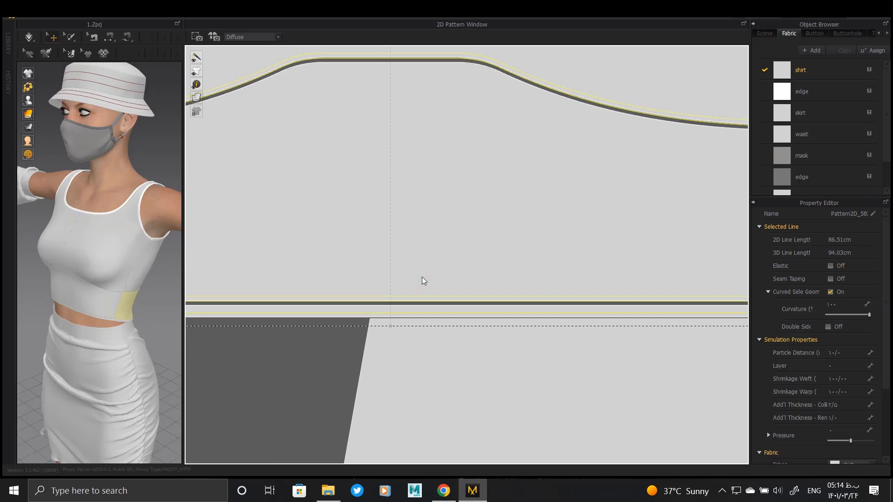
- Move the upper pair of sleeve band strips above the front top and the lower pair above the back top
middle_drag(285, 224, 515, 228)
scroll(515, 227, down, 2)
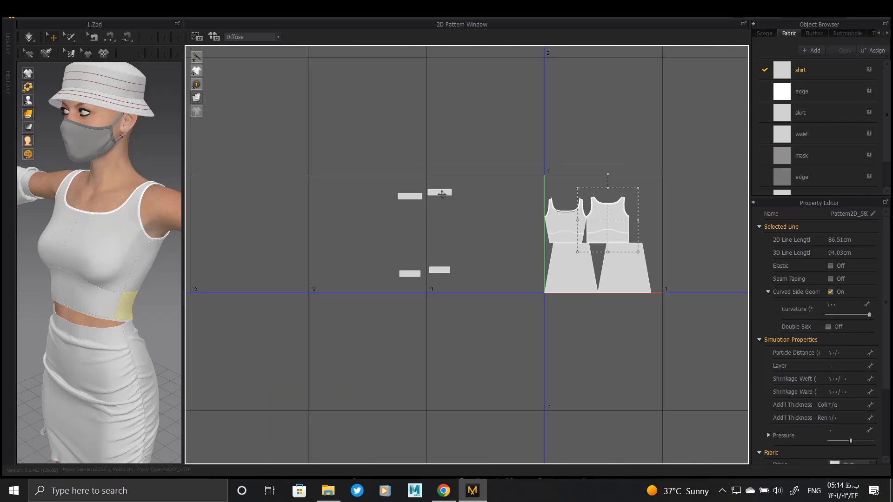
drag(441, 194, 569, 205)
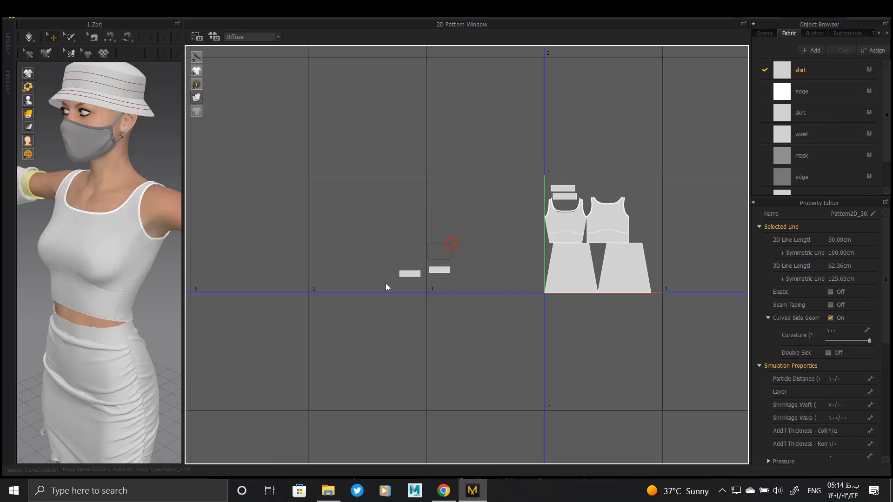
drag(386, 283, 384, 284)
drag(410, 276, 624, 200)
- Stack the two sleeve bands above the front top closely together, lowering them into its neckline opening
middle_drag(665, 215, 529, 194)
scroll(525, 180, up, 5)
scroll(114, 189, down, 1)
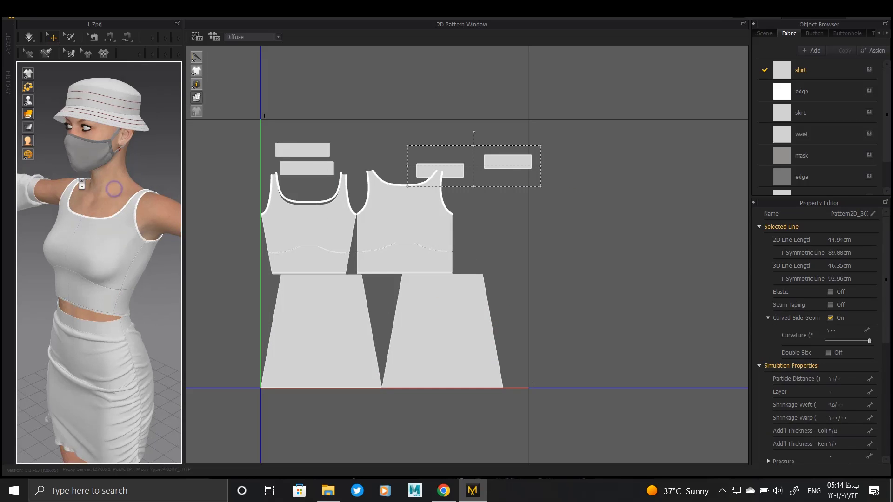
scroll(82, 184, down, 2)
middle_drag(82, 184, 23, 209)
scroll(302, 173, up, 4)
drag(315, 168, 317, 179)
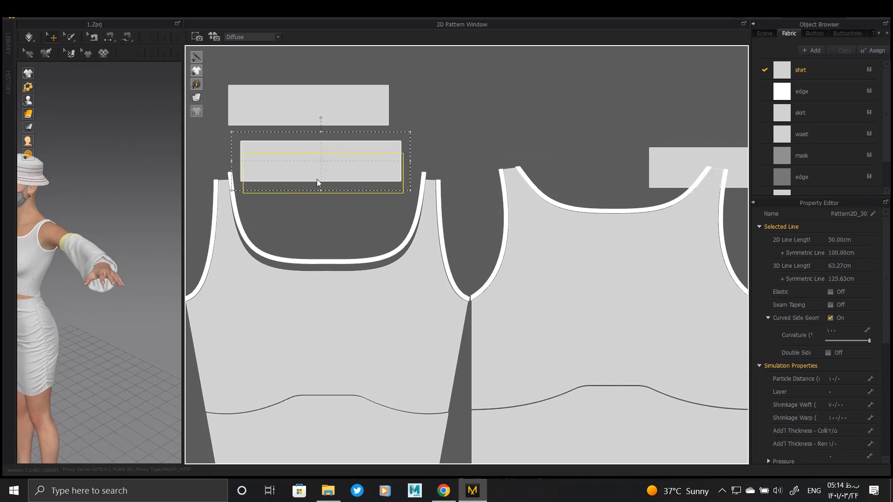
drag(320, 218, 317, 217)
drag(311, 107, 331, 169)
- Place the remaining two sleeve bands end to end just above the back top inside the UV tile
drag(677, 163, 436, 139)
middle_drag(628, 149, 444, 147)
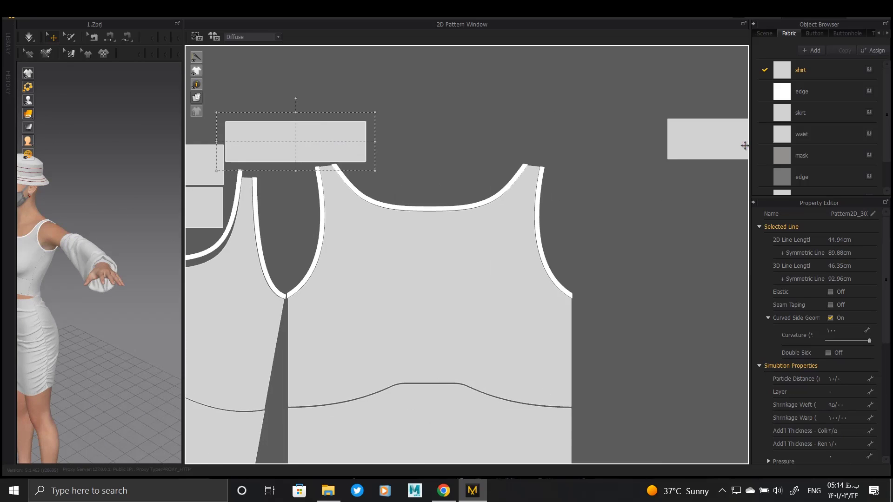
drag(745, 146, 438, 149)
scroll(488, 200, down, 8)
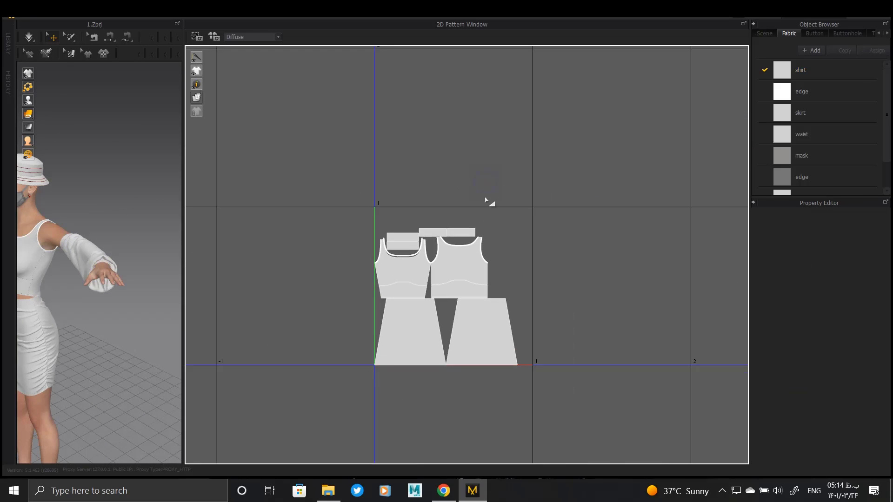
middle_drag(574, 234, 429, 288)
scroll(511, 233, down, 4)
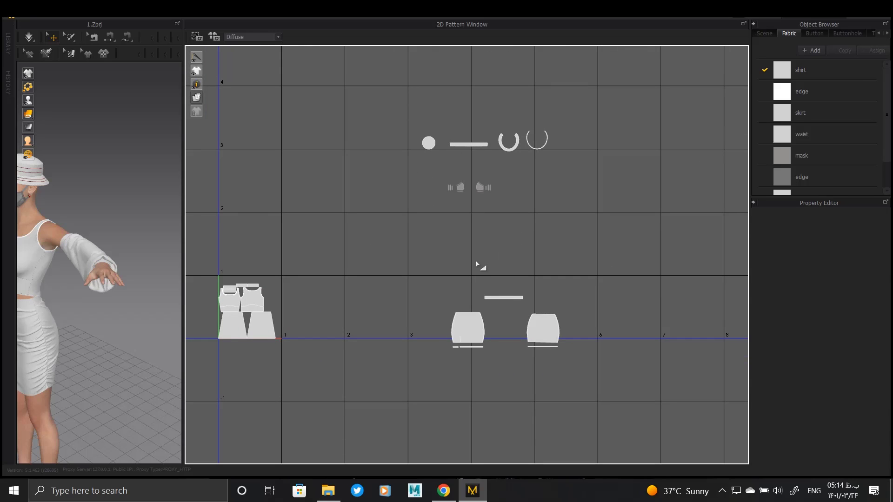
- Move the skirt and waistband islands beside the top group, with the front skirt against the left edge of the 1–2 UV tile
drag(555, 328, 392, 324)
click(328, 364)
scroll(295, 346, up, 8)
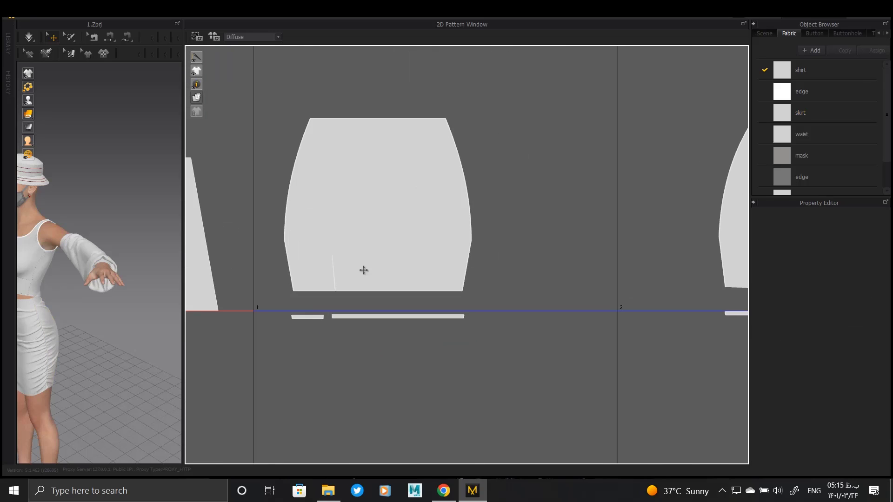
drag(371, 264, 347, 267)
scroll(308, 322, up, 6)
middle_drag(350, 266, 530, 274)
- Tuck the short and long hem strips end to end directly beneath the front skirt, just above the tile's base line
drag(458, 221, 455, 205)
scroll(444, 239, down, 7)
scroll(454, 268, up, 6)
drag(443, 259, 385, 235)
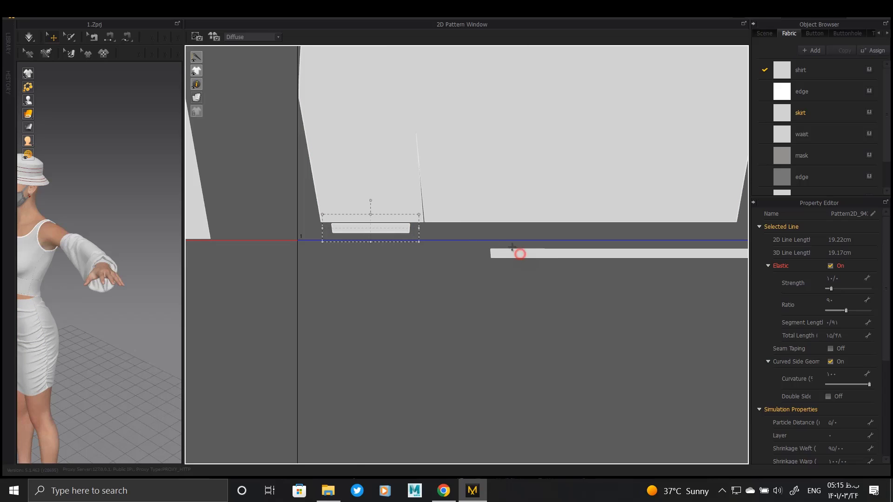
drag(518, 252, 440, 230)
scroll(395, 233, up, 3)
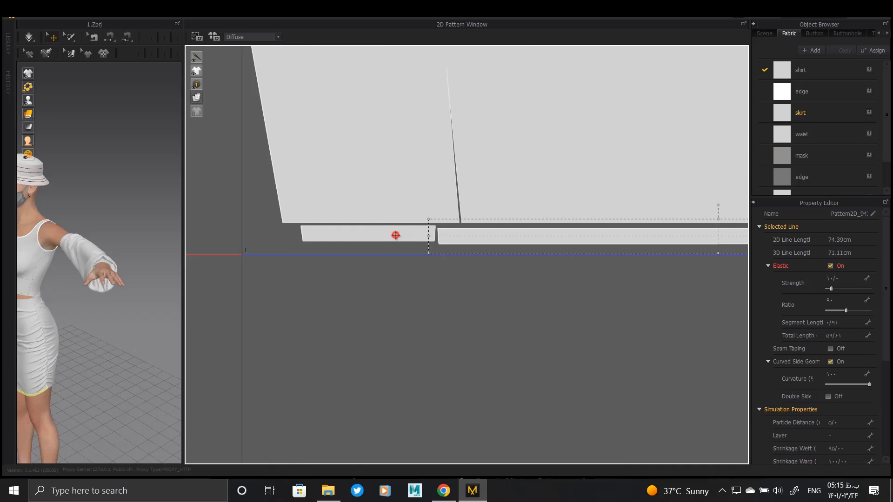
click(395, 235)
- Bring the back skirt island into the 1–2 tile and stack it closely above the front skirt
scroll(395, 245, down, 7)
middle_drag(400, 246, 233, 260)
drag(520, 223, 392, 223)
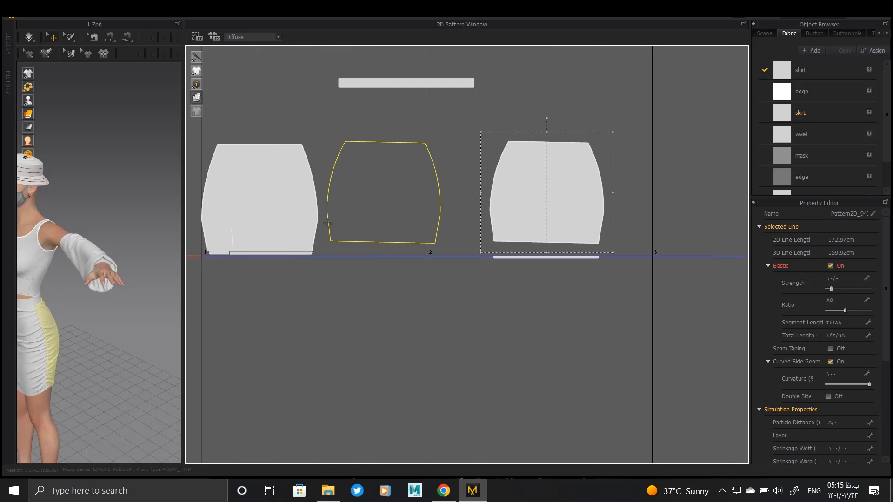
scroll(341, 211, up, 3)
mouse_move(328, 223)
mouse_down()
mouse_move(341, 211)
mouse_move(332, 207)
mouse_up()
scroll(332, 206, down, 6)
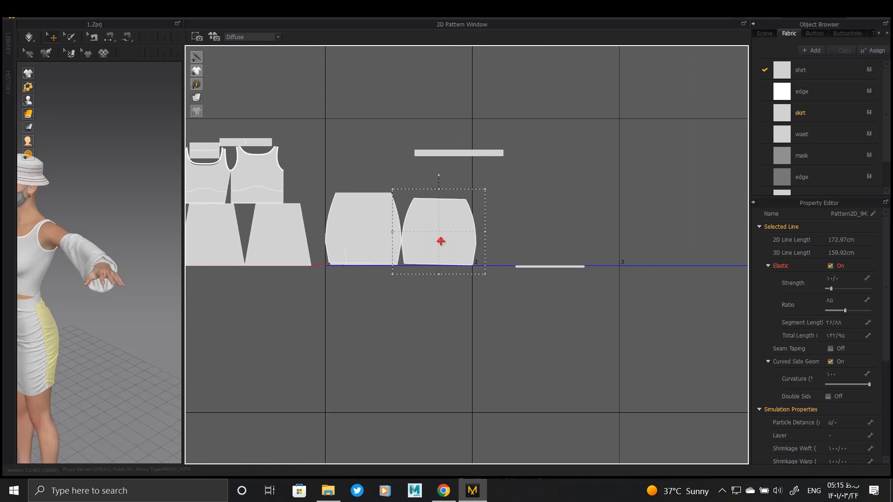
drag(369, 165, 365, 172)
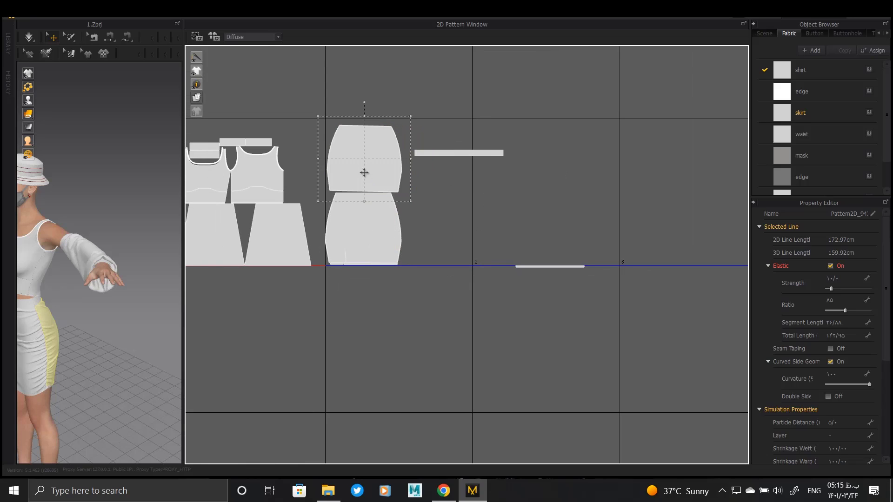
scroll(351, 186, up, 4)
scroll(394, 122, up, 3)
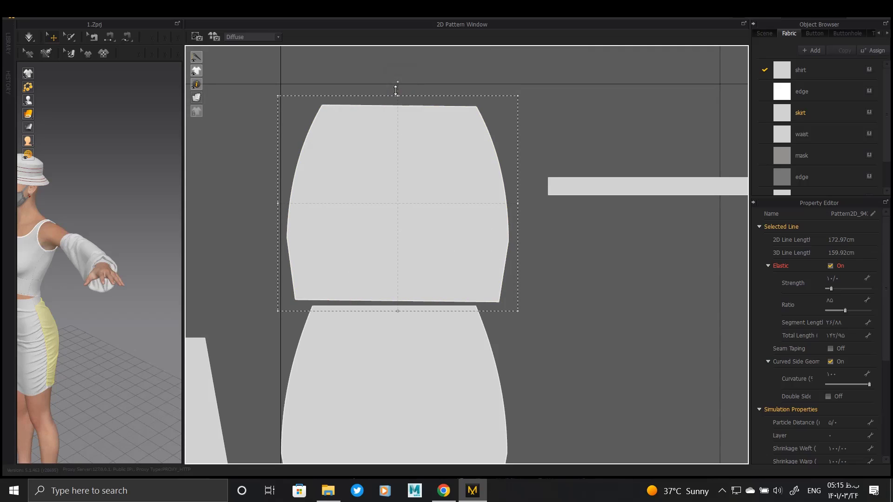
scroll(326, 230, up, 2)
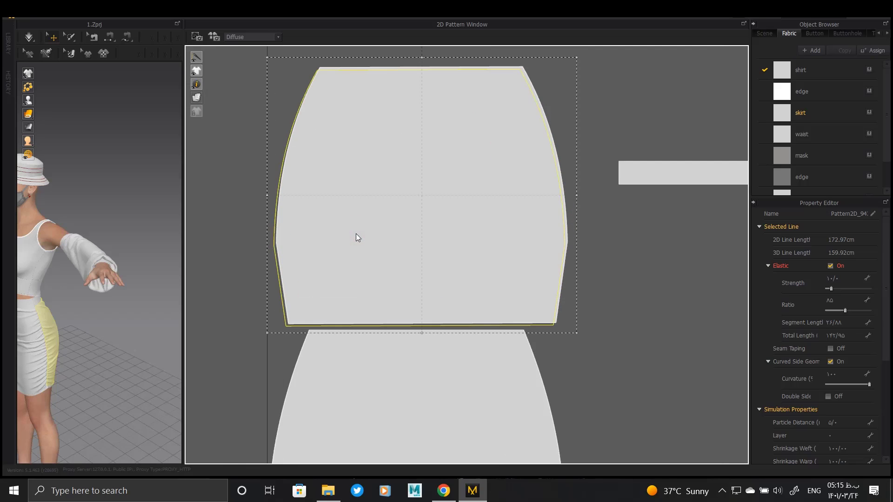
scroll(325, 247, up, 3)
scroll(324, 249, down, 1)
scroll(325, 249, down, 5)
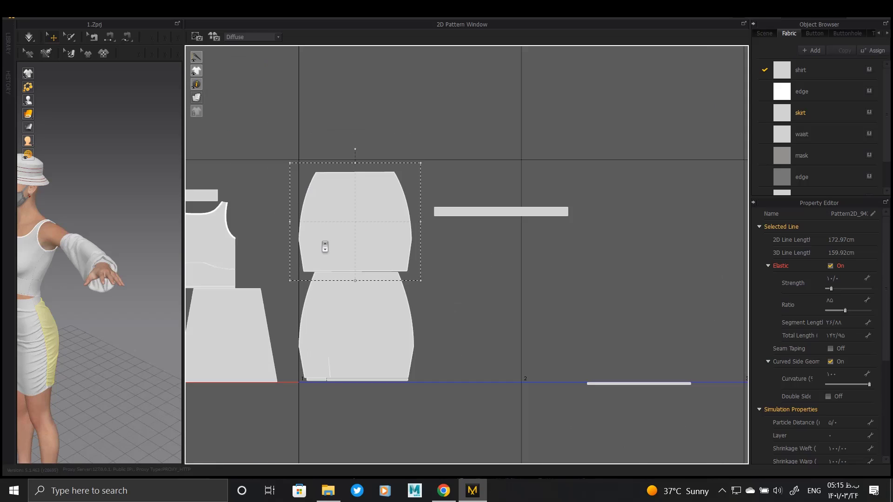
scroll(379, 212, up, 2)
- Rotate the waistband island upright and place it alongside the two stacked skirt pieces
click(378, 213)
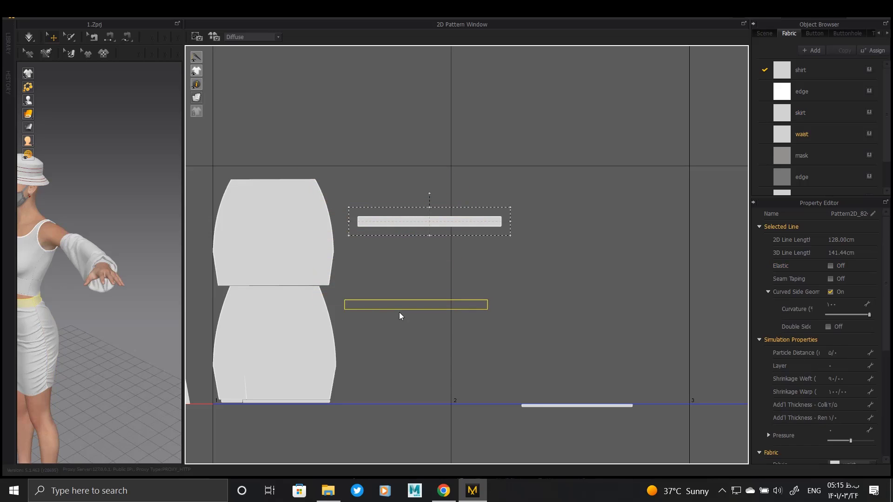
drag(399, 317, 408, 341)
middle_drag(279, 259, 391, 223)
middle_drag(104, 289, 169, 252)
scroll(118, 328, up, 5)
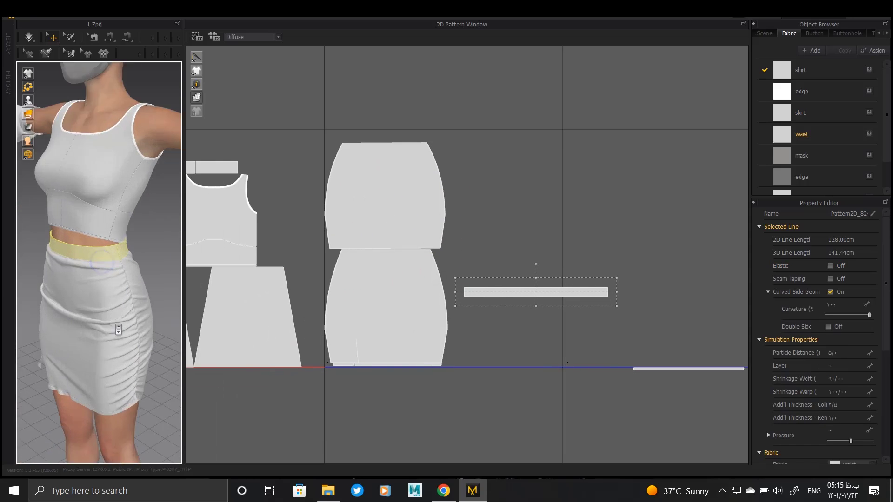
drag(536, 264, 538, 289)
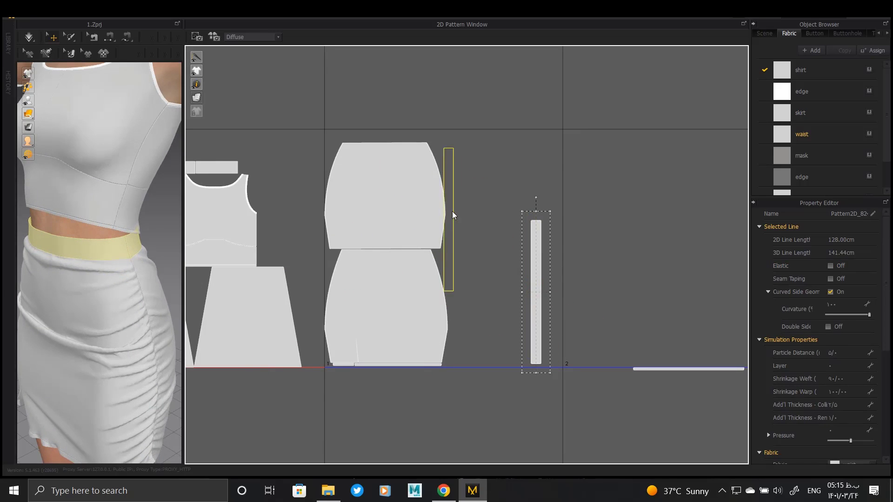
drag(452, 214, 458, 210)
- Rotate the back skirt's hem strip upright and place it next to the vertical waistband
drag(635, 369, 537, 250)
drag(539, 205, 540, 279)
drag(538, 224, 451, 306)
click(451, 269)
scroll(474, 275, down, 5)
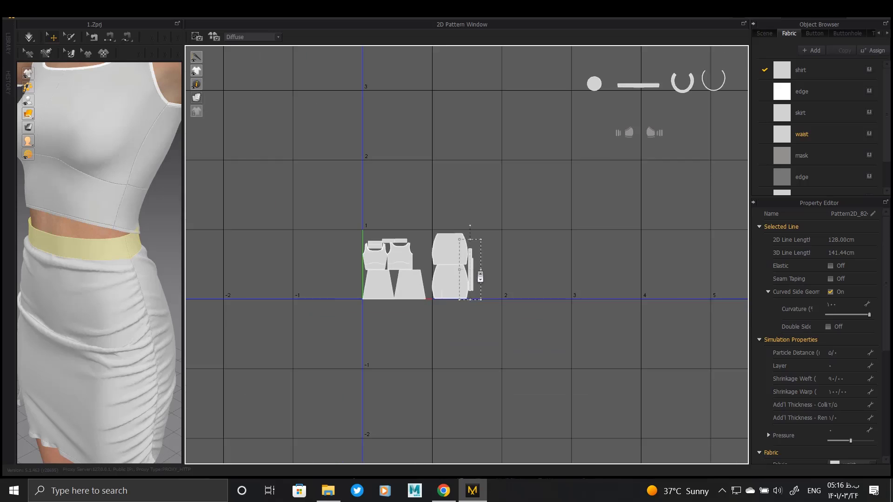
- Move all hat and mask islands together into the area just beyond the skirt's tile
middle_drag(576, 247, 564, 251)
drag(587, 164, 477, 221)
drag(503, 188, 458, 276)
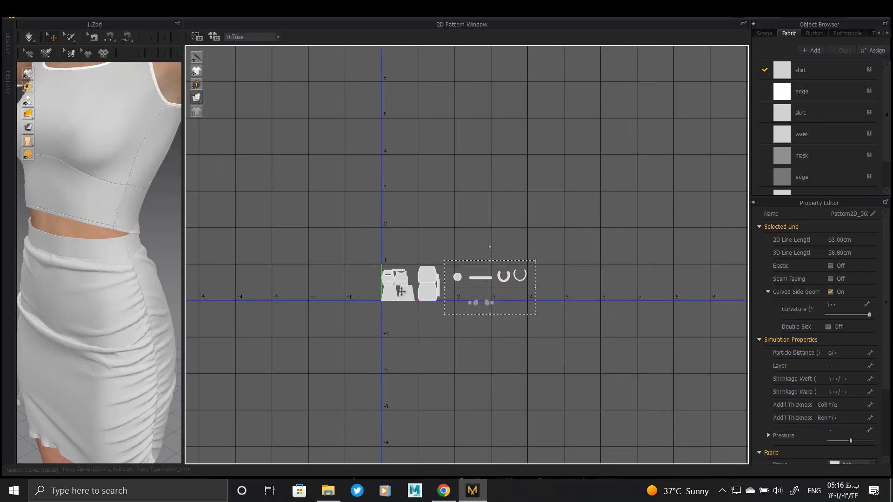
- Select all top and sleeve islands and scale them up together to fill more of the 0–1 tile
scroll(400, 289, up, 5)
drag(296, 192, 460, 359)
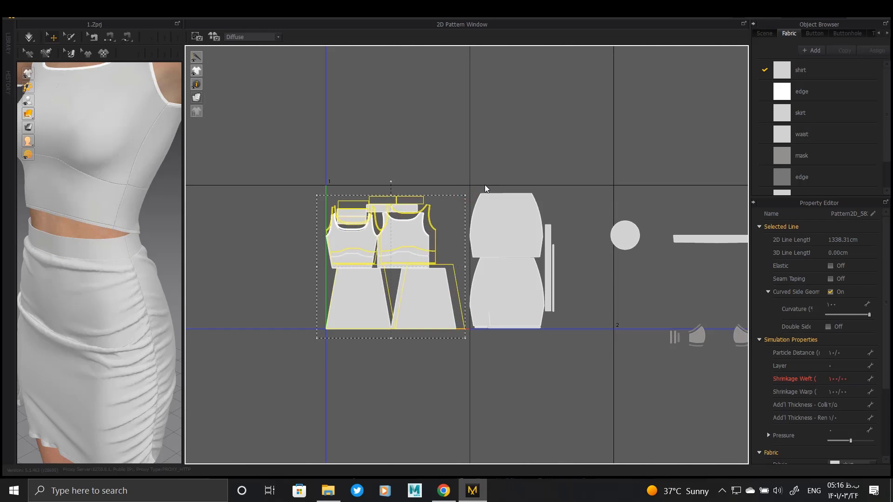
drag(485, 185, 492, 182)
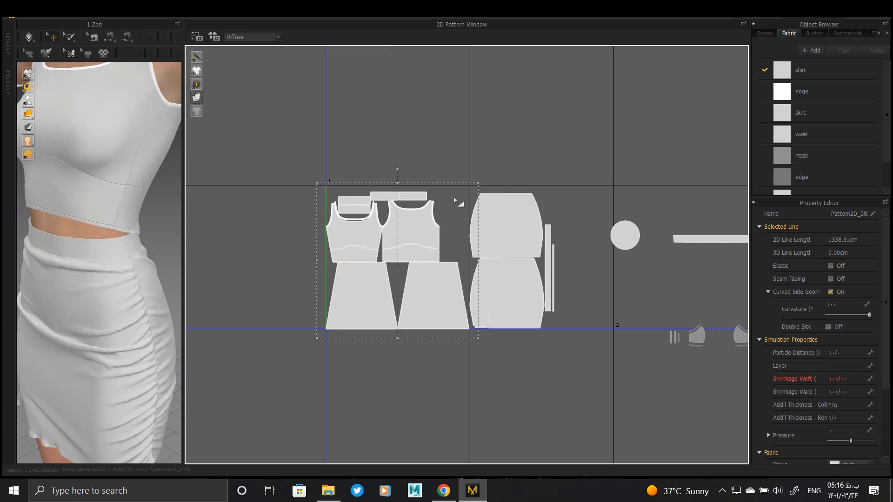
- Lift the top and band islands clear, then flip the second sleeve upside down and nest it against the first
drag(446, 165, 347, 177)
click(423, 291)
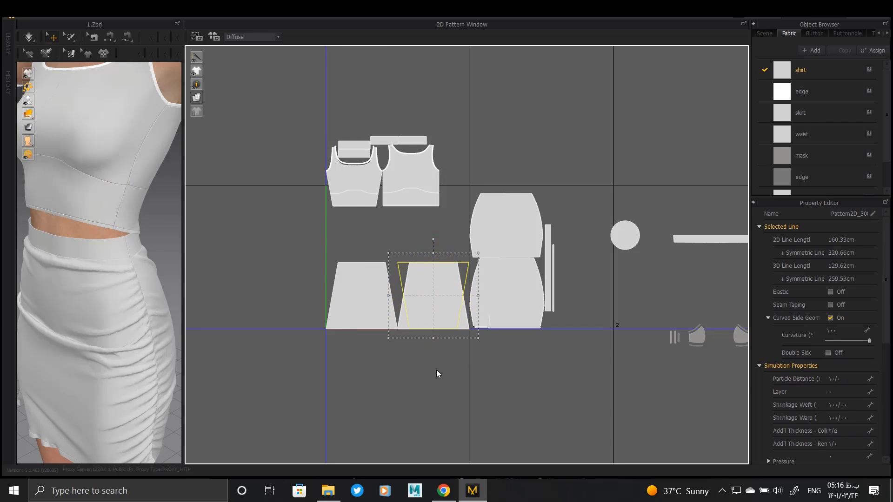
scroll(395, 306, up, 3)
drag(473, 291, 465, 290)
- Move the front and back tops with their bands back down directly above the nested sleeves
middle_drag(415, 115, 419, 269)
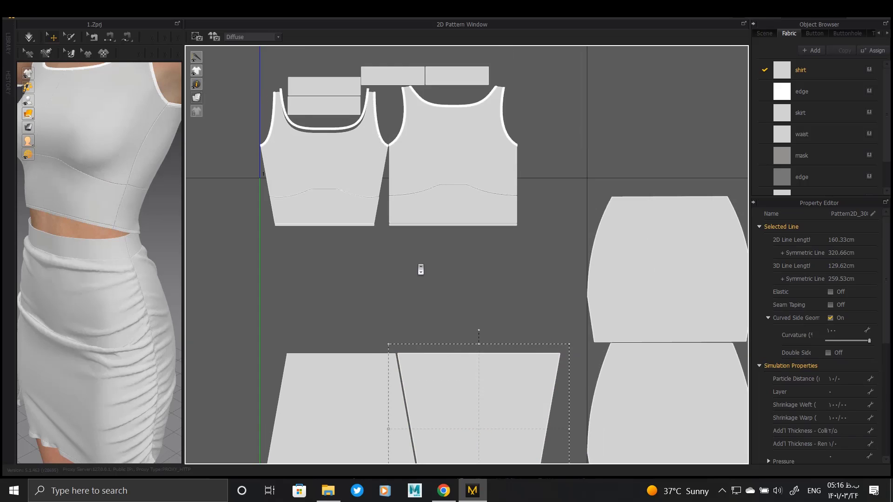
scroll(419, 269, down, 2)
drag(285, 115, 517, 267)
drag(474, 223, 485, 306)
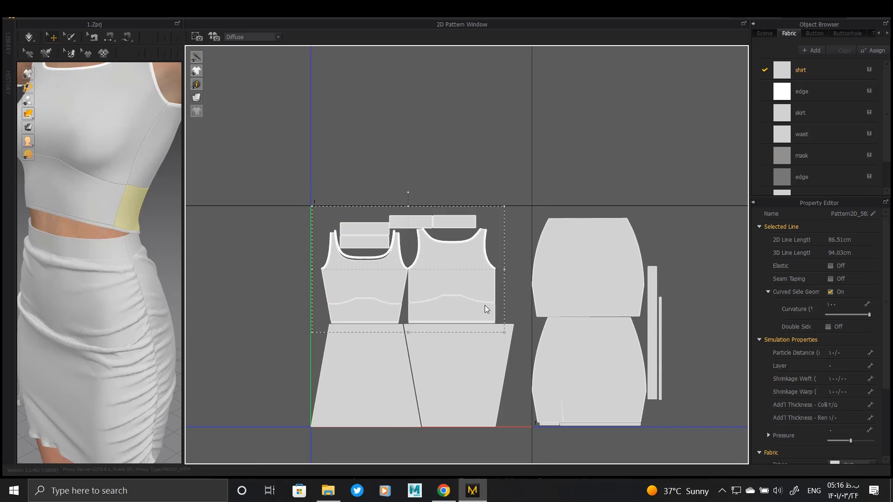
scroll(386, 316, up, 5)
scroll(369, 299, down, 6)
- Enlarge the whole top and sleeve group until the sleeves span the full width of the 0–1 tile
drag(305, 213, 498, 433)
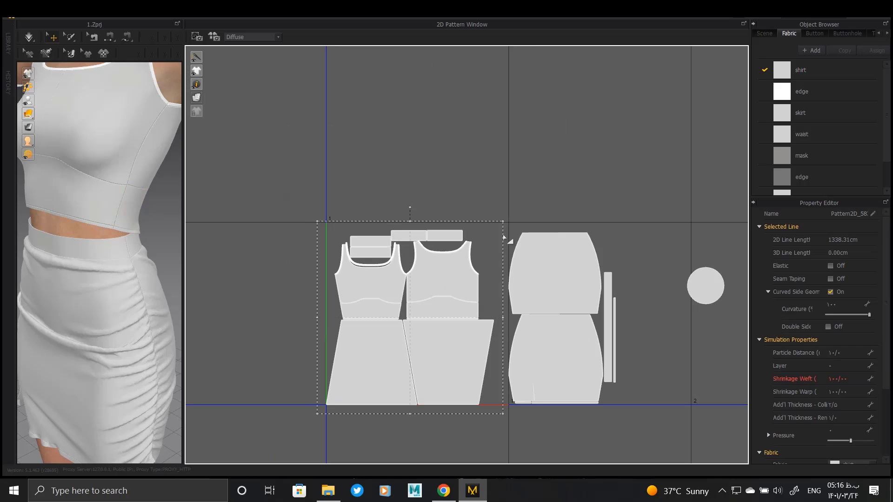
drag(509, 217, 552, 209)
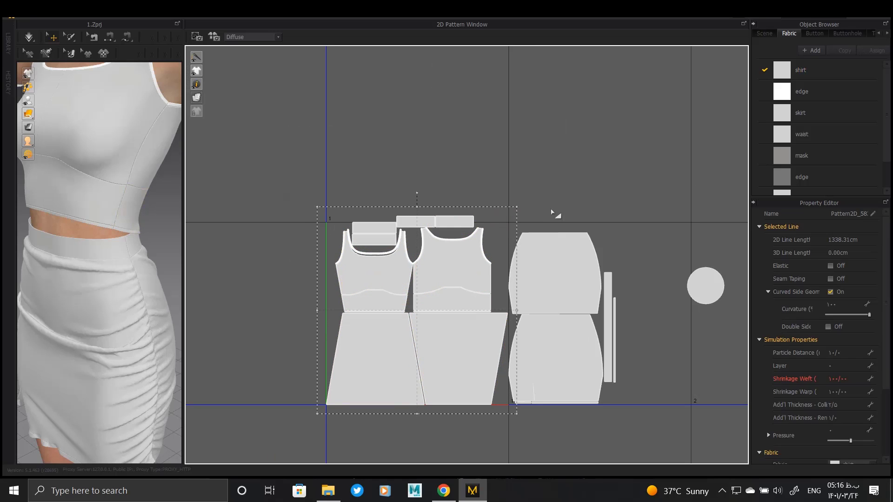
- Move the sleeve bands up out of the 0–1 tile, clear of the tops
click(375, 188)
drag(436, 219, 437, 189)
drag(417, 220, 417, 175)
drag(368, 227, 362, 185)
- Shift the front and back tops together against the left edge of the 0–1 tile
drag(314, 222, 496, 330)
scroll(304, 323, up, 5)
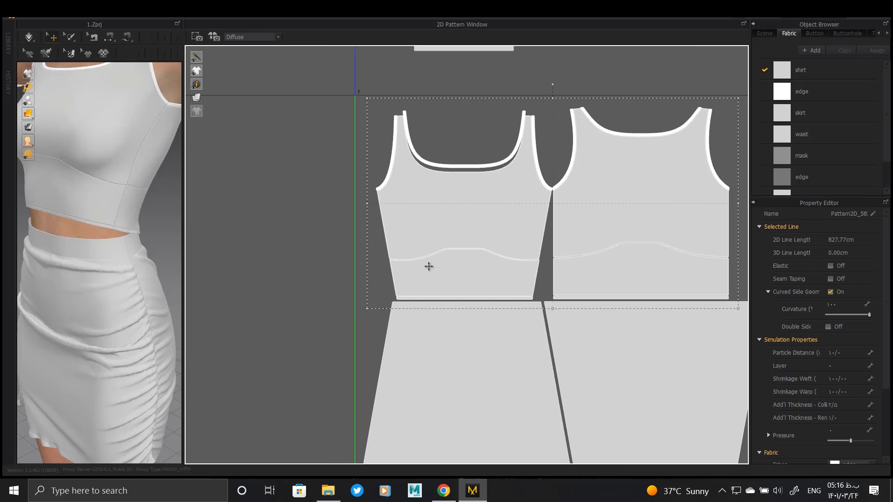
drag(428, 264, 408, 263)
scroll(377, 271, down, 5)
- Stack one wide and one narrow sleeve band inside the front top's neckline
click(318, 177)
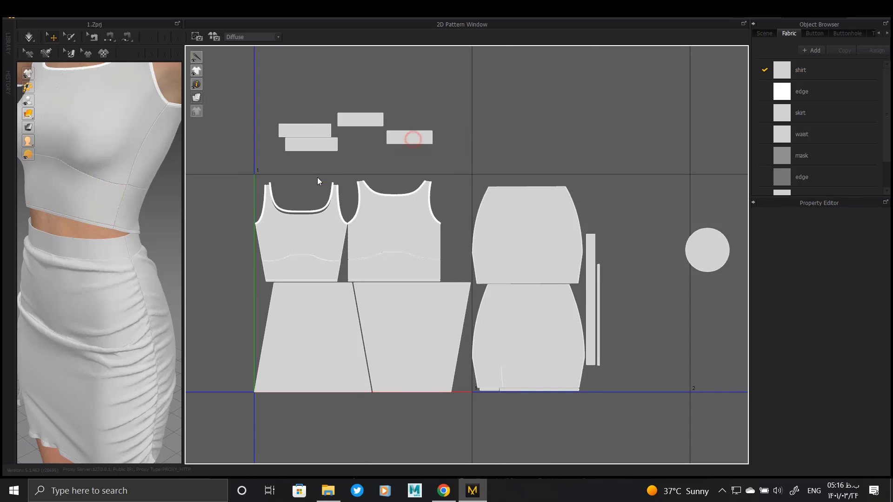
drag(315, 207, 317, 188)
scroll(309, 202, up, 5)
scroll(317, 188, down, 5)
- Place a narrow band beside the front top's strap and shift the back top against the tile's right edge
click(376, 90)
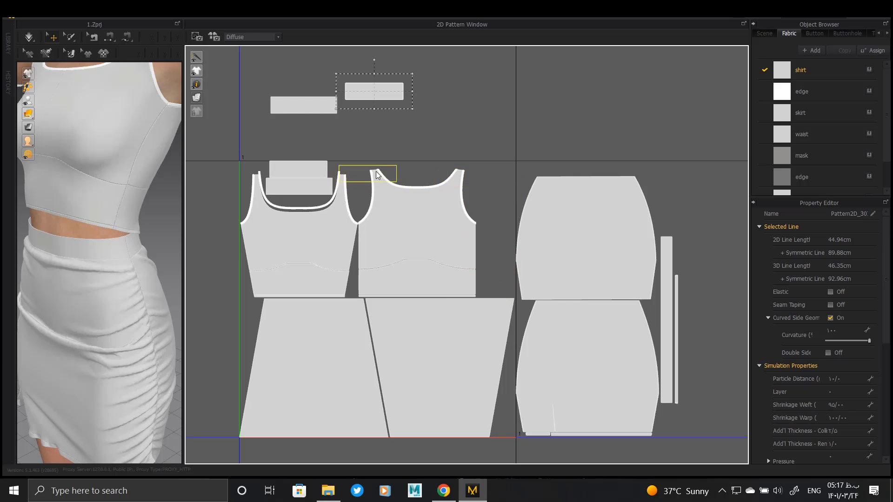
drag(381, 175, 380, 174)
drag(479, 137, 357, 307)
drag(410, 248, 448, 248)
- Replace the narrow band in the front neckline with the remaining wide band and align the two wide bands closely
drag(314, 106, 384, 196)
drag(309, 169, 346, 134)
drag(383, 196, 306, 168)
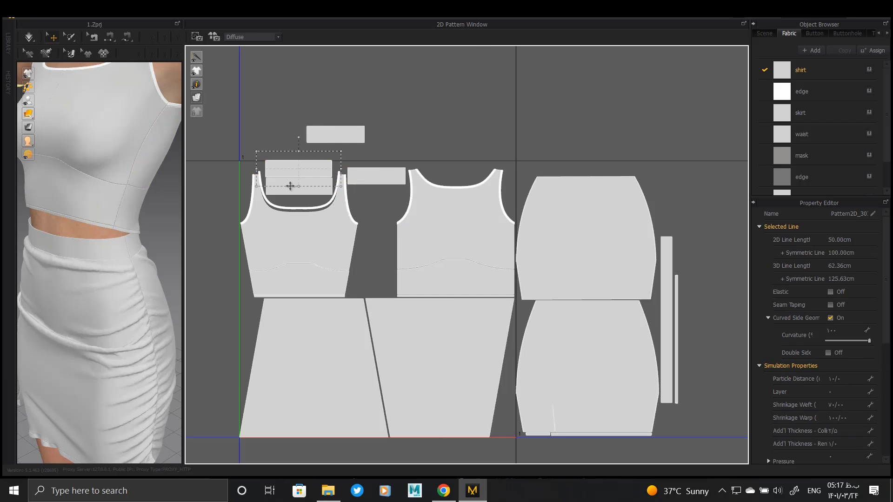
scroll(288, 186, up, 5)
click(294, 198)
drag(294, 198, 294, 198)
scroll(290, 168, up, 5)
drag(367, 137, 371, 145)
middle_drag(398, 155, 408, 189)
drag(468, 157, 468, 151)
- Stack the last narrow sleeve band with the other one in the gap between the front and back tops
scroll(482, 168, down, 5)
middle_drag(577, 165, 442, 178)
drag(429, 83, 544, 242)
scroll(514, 255, down, 10)
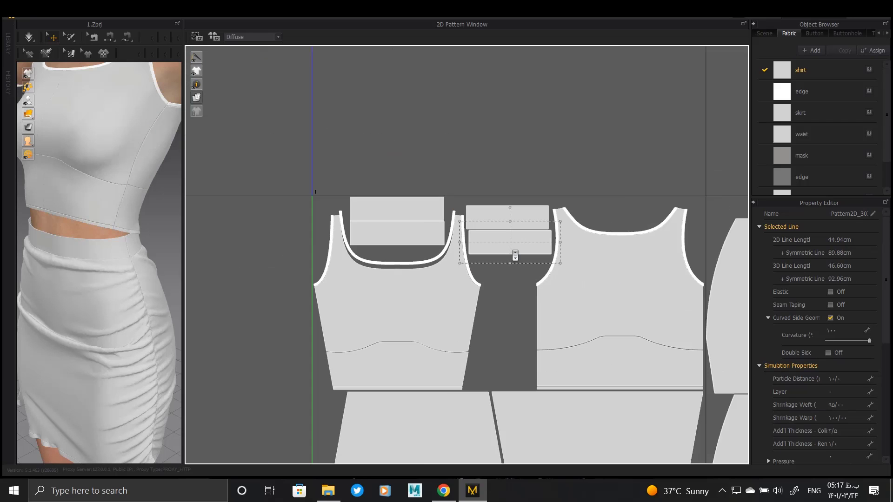
scroll(489, 269, down, 3)
- Move the round hat crown beyond the skirt pieces and fit the wide brim ring around it
scroll(409, 239, up, 12)
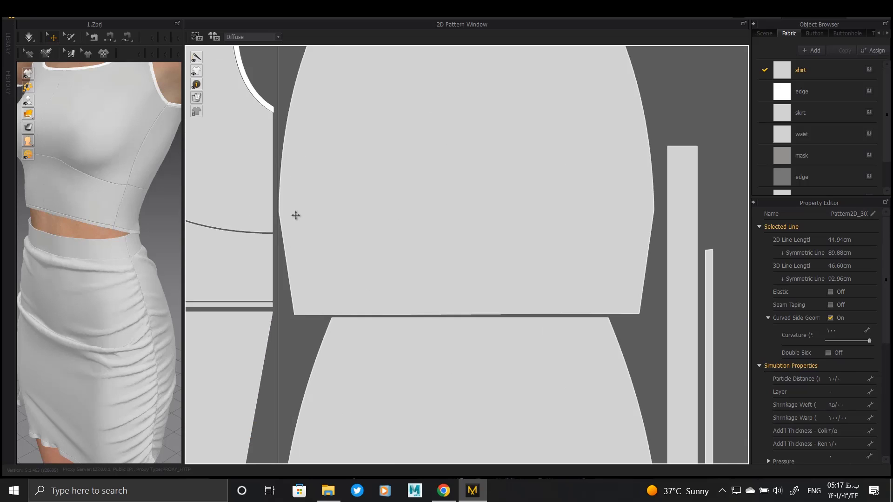
scroll(272, 218, down, 10)
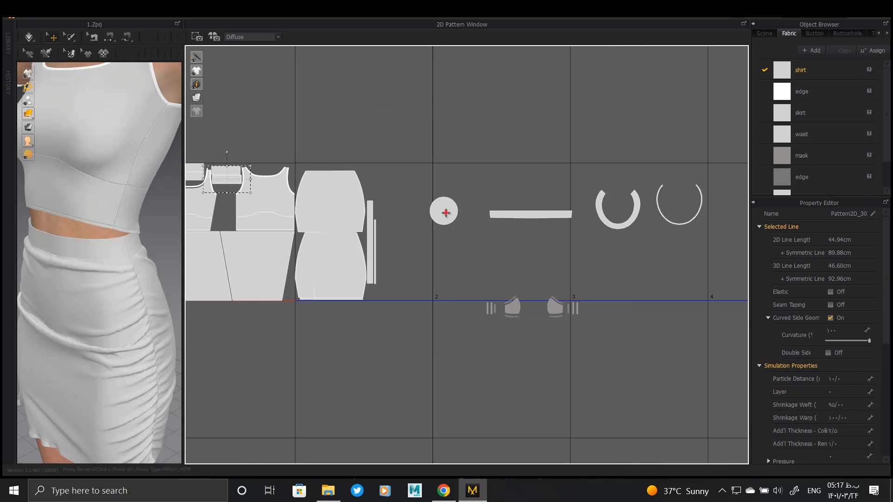
drag(445, 212, 392, 184)
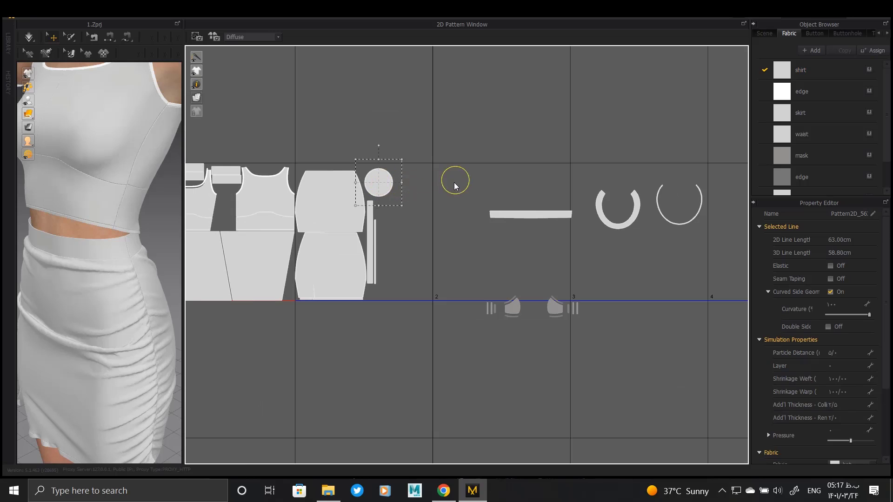
drag(432, 187, 462, 200)
scroll(456, 196, up, 5)
scroll(463, 200, down, 3)
middle_drag(661, 221, 487, 217)
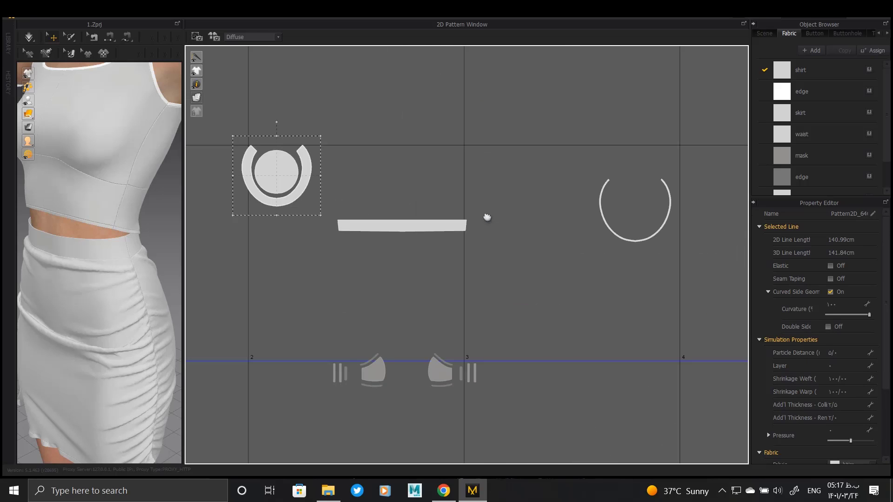
- Nest the thin brim edge ring closely around the outside of the wide brim ring
click(244, 184)
scroll(265, 154, up, 6)
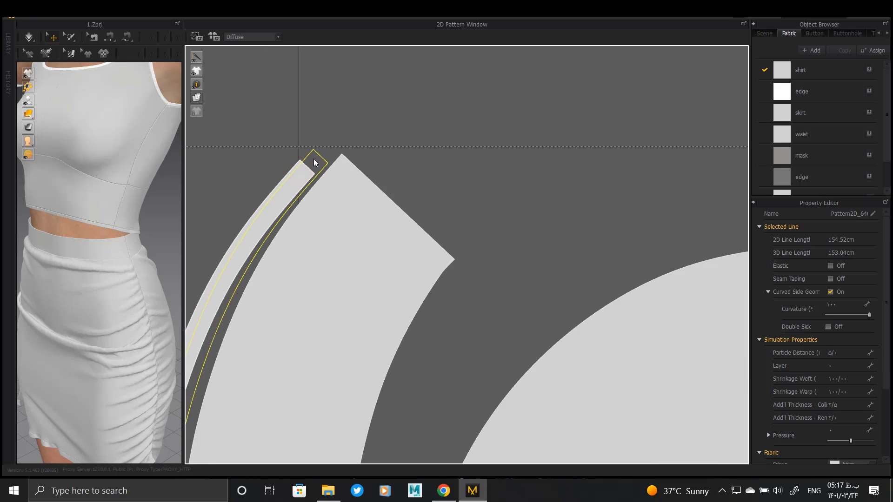
drag(314, 159, 326, 149)
scroll(322, 166, down, 3)
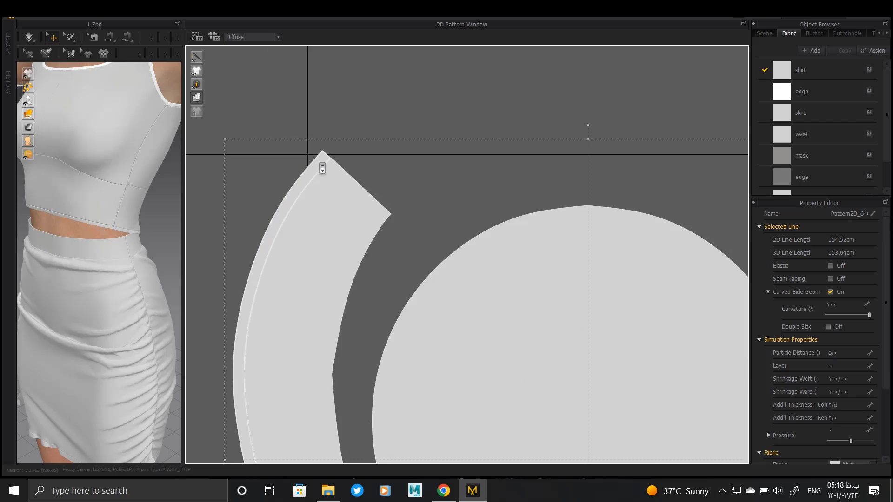
scroll(322, 168, down, 4)
- Move the nested hat islands into the upper right corner of the 1–2 tile and the hat's side band below them
middle_drag(499, 160, 469, 152)
scroll(499, 166, down, 6)
middle_drag(586, 218, 560, 231)
scroll(560, 231, down, 1)
drag(427, 253, 403, 222)
drag(567, 264, 400, 269)
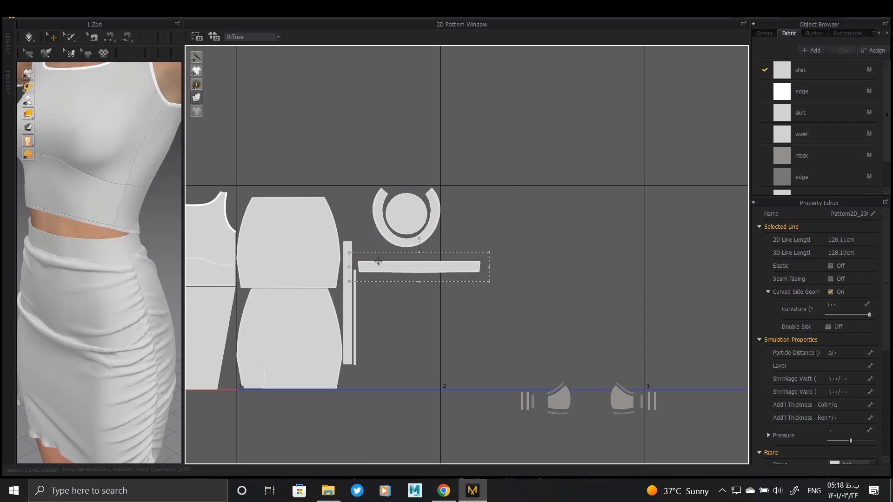
- Stand the hat's side band upright under the brim at the 1–2 tile's right edge and enlarge all hat islands to the tile's height
middle_drag(111, 161, 115, 403)
click(429, 228)
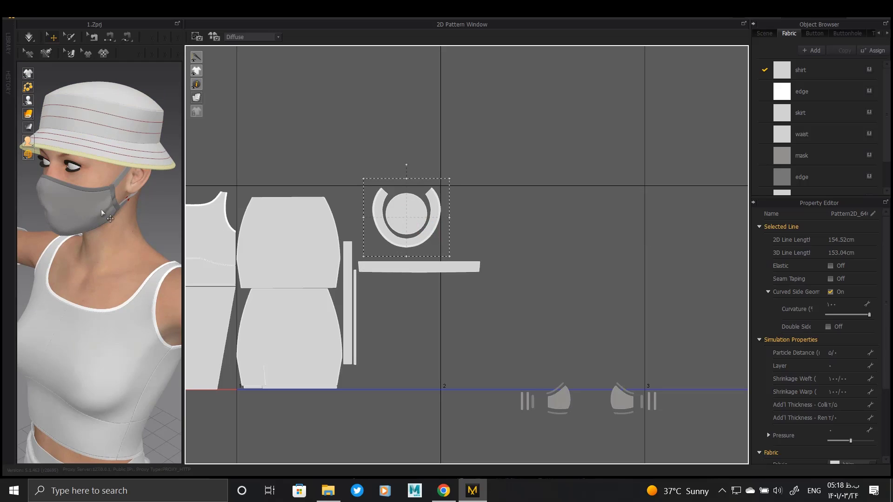
scroll(101, 212, up, 3)
scroll(384, 253, up, 3)
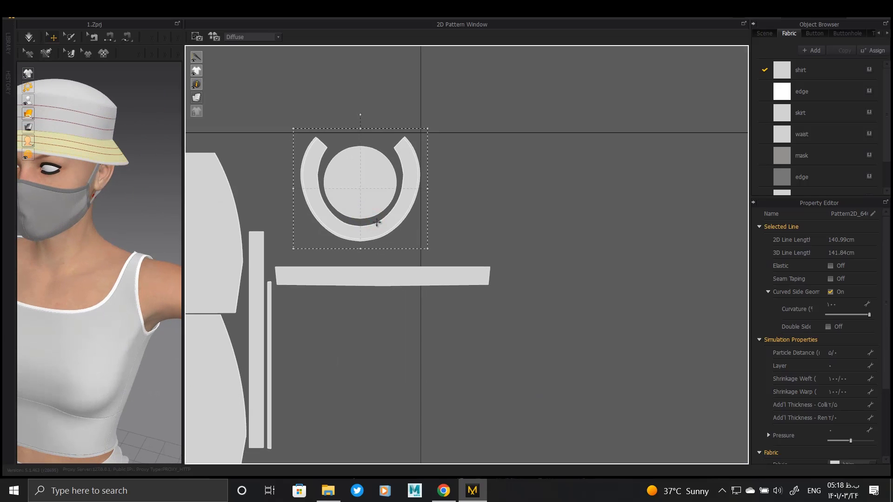
click(403, 278)
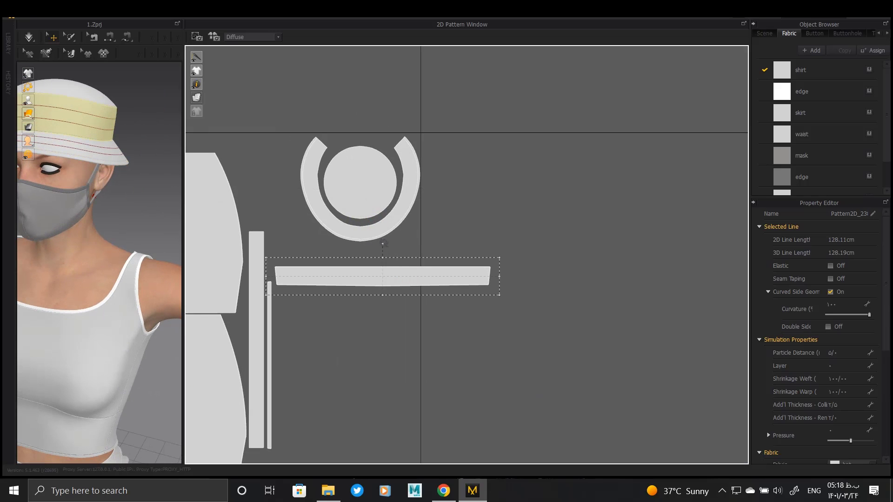
drag(399, 279, 412, 318)
scroll(475, 232, down, 3)
middle_drag(474, 233, 447, 257)
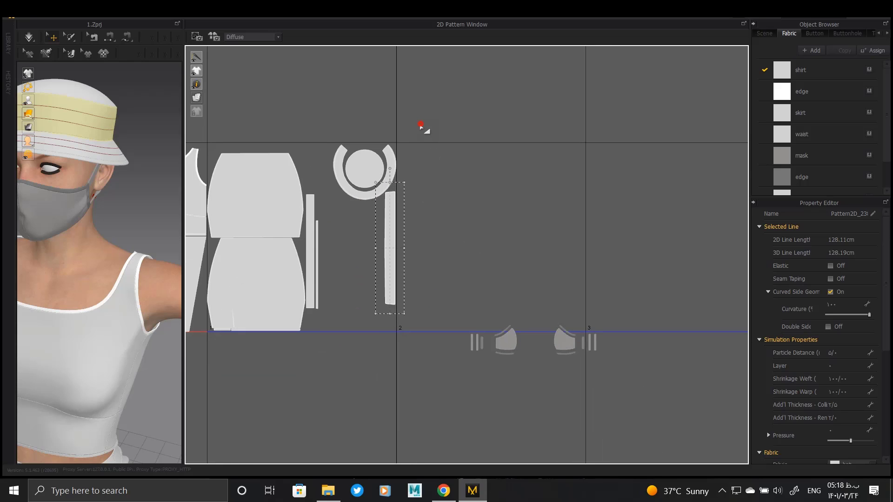
drag(421, 126, 328, 335)
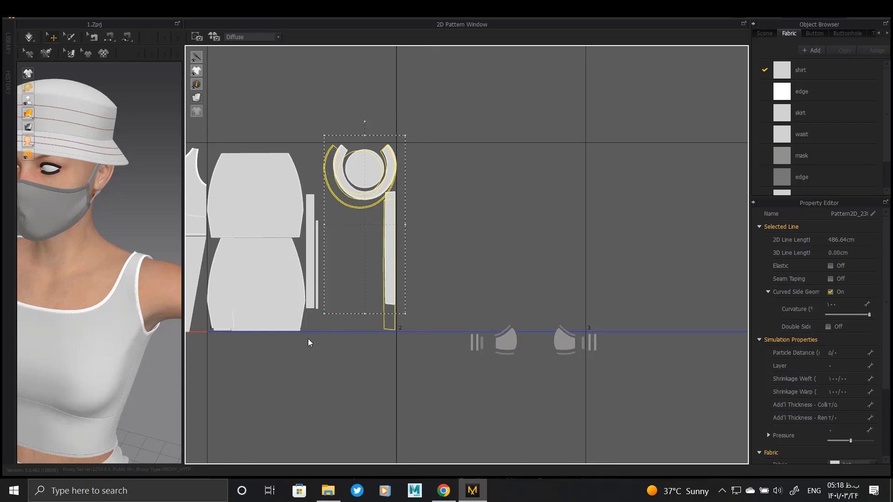
click(308, 343)
- Bring the two groups of mask islands close together, then move them beside the hat islands and enlarge them
drag(564, 343, 530, 350)
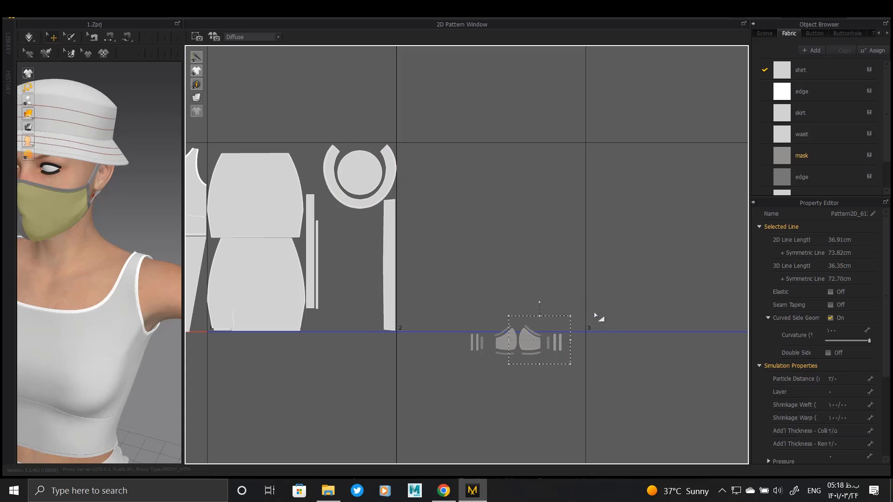
drag(595, 316, 458, 371)
drag(508, 342, 439, 221)
drag(501, 242, 540, 302)
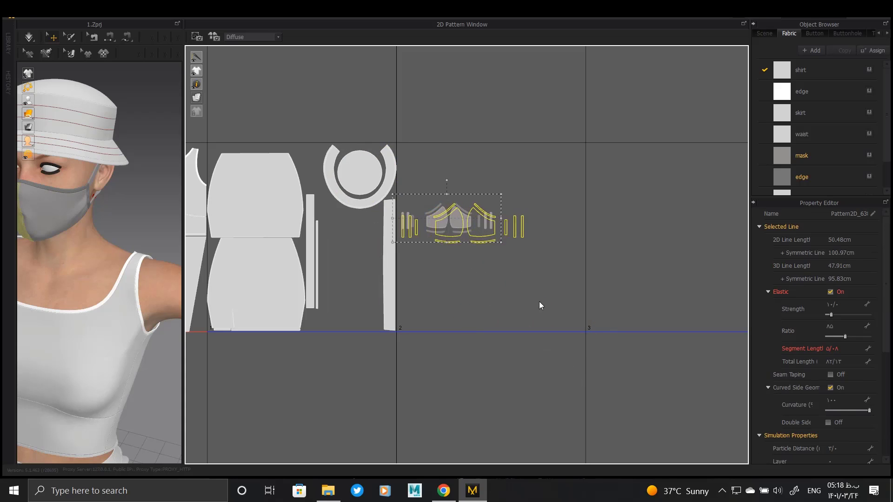
click(447, 214)
- Fit the curved edge strips closely against the upper and lower edges of both mask panels
scroll(448, 213, up, 4)
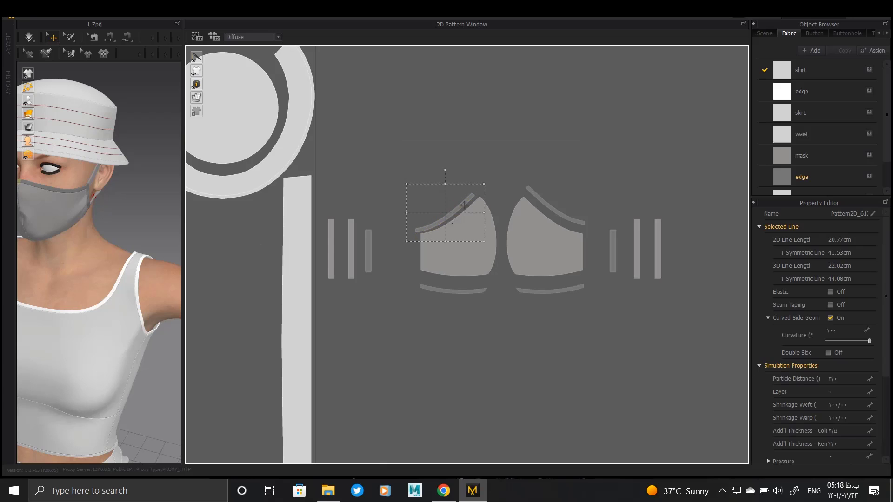
scroll(464, 204, up, 3)
click(653, 220)
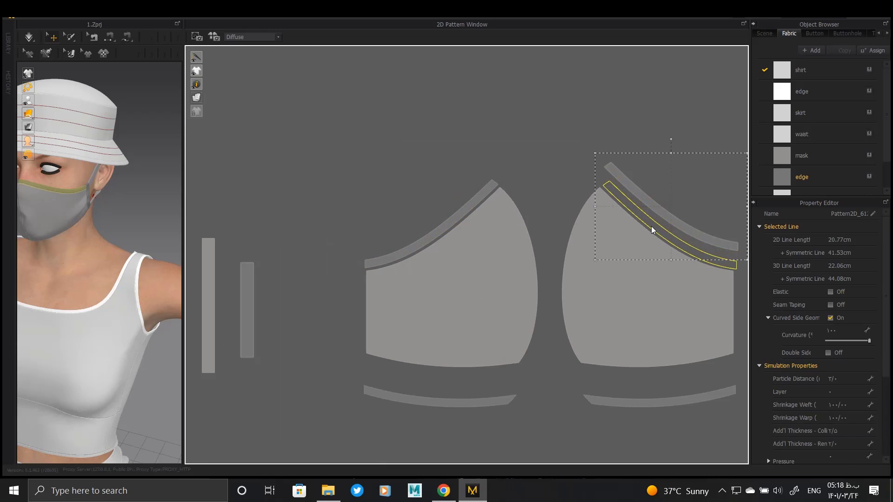
drag(651, 226, 652, 246)
right_drag(652, 246, 580, 187)
drag(566, 330, 562, 304)
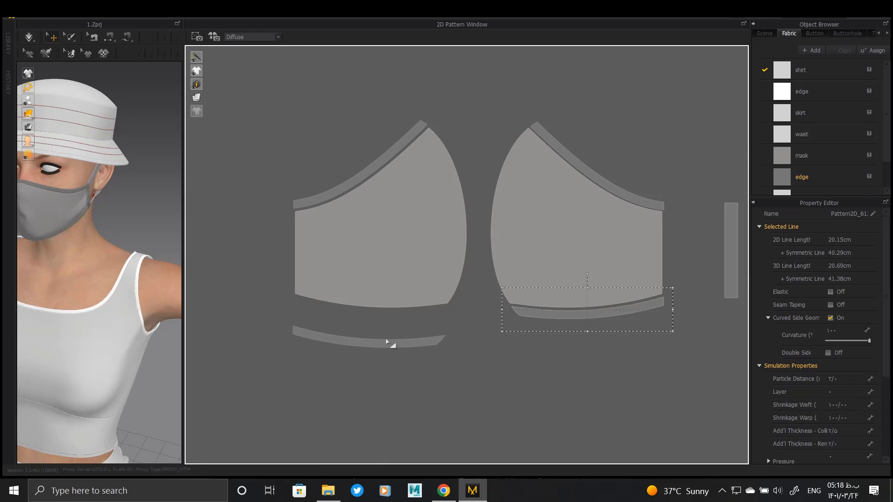
drag(387, 342, 410, 319)
- Move both mask panels with their edge strips into the 1–2 tile, stacked below the brim against the hat's side band
scroll(387, 311, down, 6)
middle_drag(410, 318, 498, 301)
drag(471, 275, 318, 280)
drag(294, 321, 247, 239)
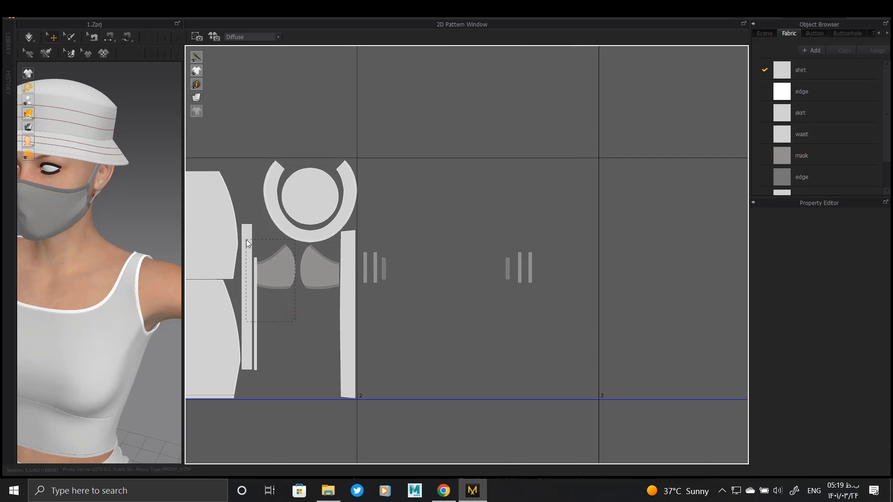
click(301, 328)
click(301, 320)
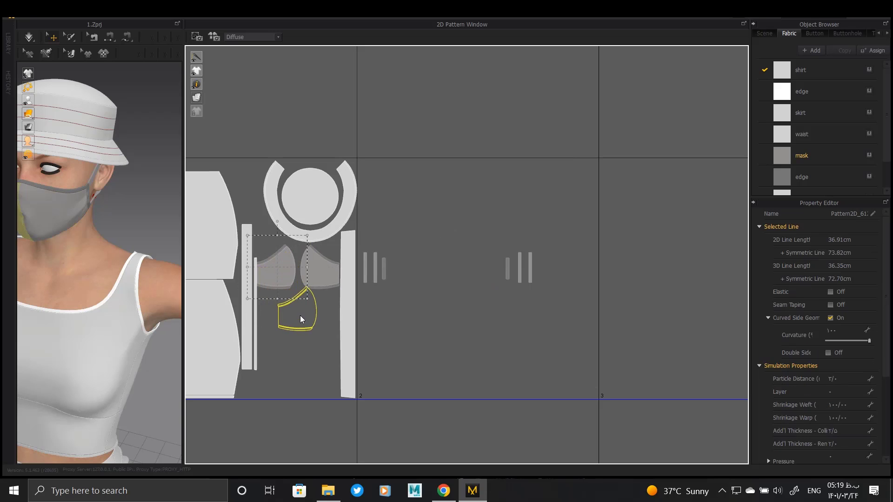
scroll(323, 320, up, 5)
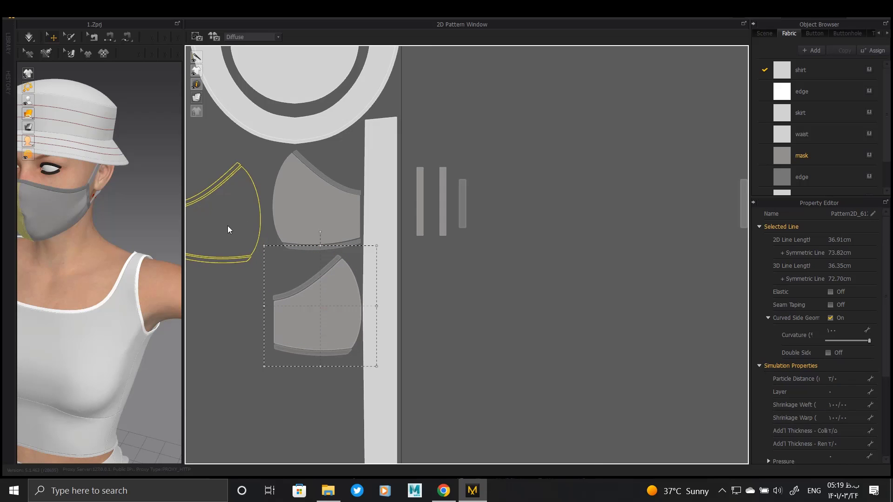
drag(233, 224, 325, 314)
- Move both sets of narrow straight mask strips into the 1–2 tile below the stacked mask panels
scroll(487, 179, down, 2)
drag(718, 156, 641, 218)
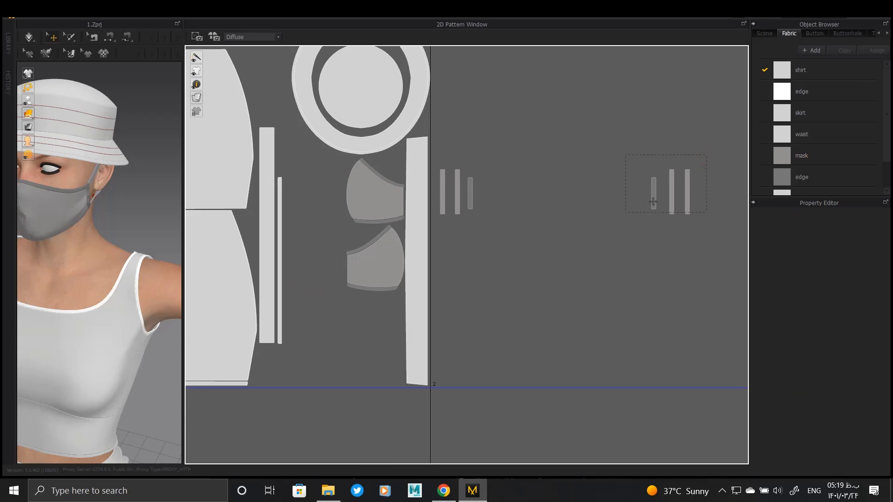
key(ctrl+c)
key(ctrl+v)
click(327, 239)
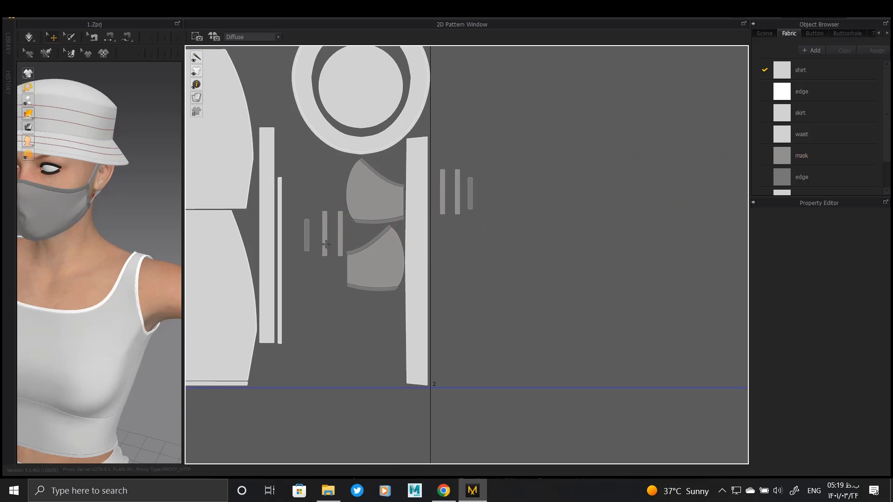
key(ctrl+c)
key(ctrl+v)
drag(309, 237, 346, 323)
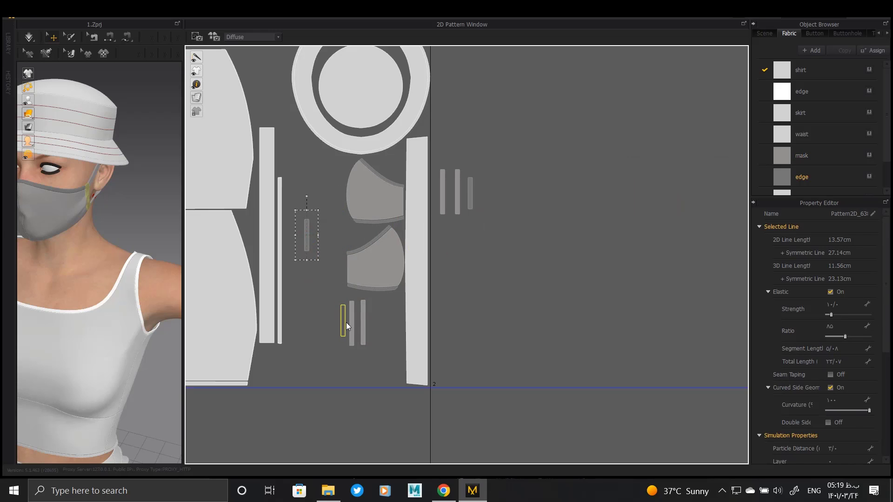
drag(471, 208, 302, 306)
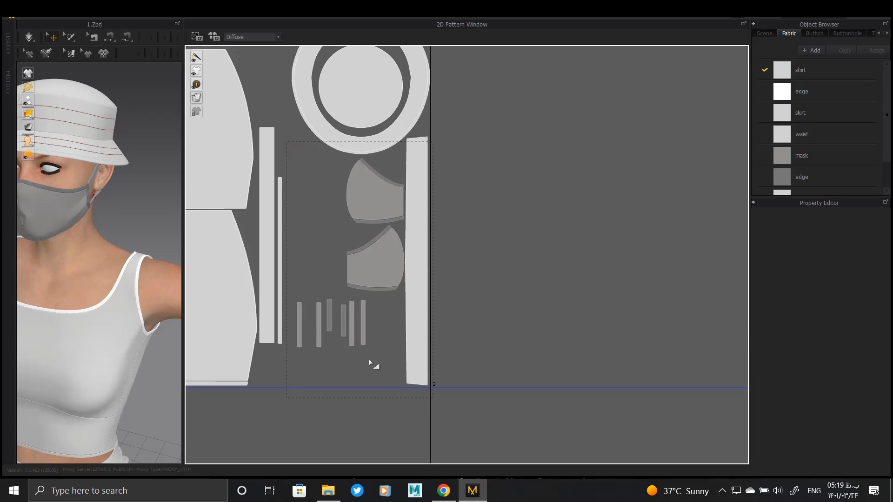
- Enlarge all the mask panels and strips together to fill the space between the skirt bands and the hat's side band
drag(372, 363, 290, 154)
key(ctrl+c)
key(ctrl+v)
key(Escape)
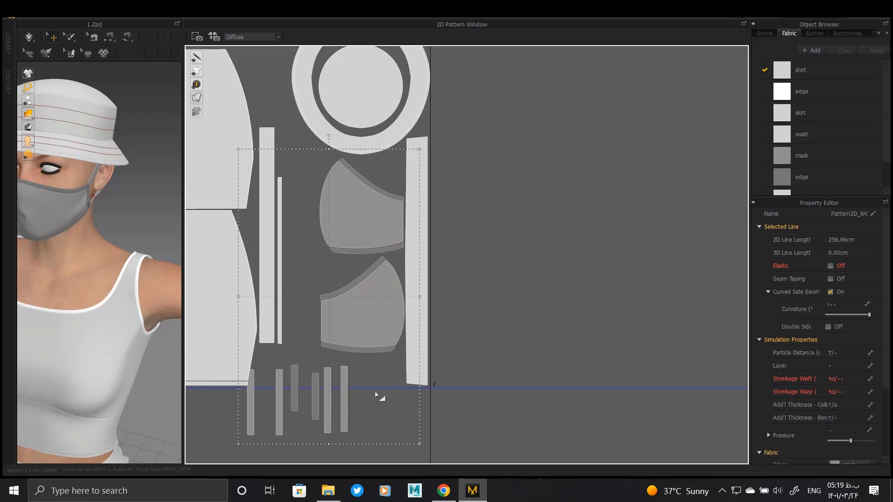
- Arrange the six straight mask strips in stacked pairs between the skirt's narrow bands and the mask panels
right_drag(379, 394, 446, 343)
drag(410, 349, 361, 135)
drag(397, 349, 374, 140)
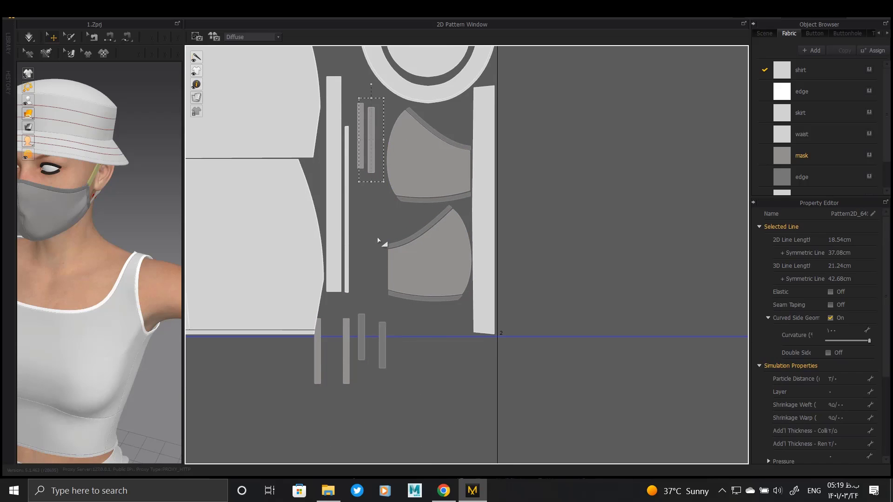
click(382, 345)
key(ctrl+c)
key(ctrl+v)
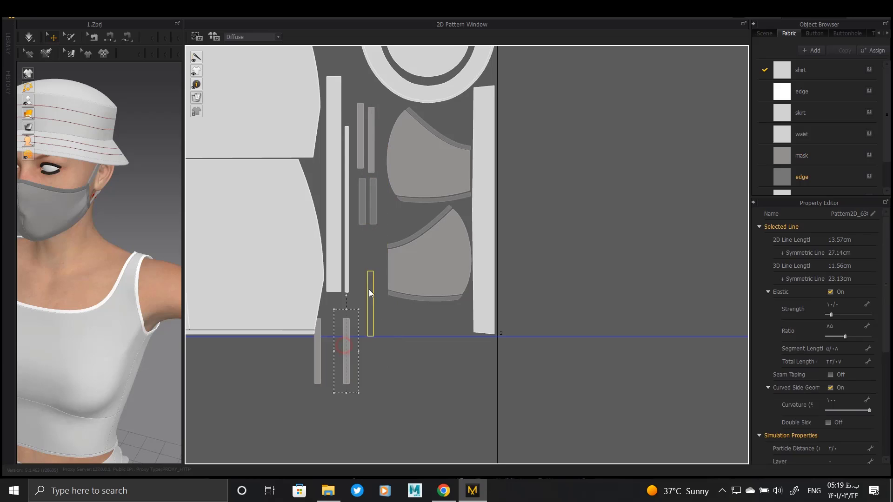
click(358, 257)
- Move the hat and mask islands out beyond the 1–2 tile and enlarge the skirt islands to the tile's full height
scroll(380, 281, down, 5)
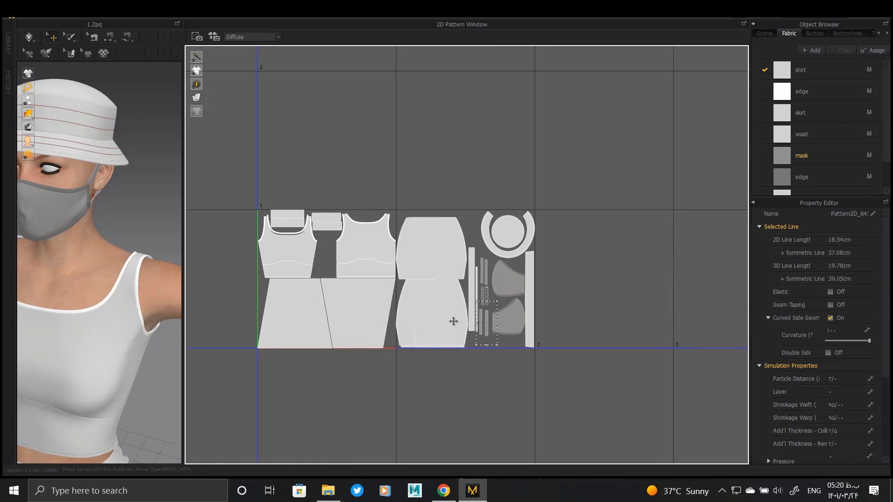
scroll(498, 311, up, 3)
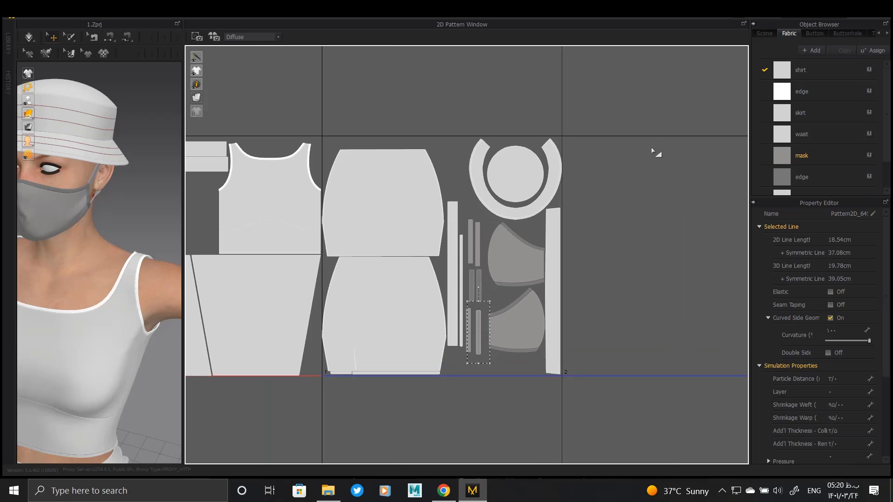
drag(604, 112, 474, 387)
shift+drag(476, 293, 602, 303)
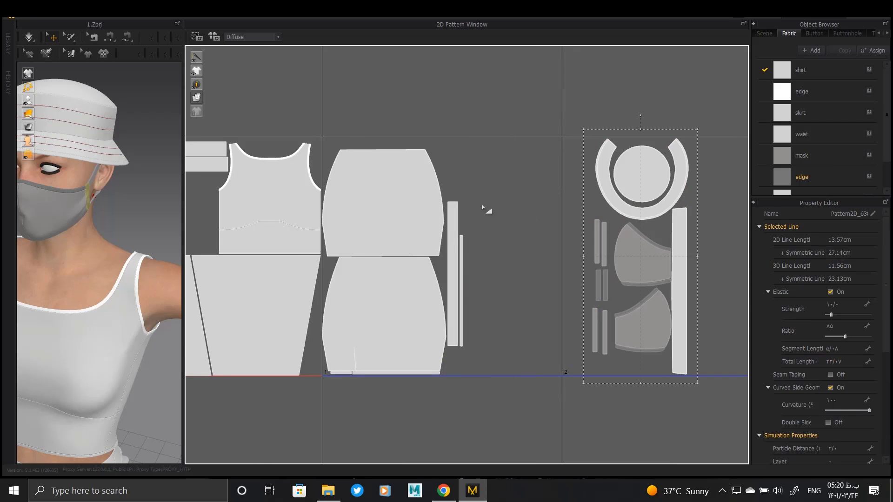
drag(485, 124, 287, 448)
drag(471, 146, 689, 367)
- Move the hat and mask islands back into the 1–2 tile, close beside the enlarged skirt islands
key(ctrl+c)
key(ctrl+v)
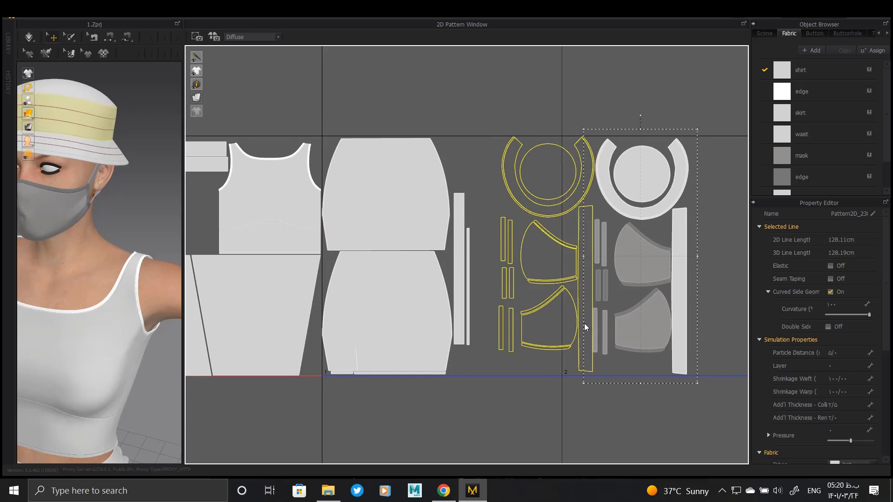
click(557, 322)
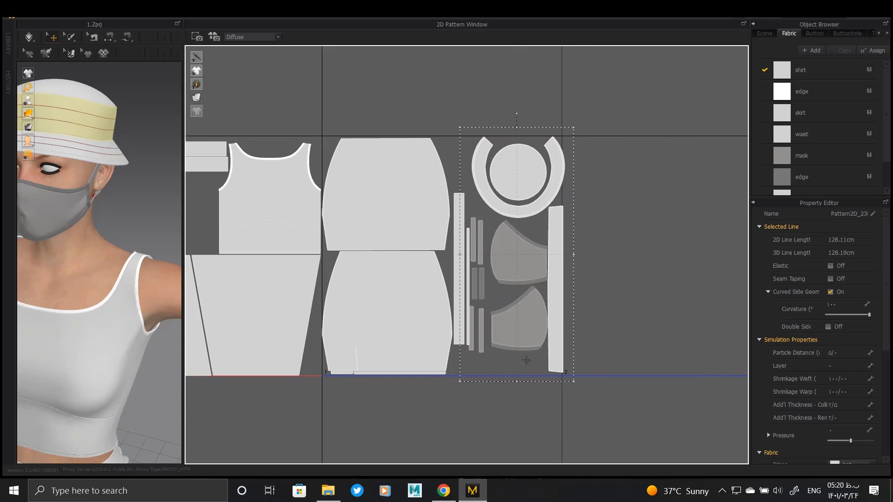
scroll(459, 283, up, 4)
scroll(437, 288, down, 2)
scroll(437, 306, down, 4)
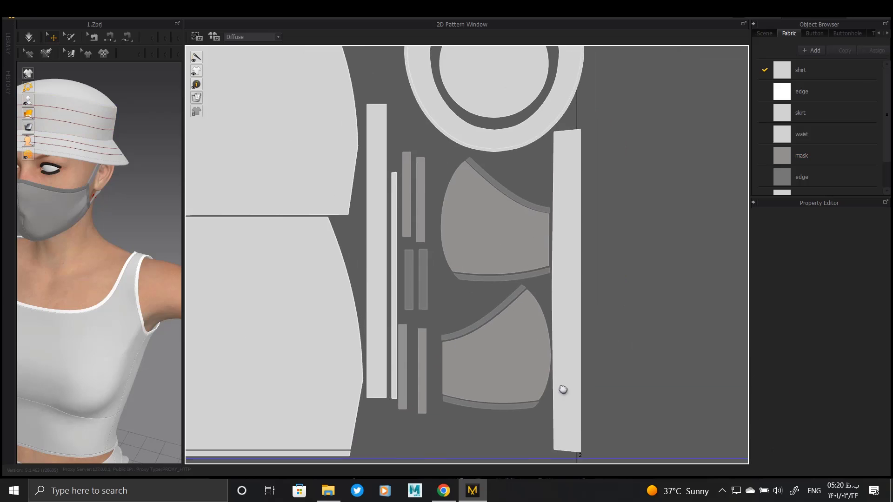
- Shift the mask panels closer to their strips and bring the hat's side band in from the tile edge
click(481, 296)
scroll(486, 353, up, 3)
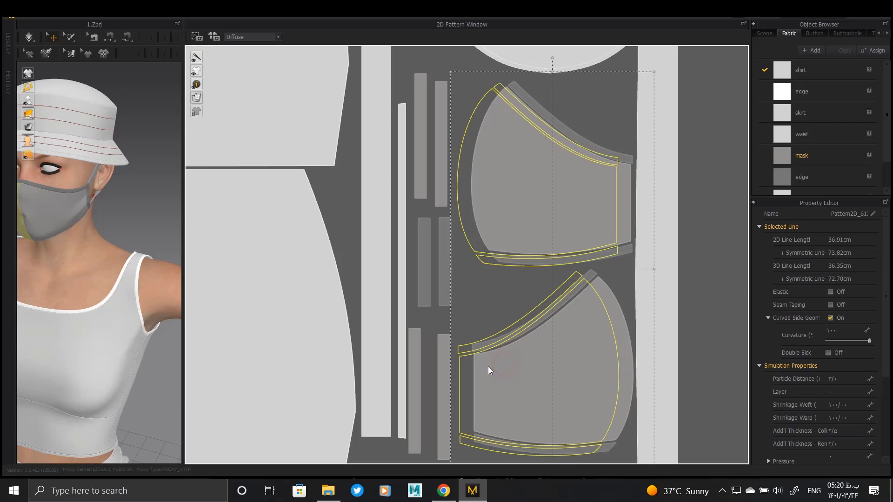
scroll(484, 367, down, 2)
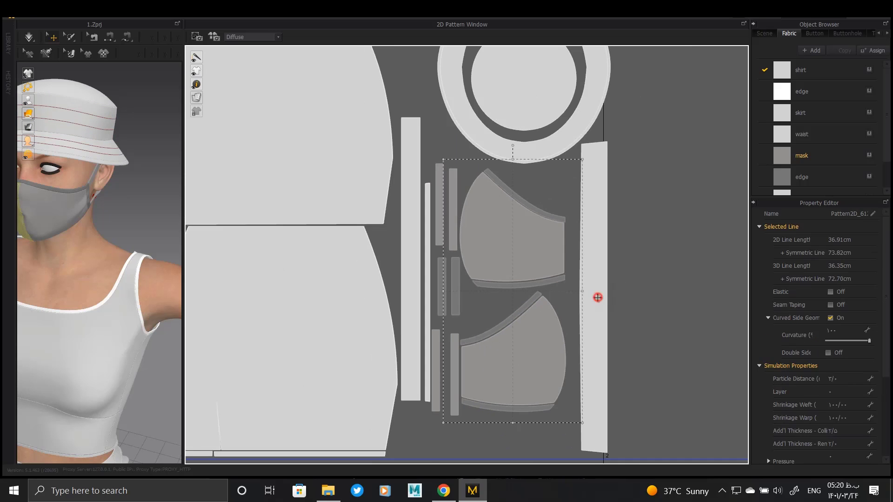
drag(598, 298, 590, 300)
- Shift the hat crown and brim rings toward the skirt so they sit fully inside the 1–2 tile
middle_drag(620, 228, 604, 320)
drag(521, 178, 522, 177)
key(Escape)
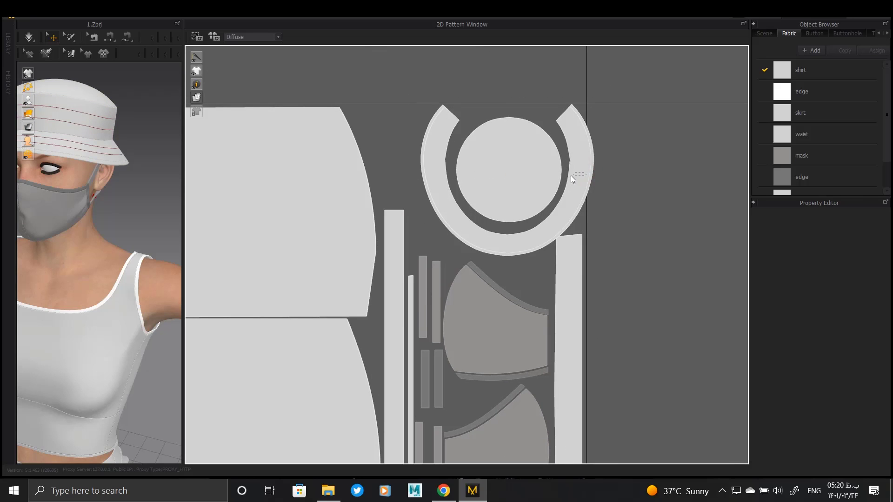
drag(425, 284, 422, 286)
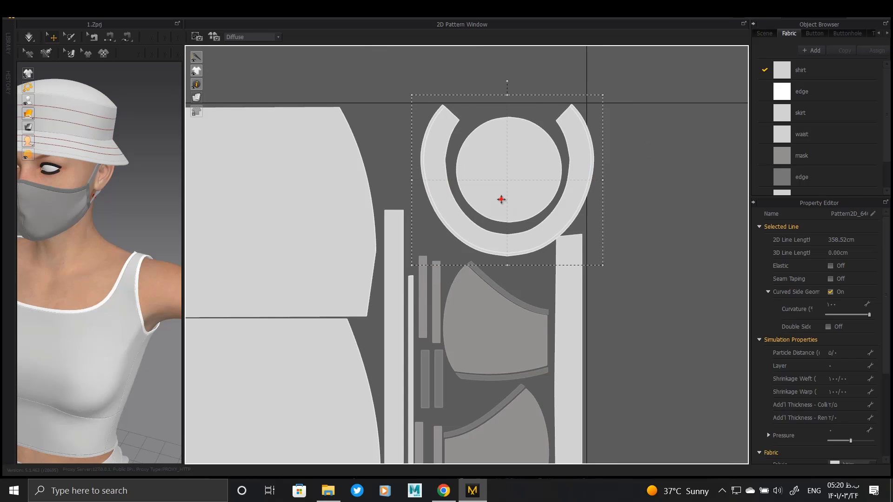
drag(501, 199, 480, 202)
click(654, 254)
scroll(439, 231, down, 4)
scroll(439, 231, down, 2)
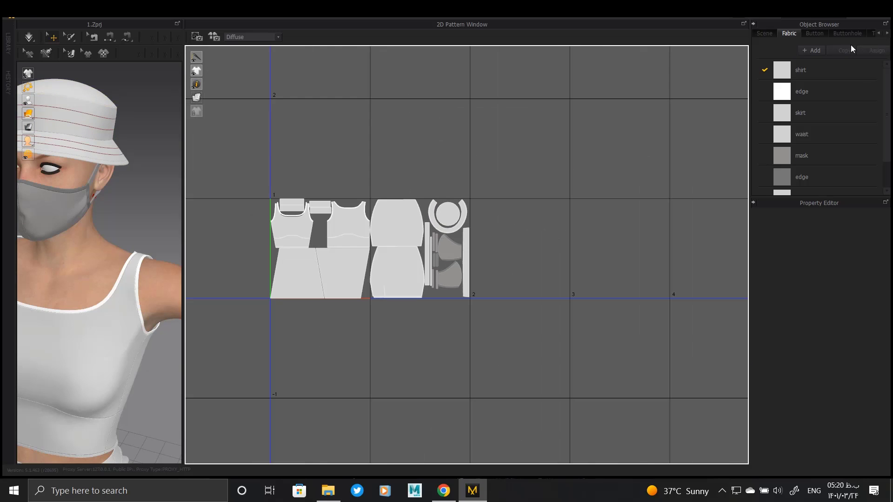
- Leave the UV editing layout for the 3D garment and 2D pattern layout, and save the project
right_click(851, 44)
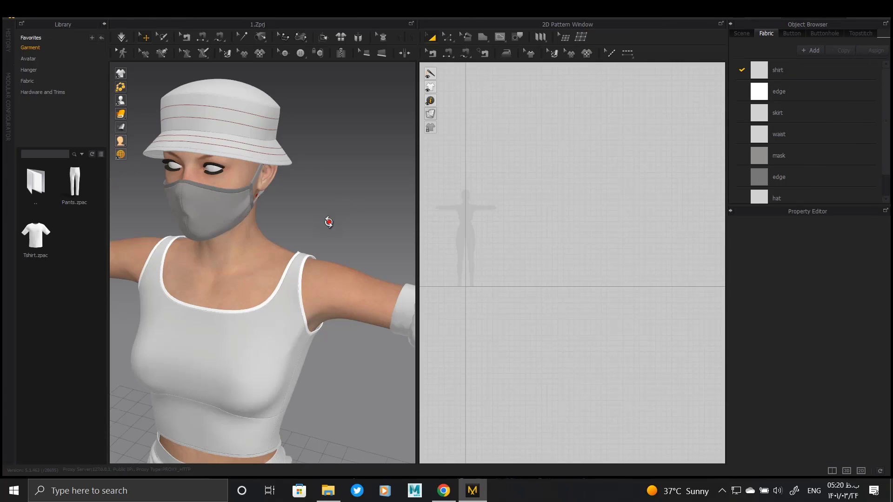
scroll(329, 223, down, 5)
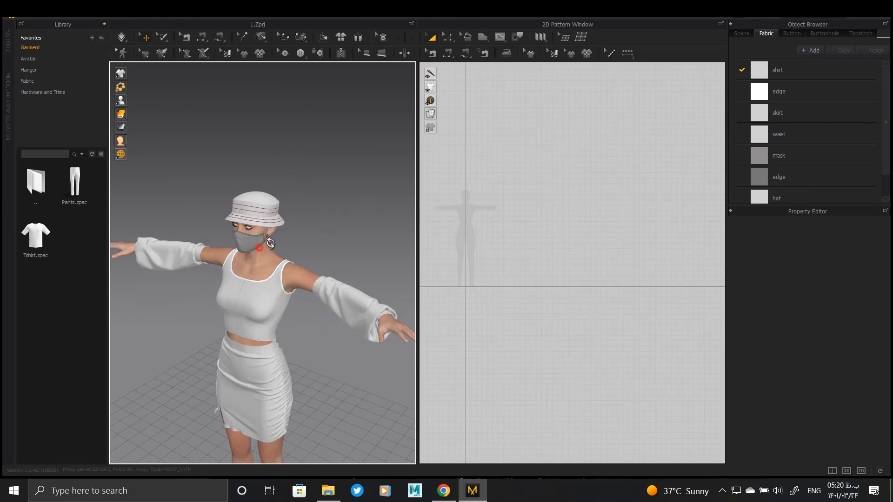
scroll(285, 188, up, 1)
click(27, 13)
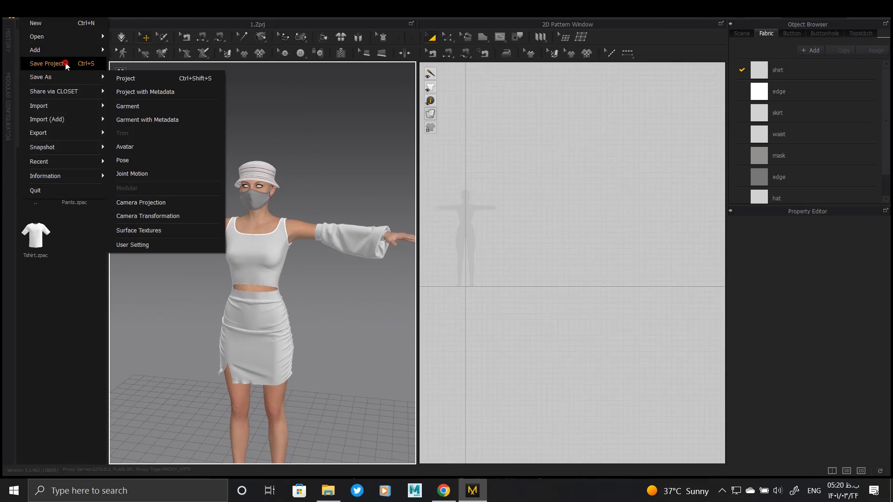
click(66, 63)
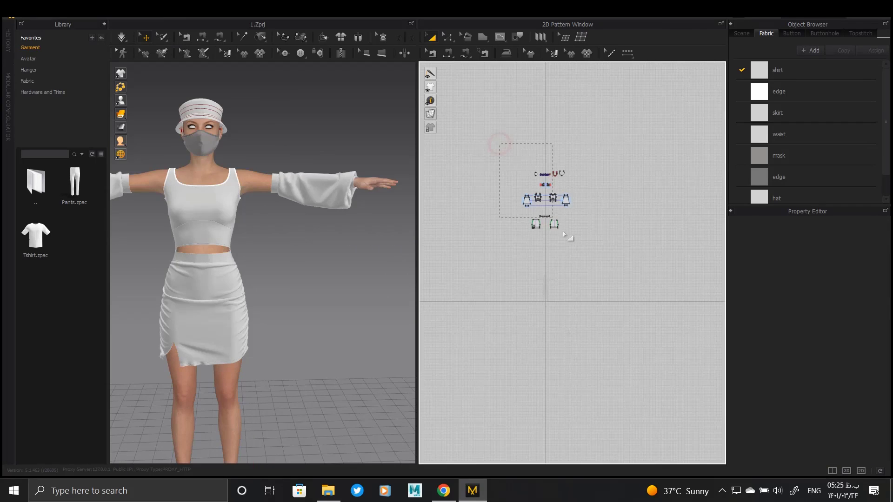
- Select all the garment patterns and start an OBJ export, proceeding past the low disk-space warning
key(ctrl+a)
click(27, 13)
click(156, 150)
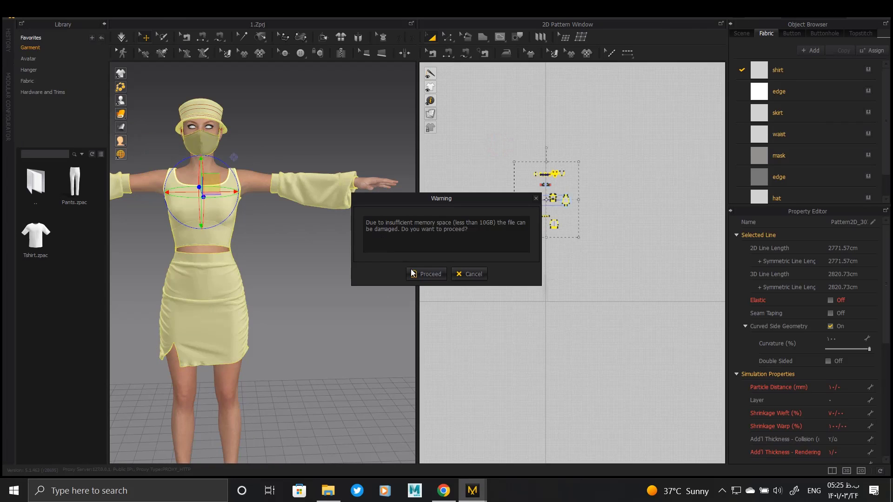
click(413, 270)
click(196, 213)
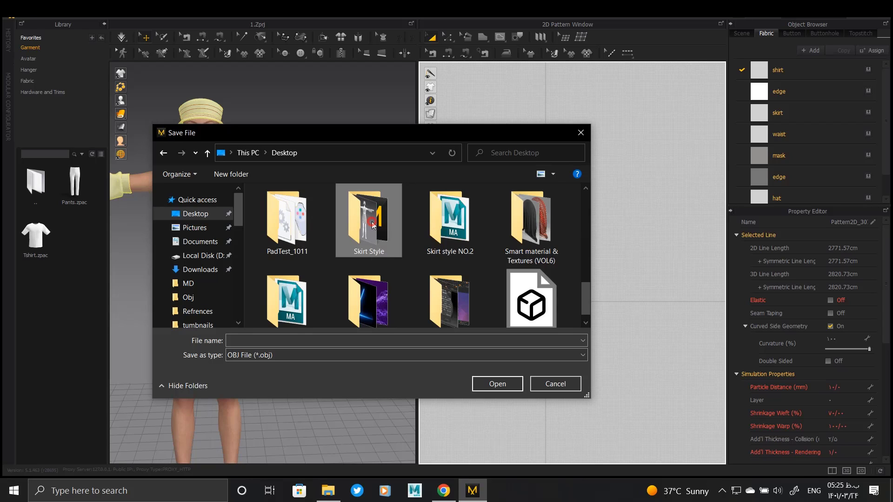
- Export the outfit as an OBJ named thick in the Desktop's Skirt Style folder, as a single thick object with unified UV coordinates
double_click(372, 221)
double_click(281, 208)
click(320, 157)
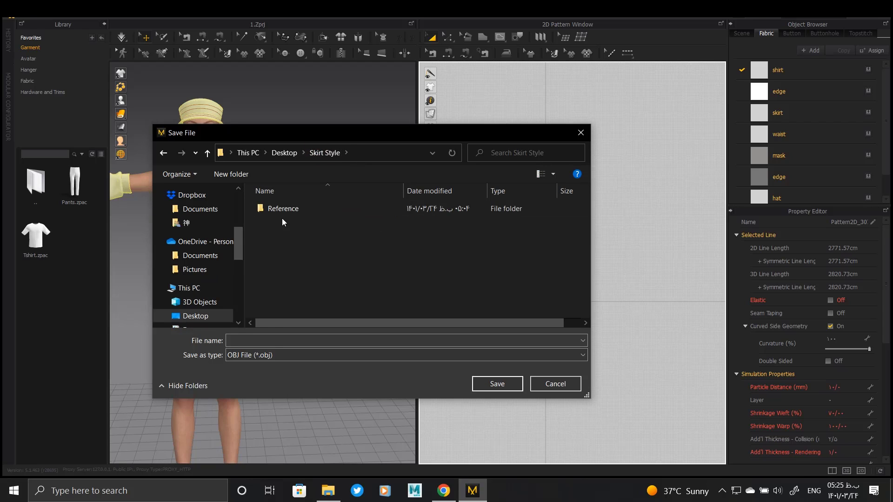
right_click(278, 241)
click(369, 341)
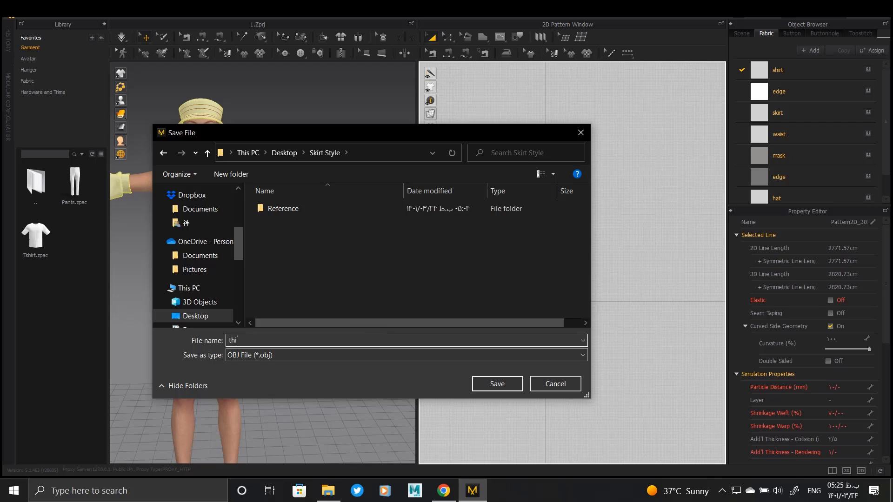
text(thick)
key(Return)
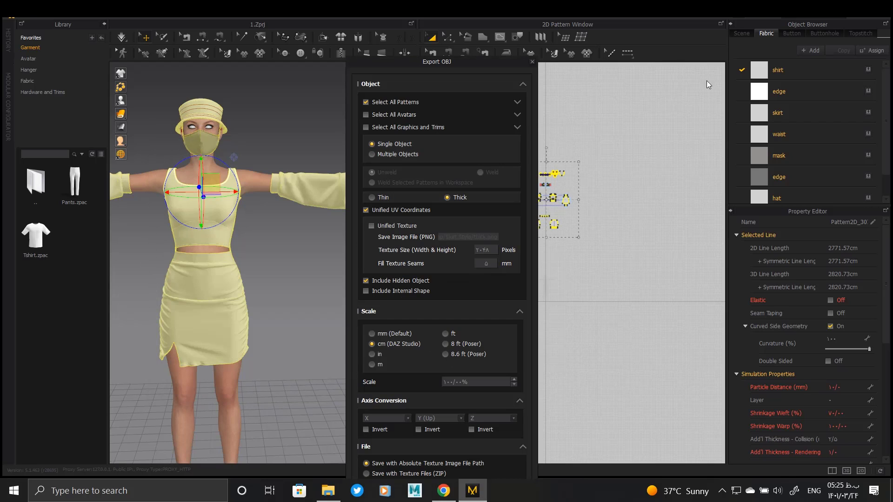
click(508, 83)
click(473, 324)
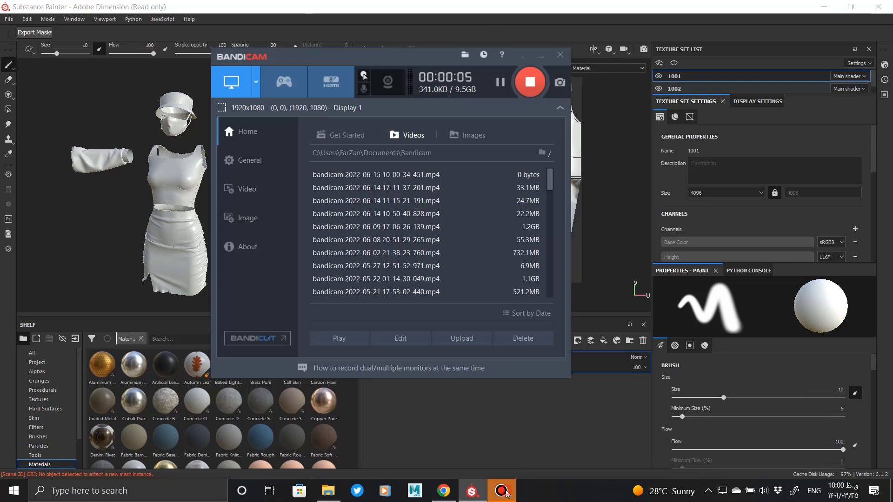
- In Substance Painter, replace Layer 1 of texture set 1001 with a fill layer in a near-white base colour
scroll(705, 202, down, 5)
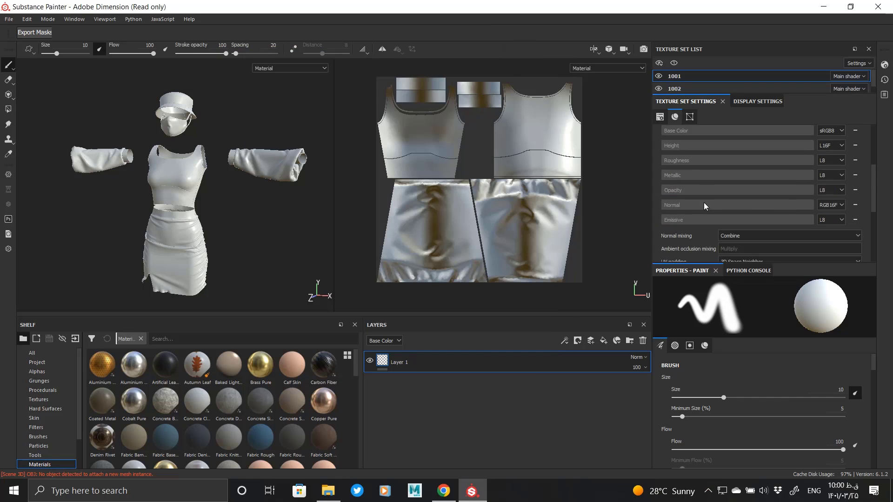
scroll(282, 182, up, 10)
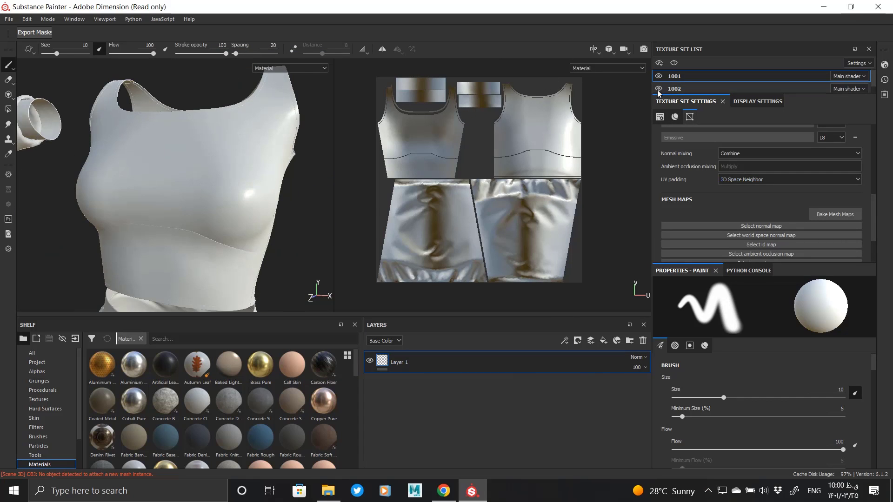
scroll(163, 218, down, 5)
click(643, 342)
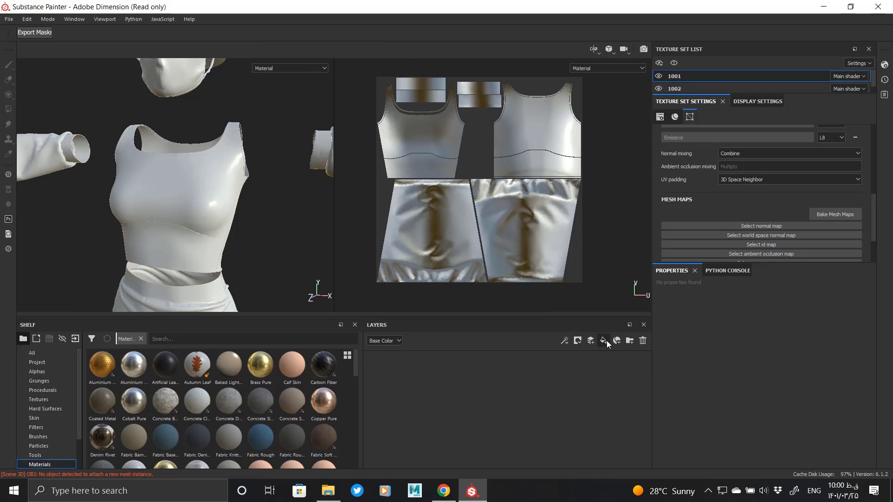
click(607, 341)
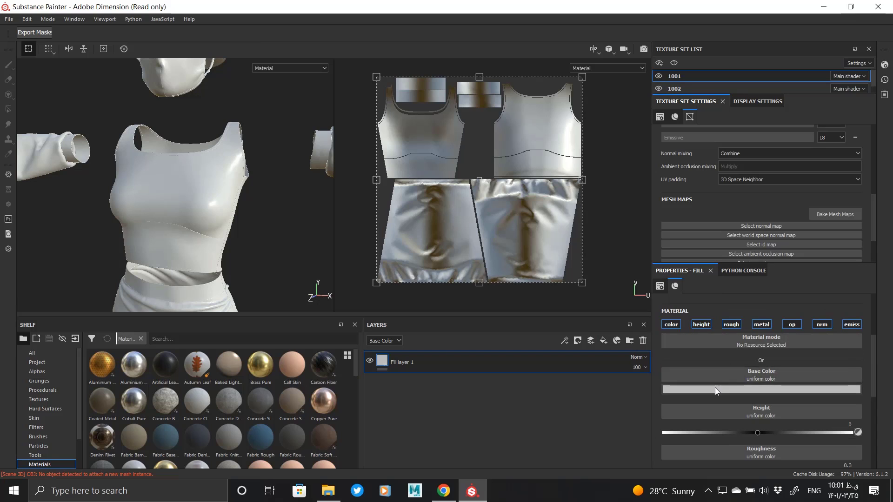
click(715, 388)
drag(836, 309, 840, 301)
- Create a folder containing the near-white fill layer and give the folder a black mask
click(630, 340)
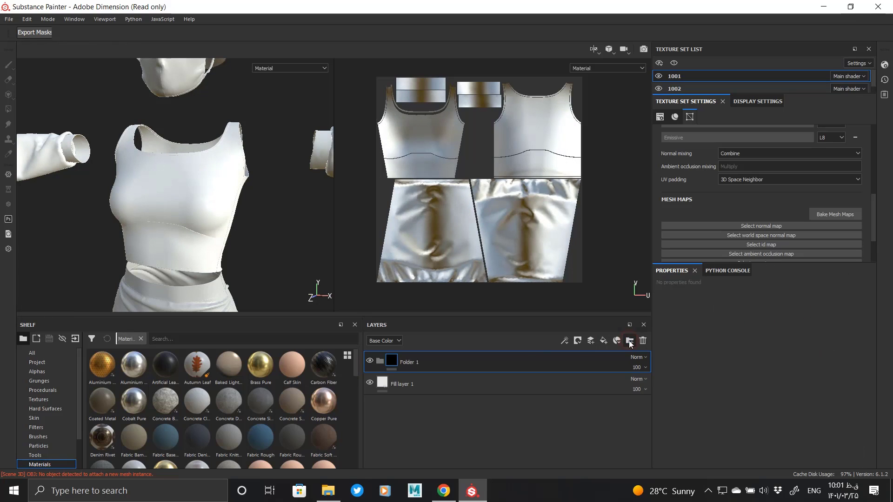
click(431, 374)
right_click(402, 361)
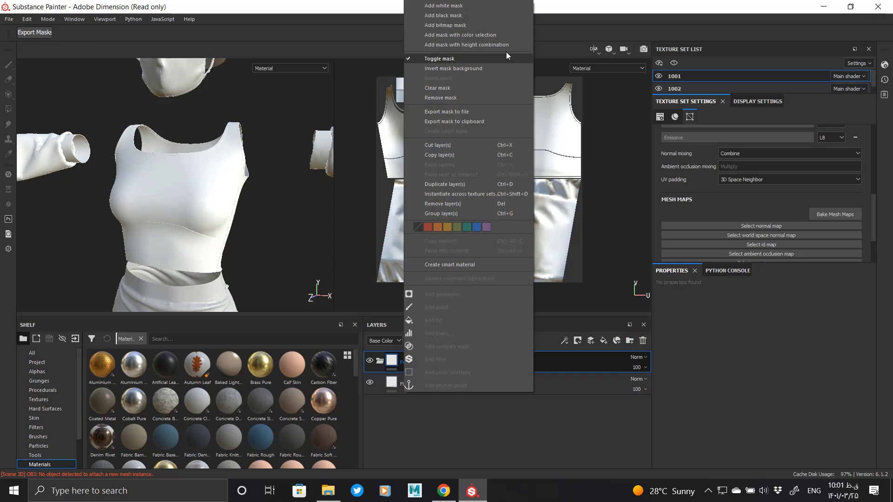
click(479, 15)
- Reveal the top's main panels and the sleeves in Folder 1's mask using Polygon Fill by UV island
click(732, 286)
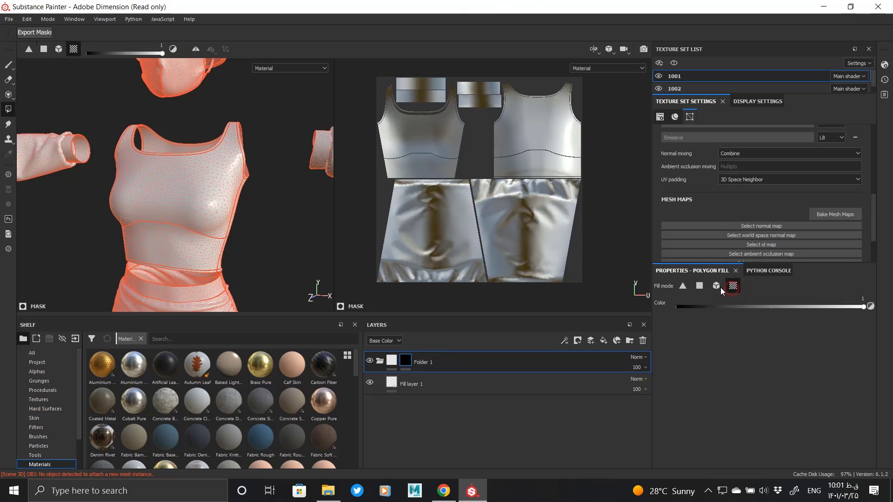
alt+drag(219, 207, 126, 155)
alt+drag(255, 191, 205, 219)
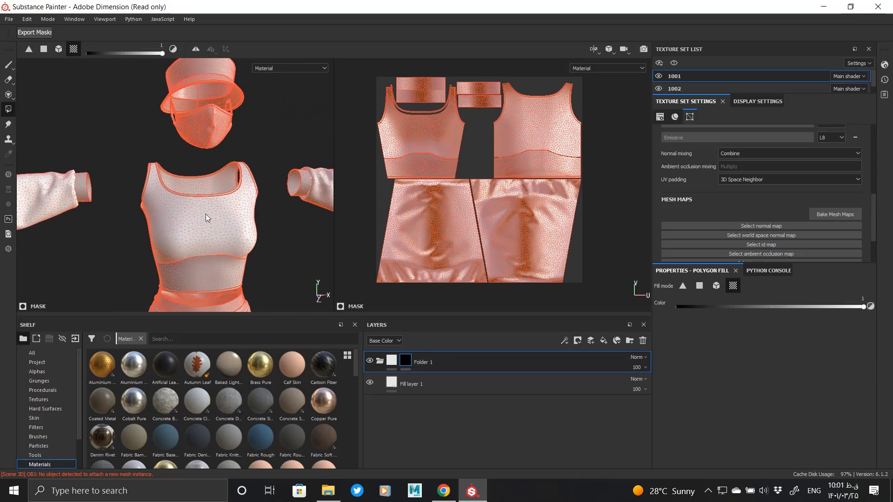
scroll(173, 202, up, 6)
click(392, 361)
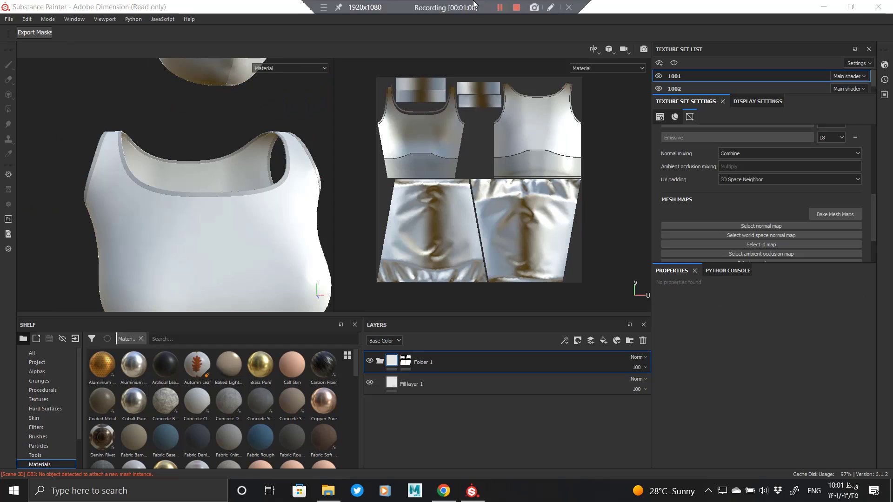
- Try adding the neckline trim to Folder 1's mask and check the mask around the outfit
click(406, 361)
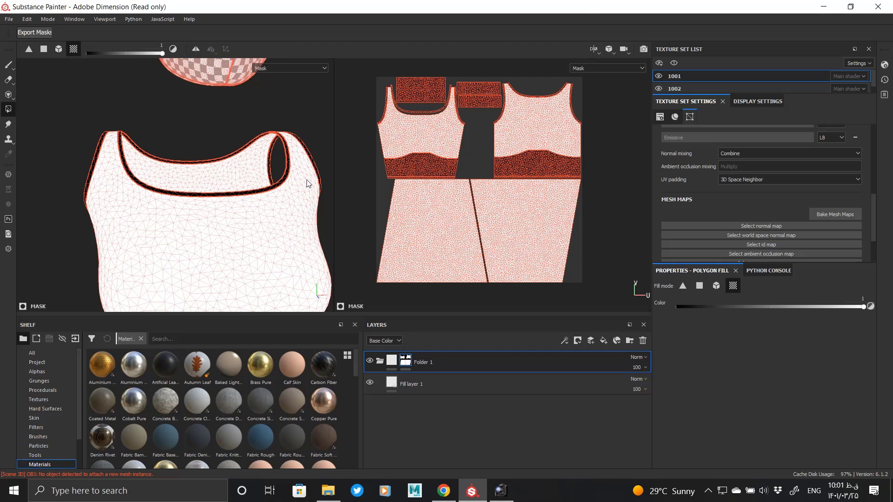
click(288, 156)
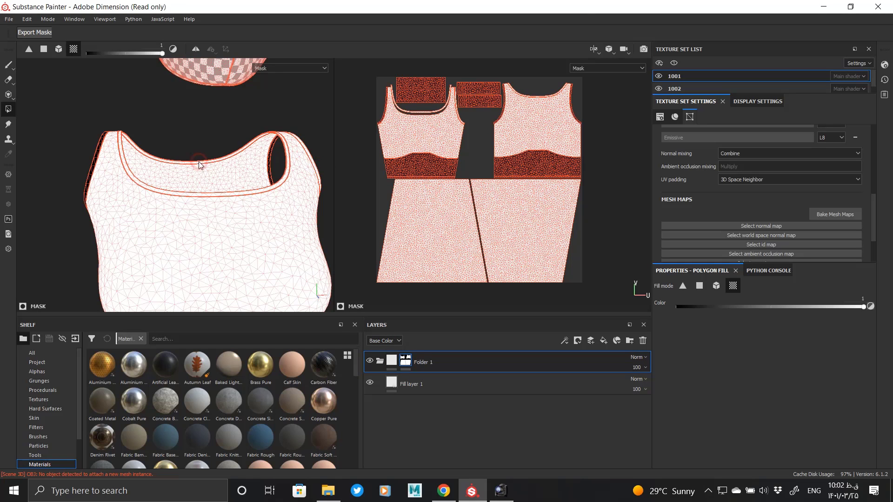
alt+right_drag(333, 254, 205, 256)
alt+drag(242, 205, 261, 241)
alt+middle_drag(261, 242, 217, 161)
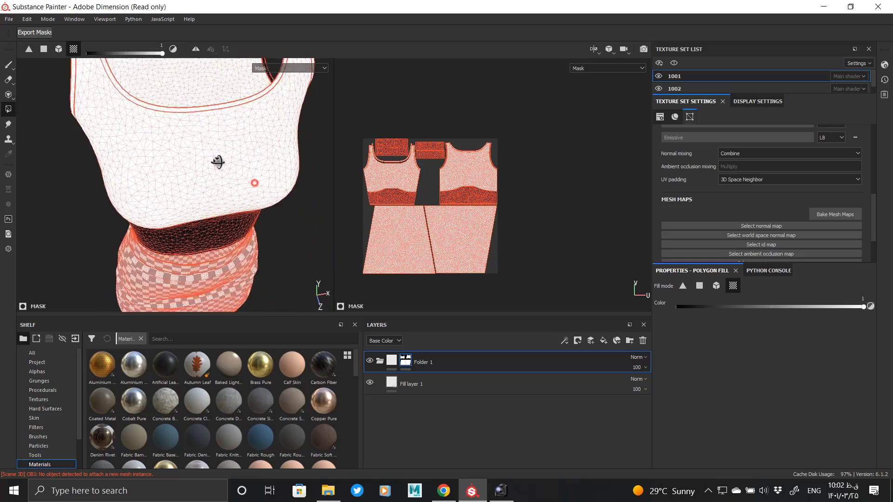
alt+drag(217, 161, 109, 176)
alt+drag(180, 136, 258, 148)
alt+drag(153, 168, 279, 167)
alt+right_drag(279, 168, 110, 200)
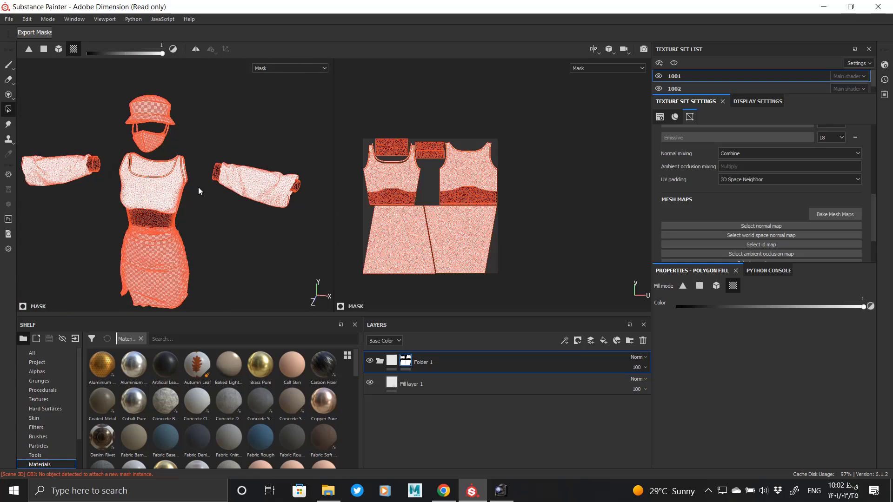
alt+middle_drag(157, 173, 191, 171)
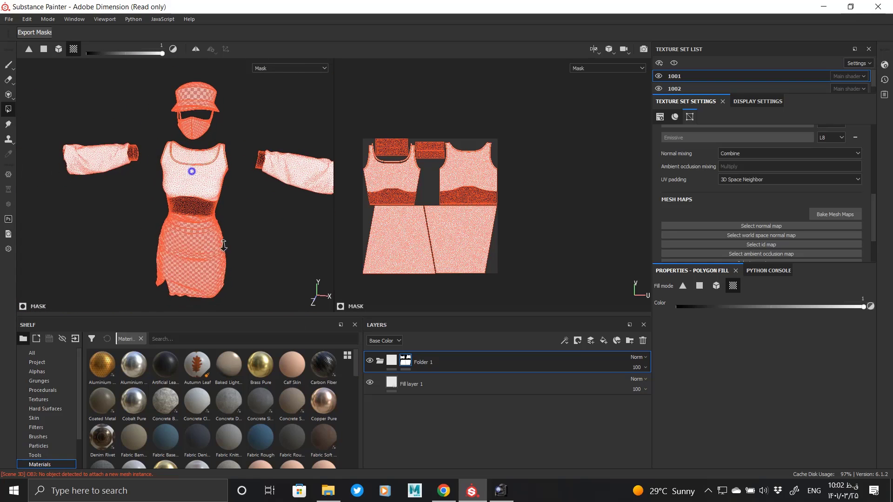
alt+right_drag(191, 172, 246, 186)
- Undo the neckline trim fills in Folder 1's mask
click(427, 385)
alt+click(406, 361)
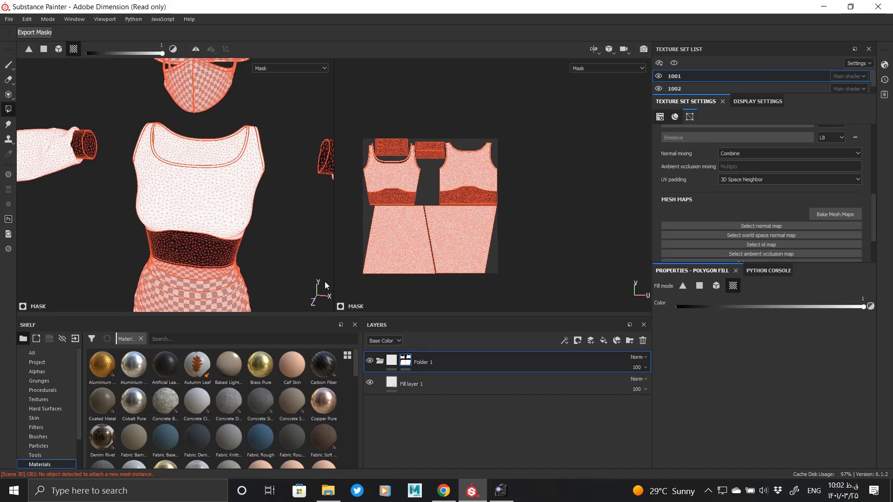
key(ctrl)
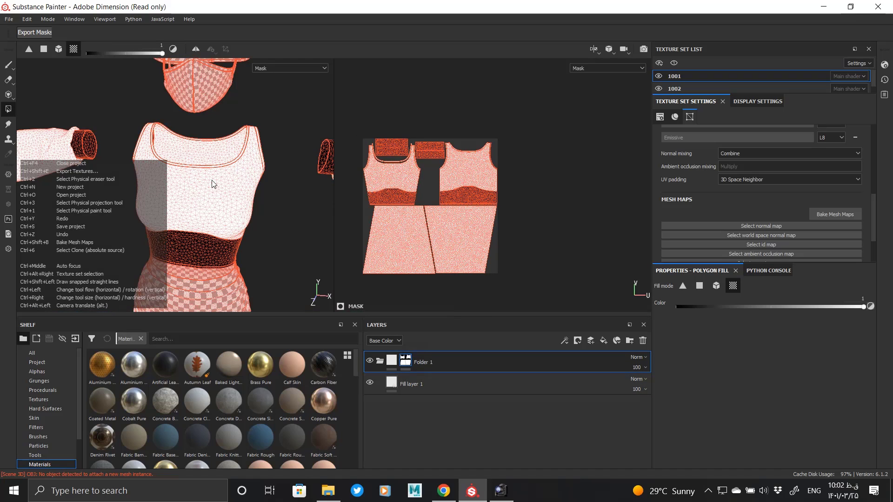
key(ctrl+z)
key(ctrl+z)
key(ctrl+z)
alt+drag(231, 167, 269, 163)
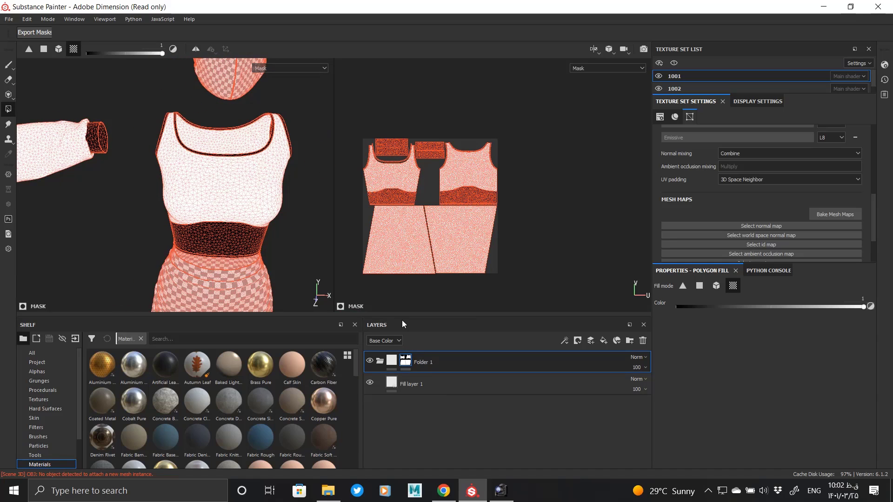
- Raise the roughness of the near-white Fill layer 1 to about 0.75
click(412, 384)
scroll(725, 427, down, 3)
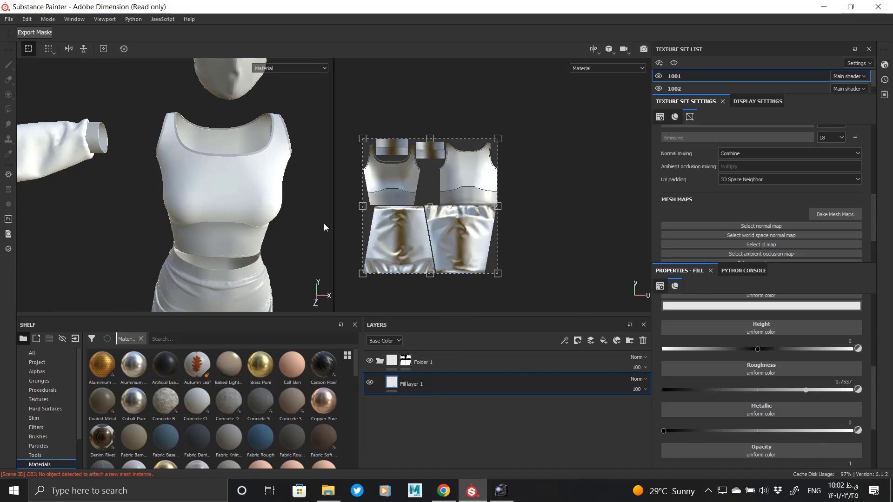
alt+drag(325, 227, 202, 200)
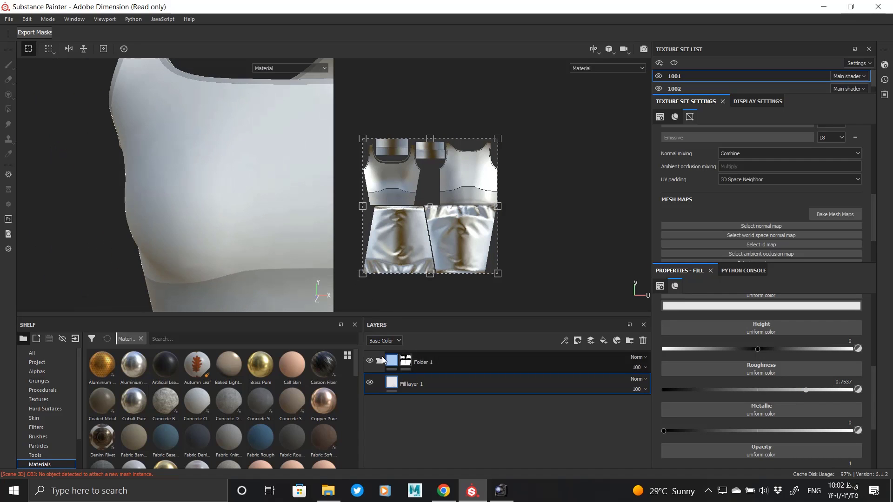
- Add a second folder above Folder 1 and place a new fill layer inside it
click(381, 360)
click(465, 361)
click(629, 341)
click(604, 341)
drag(434, 359, 414, 380)
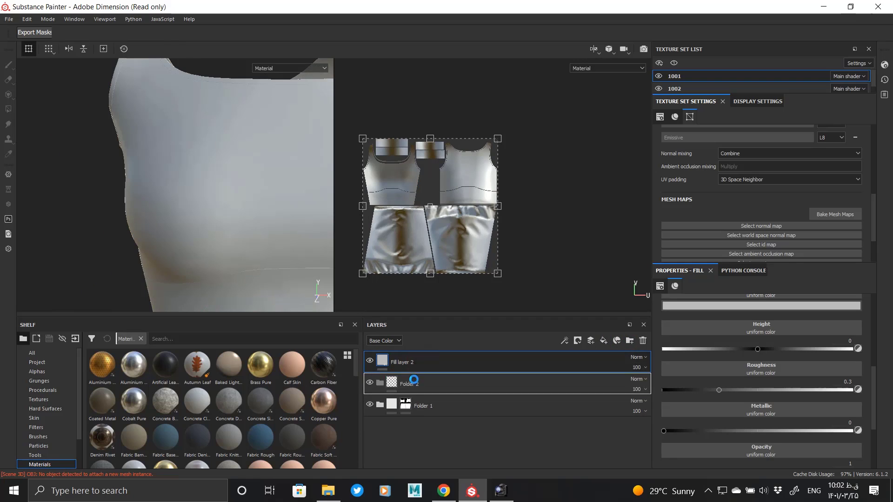
right_click(403, 364)
click(406, 381)
- Set Fill layer 2's base colour to dark grey and give Folder 2 a black mask
click(718, 307)
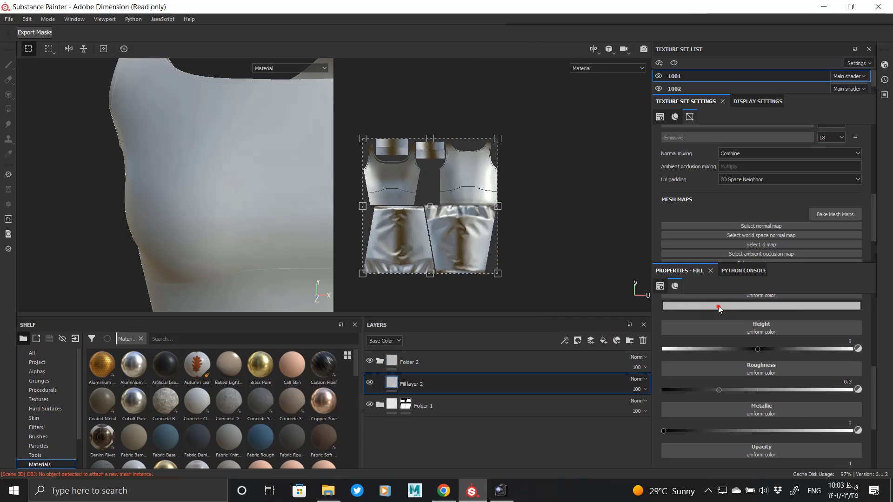
drag(839, 368, 839, 380)
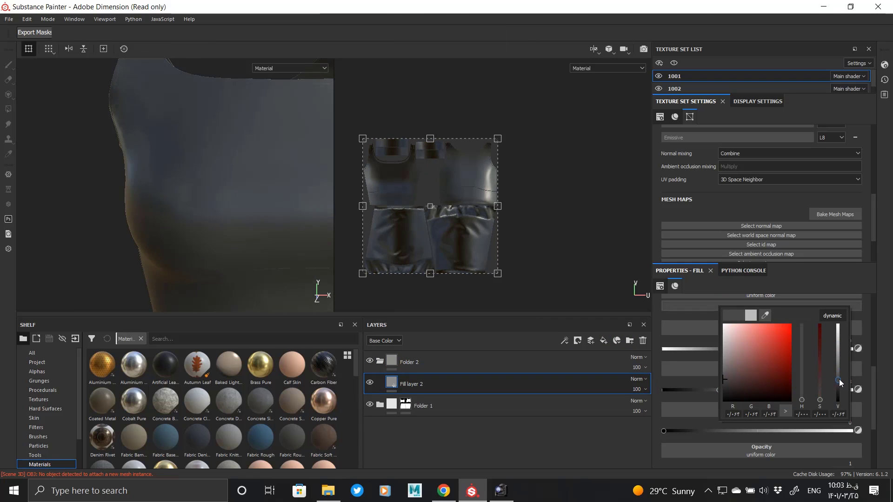
click(391, 361)
right_click(390, 365)
click(416, 193)
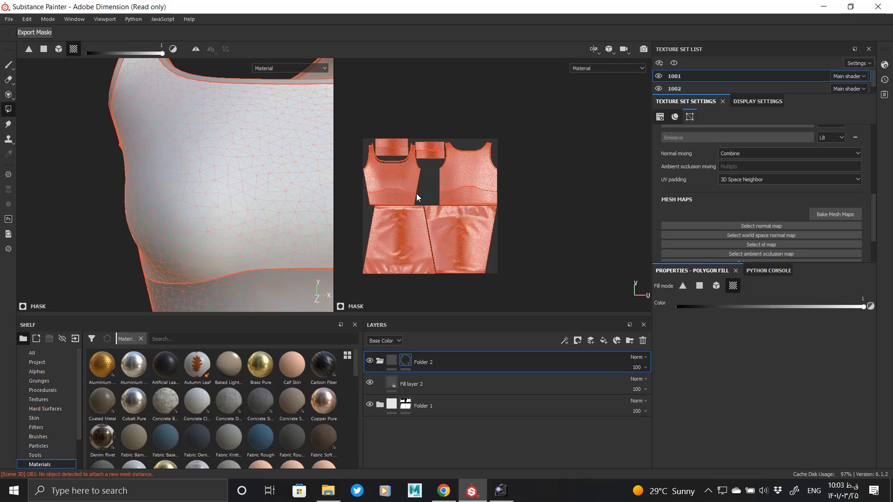
- Reveal the top's neckline and armhole trims in Folder 2's mask with Polygon Fill
alt+middle_drag(269, 196, 300, 285)
click(208, 152)
click(210, 133)
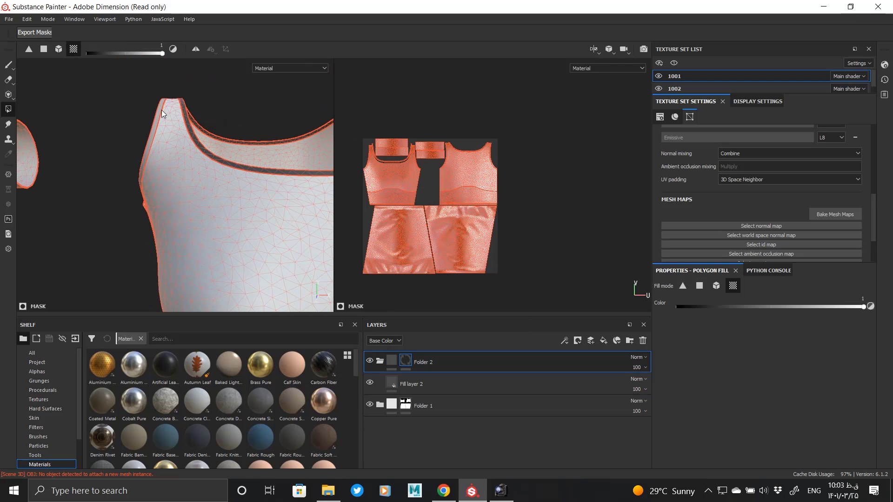
click(161, 110)
alt+drag(197, 144, 238, 200)
click(208, 158)
- Reveal the trim along the top's lower hem in Folder 2's mask
alt+drag(285, 214, 209, 161)
alt+middle_drag(188, 226, 220, 203)
click(219, 199)
key(ctrl+z)
click(223, 200)
- Reveal the sleeve cuffs in Folder 2's mask so they take the dark fill
alt+right_drag(222, 200, 90, 104)
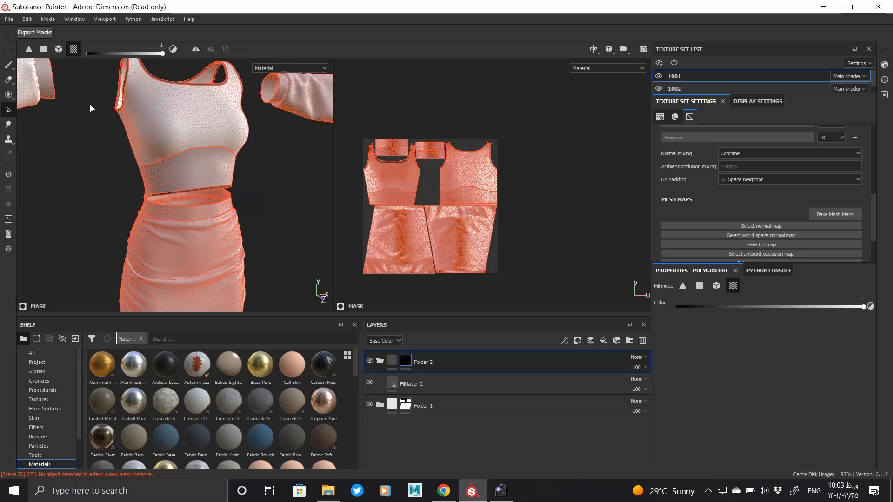
alt+middle_drag(90, 104, 169, 130)
alt+drag(182, 135, 255, 124)
click(154, 119)
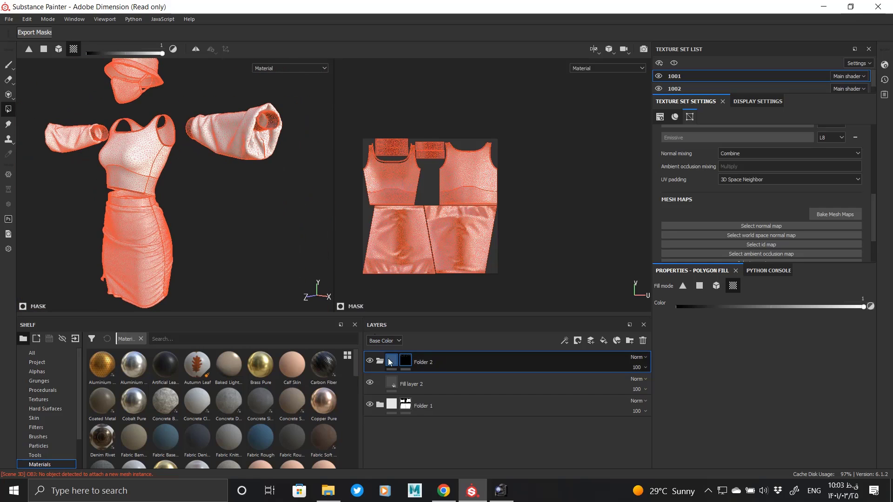
- Darken Fill layer 2's base colour to near black and check the trims on the top and sleeves
click(445, 382)
alt+drag(176, 175, 253, 216)
scroll(775, 348, up, 1)
click(794, 335)
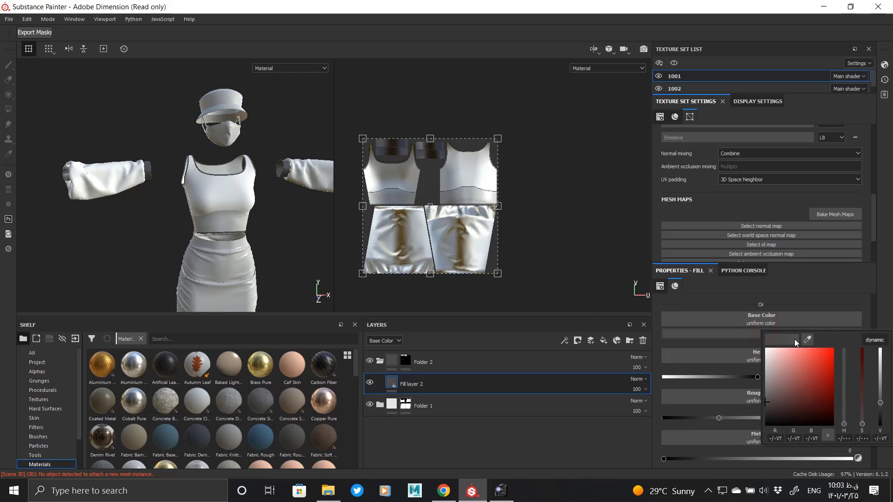
drag(880, 367, 882, 417)
alt+drag(203, 165, 233, 161)
alt+middle_drag(249, 214, 240, 135)
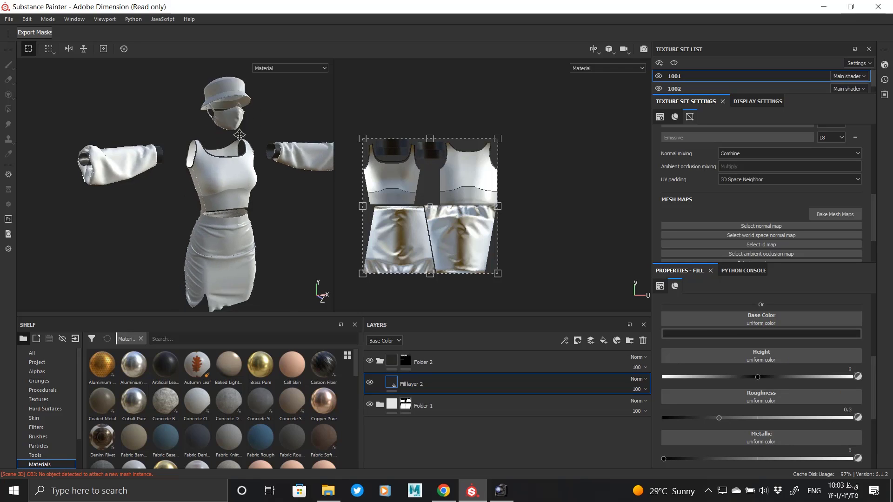
alt+right_drag(239, 132, 237, 200)
alt+middle_drag(241, 163, 235, 258)
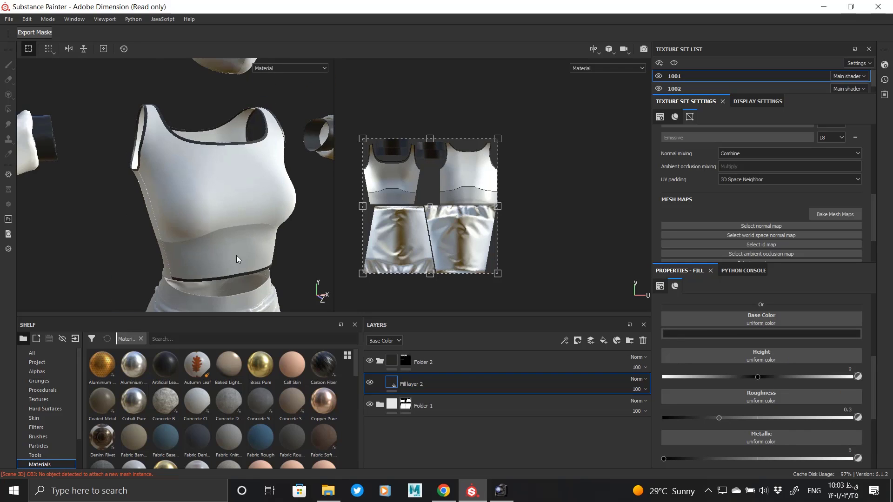
- Create Folder 3 above Folder 2 with a new fill layer inside it, and give the folder a black mask
click(381, 361)
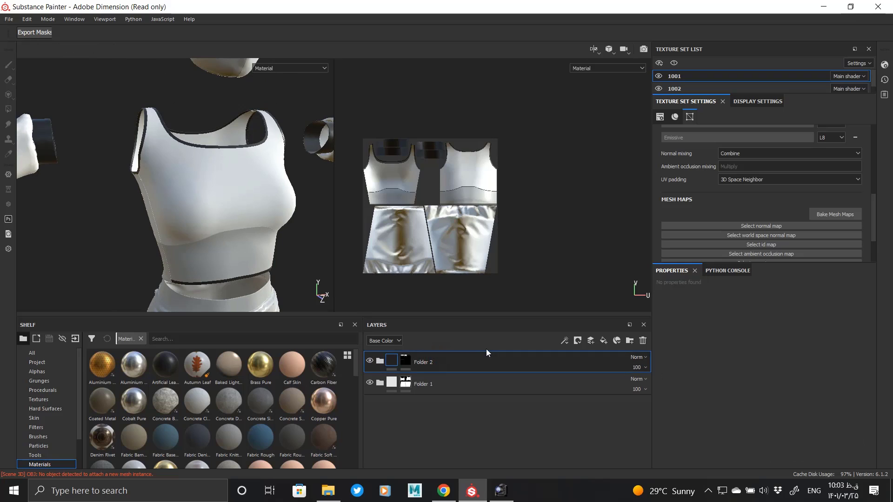
click(631, 341)
click(604, 341)
drag(425, 362, 414, 382)
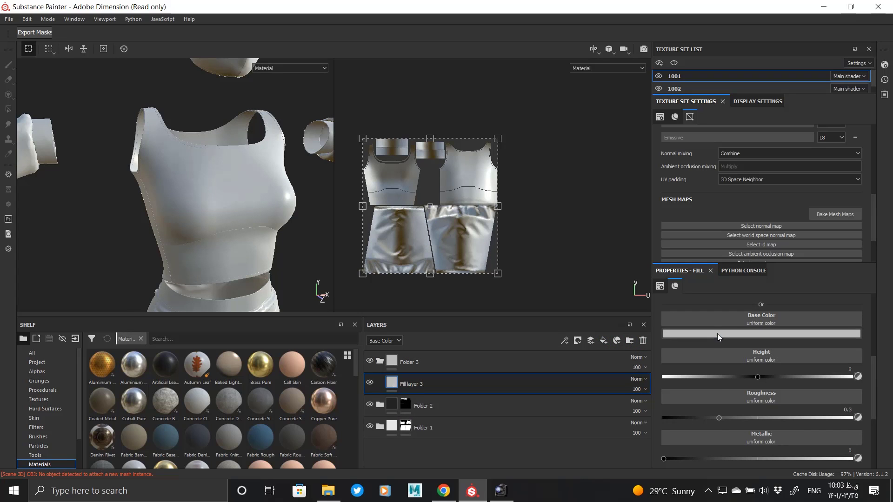
click(717, 333)
click(404, 363)
right_click(404, 365)
click(428, 219)
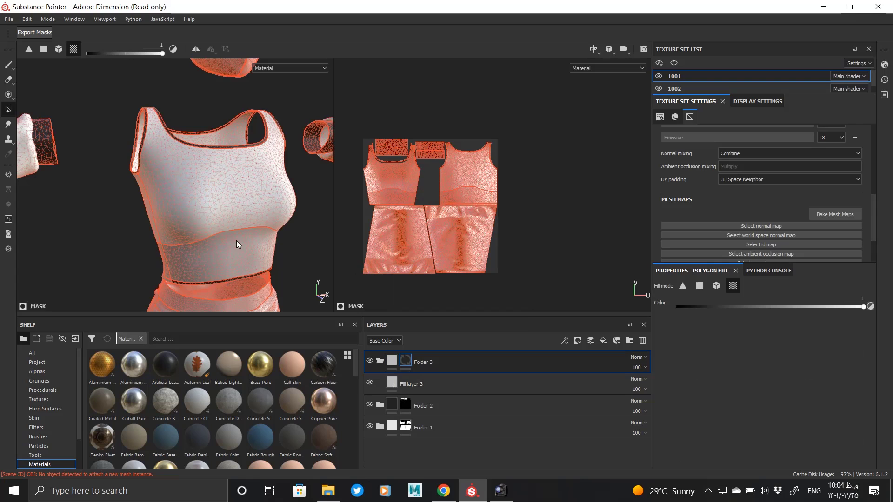
- Reveal the top's lower band panels below the bust in Folder 3's mask with Polygon Fill and collapse the folder
alt+drag(200, 260, 210, 265)
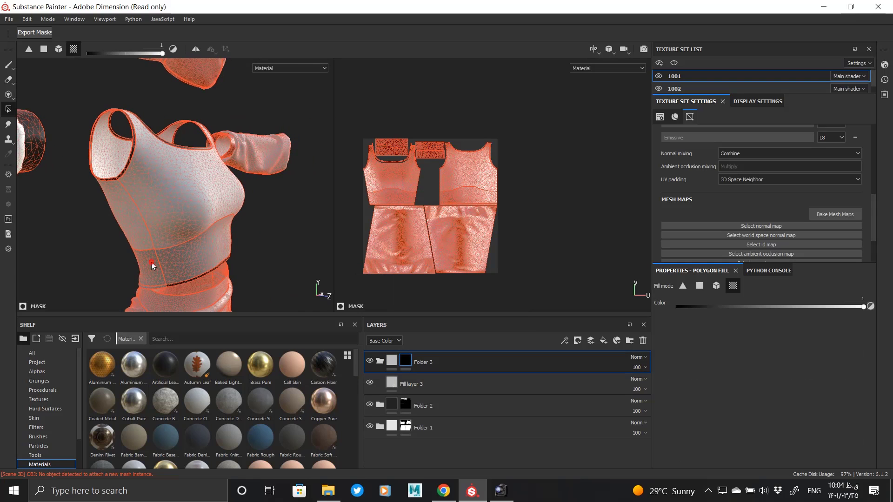
alt+click(405, 362)
click(381, 361)
click(395, 361)
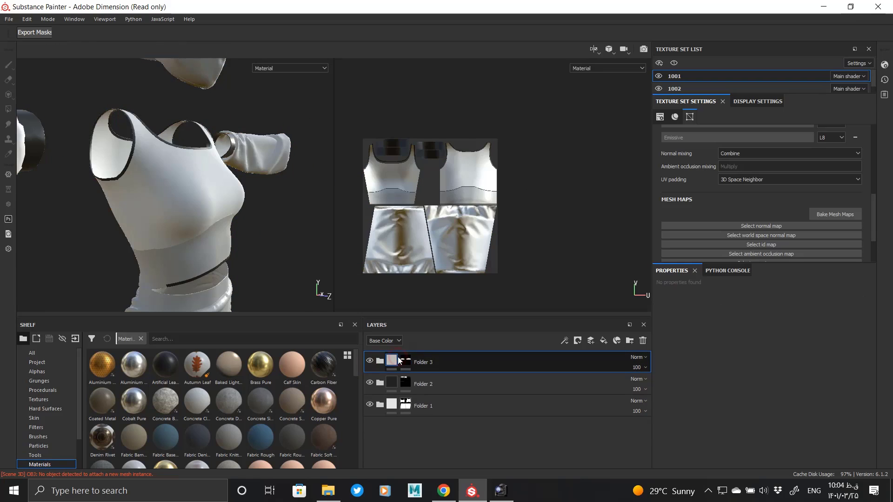
- Reveal the missing side section of the top's lower hem trim in Folder 2's mask
click(406, 378)
alt+middle_drag(215, 290, 254, 196)
click(259, 181)
key(ctrl+z)
click(251, 186)
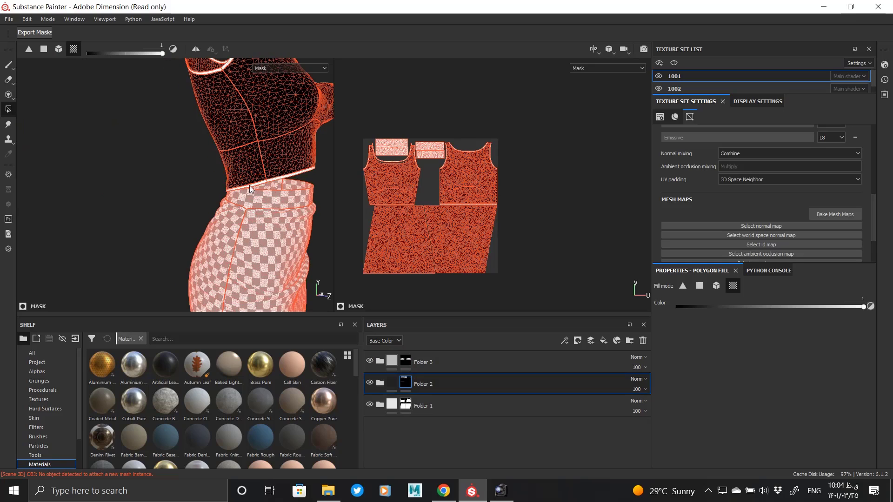
alt+drag(249, 186, 200, 196)
alt+middle_drag(215, 149, 195, 126)
click(392, 362)
- Add a fill layer above Fill layer 1 inside Folder 1 and give it a black mask
alt+drag(233, 140, 204, 135)
alt+middle_drag(205, 94, 214, 160)
scroll(214, 159, up, 4)
alt+drag(192, 206, 214, 200)
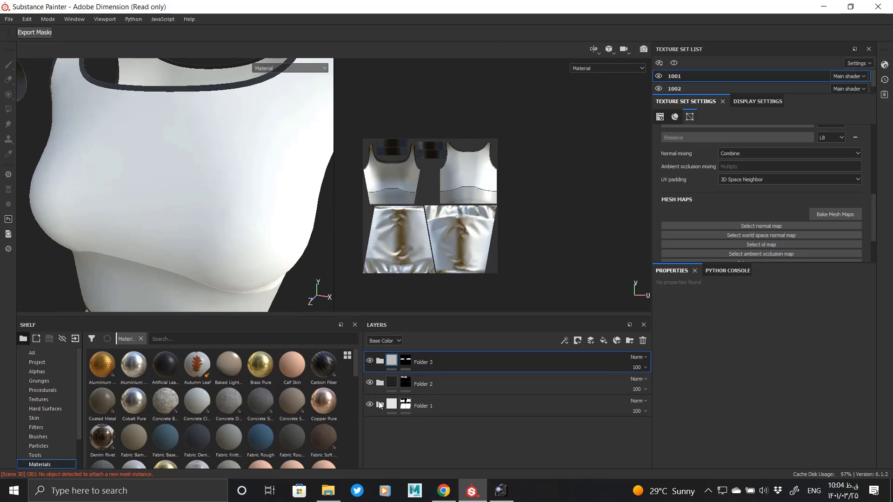
click(464, 425)
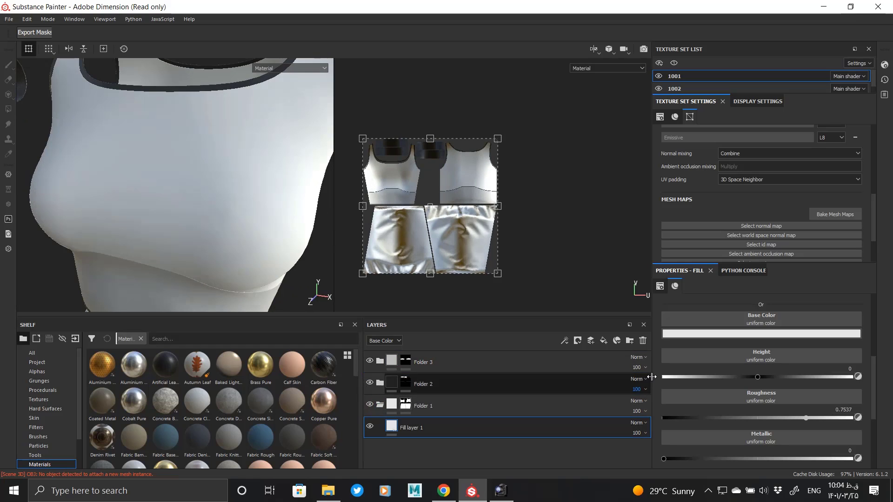
click(604, 340)
right_click(402, 426)
click(440, 147)
key(4)
- Add a fill to Fill layer 4's mask and assign the Mesh 1 procedural texture to its grayscale
right_click(407, 426)
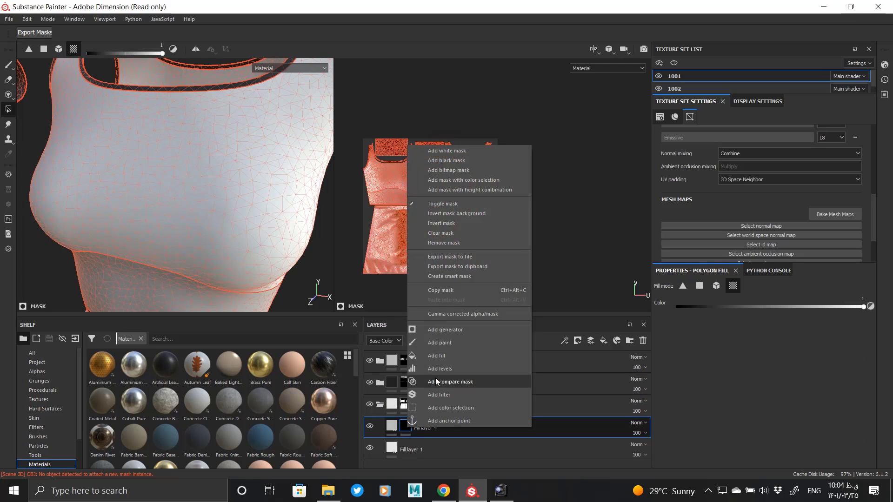
click(444, 355)
scroll(807, 401, down, 5)
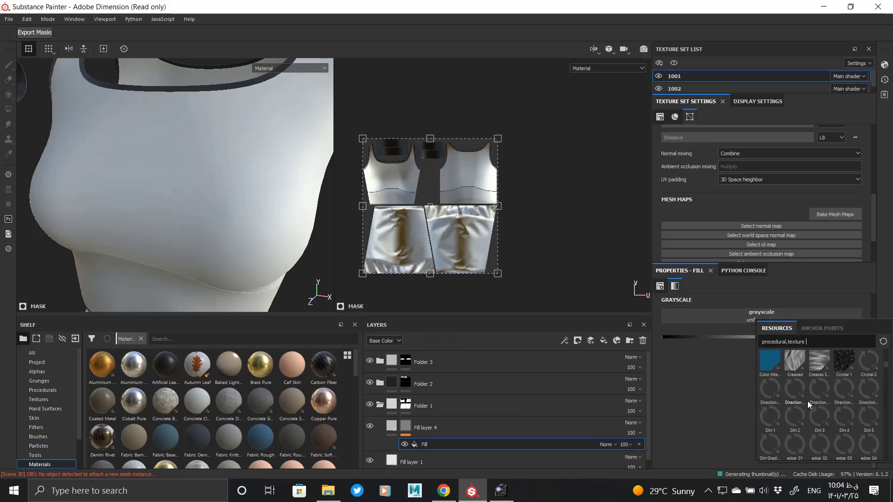
scroll(810, 392, down, 5)
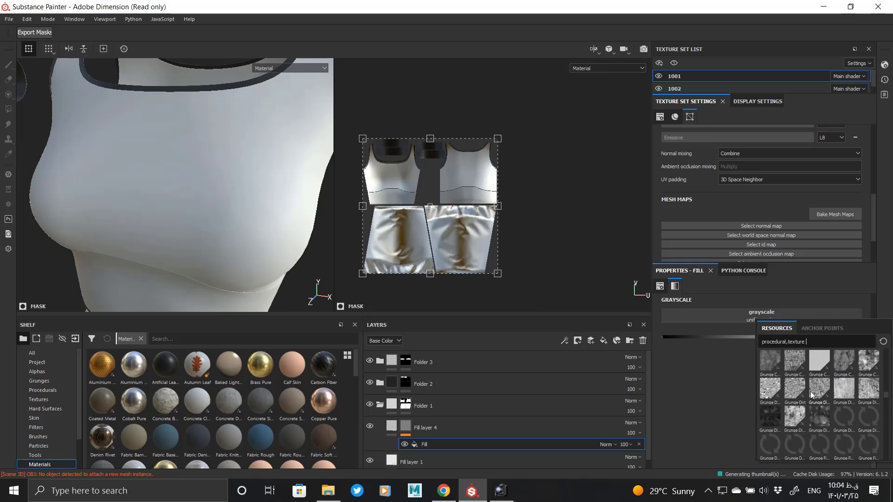
scroll(810, 391, down, 3)
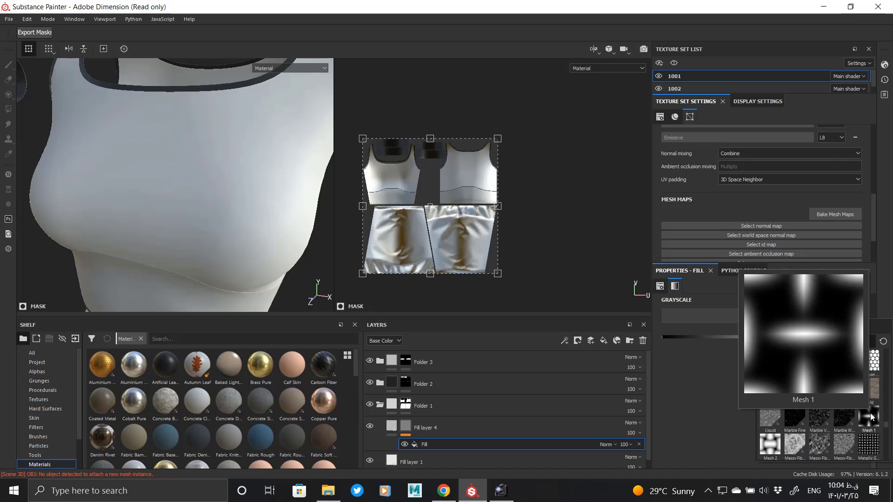
click(871, 417)
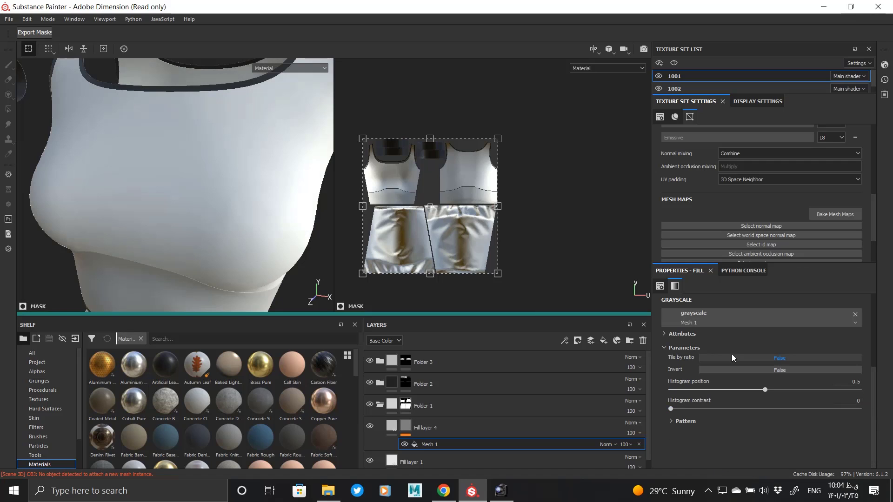
- Darken Fill layer 4's base colour to a dark grey
click(392, 426)
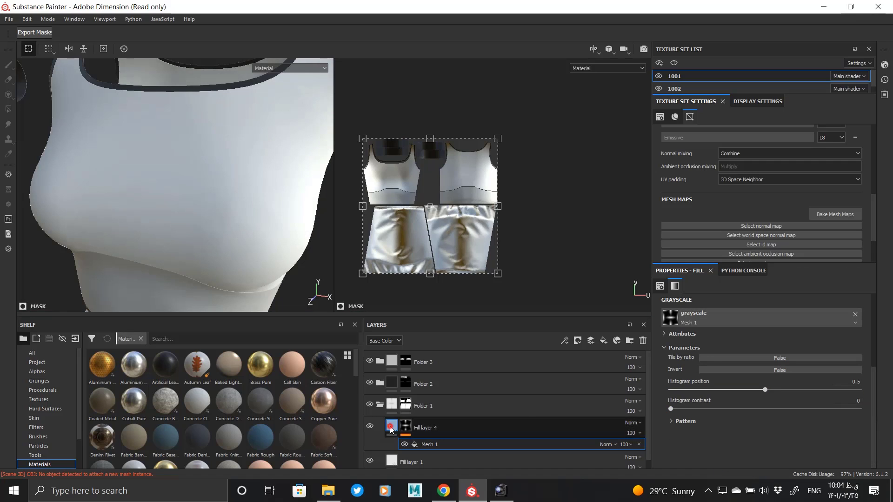
click(745, 379)
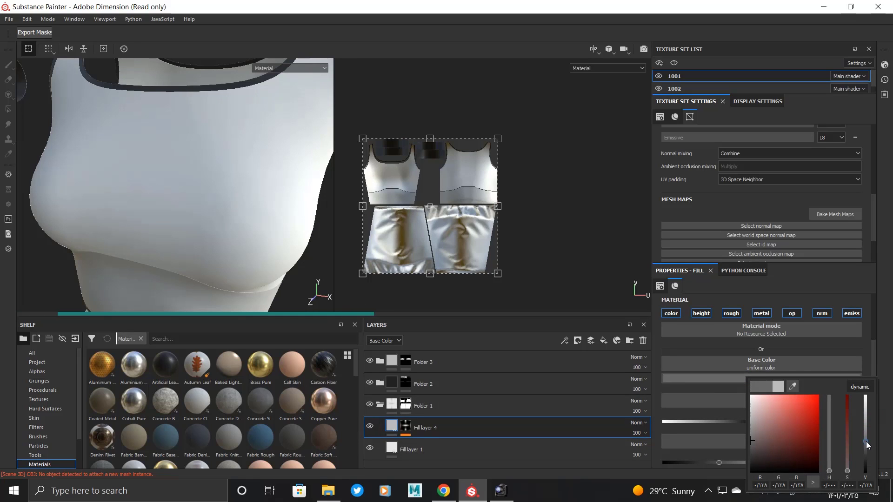
key(4)
- Set the Mesh 1 mask pattern's tiling to 16, histogram contrast to 1 and histogram position to 0.85
click(441, 445)
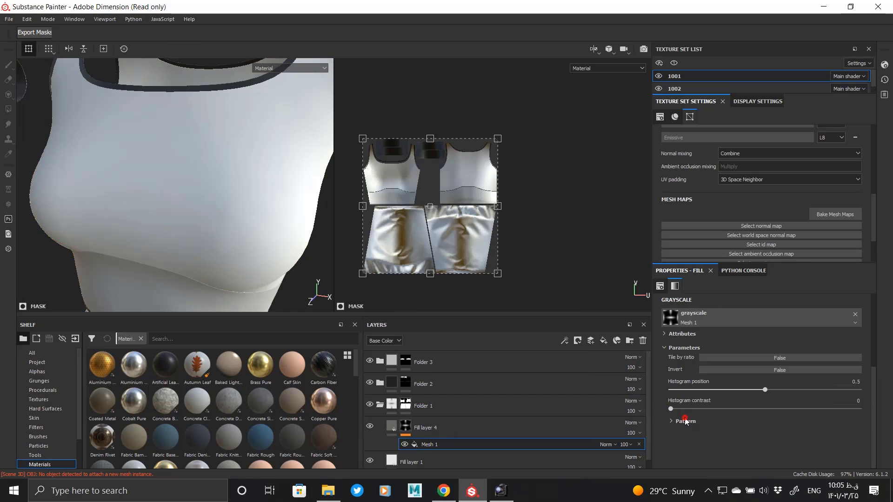
drag(751, 439, 880, 436)
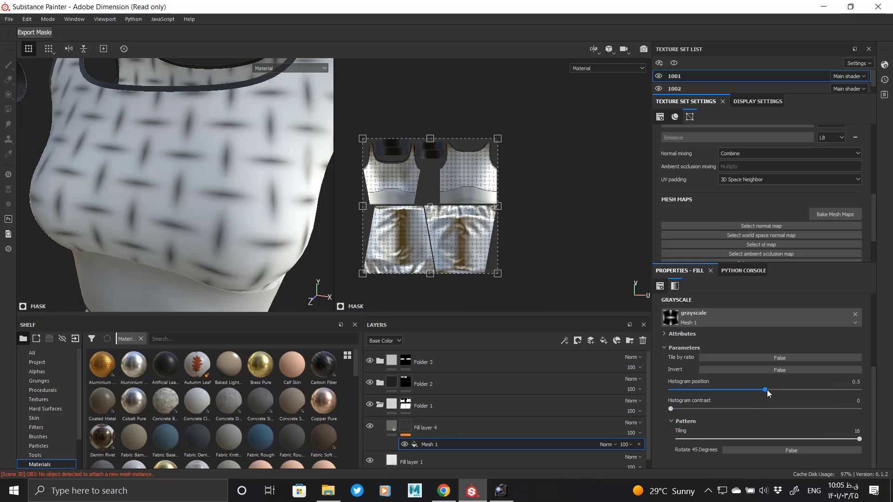
drag(753, 409, 769, 409)
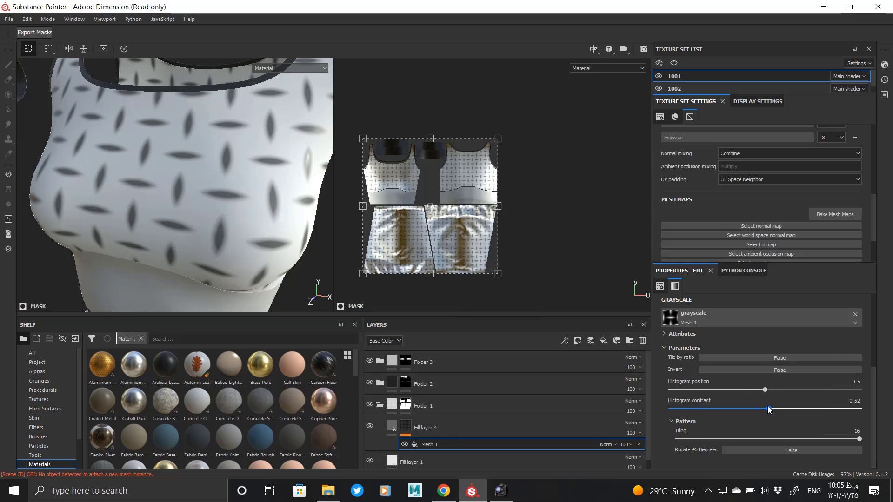
drag(842, 409, 859, 409)
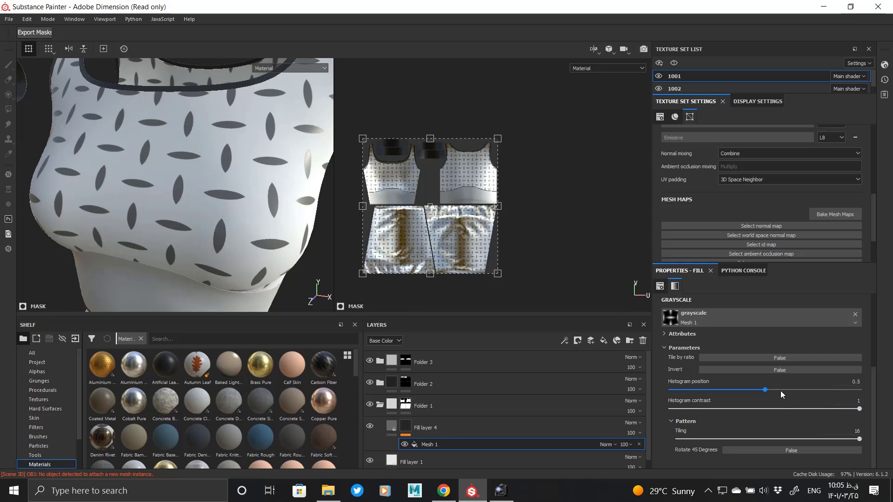
drag(782, 394, 820, 393)
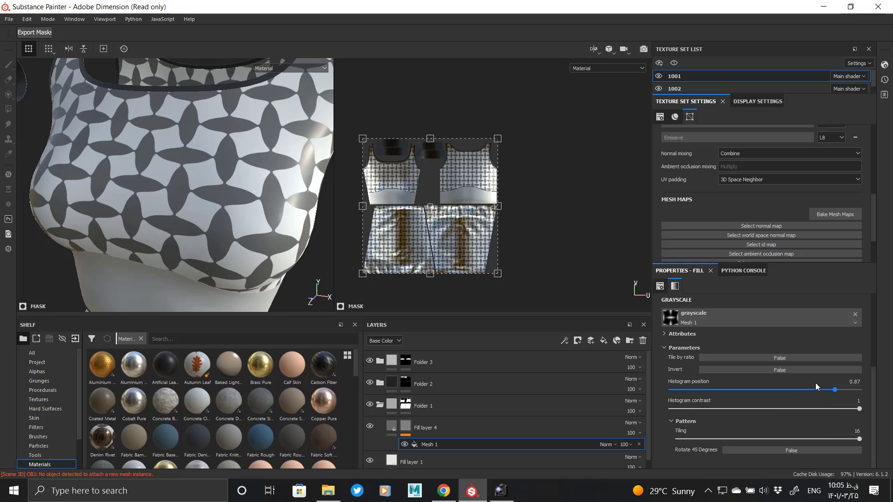
click(850, 390)
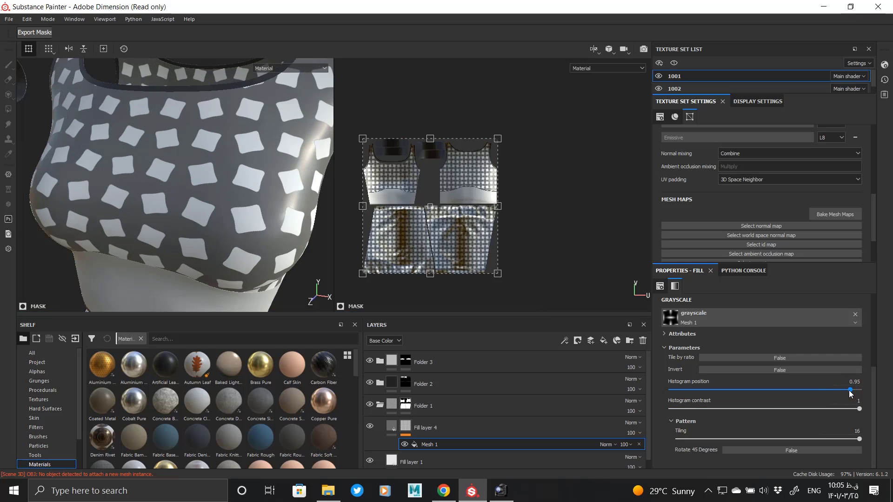
drag(842, 393, 835, 393)
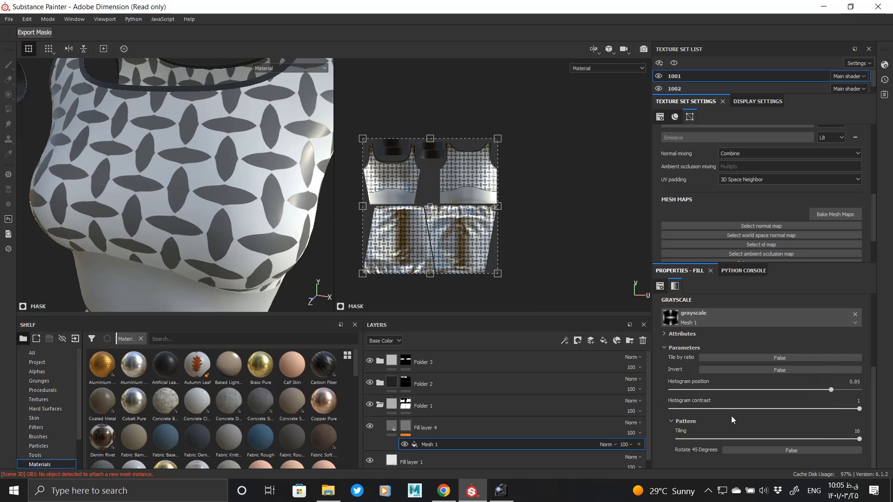
- Set the Mesh 1 fill's UV scale to 15 and check the weave's size on the top
scroll(732, 416, up, 3)
click(744, 332)
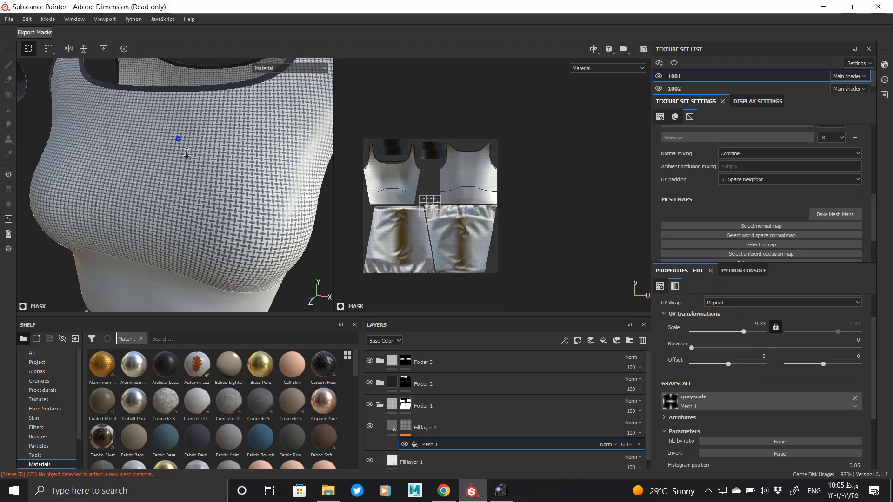
scroll(187, 153, up, 5)
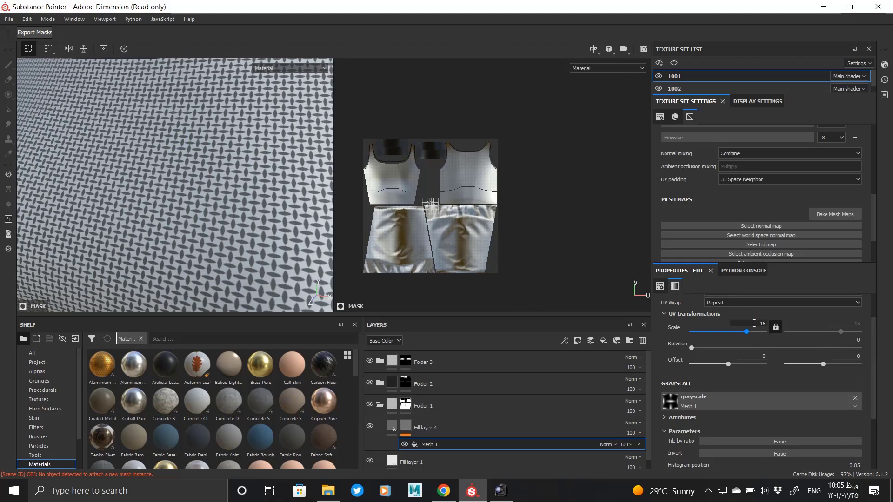
scroll(194, 249, down, 6)
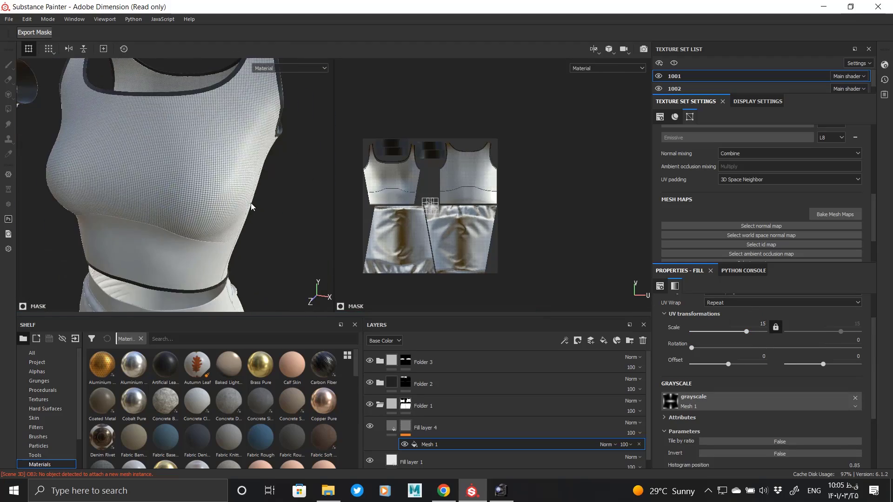
- Increase the Mesh 1 fill's UV scale to 25 and inspect the finer weave around the neckline
scroll(222, 255, up, 5)
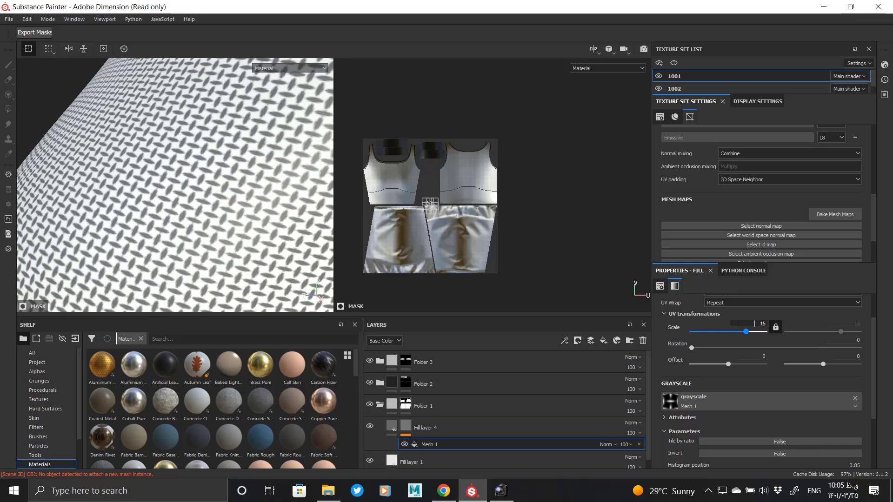
key(Return)
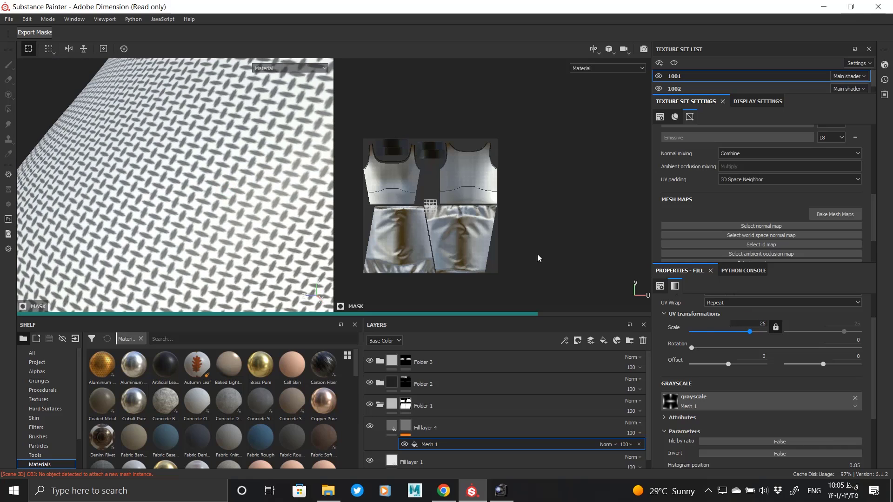
scroll(174, 183, down, 5)
scroll(311, 228, up, 5)
right_click(311, 229)
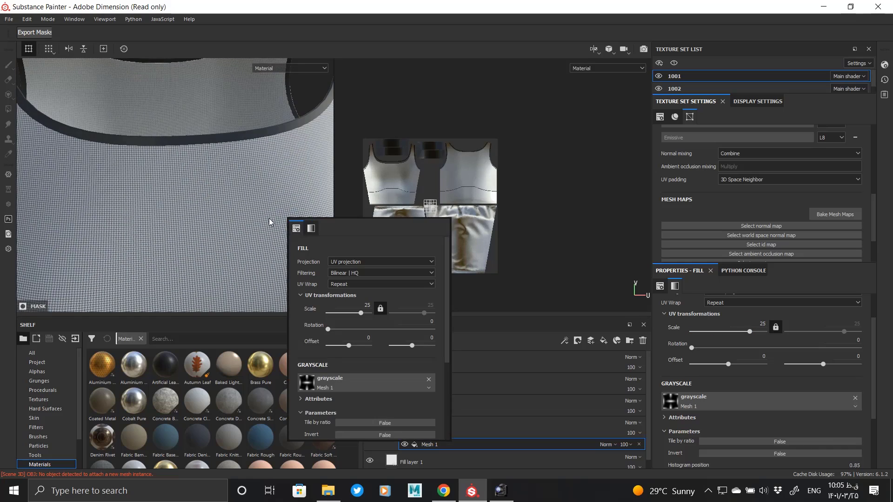
scroll(158, 210, up, 5)
alt+drag(186, 161, 190, 228)
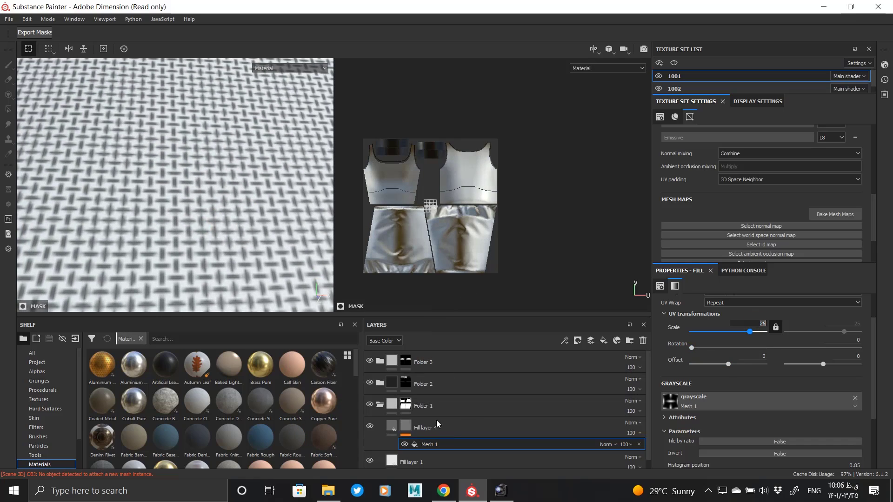
- Raise Mesh 1's histogram position to 0.94 and check the denser weave on the chest
scroll(754, 414, down, 3)
drag(831, 390, 841, 392)
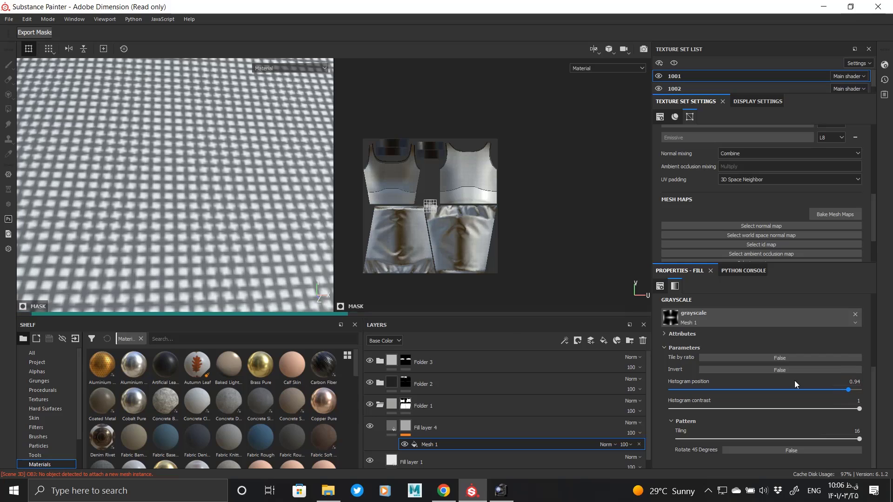
scroll(179, 200, down, 5)
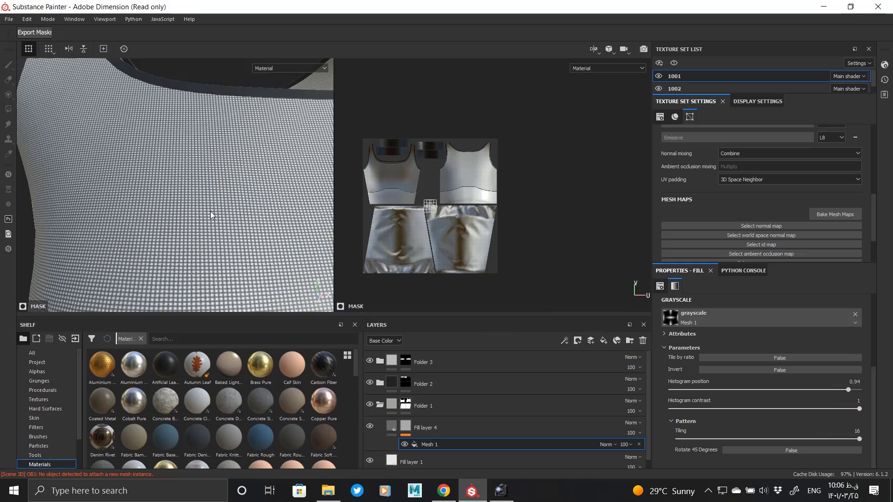
alt+right_drag(212, 215, 122, 174)
mouse_move(122, 174)
alt+mouse_down()
mouse_move(141, 183)
mouse_move(121, 186)
alt+mouse_up()
- Set the Mesh 1 fill's UV scale to 30, check the weave, and select Fill layer 4's material
scroll(736, 370, up, 3)
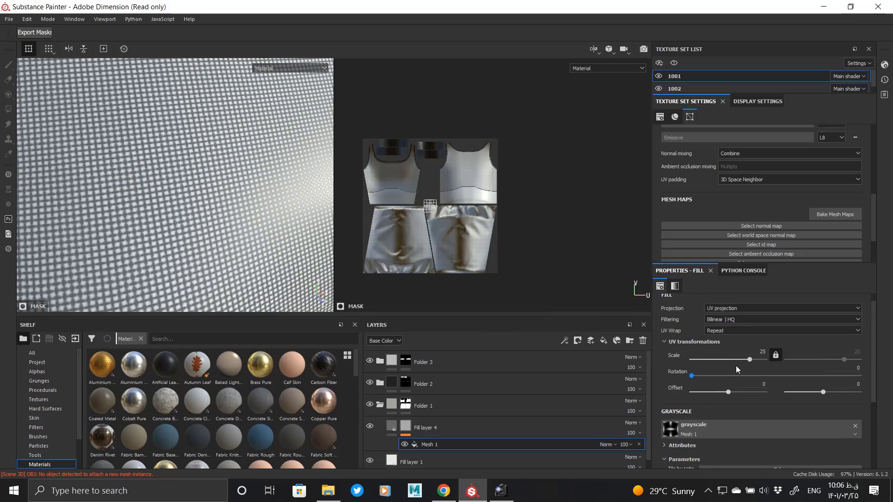
key(Return)
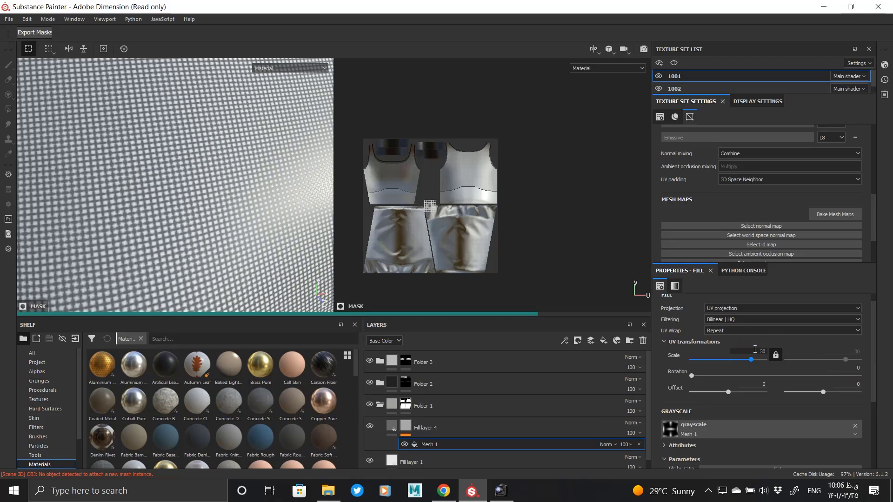
scroll(154, 291, down, 5)
scroll(188, 279, up, 5)
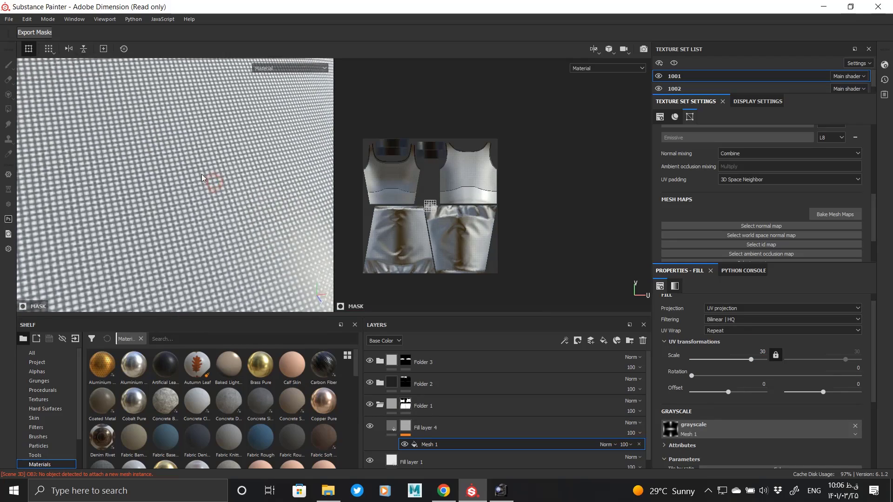
click(392, 427)
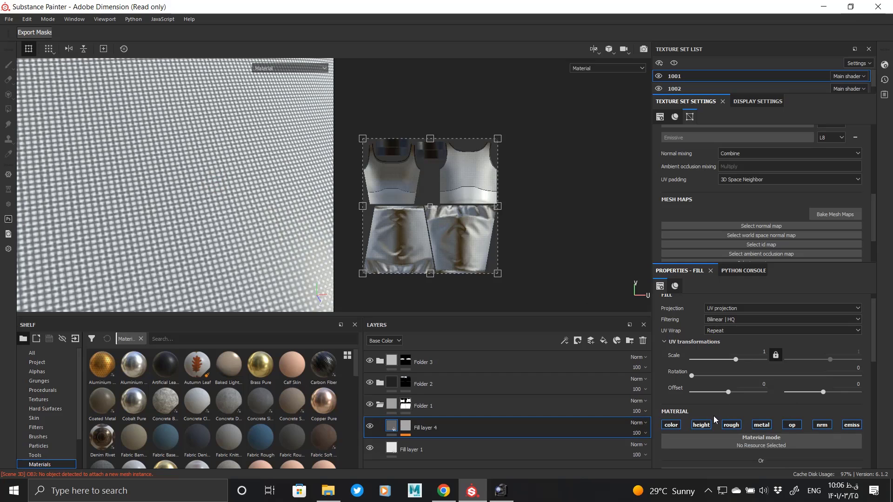
- Limit Fill layer 4 to the height channel, set its height to 0.0390, and check the relief on the fabric
click(761, 425)
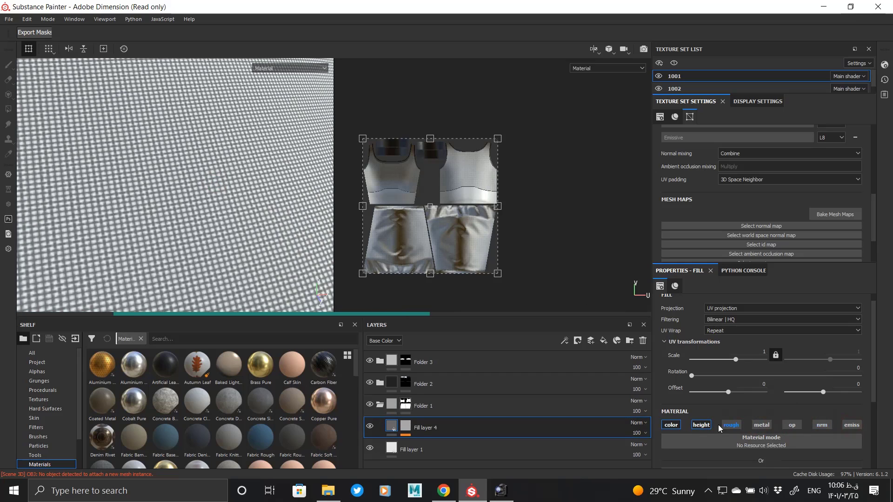
click(671, 425)
scroll(747, 442, down, 2)
click(765, 441)
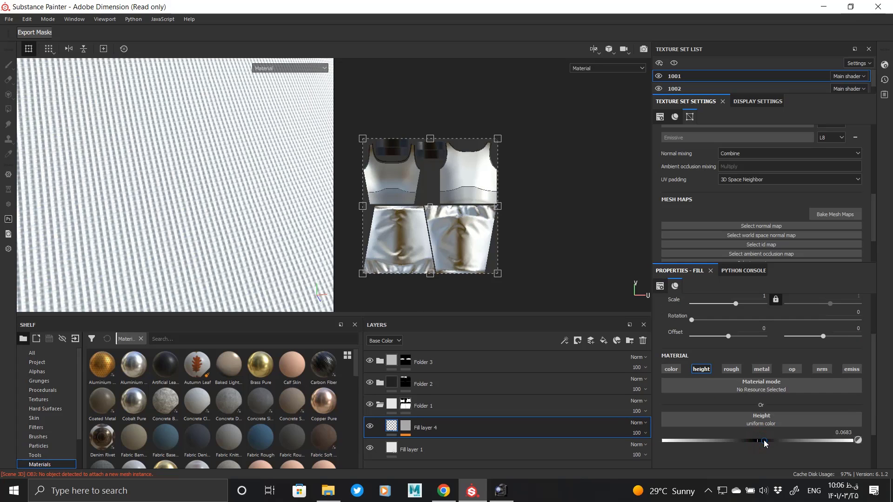
alt+right_drag(263, 197, 209, 203)
alt+drag(208, 203, 245, 201)
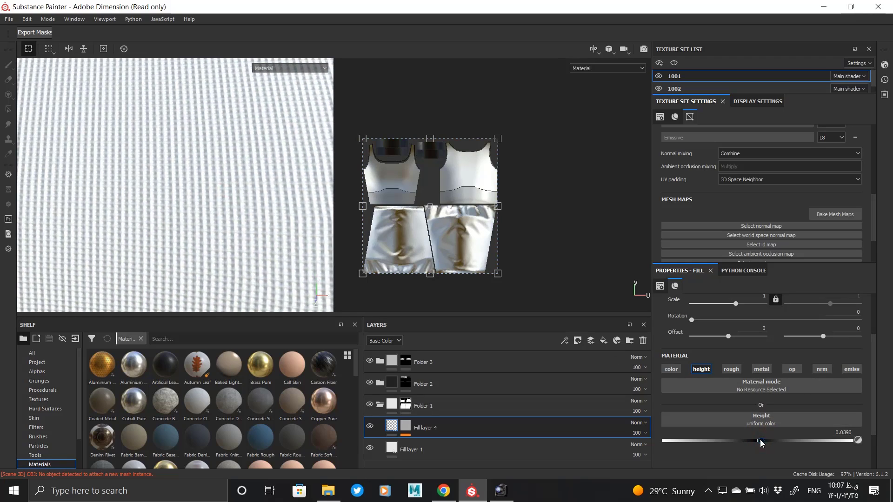
- Add a Warp filter to Fill layer 4's mask and set its intensity to 0.1
right_click(407, 432)
click(446, 393)
click(764, 302)
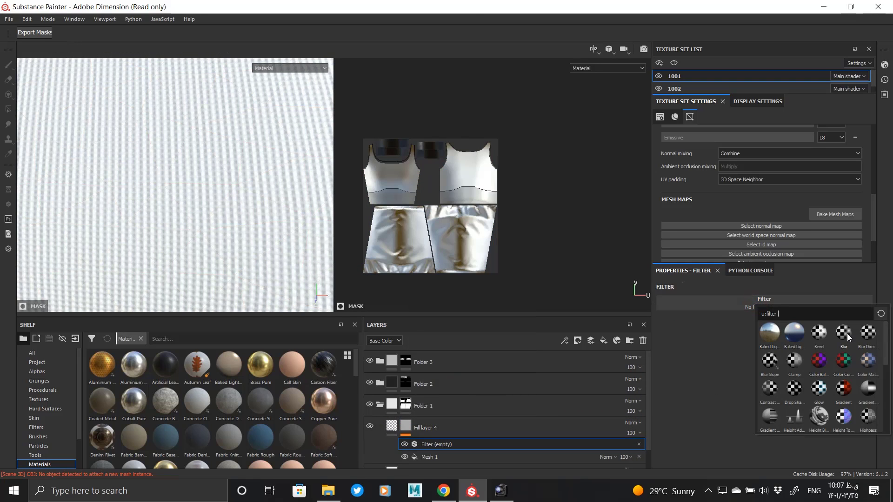
scroll(848, 338, down, 3)
click(868, 416)
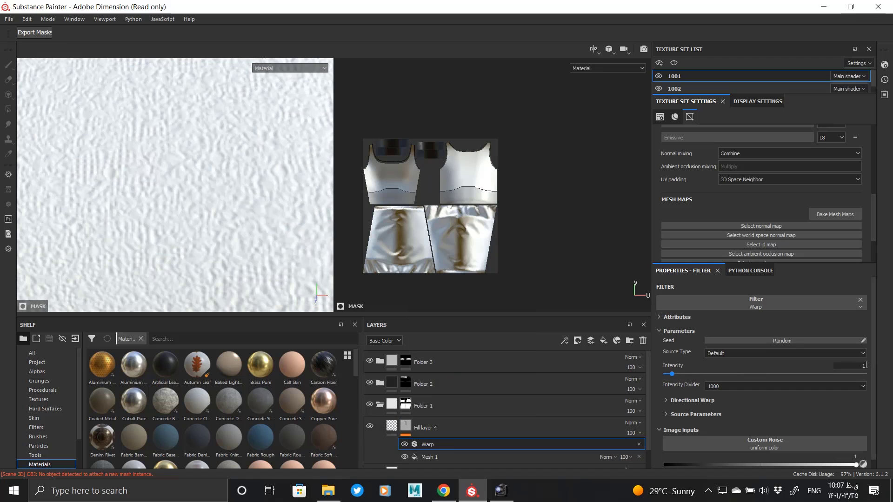
text(0.1)
key(Return)
- Set the Warp filter's source tiling to 2.97 and check how the weave distorts on the top
click(696, 414)
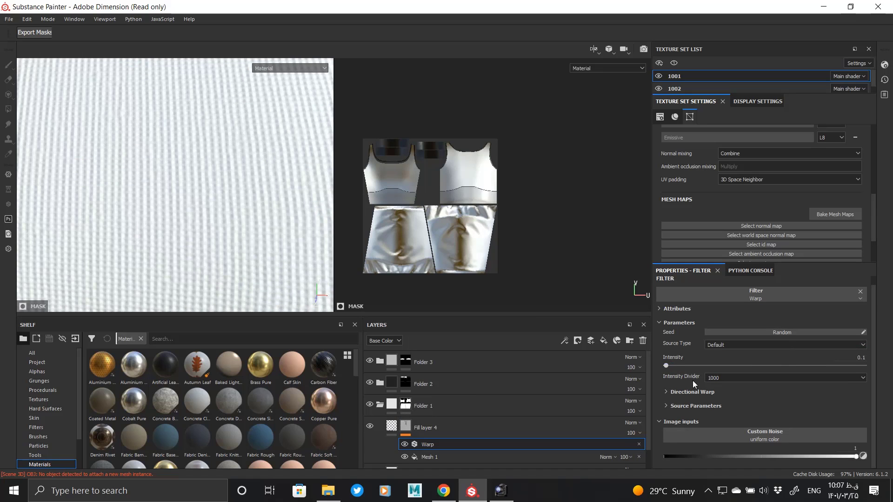
scroll(687, 457, down, 1)
mouse_move(719, 452)
mouse_down()
mouse_move(790, 452)
mouse_move(733, 453)
mouse_up()
alt+right_drag(217, 180, 56, 105)
alt+middle_drag(118, 87, 263, 139)
alt+right_drag(201, 163, 234, 219)
alt+drag(234, 191, 317, 180)
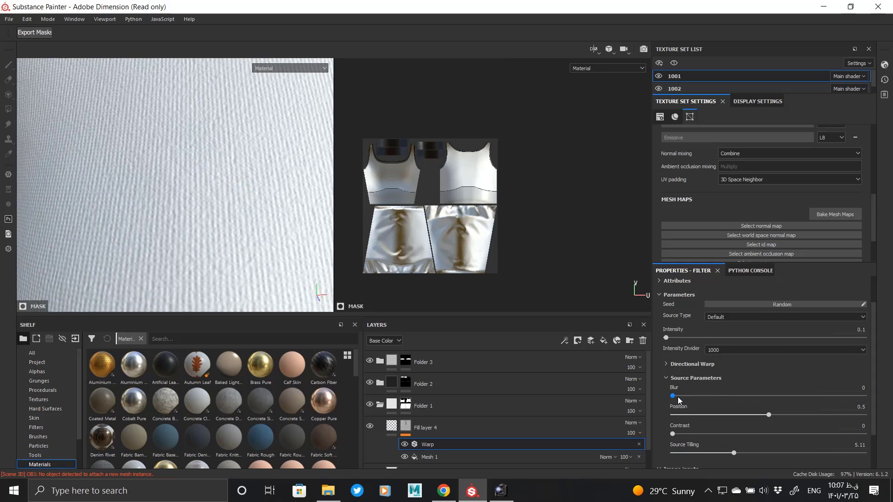
drag(720, 453, 708, 451)
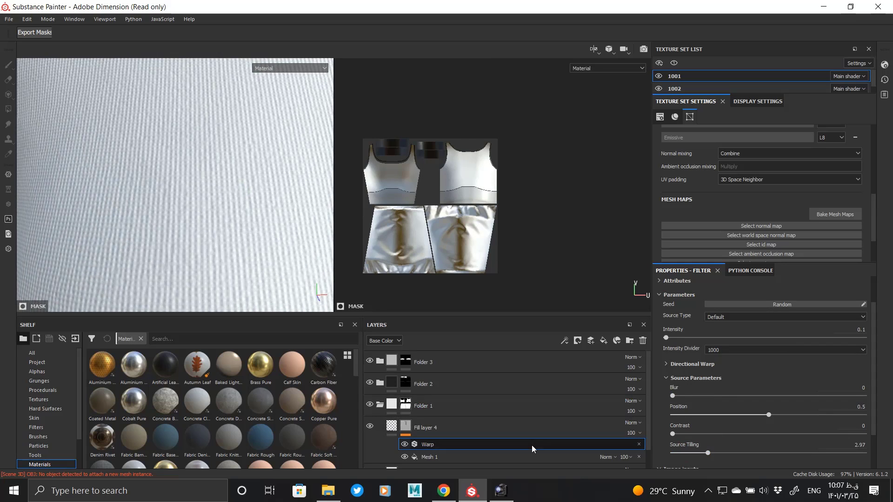
- Set Fill layer 4's height to 0.0488 and check the weave's relief from several angles
click(533, 428)
drag(763, 440, 761, 441)
alt+drag(186, 196, 244, 189)
alt+right_drag(253, 202, 70, 112)
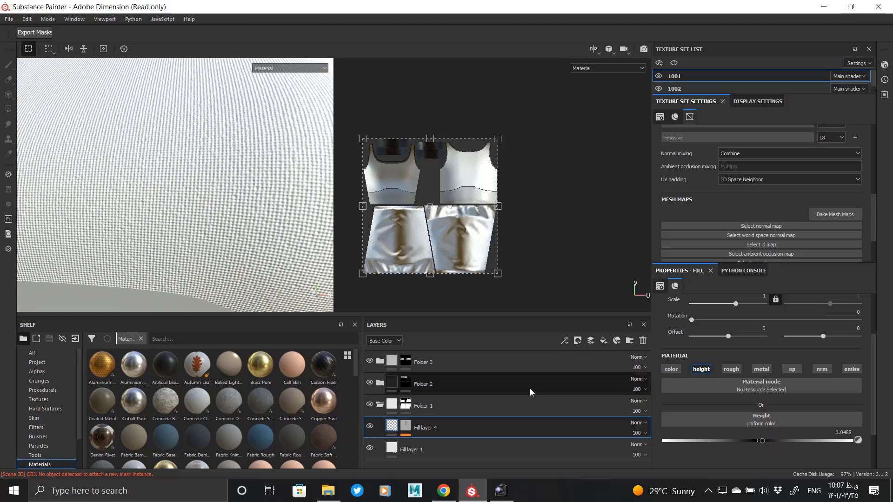
- Enable the color channel on Fill layer 4 and set its base color to pure white
click(680, 369)
click(750, 436)
alt+drag(152, 187, 247, 164)
click(810, 434)
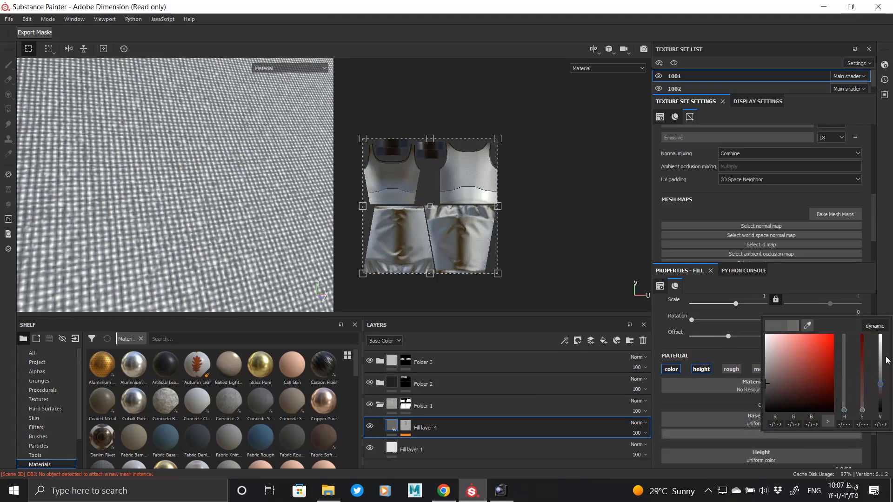
drag(887, 361, 885, 330)
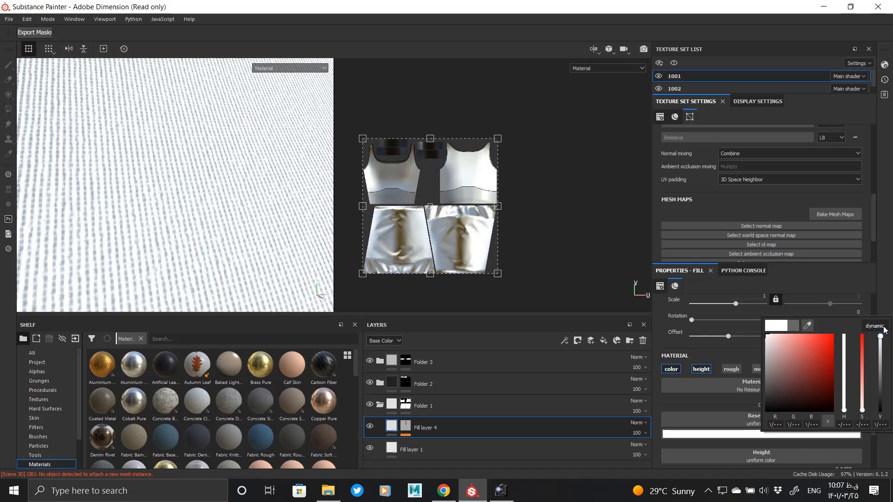
- Set Fill layer 1's base color to pure white
click(421, 449)
click(421, 449)
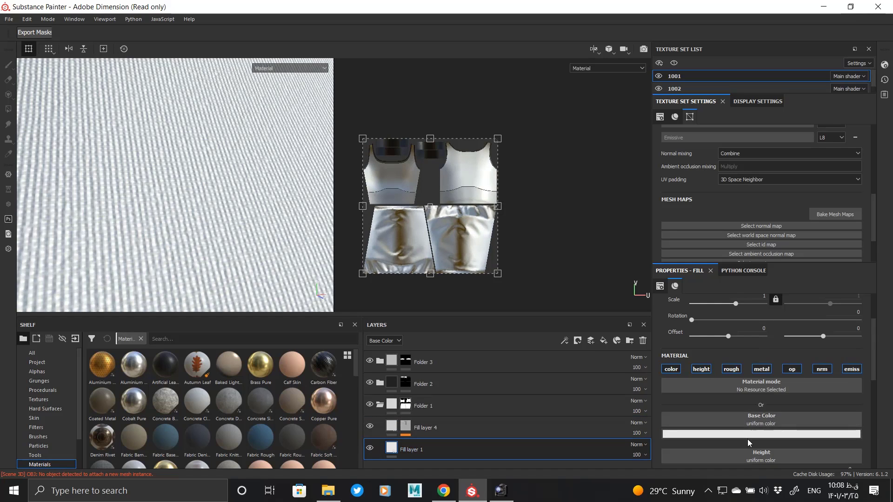
click(750, 434)
drag(877, 354, 877, 331)
- Set Fill layer 4's base color to a light grey and check the weave up close
click(459, 424)
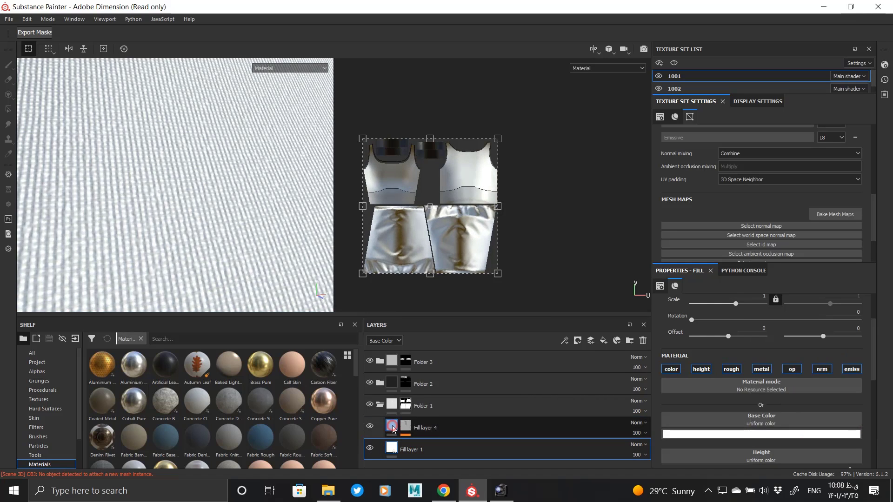
click(791, 435)
drag(883, 349, 888, 344)
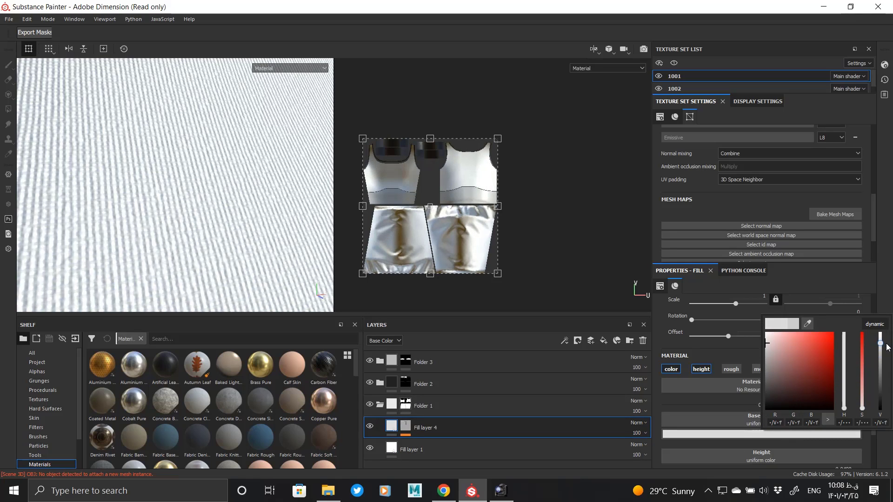
alt+right_drag(290, 210, 22, 93)
alt+drag(22, 93, 217, 157)
alt+right_drag(218, 158, 279, 304)
mouse_move(200, 195)
alt+mouse_down()
mouse_move(229, 194)
mouse_move(212, 201)
alt+mouse_up()
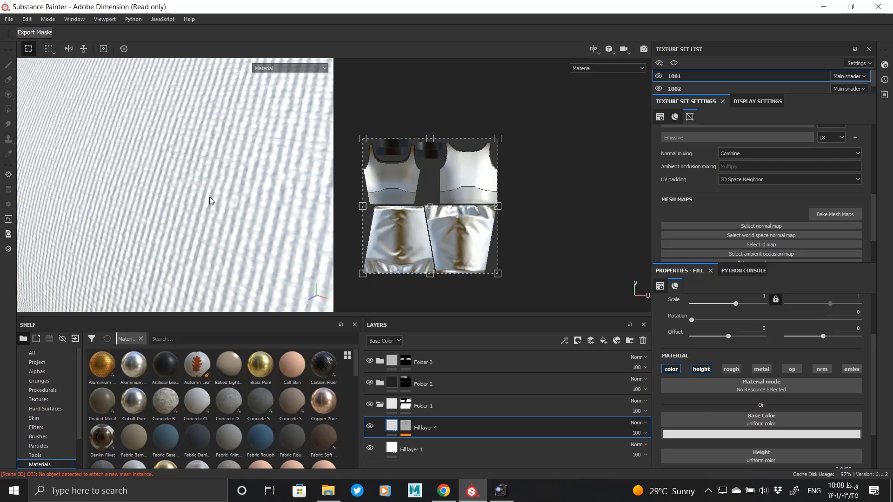
click(756, 433)
- Try a medium grey base color on Fill layer 1 and check its contrast with the weave
click(388, 449)
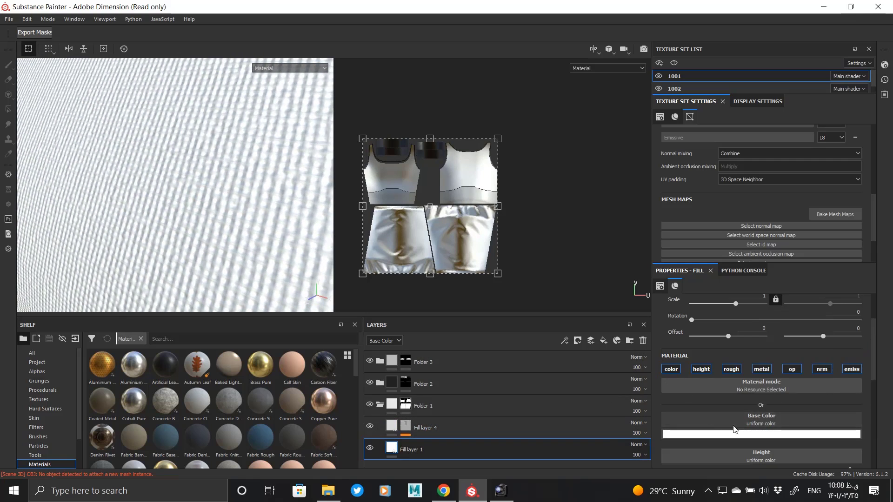
click(763, 434)
click(860, 342)
drag(861, 343, 863, 361)
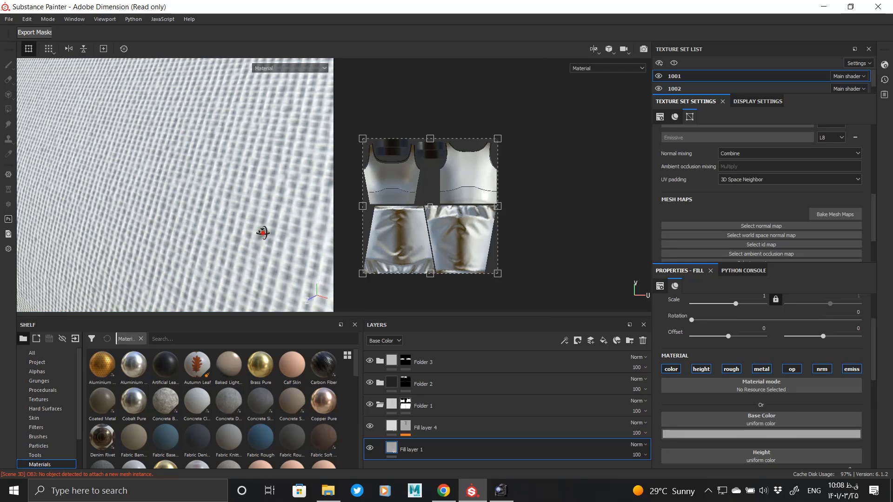
alt+right_drag(262, 233, 241, 211)
alt+drag(241, 211, 141, 152)
alt+right_drag(142, 152, 186, 260)
- Lighten Fill layer 1's base color to a light grey and check the whole top
click(847, 434)
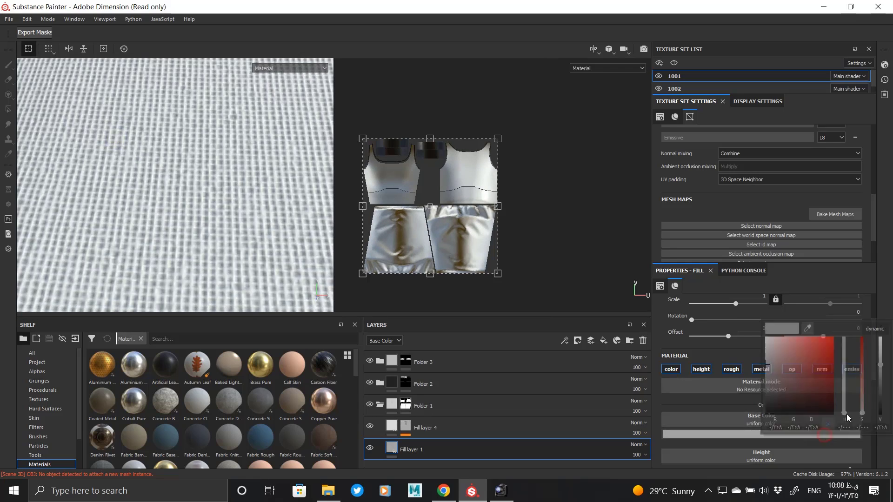
drag(881, 372, 882, 362)
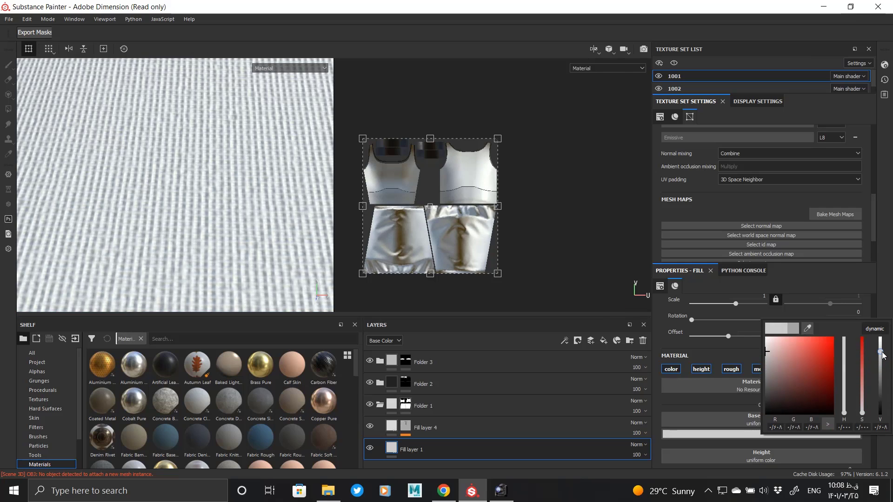
alt+right_drag(260, 222, 54, 108)
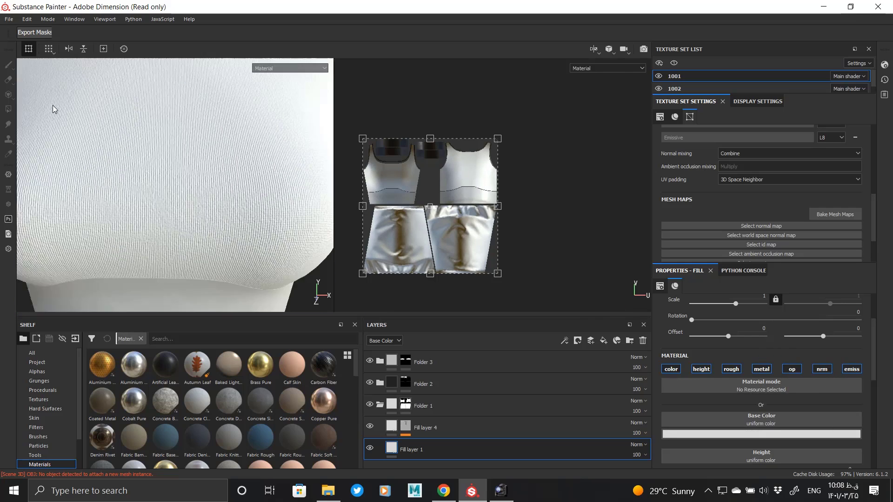
alt+drag(54, 108, 186, 150)
right_click(186, 150)
alt+right_drag(223, 143, 169, 171)
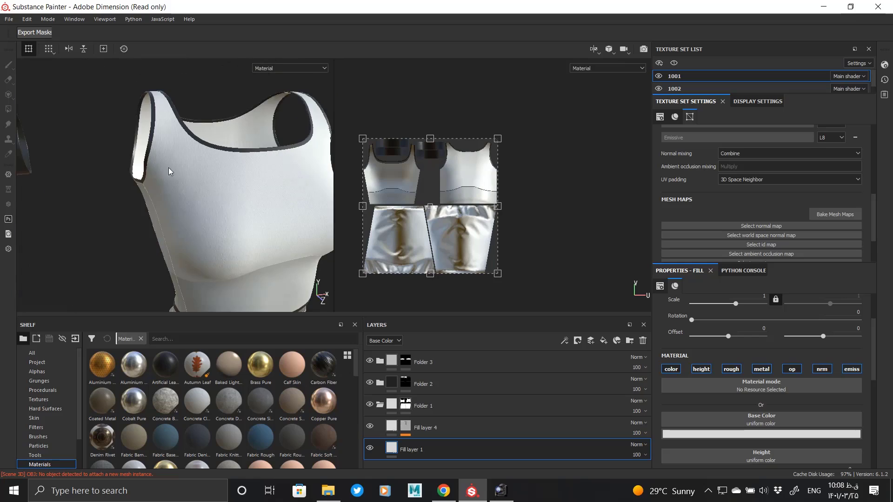
- Inspect the woven fabric across the chest and neckline of the top from several angles and distances
alt+drag(170, 171, 243, 163)
alt+right_drag(242, 163, 235, 202)
alt+middle_drag(236, 202, 311, 201)
alt+right_drag(310, 200, 172, 200)
alt+drag(172, 200, 200, 203)
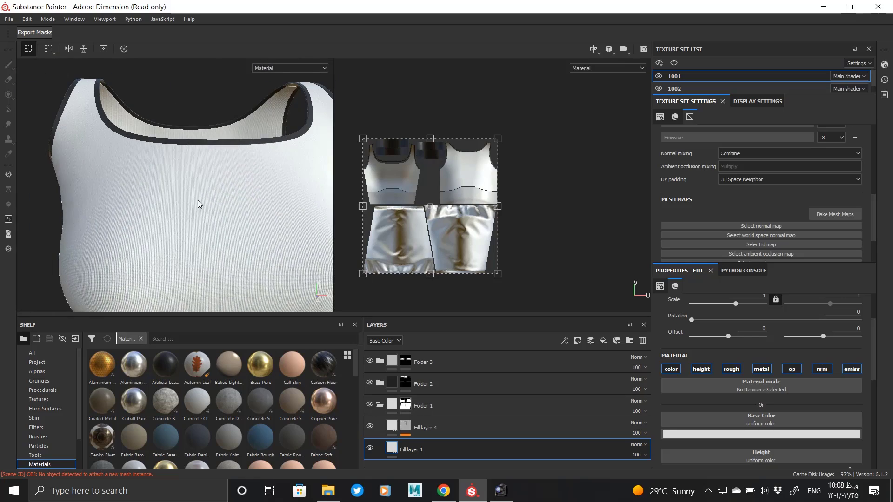
alt+middle_drag(200, 204, 207, 211)
alt+right_drag(207, 212, 179, 198)
alt+middle_drag(178, 198, 167, 197)
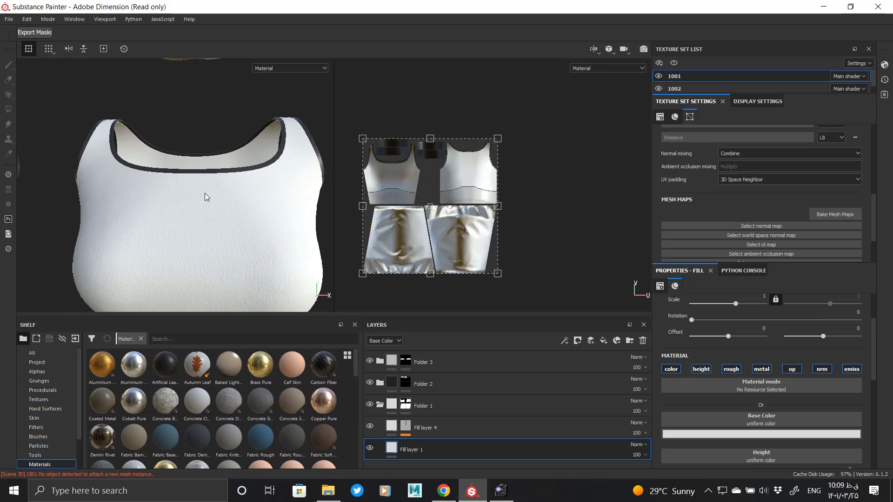
alt+drag(191, 231, 186, 160)
alt+right_drag(122, 161, 129, 200)
mouse_move(129, 200)
alt+middle_down()
mouse_move(271, 219)
mouse_move(111, 225)
alt+middle_up()
alt+right_drag(111, 225, 271, 193)
alt+drag(272, 193, 298, 196)
- Add a fill layer above Fill layer 4 with a black mask and a Fiber Glass Edge Wear generator
click(425, 424)
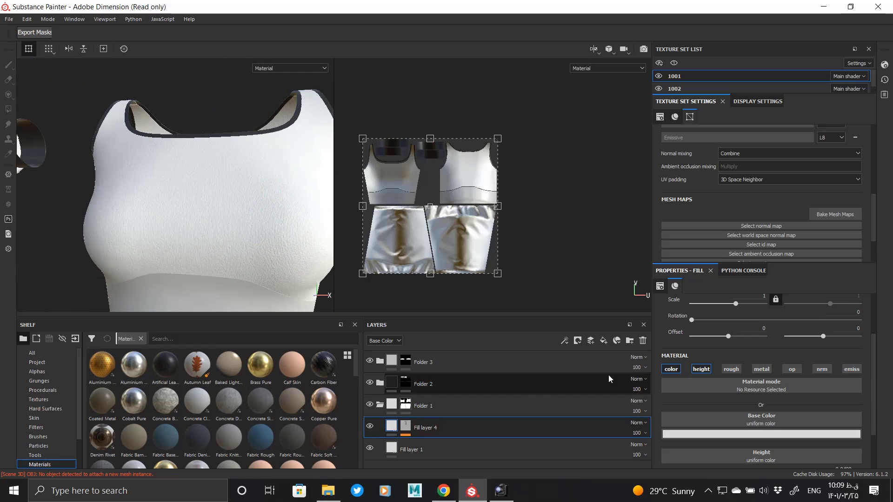
click(604, 341)
right_click(407, 421)
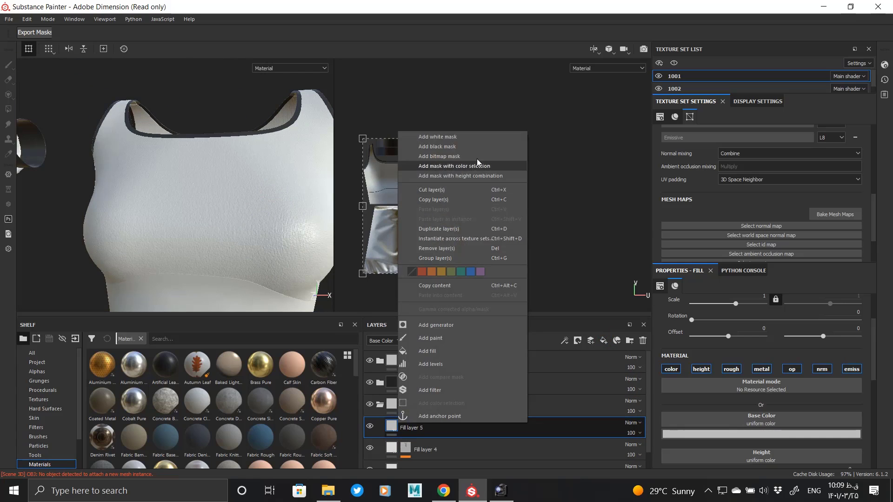
click(479, 163)
right_click(406, 426)
click(446, 356)
click(761, 305)
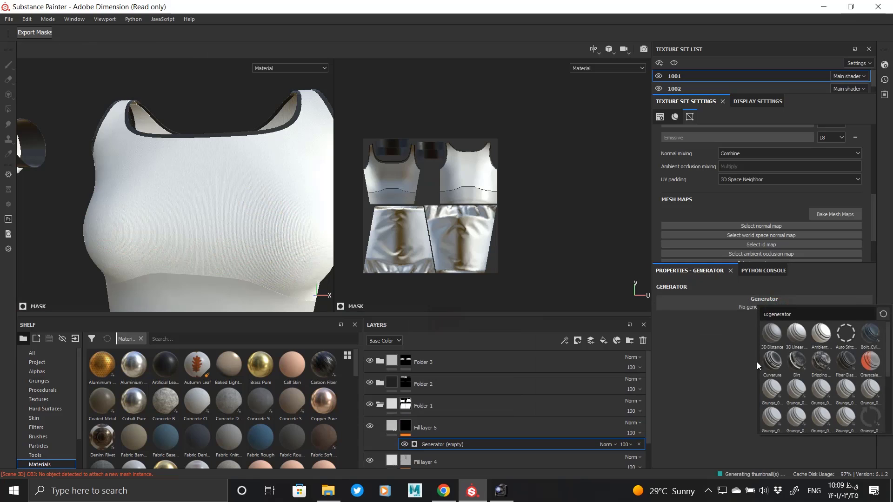
click(846, 362)
- Display Fill layer 5's mask and lower the Fiber Glass Edge Wear generator's wear level to 0.32
alt+click(405, 425)
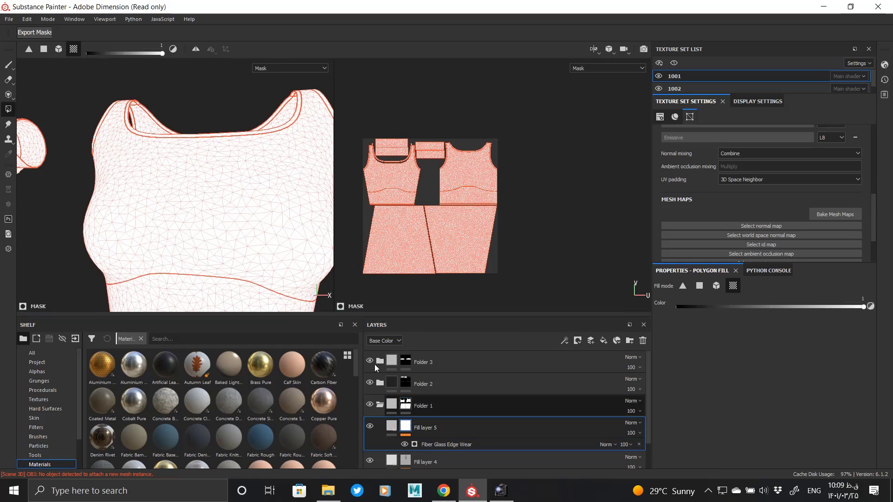
alt+drag(262, 220, 307, 268)
click(487, 444)
drag(783, 372, 769, 372)
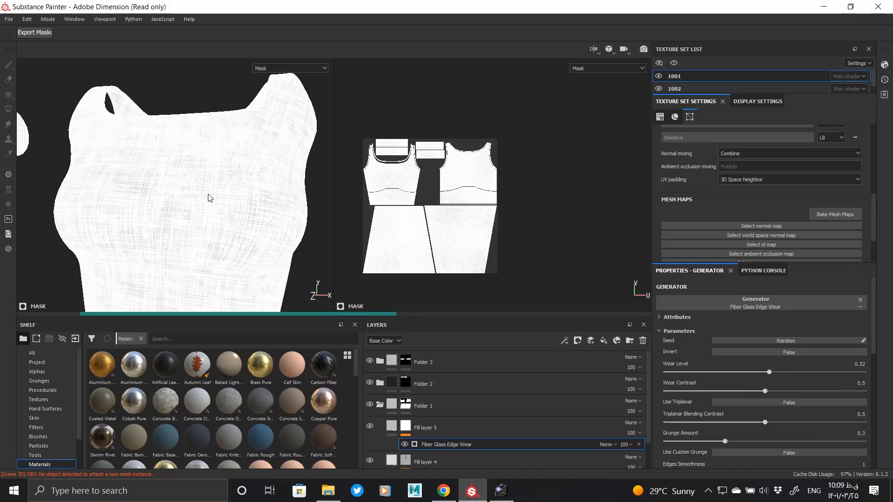
alt+drag(209, 197, 211, 222)
alt+right_drag(188, 181, 211, 223)
alt+drag(193, 211, 242, 207)
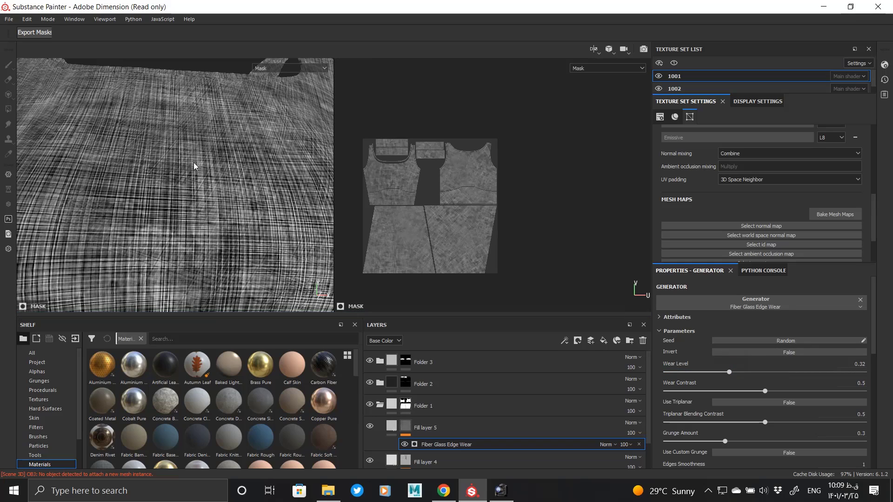
- Check the mask's thread pattern up close and reduce the generator's wear level to 0.27
alt+drag(195, 164, 228, 168)
alt+right_drag(228, 169, 186, 140)
alt+drag(186, 140, 205, 186)
alt+right_drag(205, 186, 367, 307)
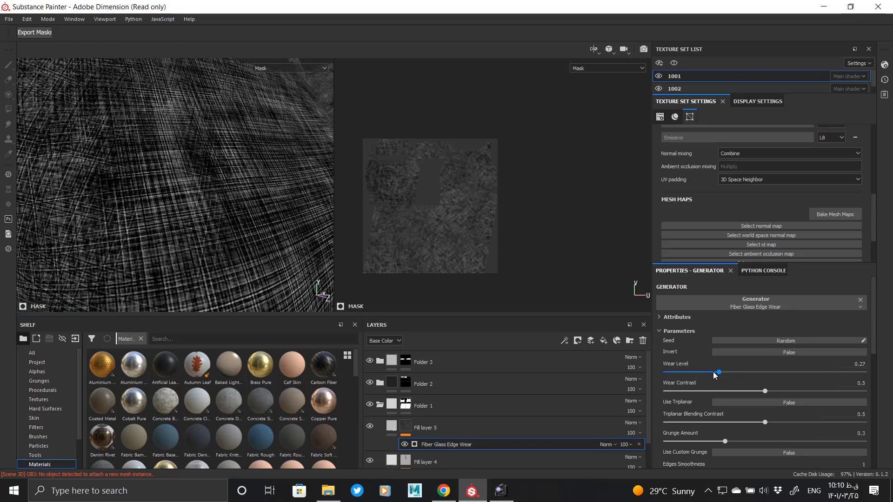
- Try a dark grey base color on Fill layer 5 and check the threads on the top
click(414, 426)
click(712, 437)
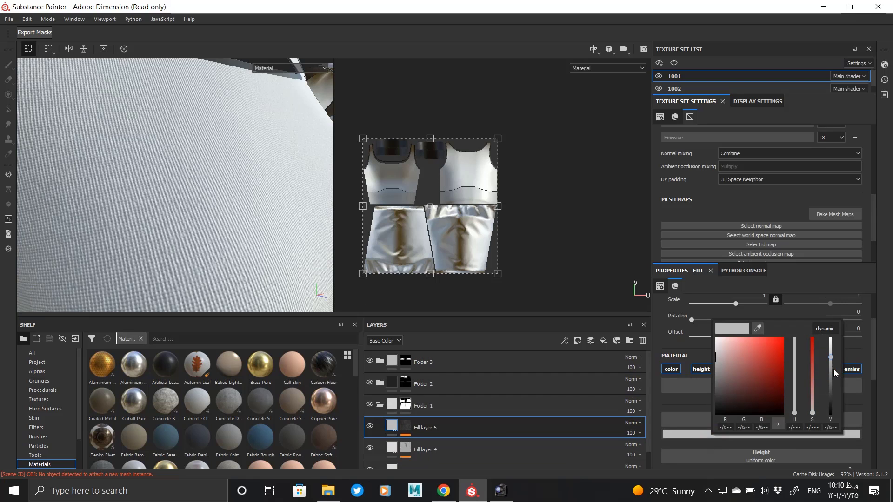
drag(834, 371, 832, 384)
alt+drag(237, 203, 167, 218)
- Change Fill layer 5's base color from grey to a saturated red and check the tinted threads on the top
click(811, 434)
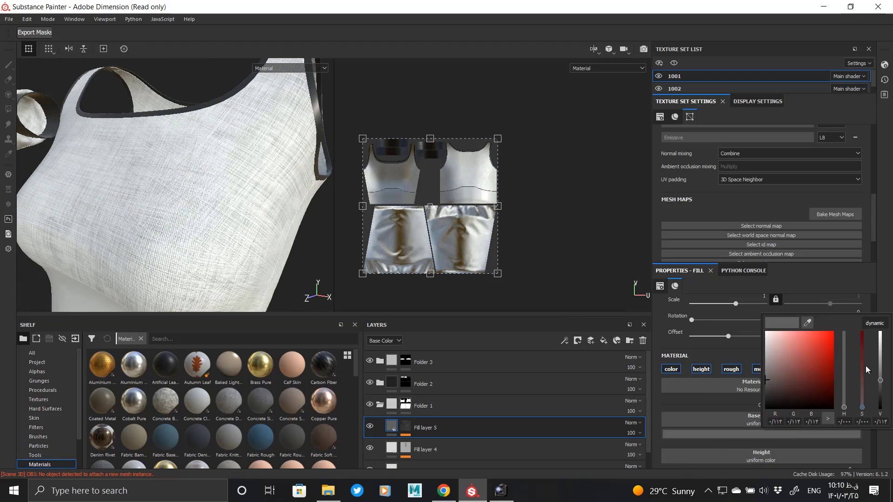
drag(867, 370, 868, 321)
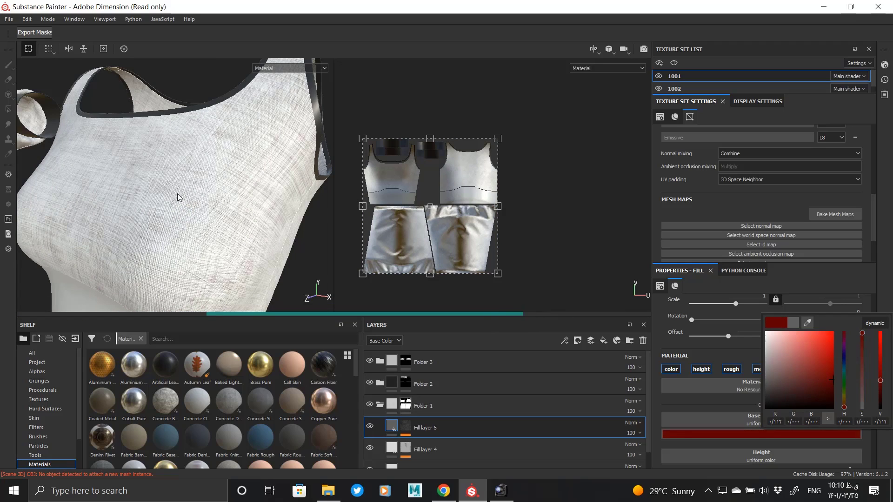
alt+drag(177, 195, 89, 177)
click(814, 432)
click(880, 353)
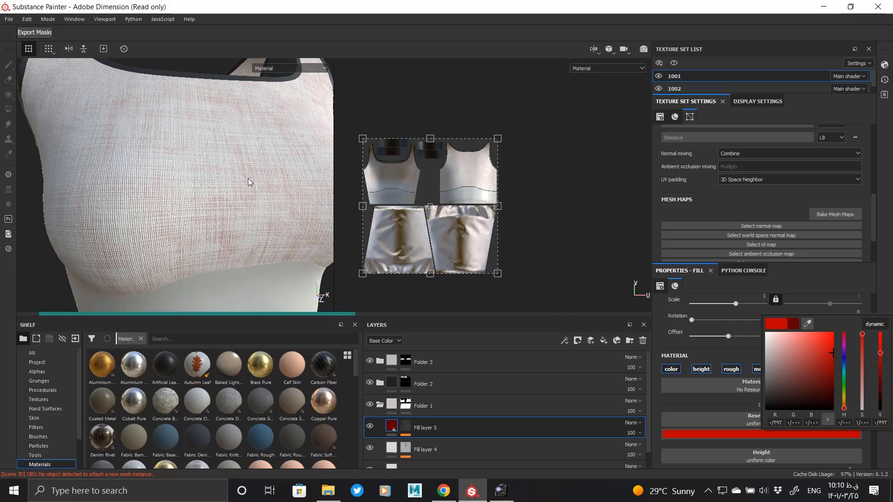
- Try a very dark red as Fill layer 5's base color while viewing the whole top
alt+drag(248, 179, 107, 186)
click(827, 435)
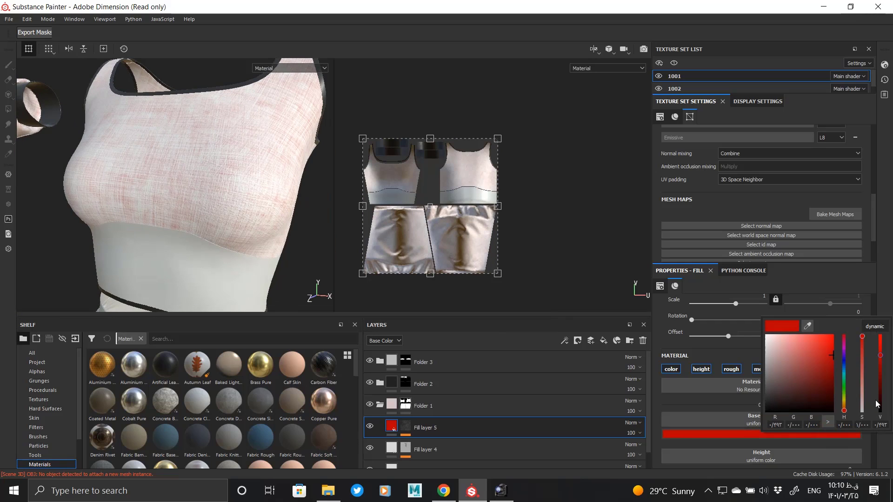
click(880, 400)
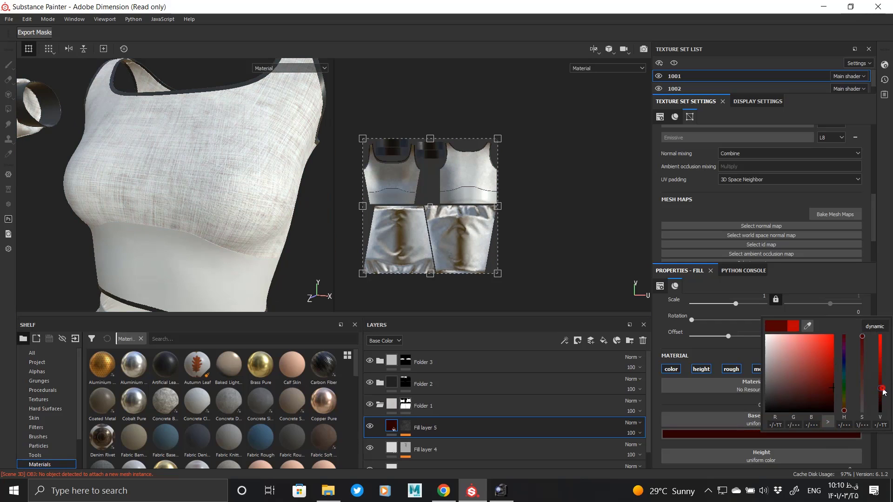
click(880, 389)
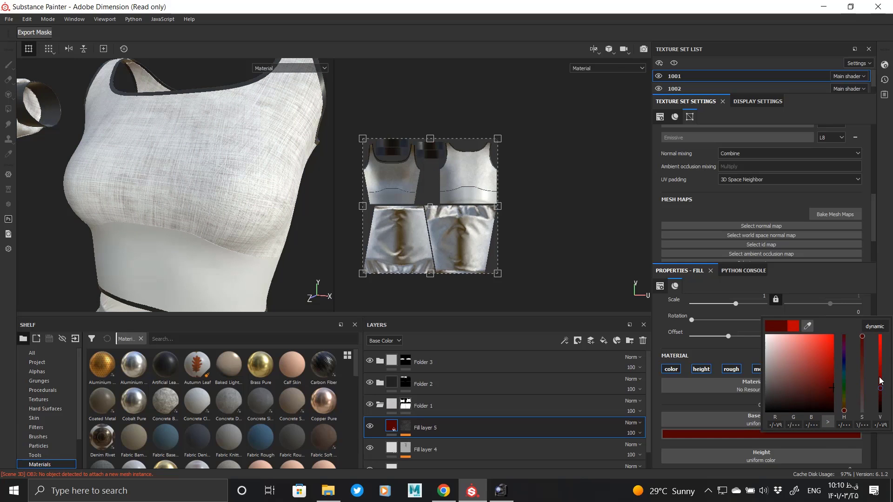
- Turn off Fill layer 5's roughness, metallic, opacity, normal and emissive channels
click(702, 355)
click(731, 369)
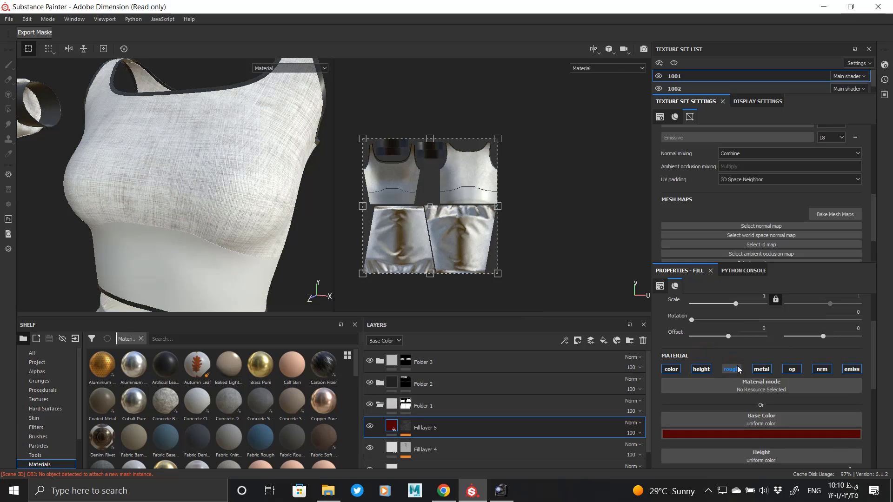
click(764, 368)
click(792, 369)
click(822, 369)
click(852, 369)
scroll(745, 420, down, 2)
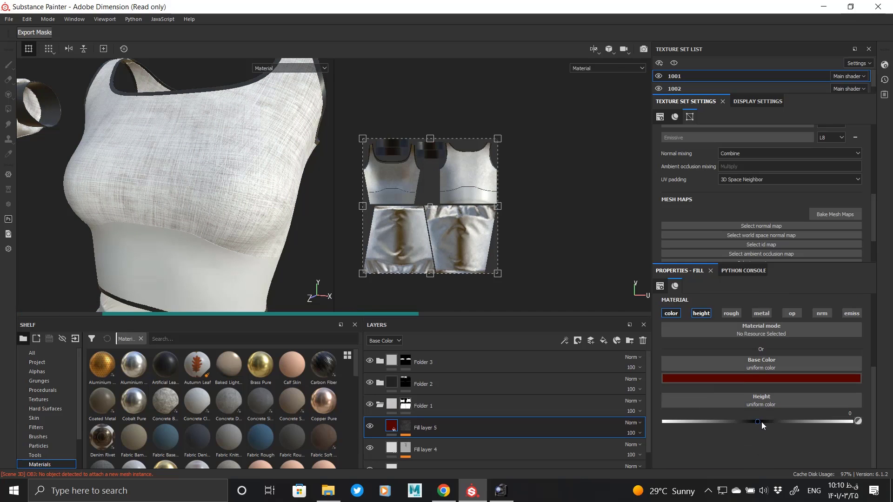
- Try a height of 0.4390 on Fill layer 5, and turn off its height channel to leave only color
click(761, 421)
scroll(192, 156, up, 5)
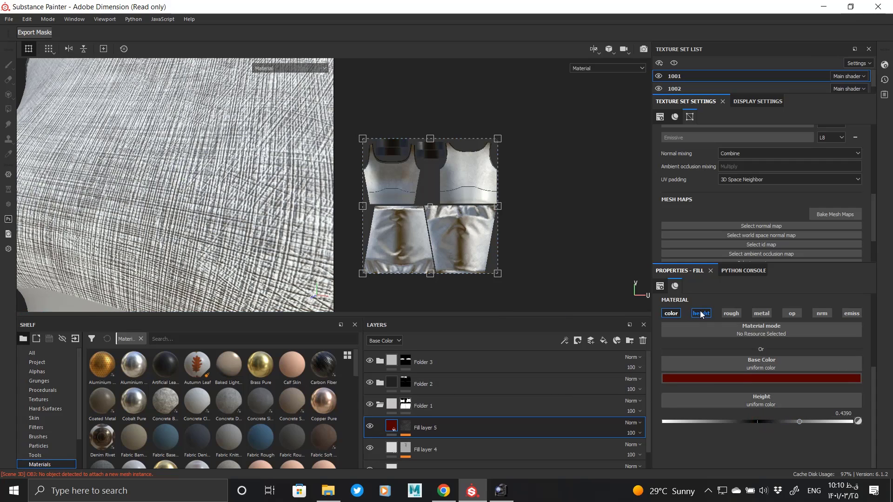
click(702, 313)
scroll(131, 180, down, 5)
alt+drag(158, 181, 244, 207)
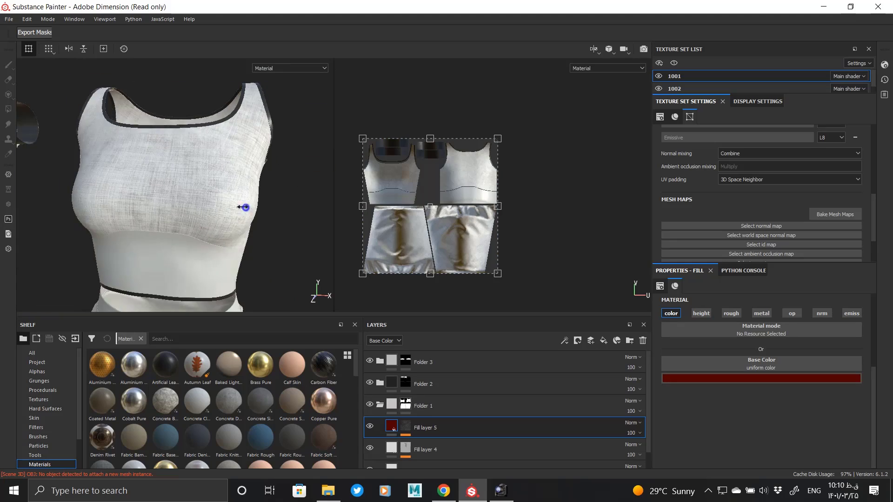
- Brighten Fill layer 5's base color to a vivid red, check the weave, and settle on a deeper red
shift+right_drag(243, 207, 251, 208)
alt+drag(252, 208, 194, 184)
alt+right_drag(194, 184, 311, 170)
scroll(214, 188, up, 5)
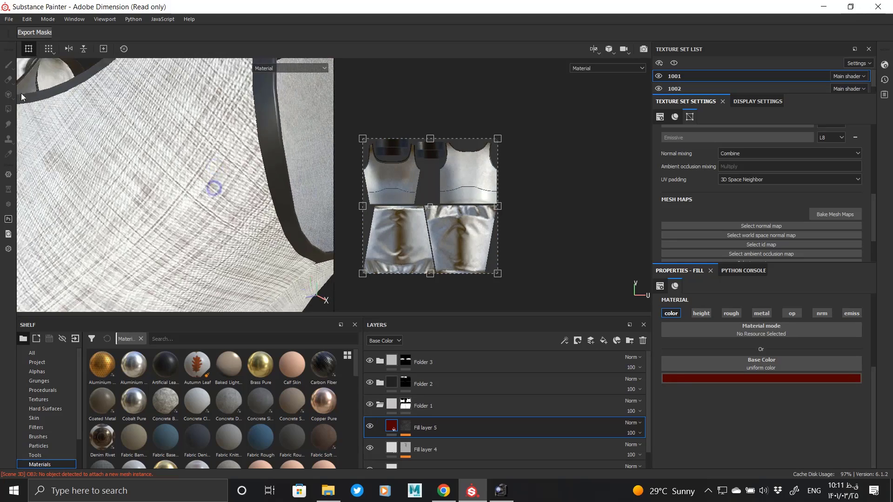
scroll(214, 188, down, 3)
click(674, 380)
drag(797, 409, 796, 405)
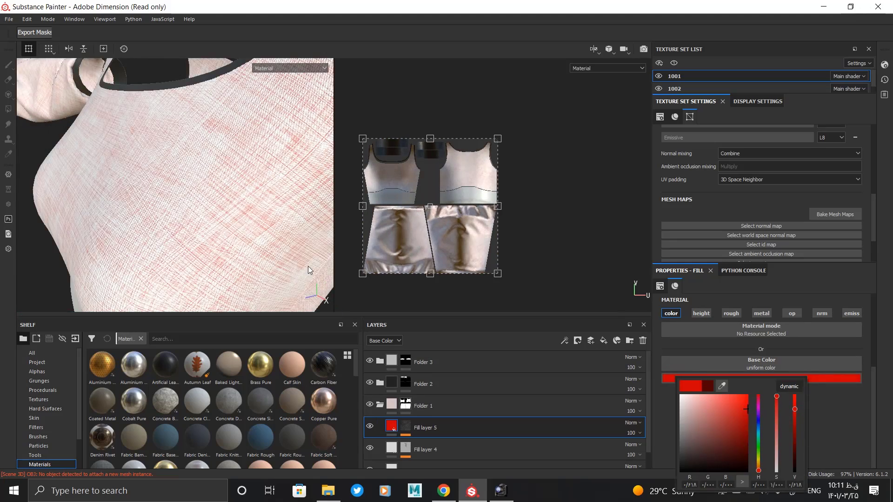
alt+right_drag(308, 266, 140, 179)
alt+drag(139, 179, 187, 203)
click(775, 377)
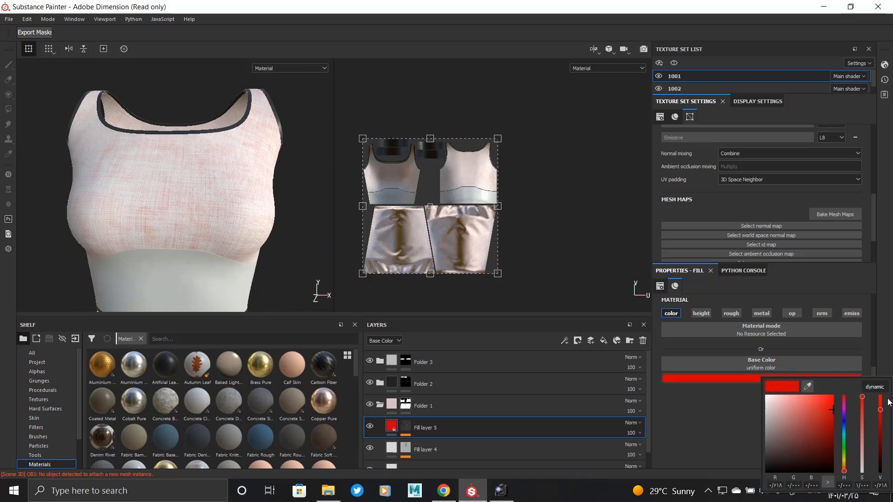
- Examine the red threads on the top and sleeve from several angles and distances
alt+drag(248, 195, 219, 197)
alt+right_drag(274, 204, 196, 172)
alt+middle_drag(46, 151, 158, 177)
alt+right_drag(158, 177, 176, 187)
alt+middle_drag(279, 186, 135, 179)
alt+right_drag(253, 190, 235, 195)
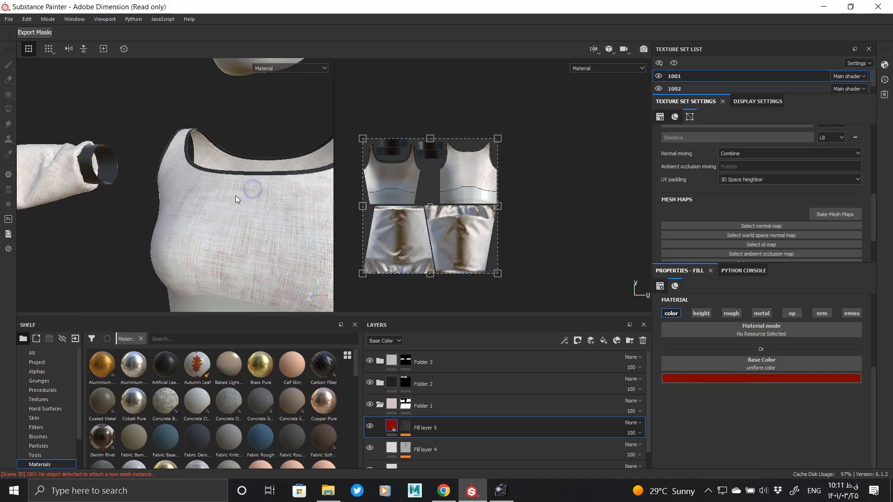
alt+drag(235, 195, 200, 177)
alt+right_drag(186, 107, 279, 173)
alt+right_drag(286, 175, 205, 154)
alt+middle_drag(219, 158, 288, 188)
alt+right_drag(288, 187, 239, 166)
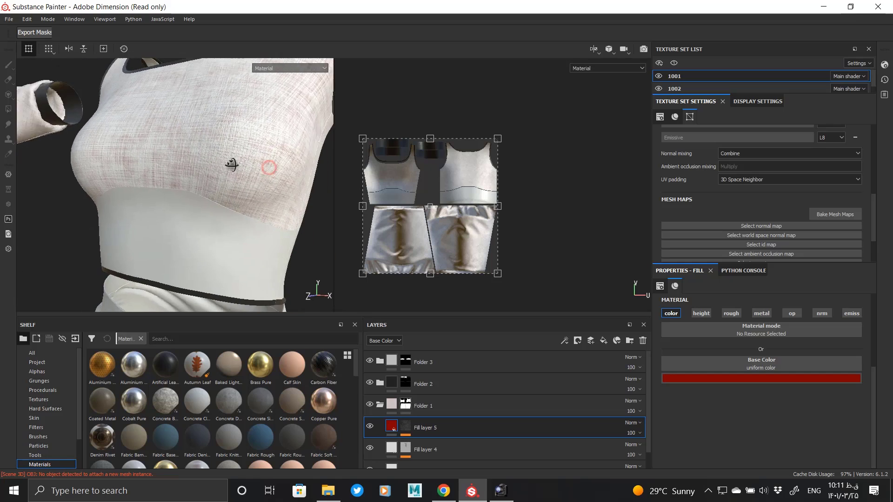
alt+drag(239, 166, 214, 187)
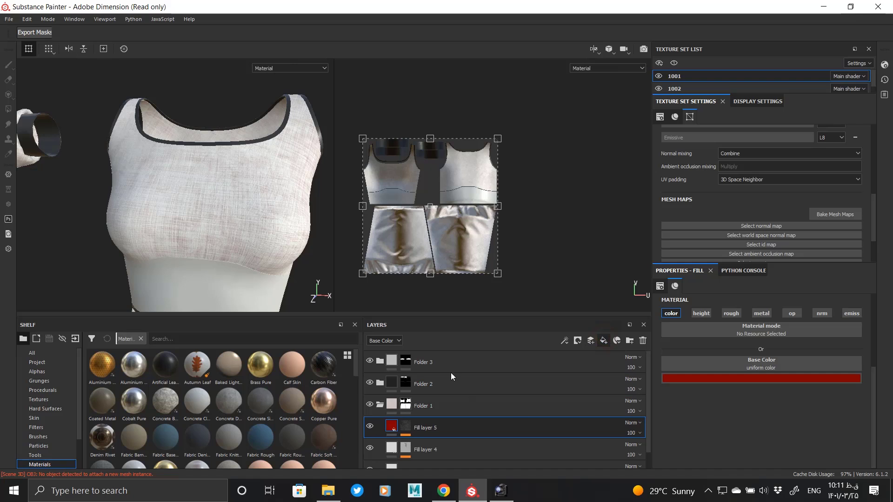
- Add a fill layer above Fill layer 5 with a black mask and a UV Border Distance generator
right_click(400, 427)
click(437, 54)
right_click(407, 425)
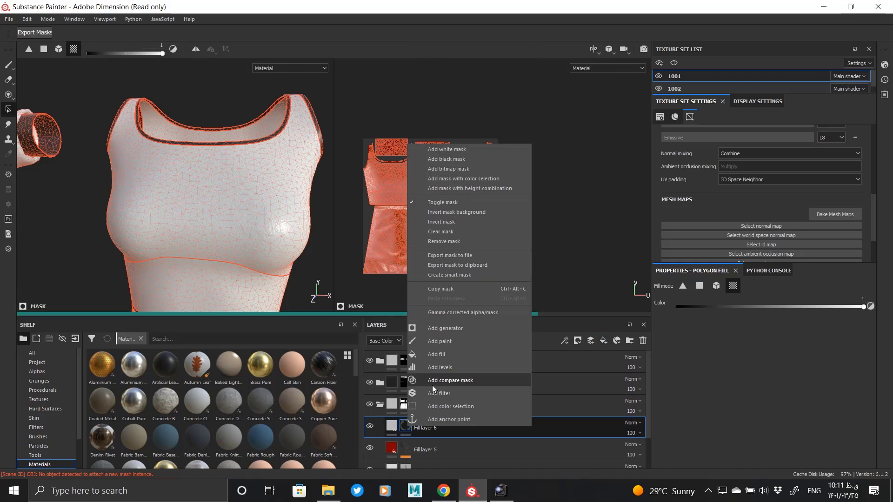
click(442, 328)
click(718, 306)
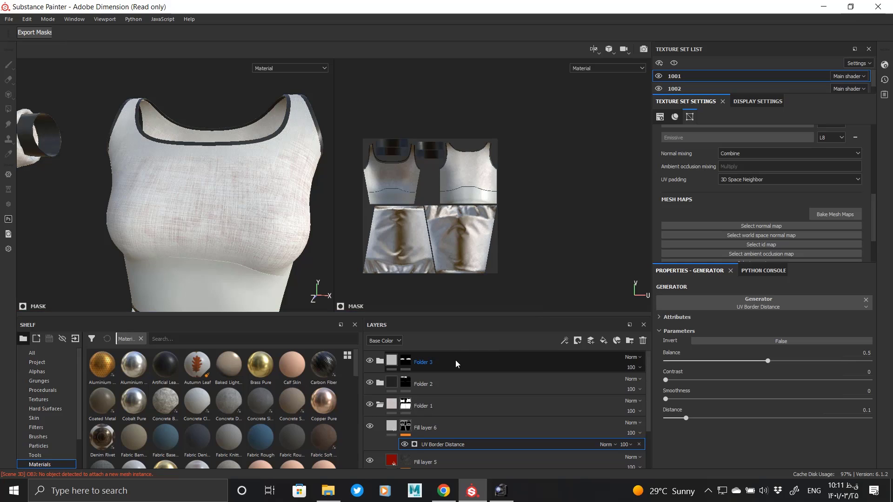
- Save the project as 01 in the Skirt Style folder
key(ctrl+s)
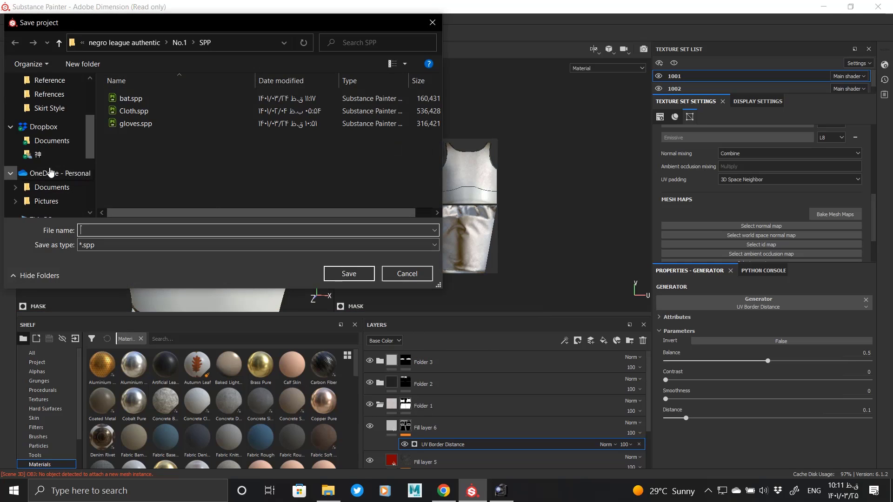
scroll(52, 172, up, 2)
scroll(62, 162, up, 1)
scroll(60, 186, down, 1)
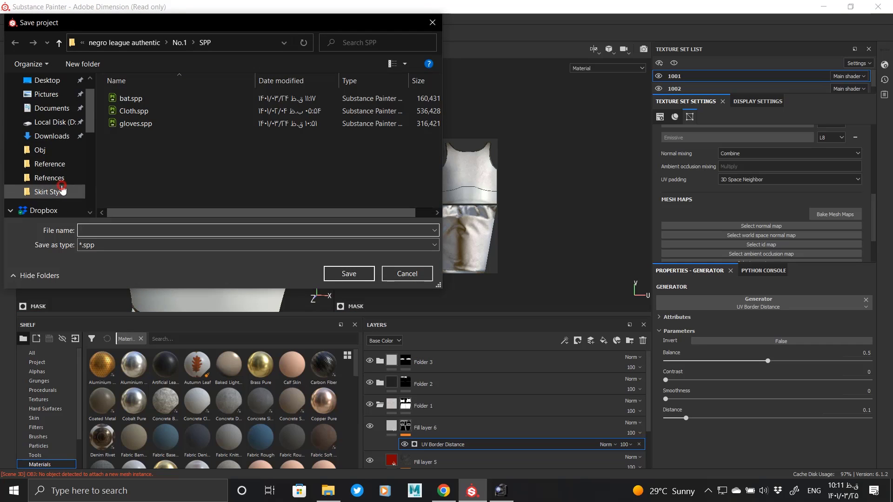
click(51, 191)
click(163, 229)
text(0)
key(Return)
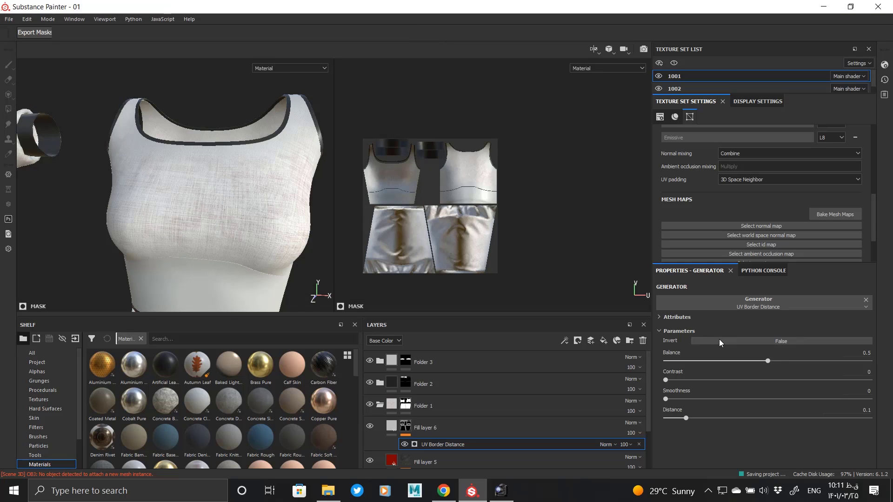
- Display Fill layer 6's mask and set the UV Border Distance generator's balance to 0.05 and distance to 0.06
alt+drag(261, 235, 222, 228)
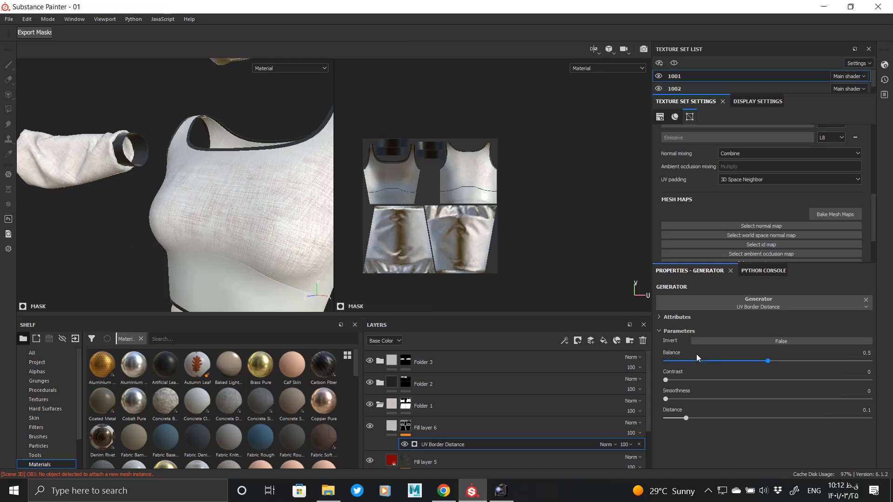
alt+click(406, 428)
click(679, 362)
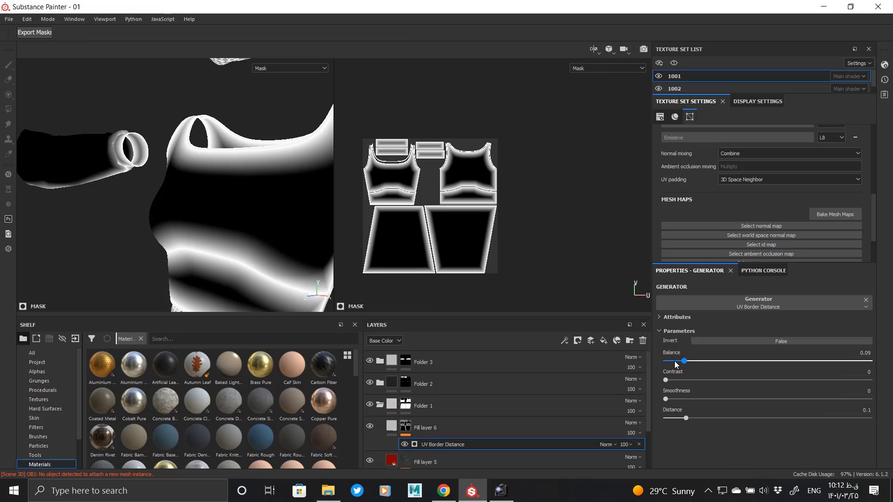
drag(696, 364, 676, 361)
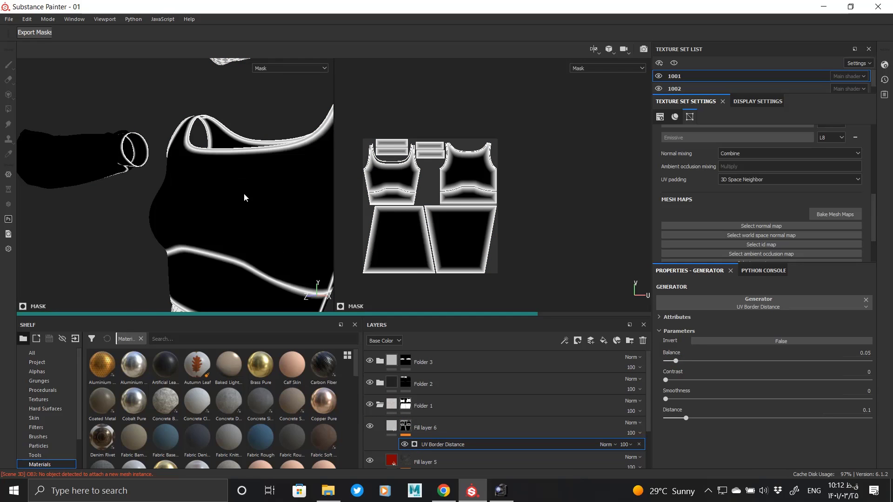
alt+drag(249, 154, 205, 247)
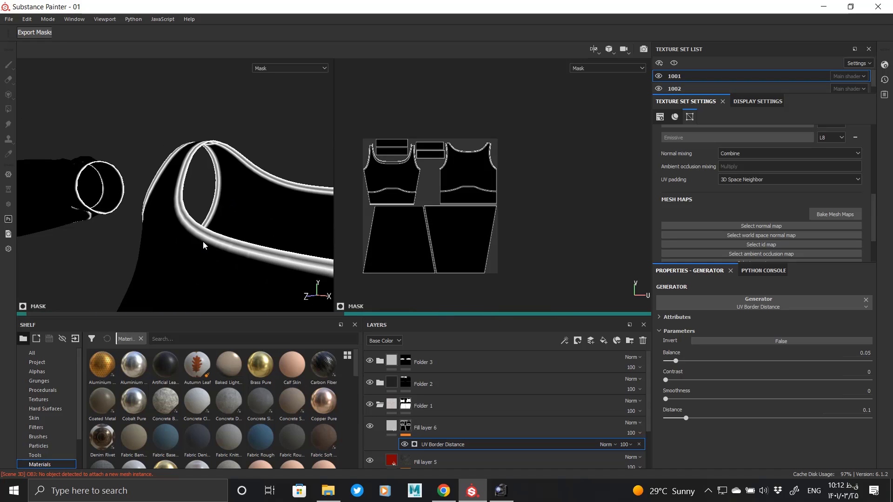
click(677, 416)
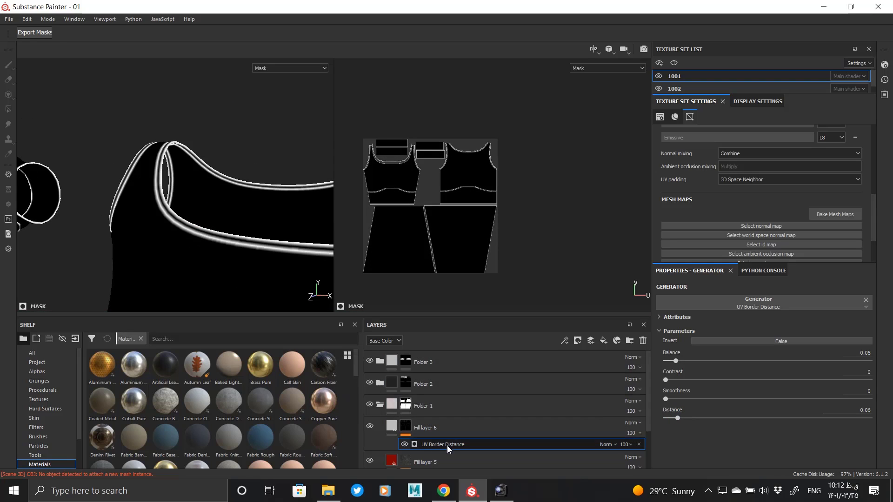
- Restrict Fill layer 6 to the height channel and set its height to -0.2537 to sink the fabric borders
click(391, 425)
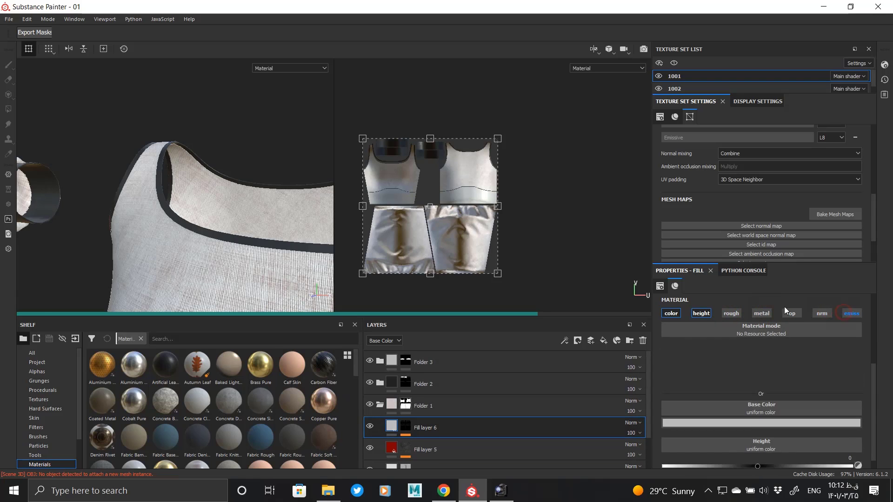
click(671, 313)
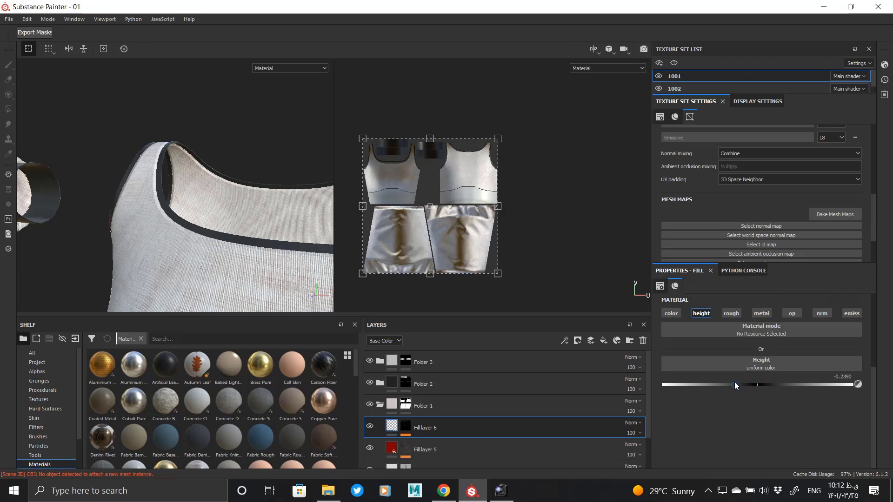
scroll(129, 219, up, 6)
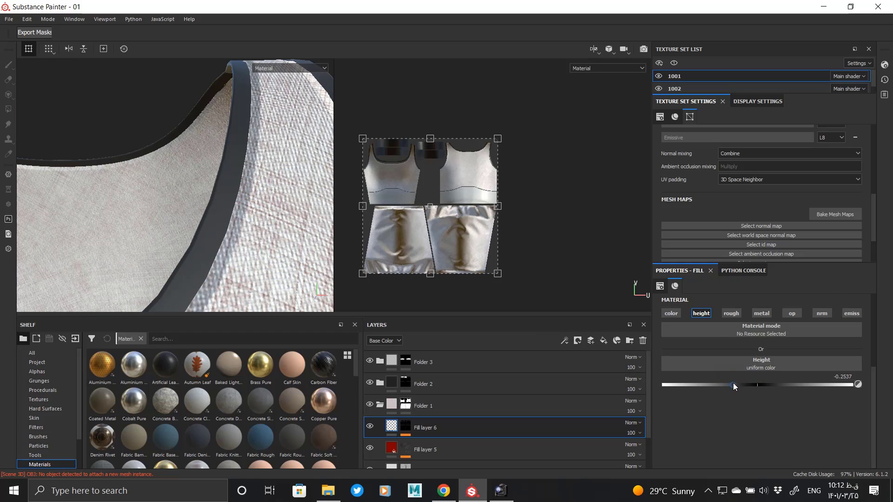
- Add a Blur filter to Fill layer 6's mask above the UV Border Distance generator
right_click(405, 426)
key(Escape)
right_click(405, 427)
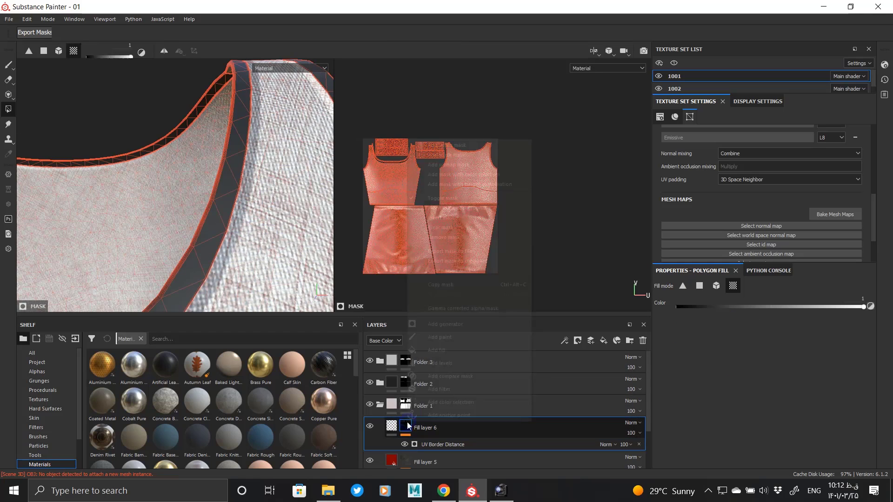
click(439, 388)
click(764, 303)
click(848, 333)
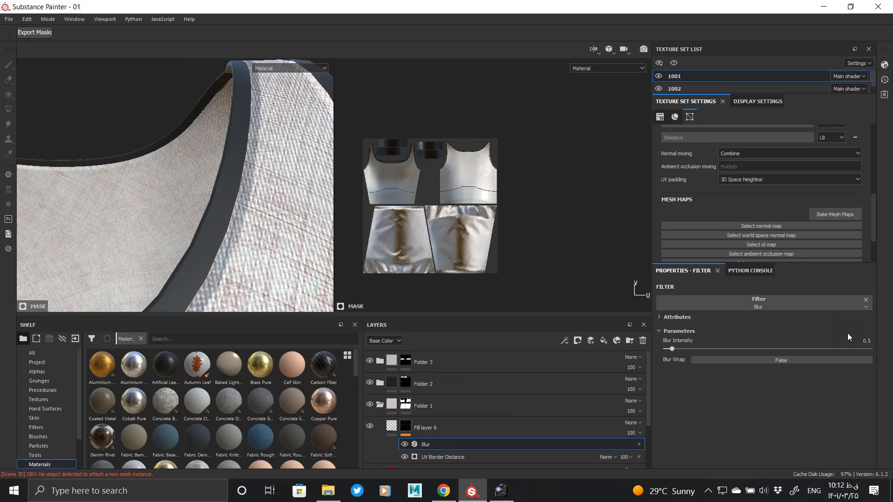
- Add a fill layer above Fill layer 6 and give it a black mask
scroll(189, 175, down, 5)
scroll(37, 179, down, 3)
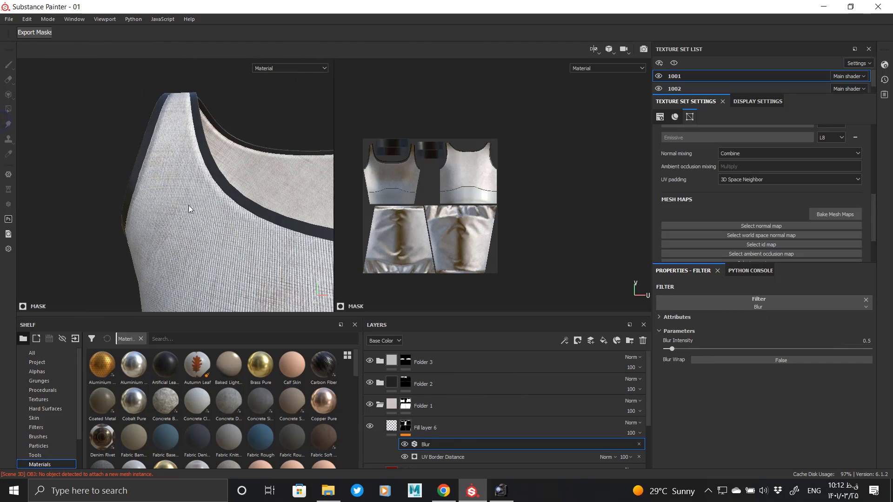
alt+drag(190, 207, 237, 281)
alt+middle_drag(237, 281, 12, 165)
scroll(303, 252, up, 5)
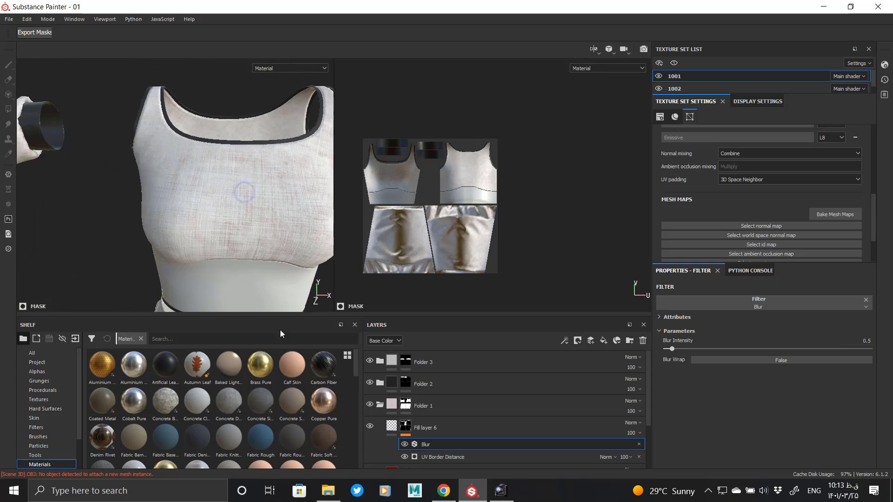
click(604, 340)
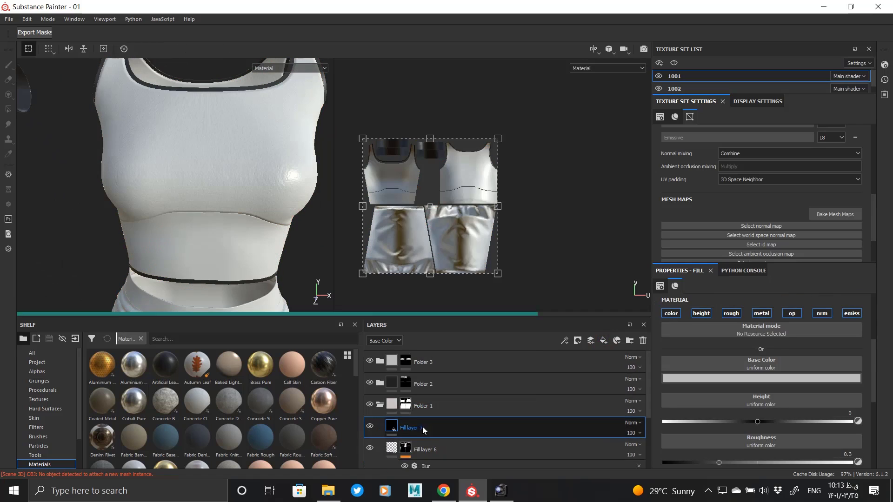
right_click(404, 427)
click(480, 50)
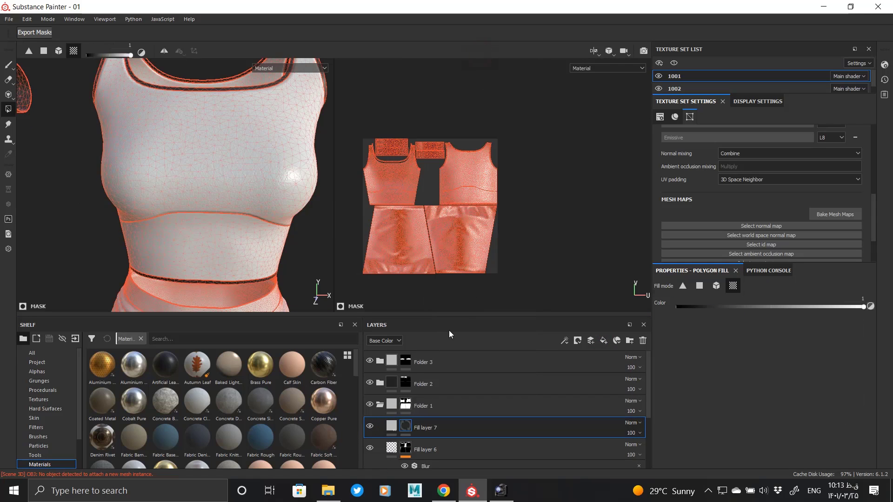
- Set Fill layer 7's base color to a deep, saturated red
click(824, 378)
click(861, 420)
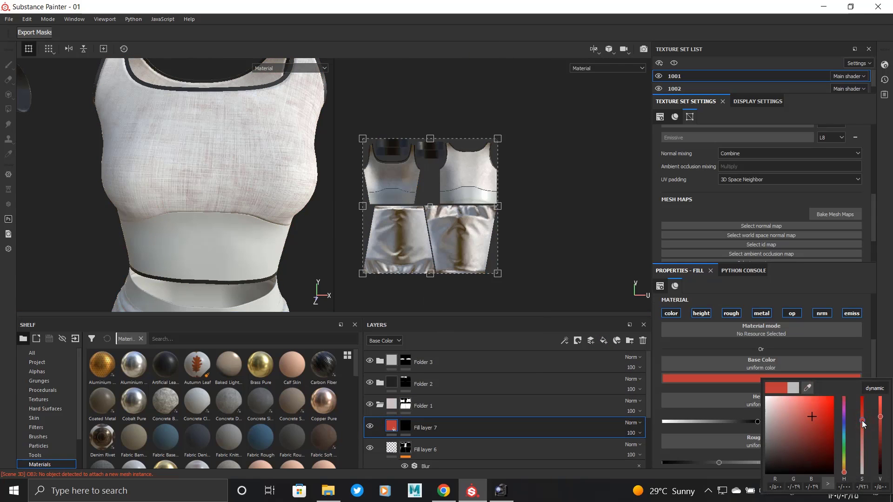
drag(862, 411, 862, 403)
- Add a fill to Fill layer 7's mask and use the Stripes procedural texture as its grayscale
click(405, 426)
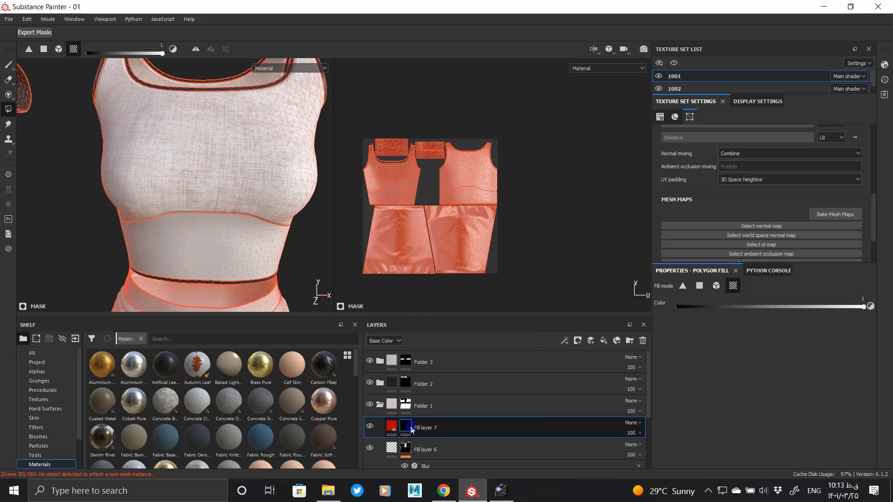
right_click(406, 426)
click(464, 347)
click(761, 316)
scroll(825, 423, down, 15)
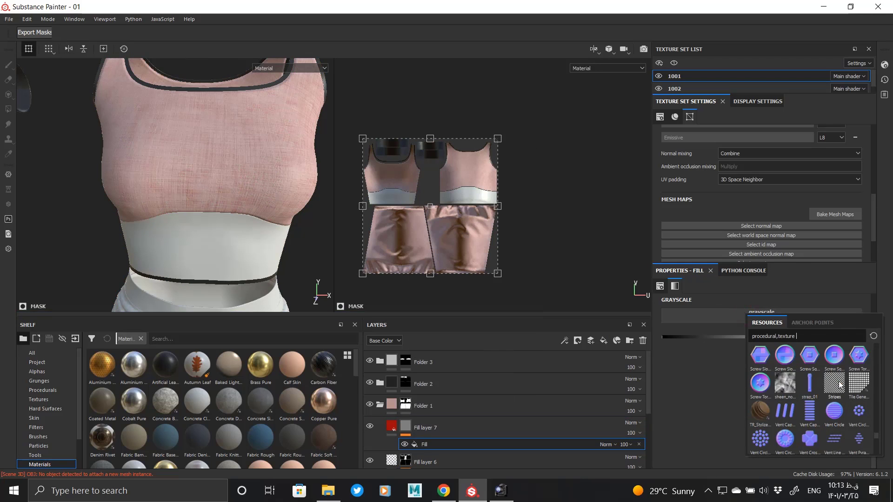
click(833, 379)
- Set the Stripes pattern's shift to 0, its stripes to 30 and its width to 0.07
click(682, 421)
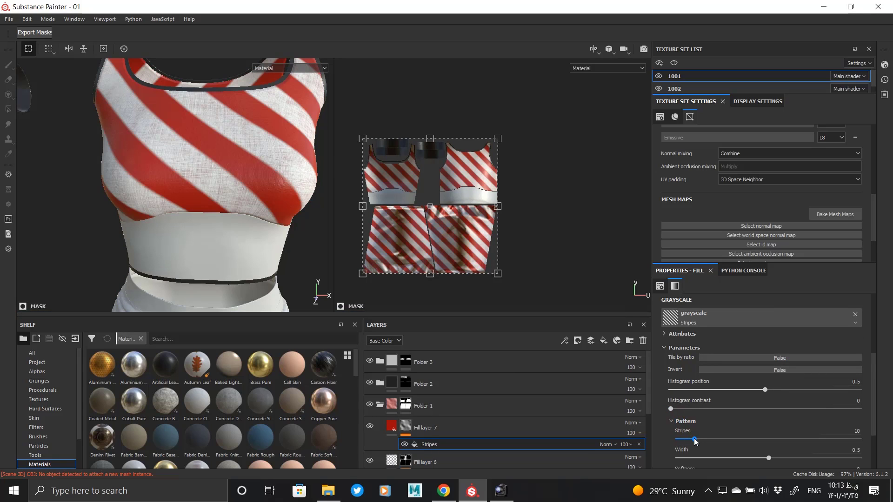
scroll(693, 437, down, 1)
drag(693, 440, 658, 412)
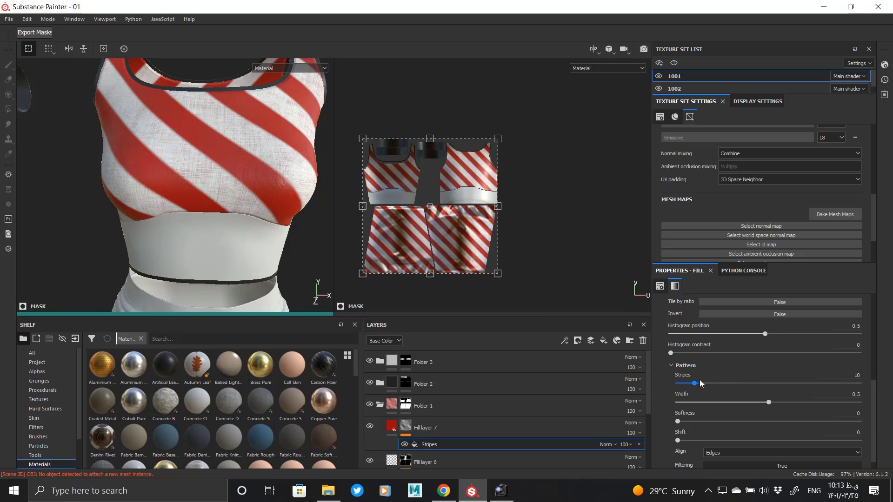
click(779, 383)
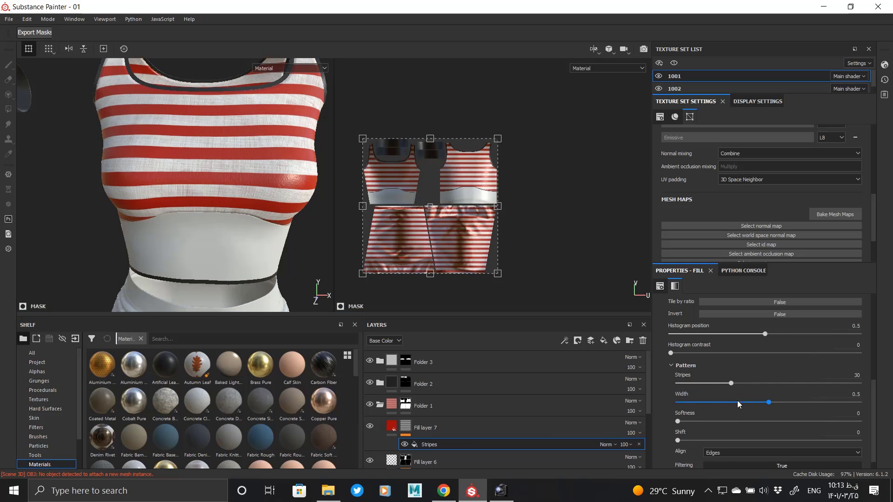
click(756, 401)
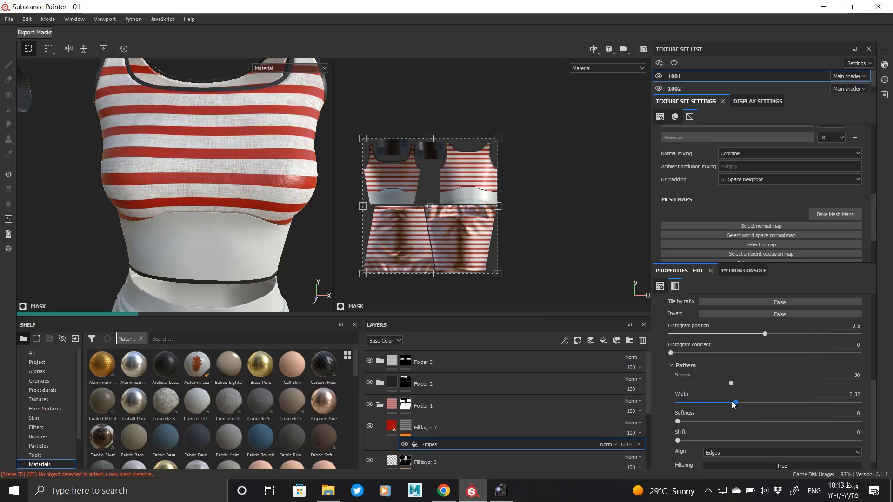
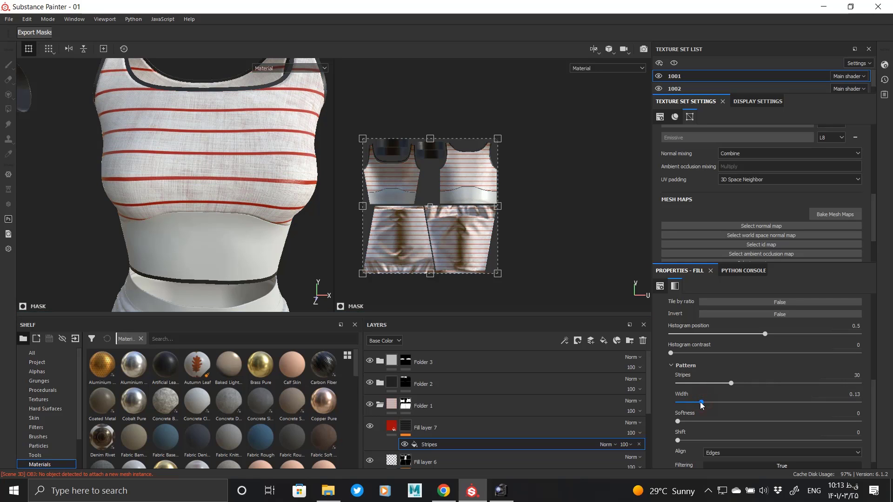
alt+drag(276, 171, 321, 246)
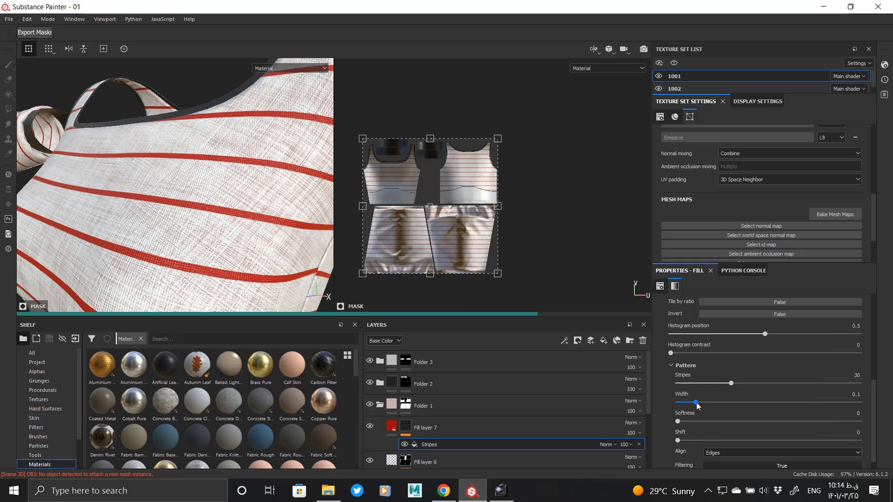
drag(696, 402, 691, 405)
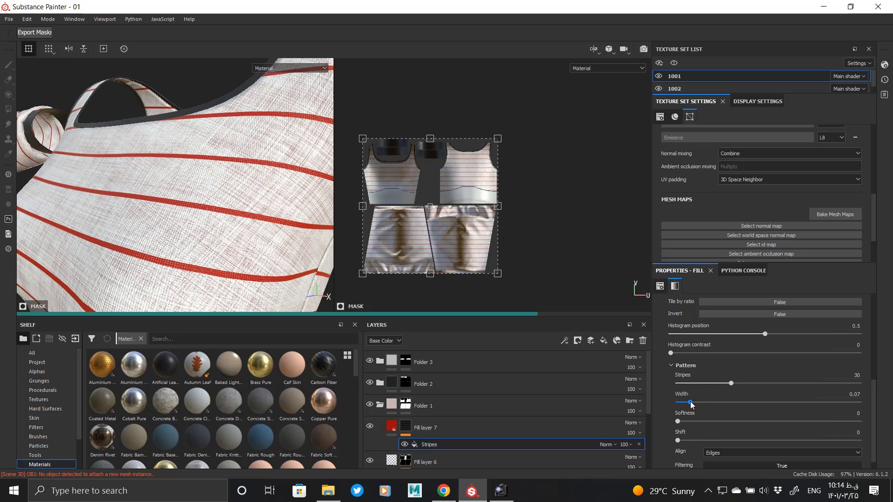
- Set the Stripes fill's rotation to 90 so the lines run vertically on the top
alt+right_drag(224, 217, 104, 202)
alt+drag(104, 202, 269, 193)
alt+right_drag(270, 193, 251, 228)
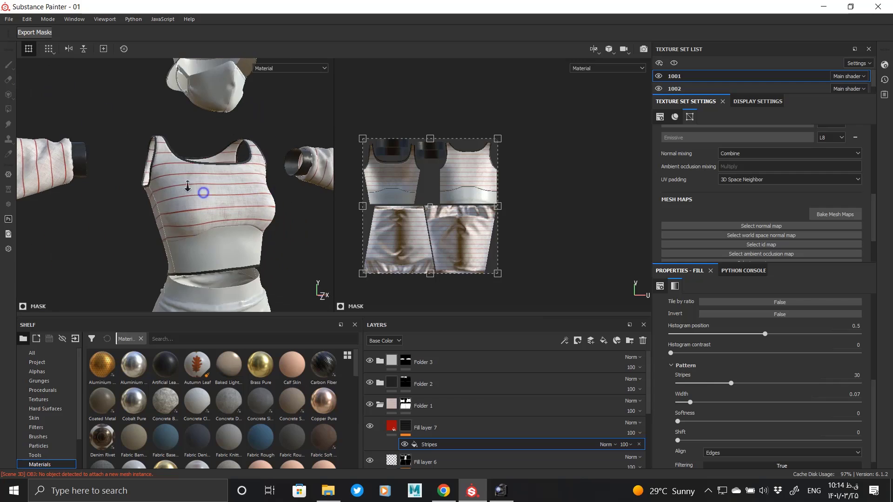
alt+drag(251, 228, 261, 204)
alt+middle_drag(261, 205, 209, 145)
alt+right_drag(209, 144, 275, 223)
alt+drag(274, 223, 227, 229)
alt+middle_drag(227, 229, 226, 209)
alt+right_drag(226, 209, 307, 200)
scroll(763, 370, up, 6)
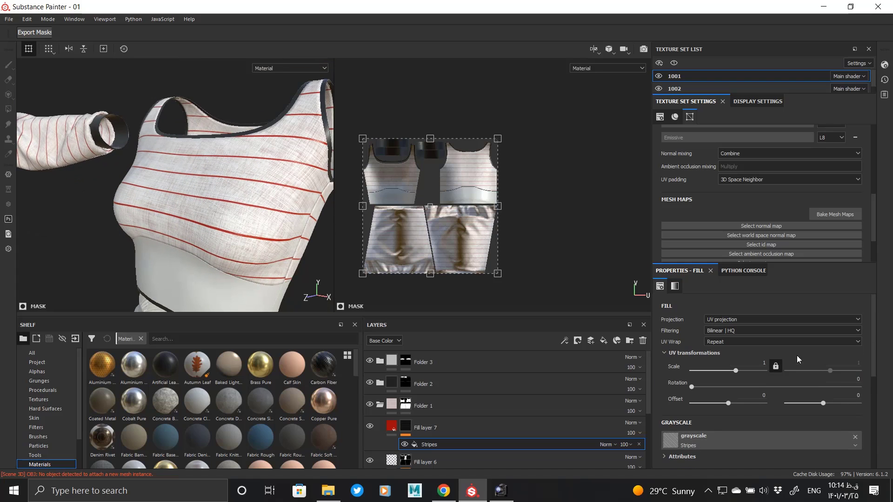
click(845, 380)
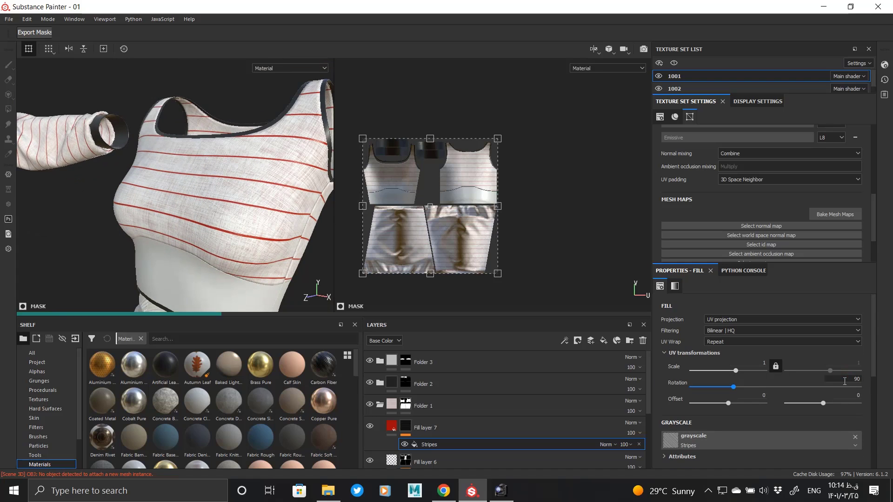
- Thicken the red lines by setting the Stripes pattern's width to 0.11
alt+right_drag(273, 235, 209, 184)
alt+middle_drag(209, 184, 163, 144)
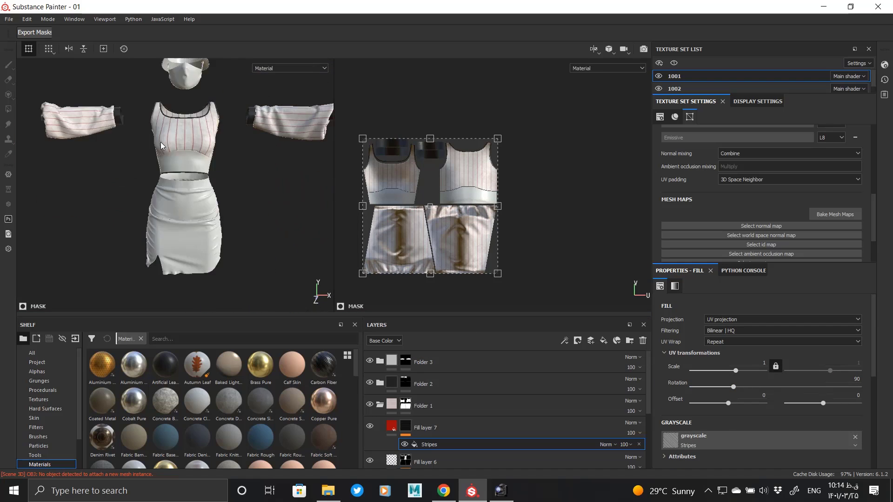
alt+drag(163, 144, 222, 165)
scroll(222, 165, up, 6)
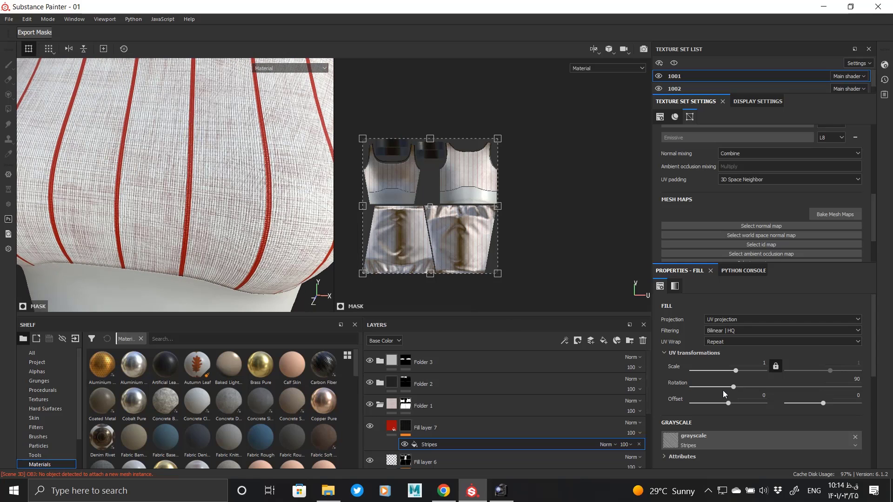
scroll(722, 390, down, 4)
scroll(732, 432, down, 2)
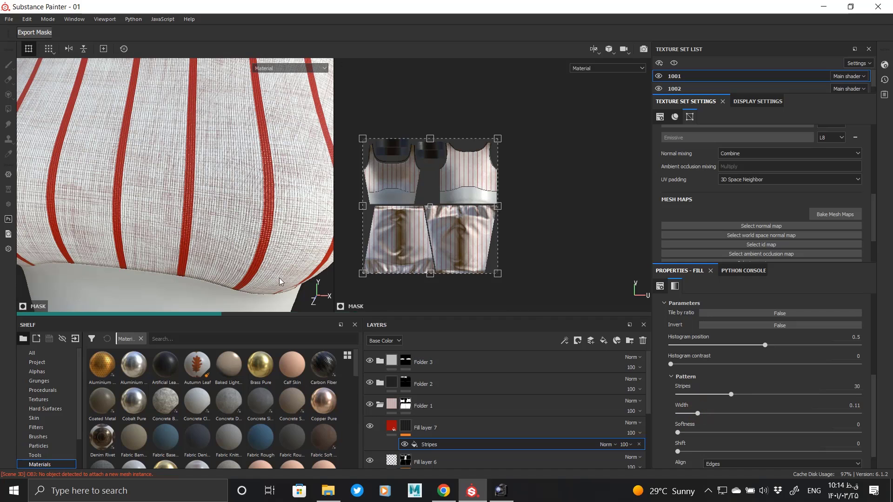
scroll(217, 232, down, 4)
alt+drag(218, 228, 239, 257)
scroll(239, 257, up, 2)
alt+middle_drag(238, 256, 253, 214)
- Turn off Fill layer 7's roughness channel and raise the red stripes with a height of 0.1024
click(392, 427)
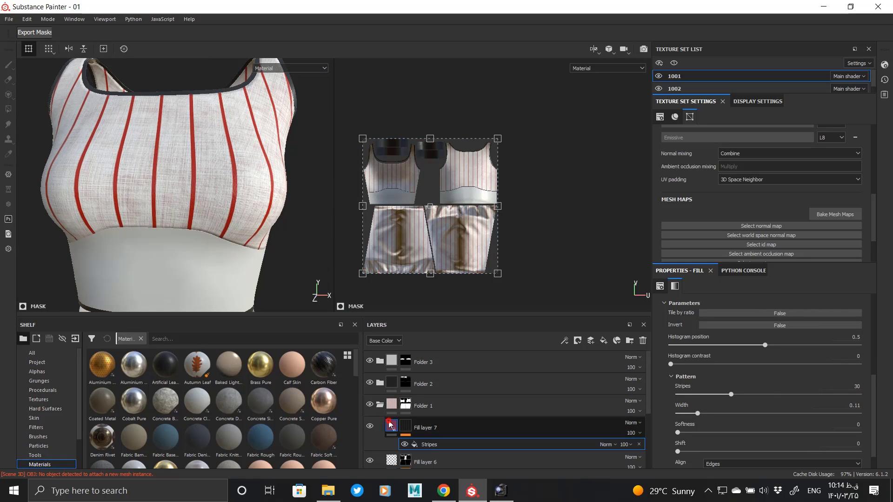
alt+drag(201, 214, 209, 221)
scroll(214, 227, up, 3)
scroll(214, 227, up, 2)
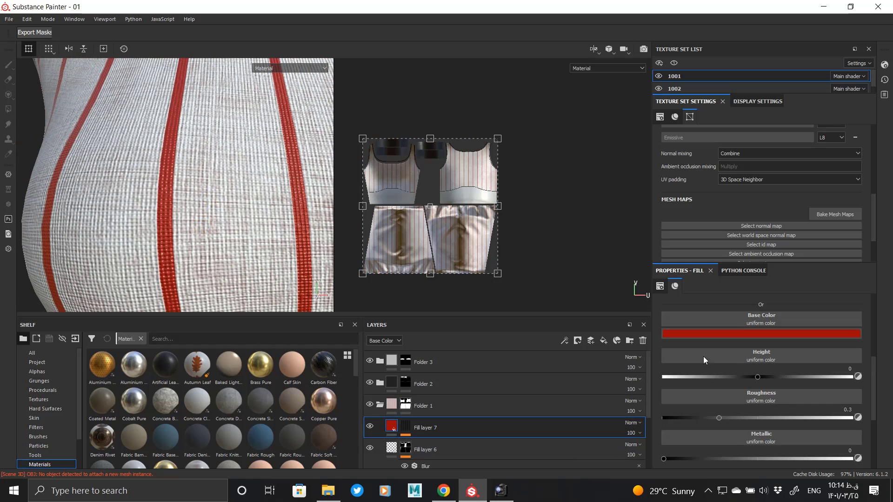
scroll(716, 365, up, 3)
scroll(743, 409, down, 4)
scroll(737, 327, up, 3)
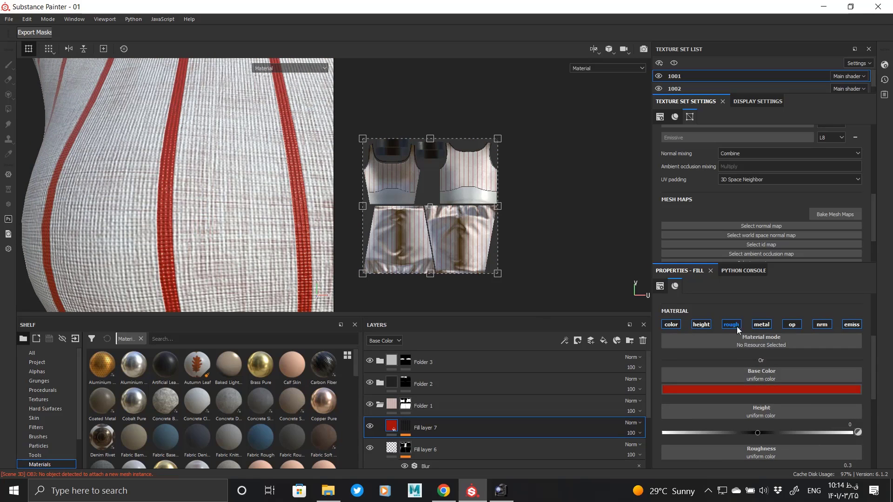
scroll(738, 359, down, 2)
drag(757, 377, 765, 377)
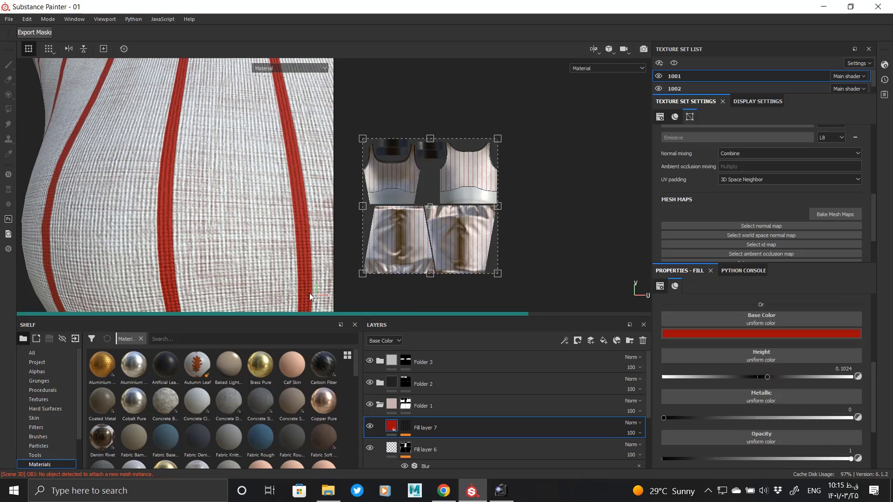
- Examine the raised red stripes on the top from several angles and distances
scroll(205, 219, down, 6)
alt+drag(235, 202, 332, 189)
scroll(137, 188, up, 3)
scroll(202, 213, up, 3)
scroll(201, 214, down, 5)
alt+middle_drag(332, 189, 216, 216)
scroll(215, 215, down, 3)
alt+drag(216, 215, 244, 197)
scroll(127, 173, down, 3)
scroll(218, 190, up, 4)
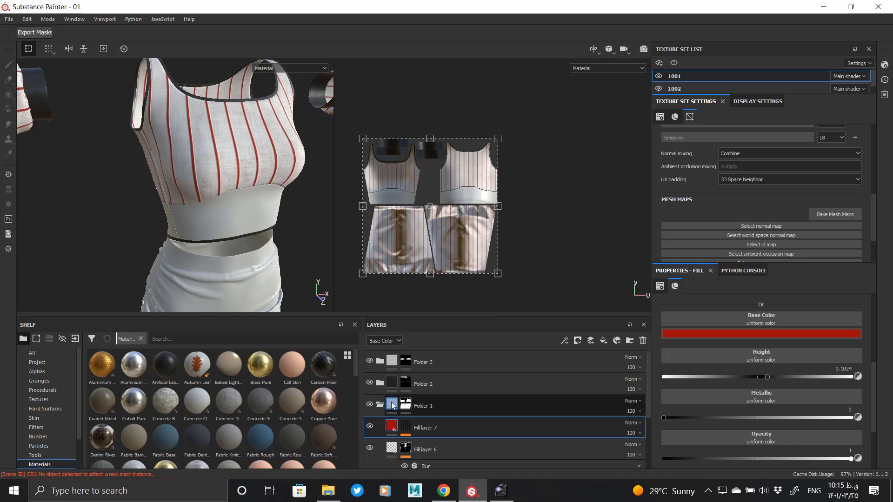
- Delete the unneeded layer from the layer stack of texture set 1001
key(Delete)
scroll(451, 429, down, 2)
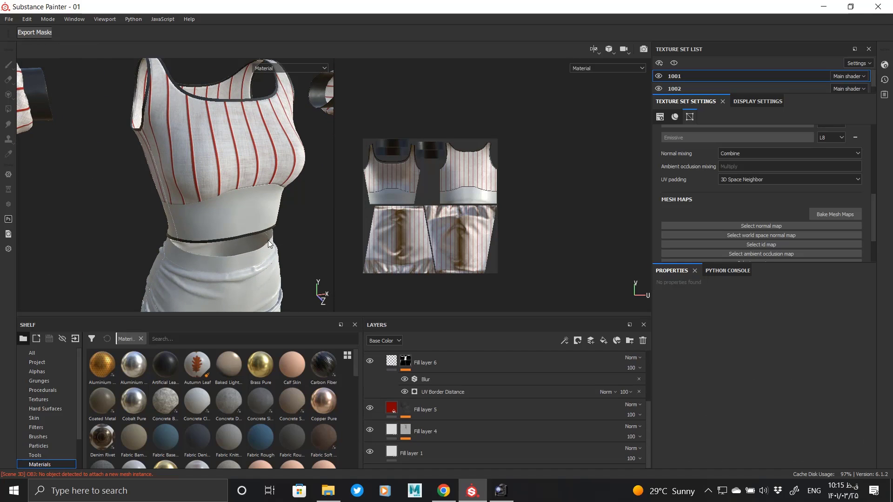
scroll(448, 199, up, 2)
mouse_move(487, 5)
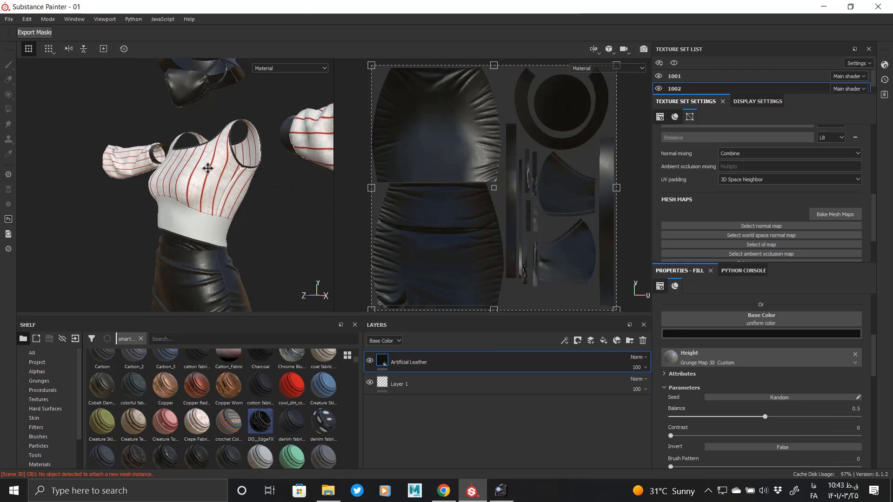
alt+drag(208, 168, 242, 171)
alt+right_drag(187, 167, 209, 254)
alt+drag(189, 209, 228, 212)
alt+right_drag(191, 181, 200, 219)
alt+drag(175, 203, 224, 210)
alt+right_drag(170, 205, 162, 266)
- Switch to File Explorer and import the refrence folder's pattern images starting 2ffc466e, 5e37c475 and 8d64a8fa as textures into project '01'
click(445, 493)
click(445, 492)
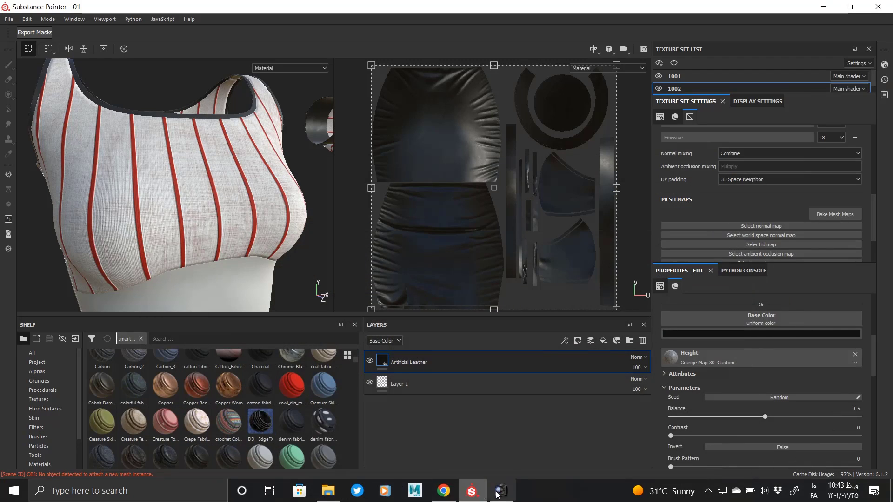
click(330, 491)
ctrl+click(492, 172)
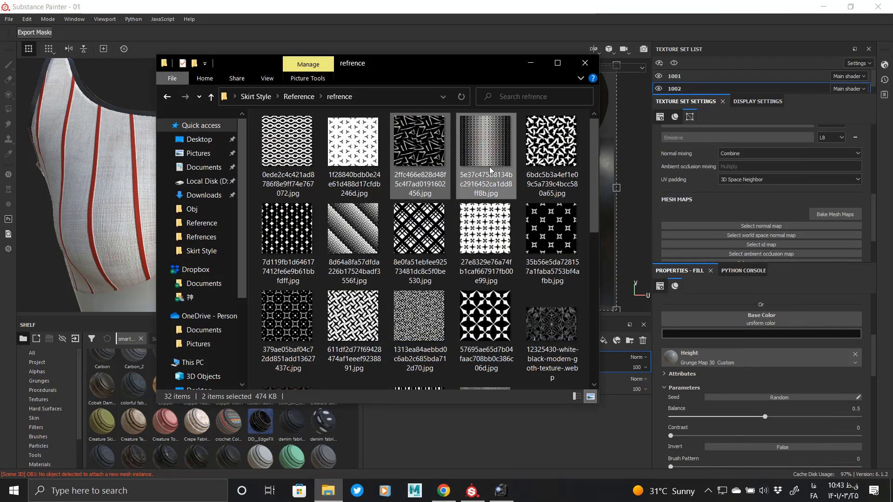
ctrl+click(353, 228)
mouse_move(353, 227)
mouse_down()
mouse_move(186, 344)
mouse_move(163, 381)
mouse_up()
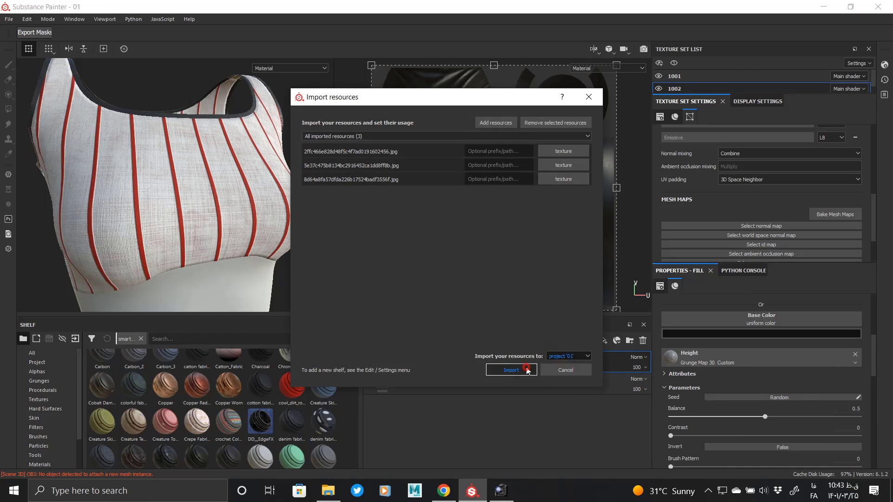
click(526, 370)
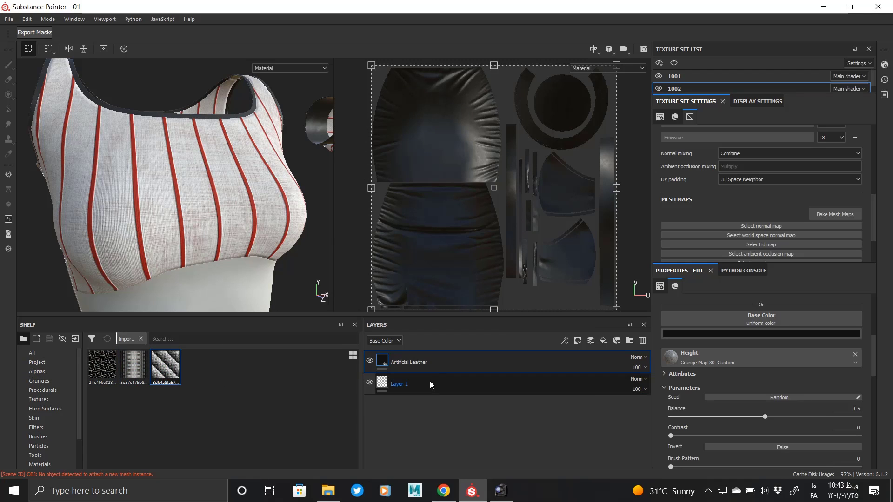
- Switch to texture set 1001 and check which parts of the top the masks of Folder 2 and Folder 3 cover
click(694, 74)
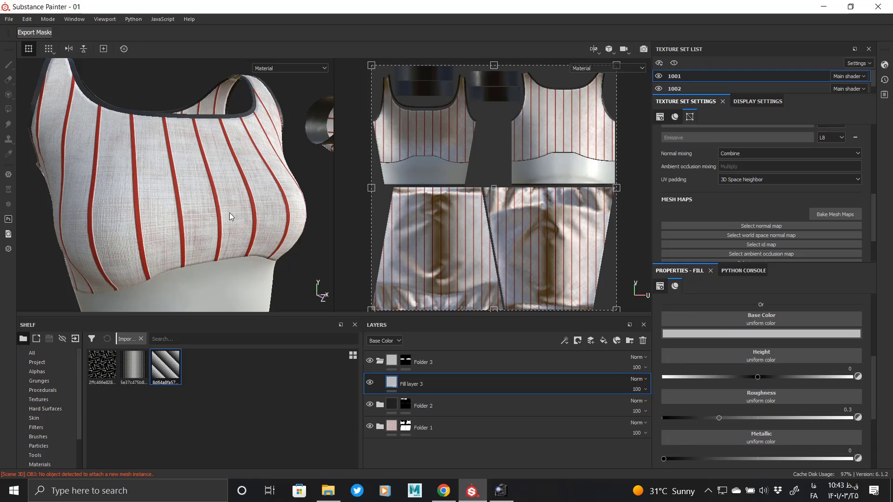
alt+drag(227, 255, 203, 247)
alt+middle_drag(204, 247, 210, 207)
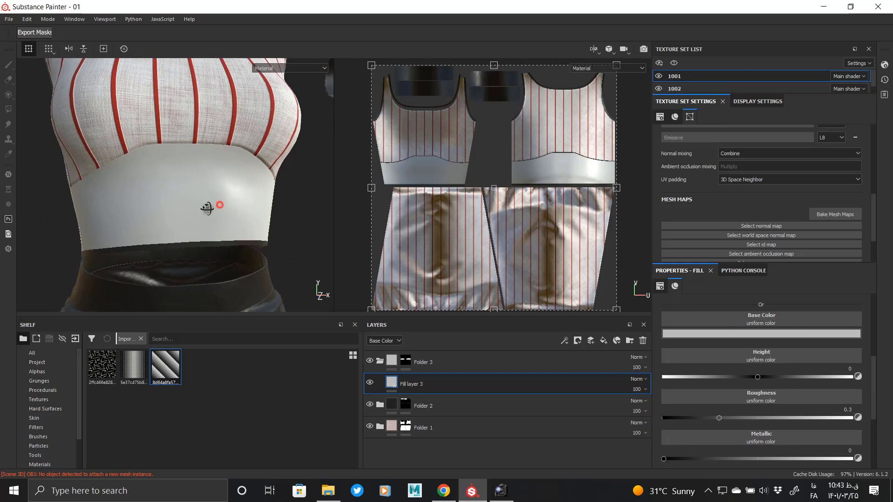
alt+right_drag(209, 207, 197, 239)
alt+drag(197, 239, 217, 240)
click(381, 363)
click(405, 383)
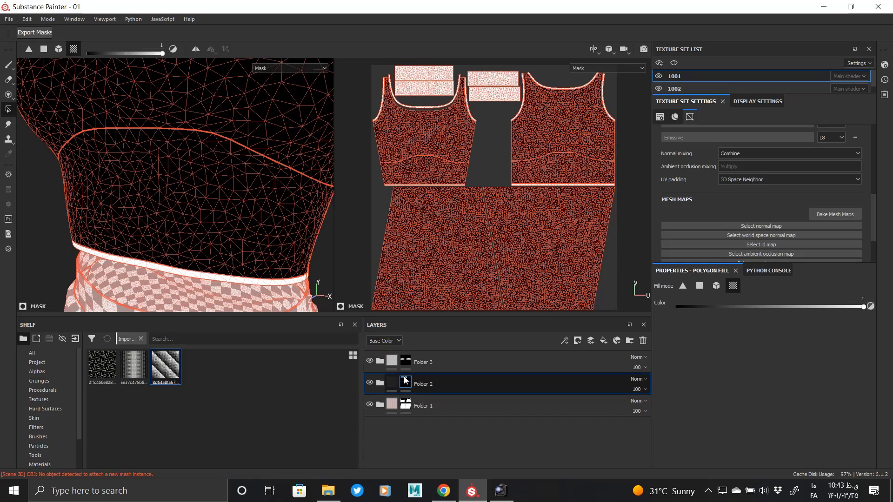
click(405, 361)
click(370, 360)
- Set the base color of Fill layer 3 inside Folder 3 to dark grey for the lower band of the top
click(380, 362)
click(430, 378)
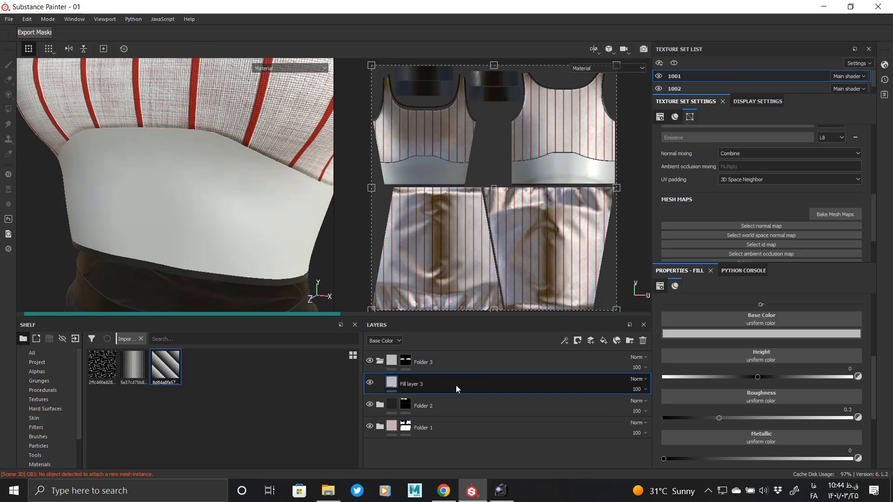
click(765, 334)
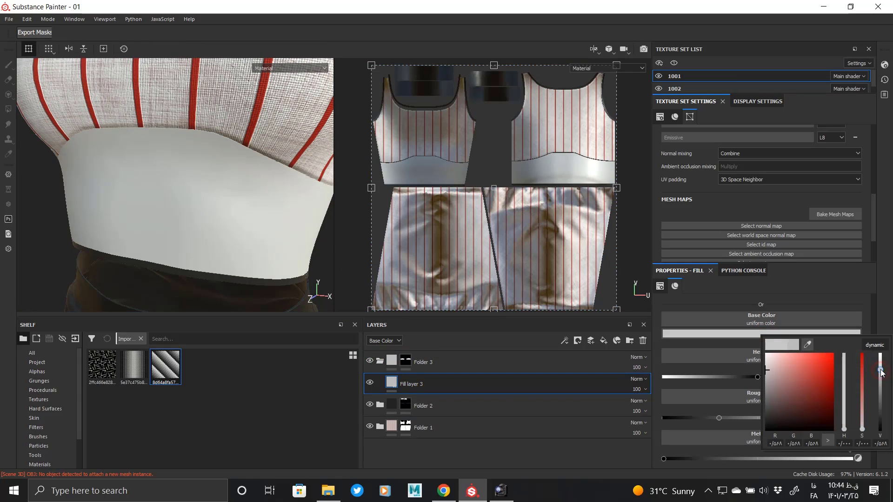
drag(881, 371, 880, 404)
click(888, 311)
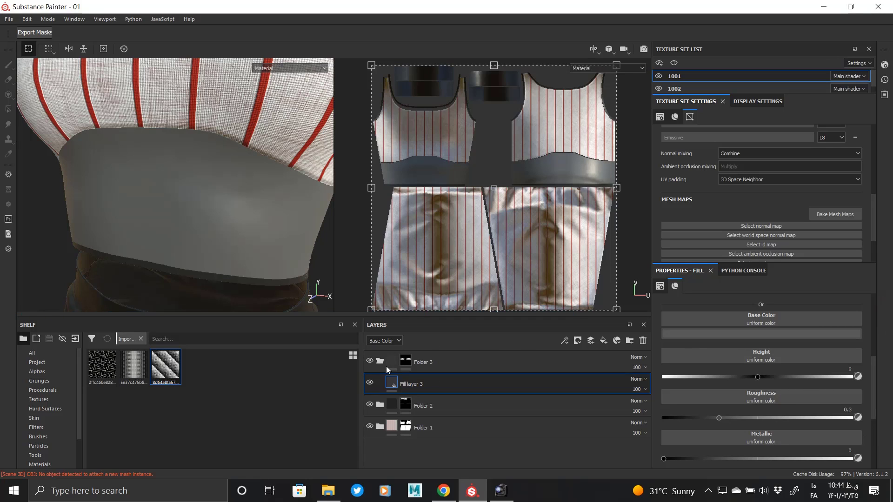
- Restrict Fill layer 3 to the color and roughness channels
scroll(822, 390, up, 3)
click(792, 352)
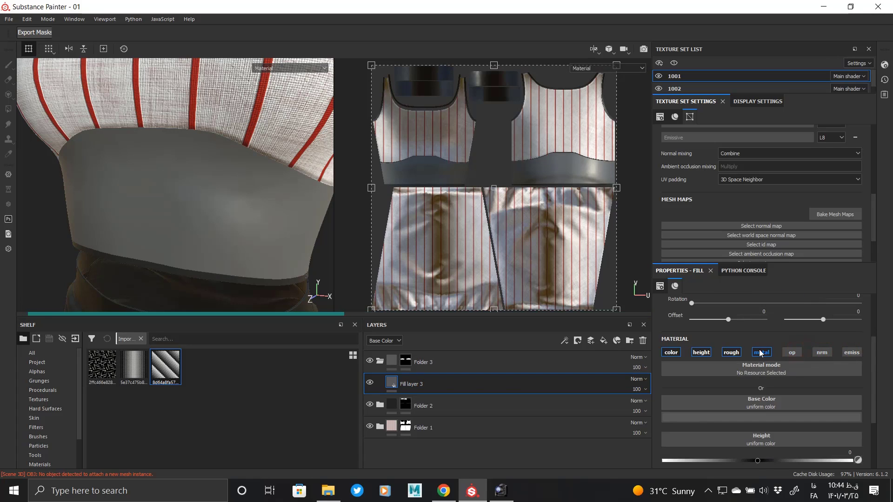
click(698, 353)
click(729, 353)
scroll(755, 420, down, 2)
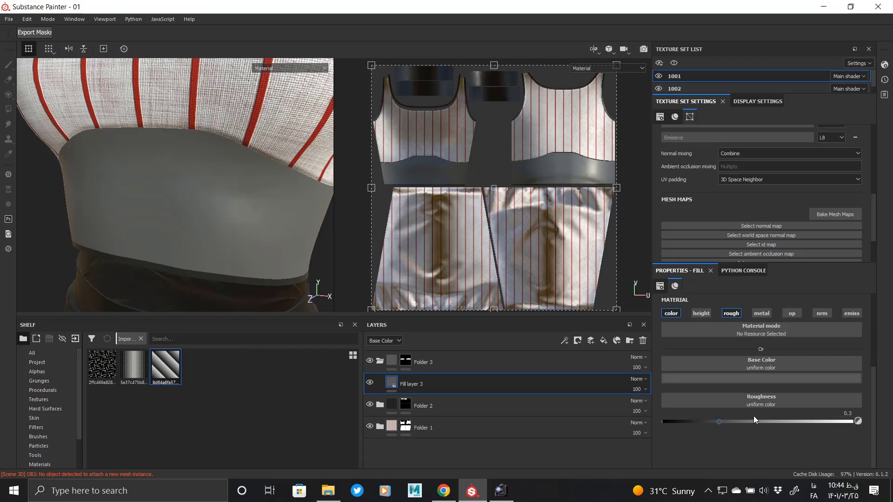
- Set Fill layer 3's roughness to about 0.75 and darken its base color to near black
drag(812, 422, 805, 422)
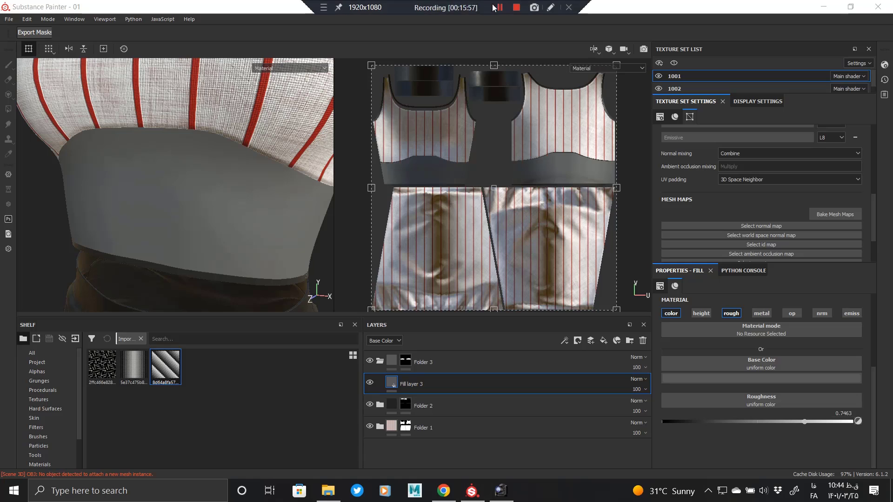
click(496, 6)
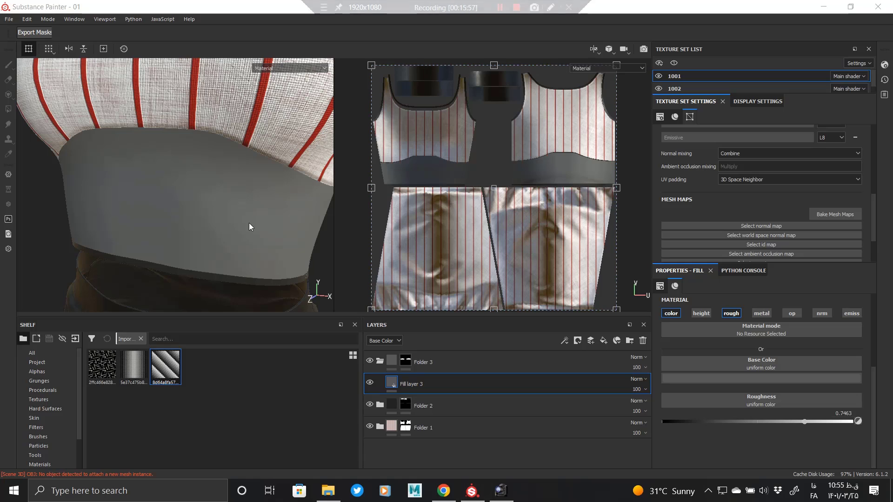
click(250, 226)
mouse_move(185, 218)
alt+mouse_down()
mouse_move(209, 215)
mouse_move(144, 189)
mouse_move(185, 237)
mouse_move(173, 230)
alt+mouse_up()
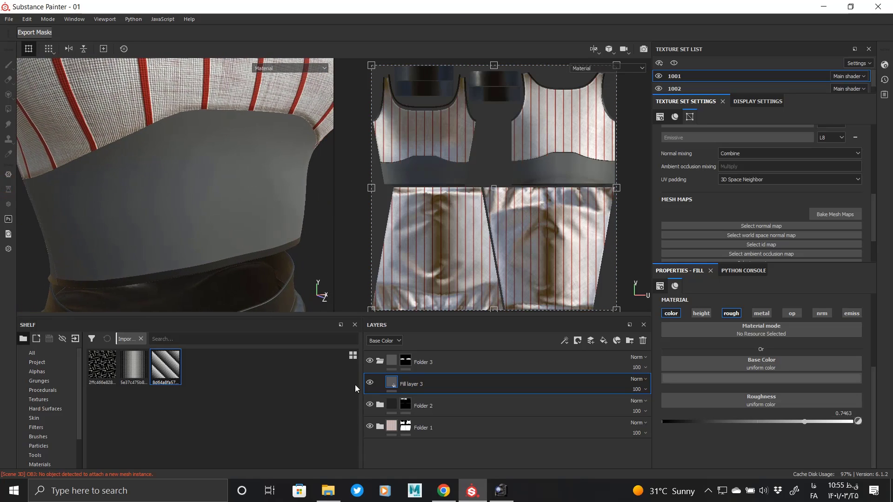
click(732, 380)
click(853, 438)
drag(853, 438, 855, 468)
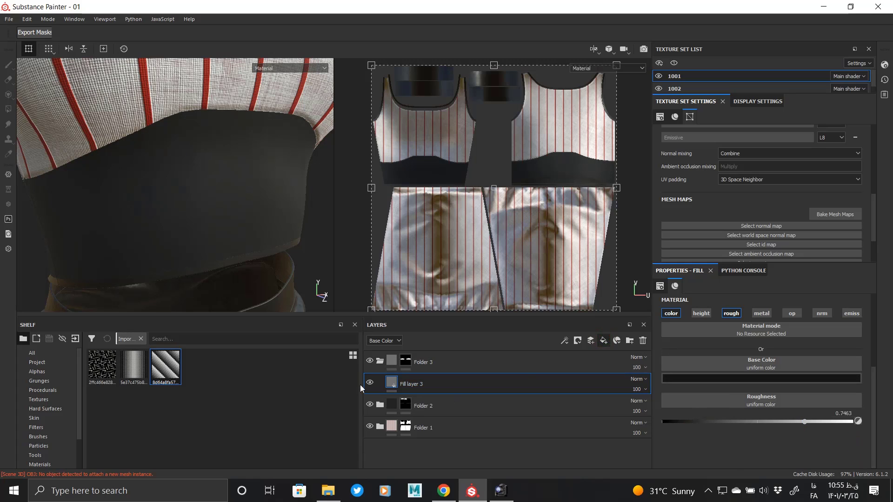
- Add a new fill layer with a black mask above Fill layer 3 in Folder 3 and add a fill effect to its mask
right_click(393, 387)
click(418, 97)
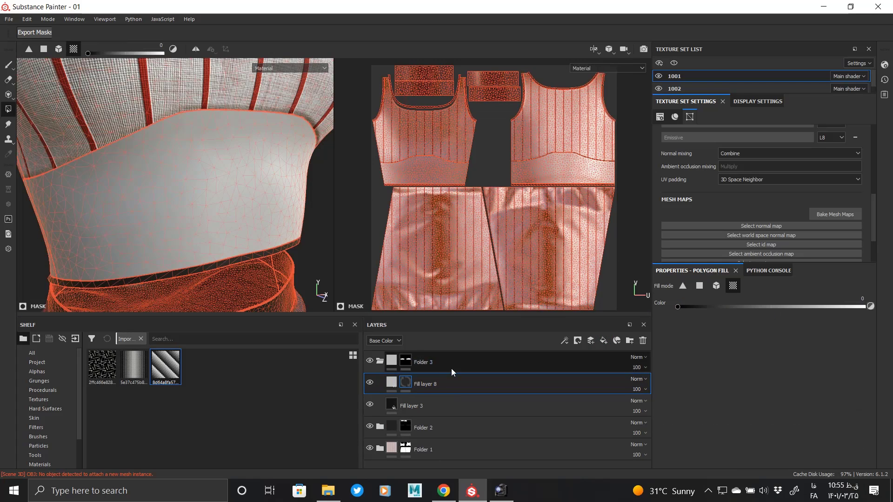
right_click(407, 382)
click(470, 175)
right_click(405, 383)
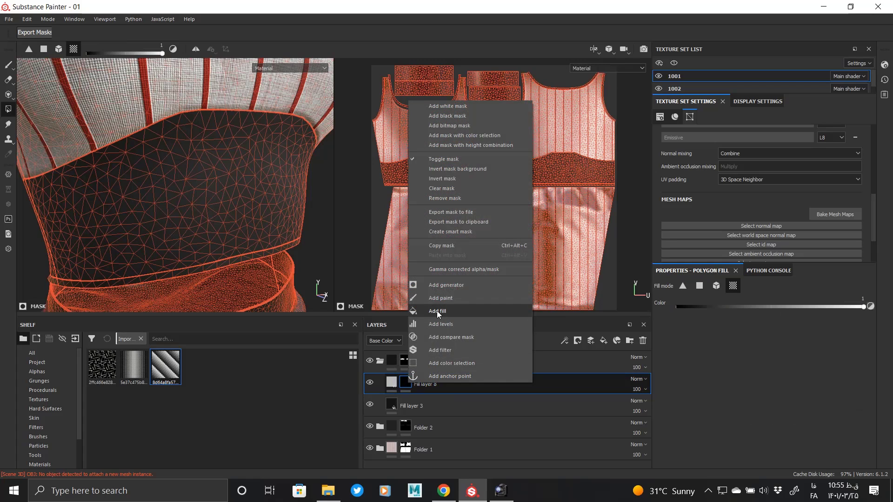
click(437, 310)
- Assign the imported zigzag texture 8d64a8fa as the grayscale input of Fill layer 8's mask fill
mouse_move(170, 373)
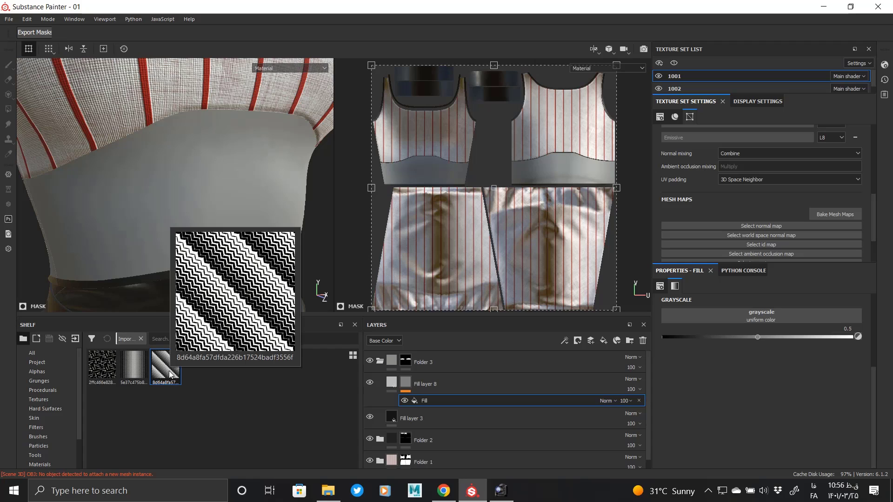
mouse_move(135, 369)
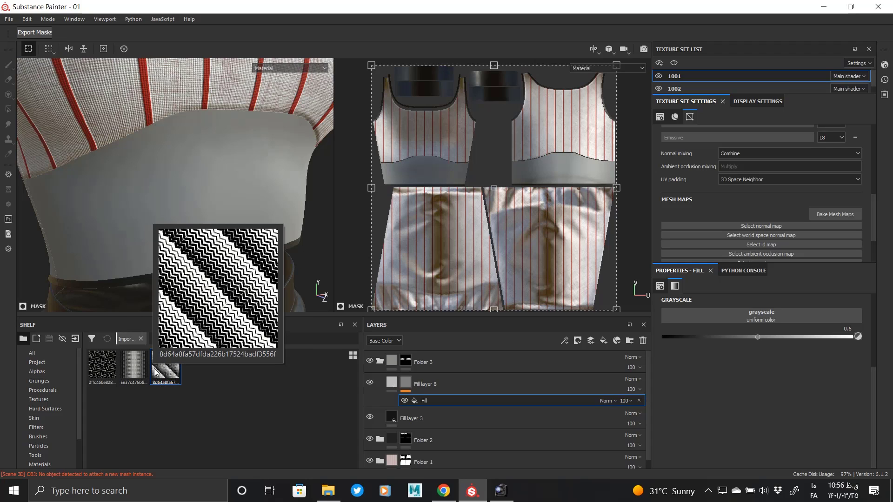
drag(160, 374, 199, 387)
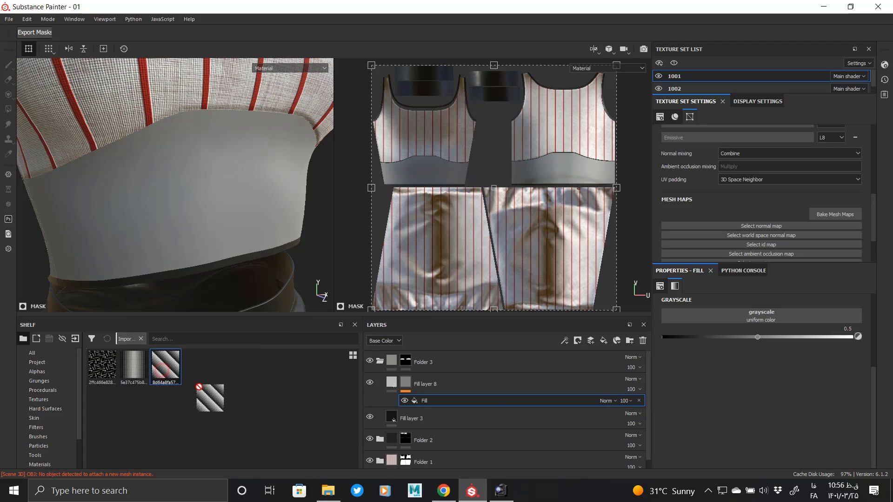
drag(705, 311, 705, 312)
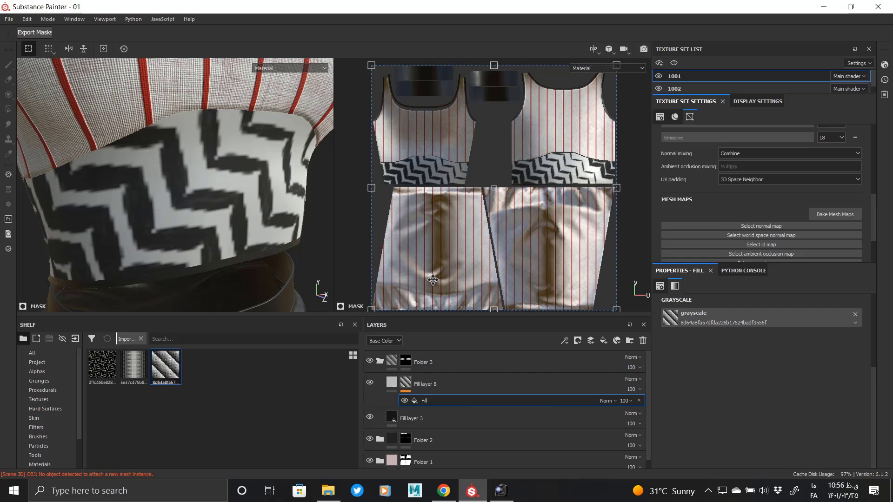
- Set the zigzag mask pattern's UV scale to 10 and its rotation to 45
alt+drag(188, 206, 108, 188)
alt+middle_drag(108, 189, 23, 161)
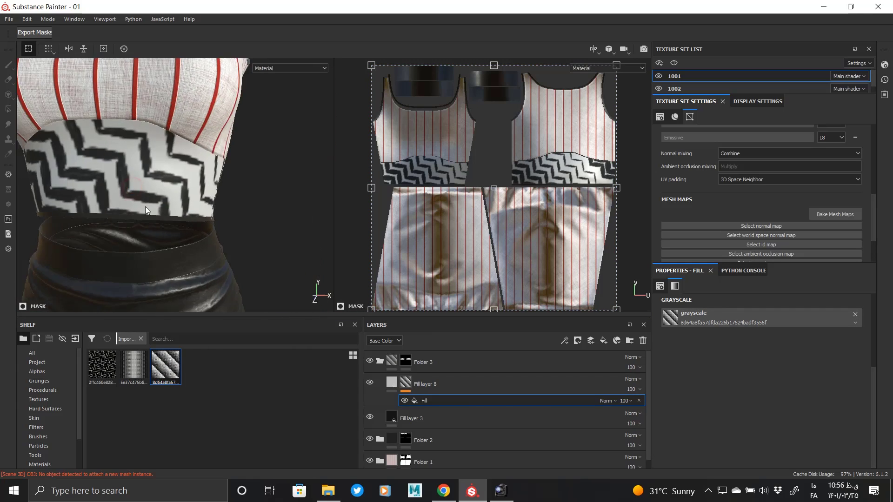
scroll(765, 325, up, 3)
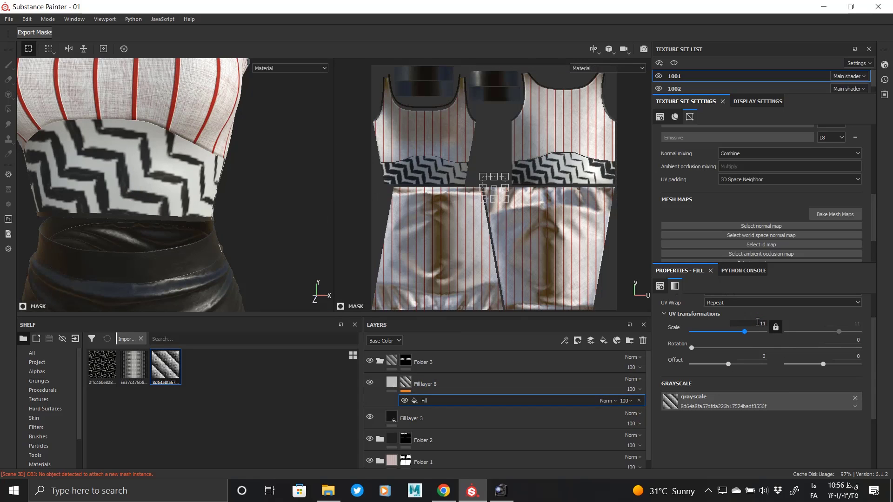
key(Return)
text(0)
key(Return)
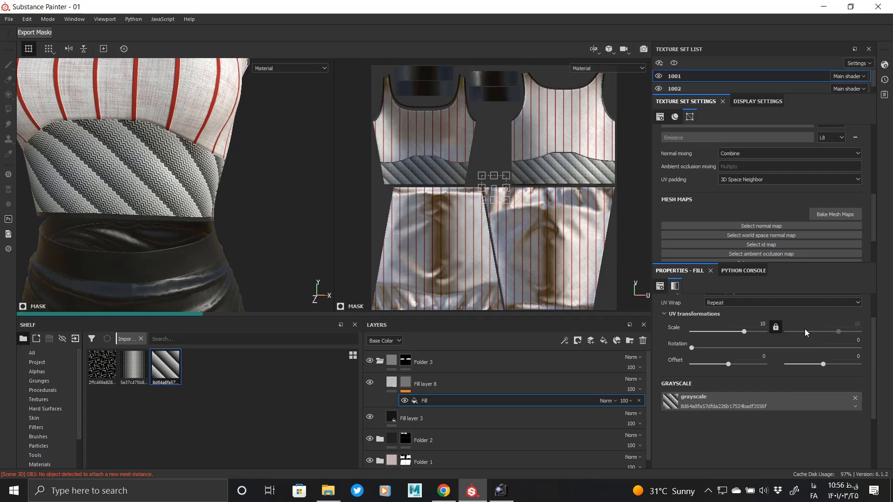
alt+middle_drag(155, 158, 214, 184)
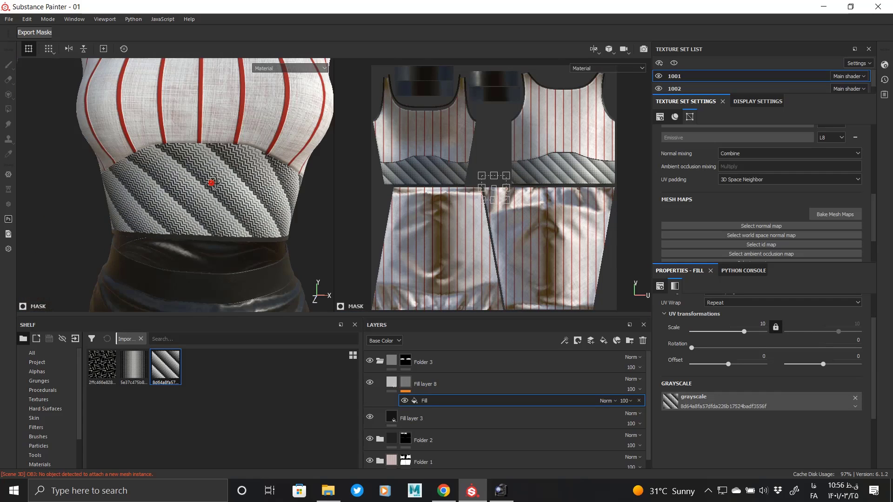
alt+drag(213, 183, 220, 186)
mouse_move(219, 186)
alt+right_down()
mouse_move(222, 229)
mouse_move(220, 189)
alt+right_up()
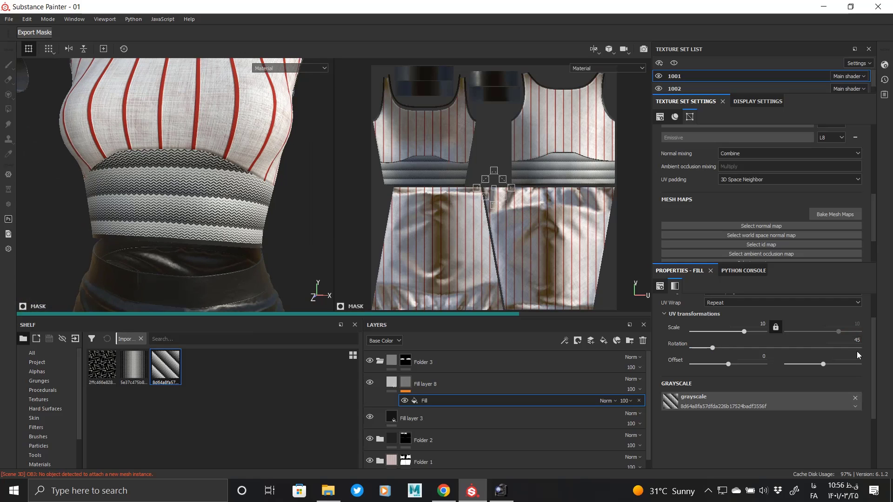
- Enlarge the mask pattern to a UV scale of about 4.07 by 4.12 and shift its vertical offset to about -0.143
alt+drag(270, 213, 387, 289)
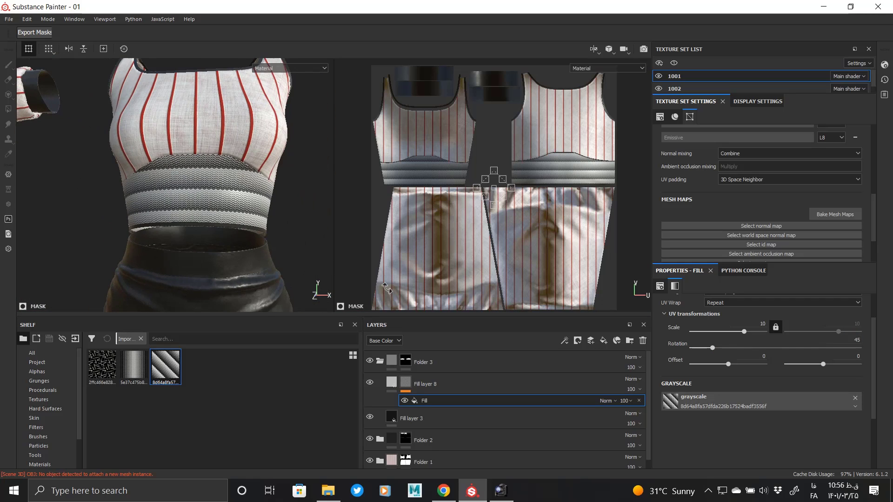
drag(491, 217, 500, 231)
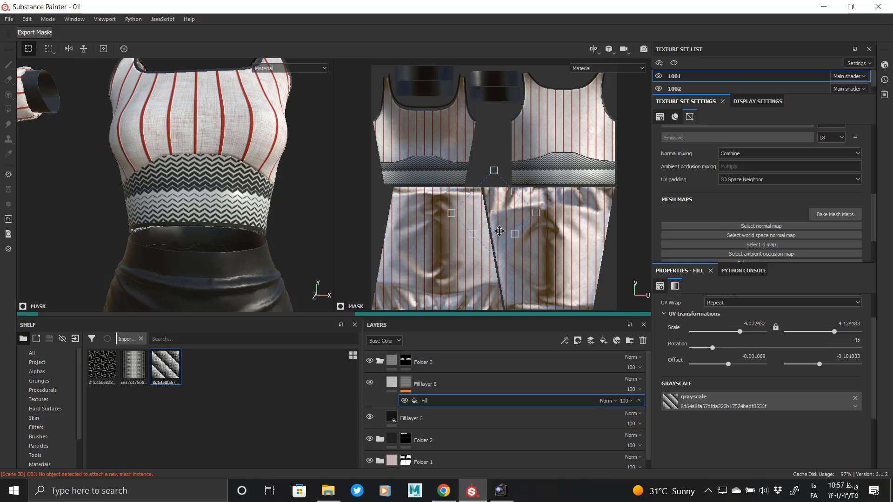
drag(499, 246, 500, 247)
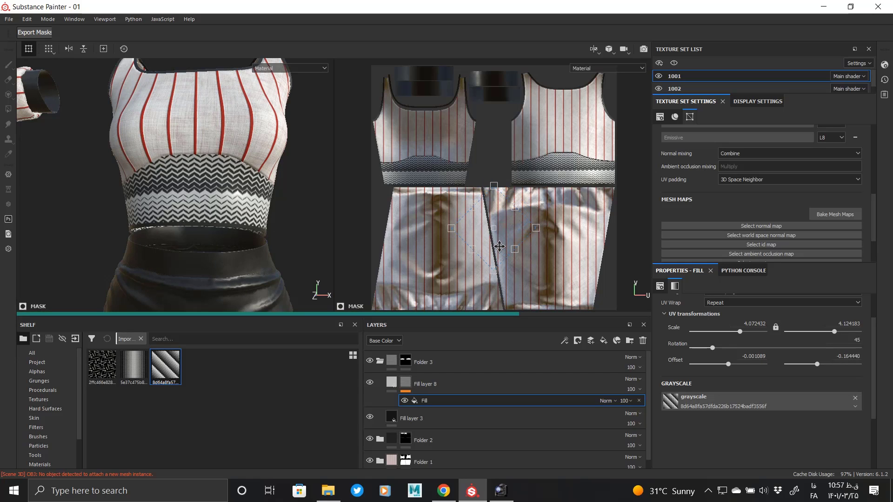
scroll(241, 188, up, 2)
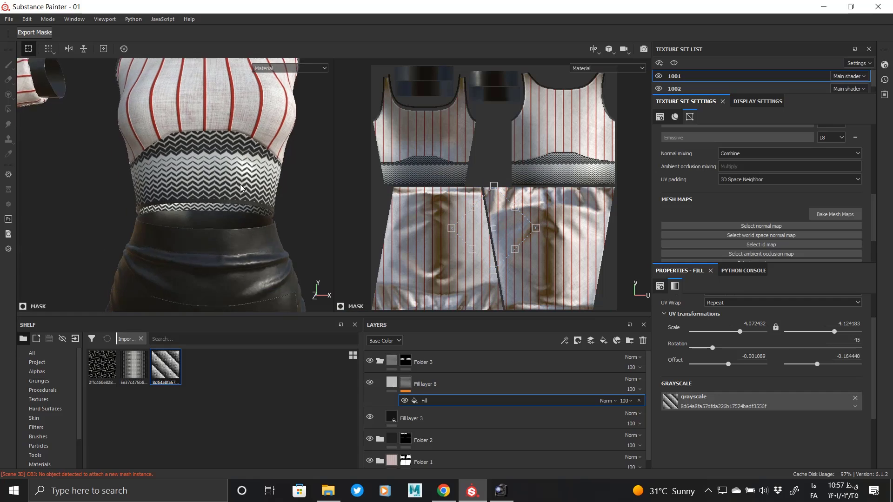
alt+drag(242, 188, 298, 188)
scroll(494, 211, up, 2)
drag(499, 215, 499, 204)
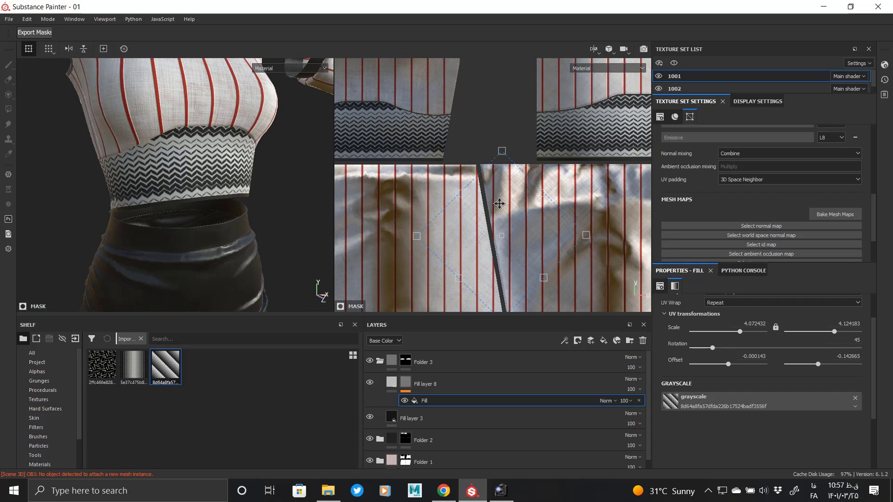
alt+drag(212, 176, 252, 177)
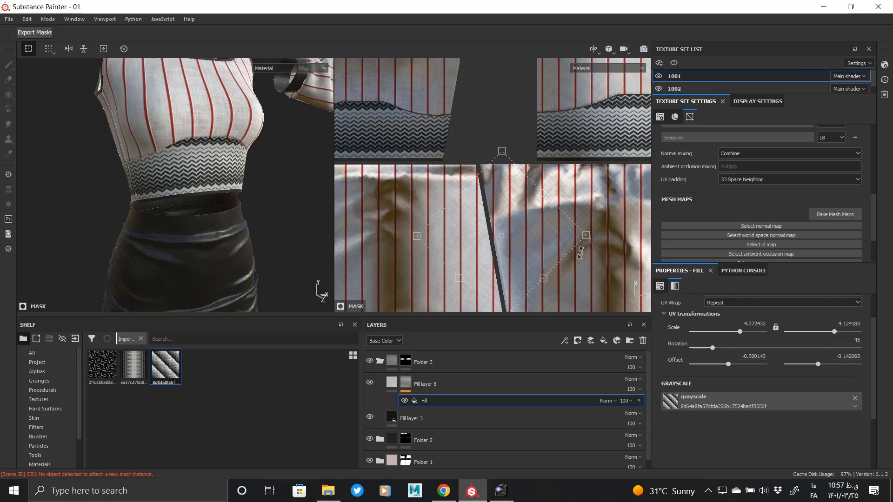
alt+drag(133, 185, 89, 194)
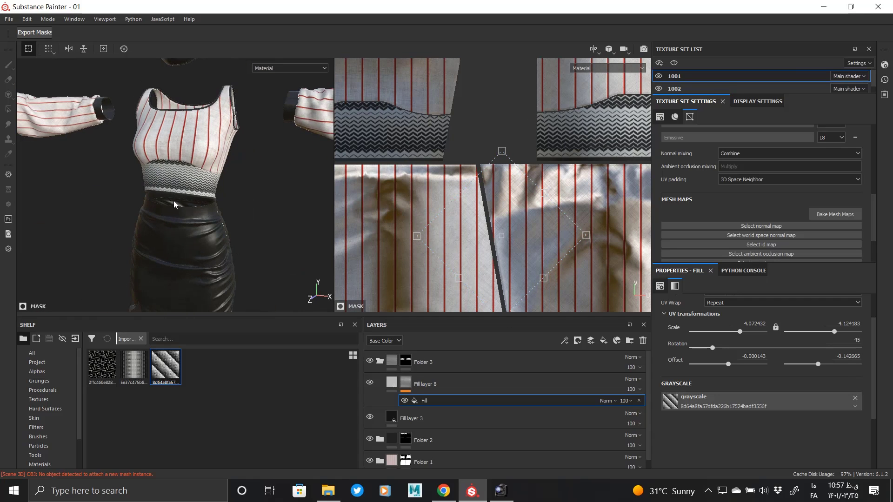
- Replace the mask fill's pattern with the imported texture 5e37c475 and set its rotation to 90
drag(132, 369, 694, 401)
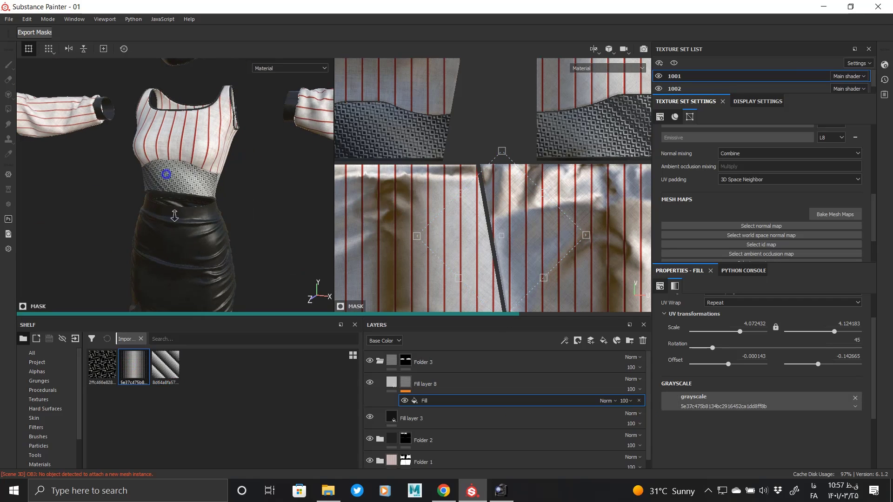
alt+right_drag(224, 174, 650, 321)
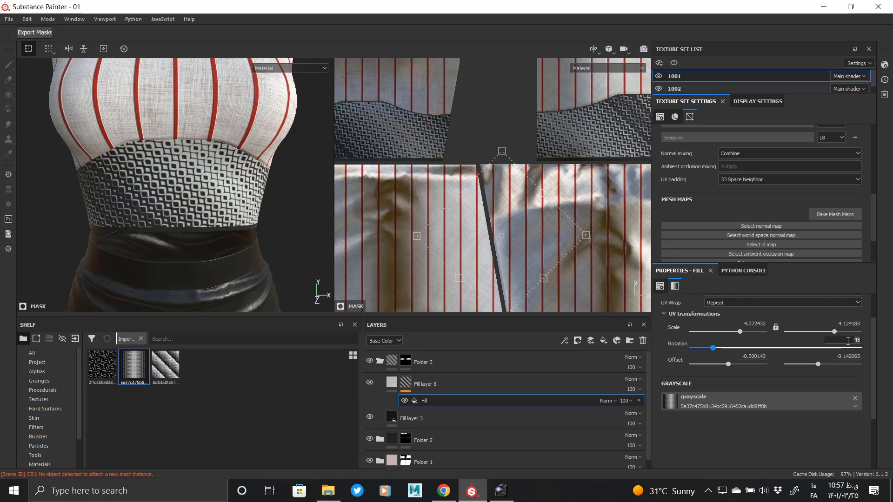
key(Return)
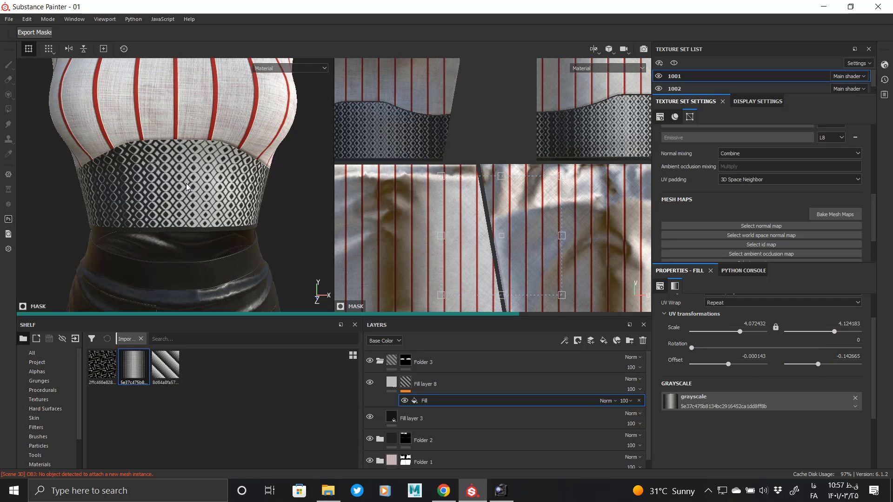
alt+drag(186, 188, 242, 196)
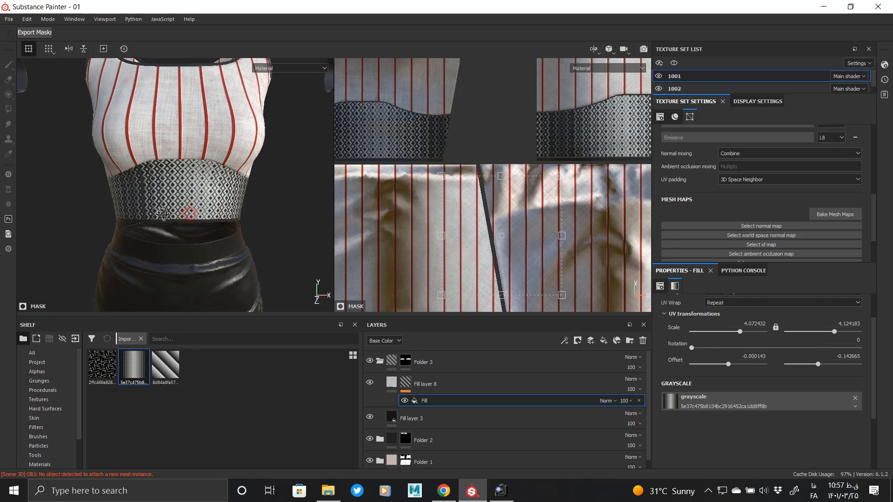
click(853, 339)
text(90)
key(Return)
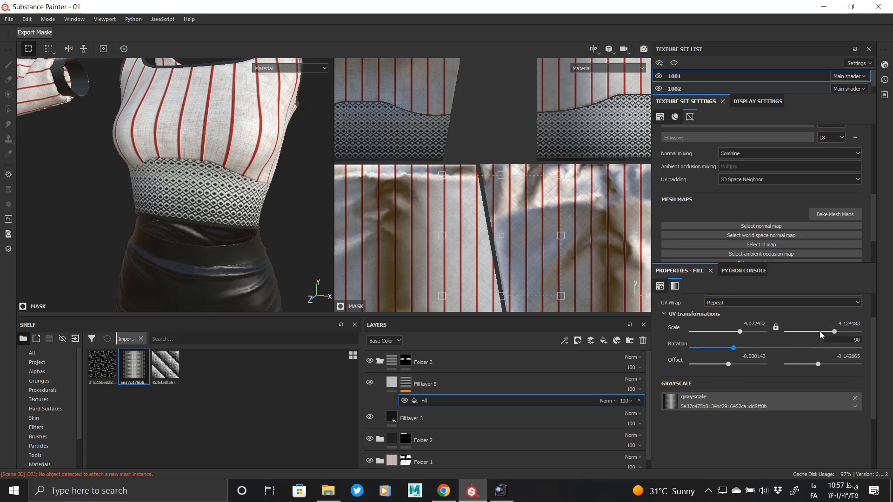
- Lock the mask pattern's UV scale ratio, set the scale to 10, and shift the pattern to an offset of about 0.004, -0.127
click(776, 327)
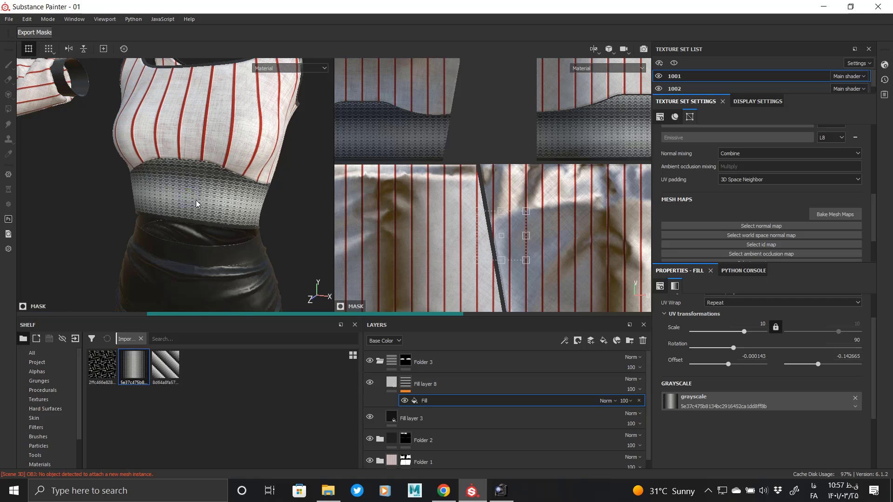
mouse_move(196, 204)
alt+mouse_down()
mouse_move(193, 230)
mouse_move(180, 213)
mouse_move(195, 219)
alt+mouse_up()
scroll(735, 177, up, 5)
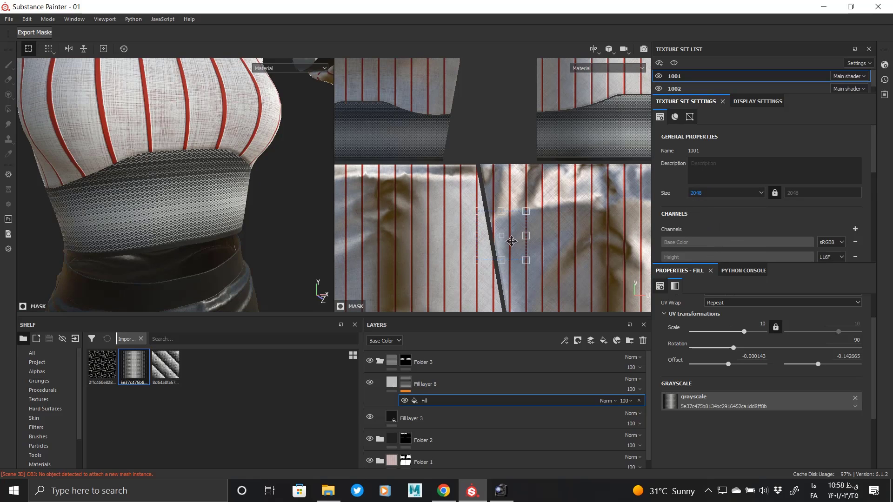
drag(511, 242, 513, 228)
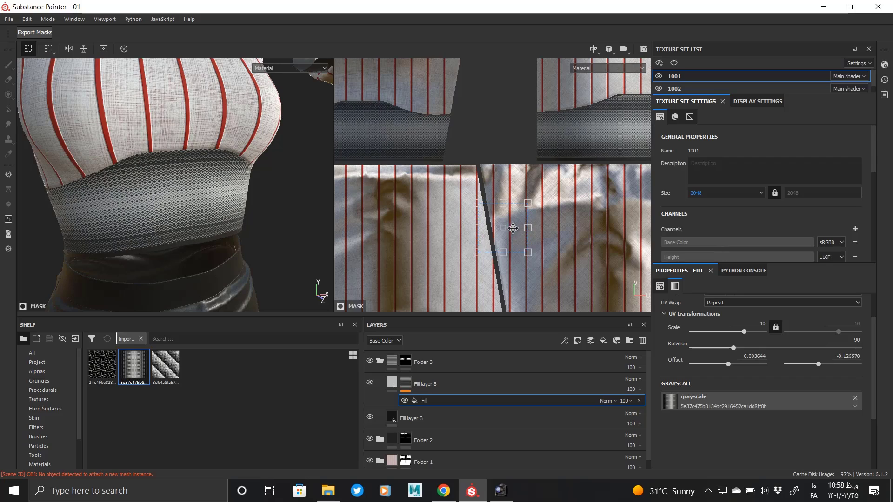
alt+drag(271, 181, 138, 300)
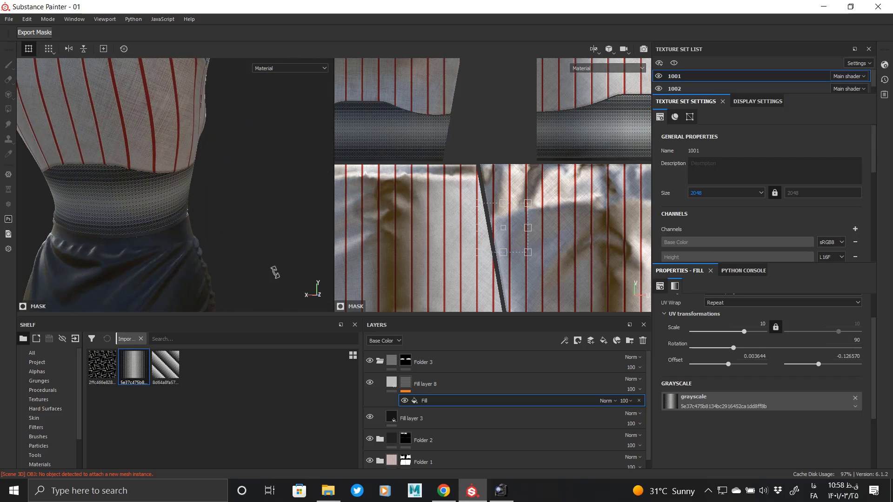
alt+drag(274, 272, 167, 311)
- Restrict Fill layer 8 to the opacity channel and set its opacity to 0
click(433, 392)
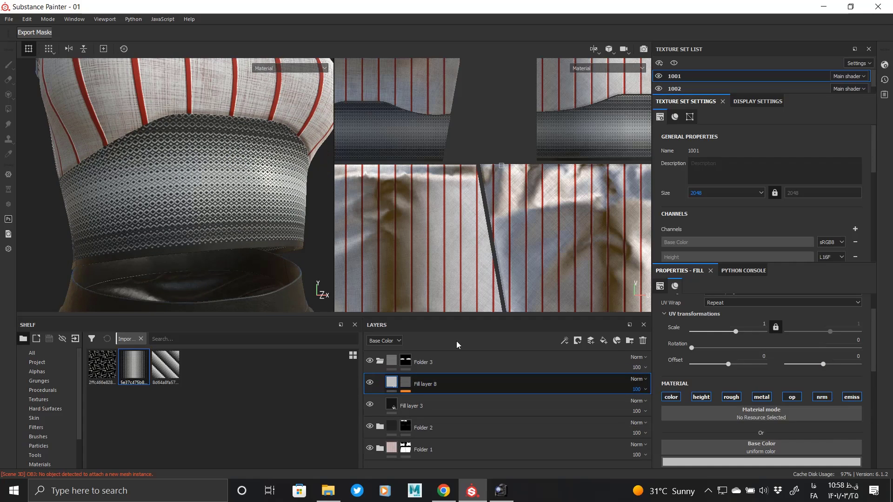
click(762, 396)
click(731, 397)
click(702, 397)
click(671, 397)
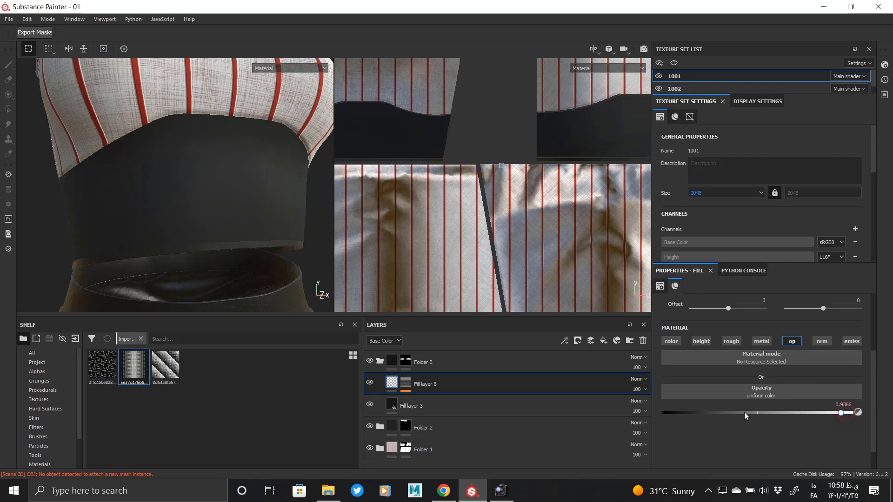
drag(745, 416, 538, 416)
- Raise the viewport's environment opacity to about 96 to check the see-through pattern on the waistband
alt+drag(241, 277, 242, 196)
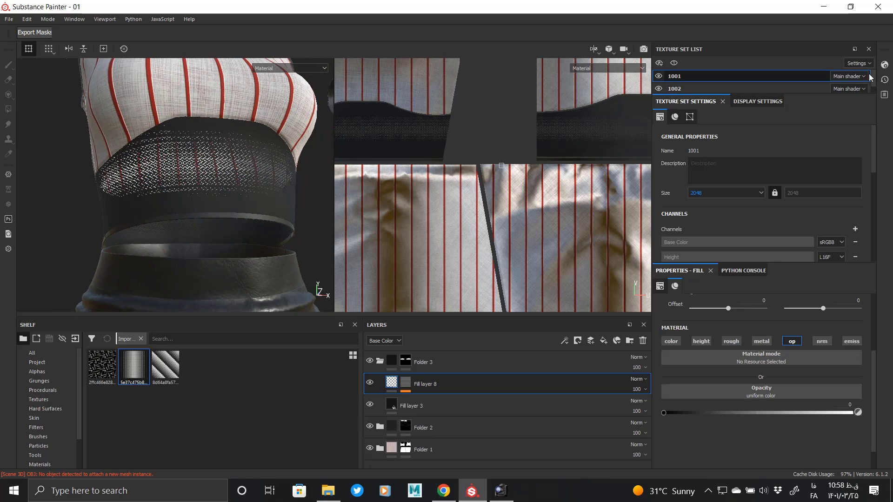
click(749, 101)
drag(668, 199, 883, 204)
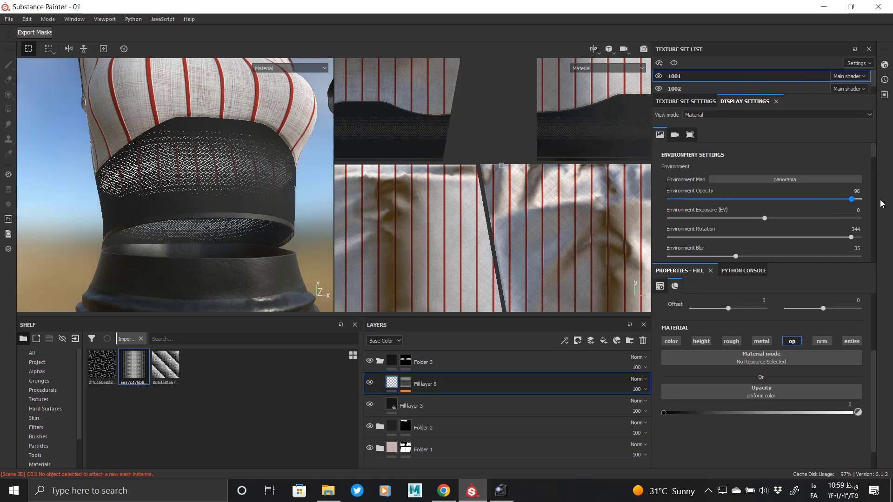
- Set the environment opacity and environment blur to 100 for a plain backdrop behind the waistband
scroll(732, 241, down, 1)
drag(739, 227, 866, 229)
alt+middle_drag(306, 147, 155, 177)
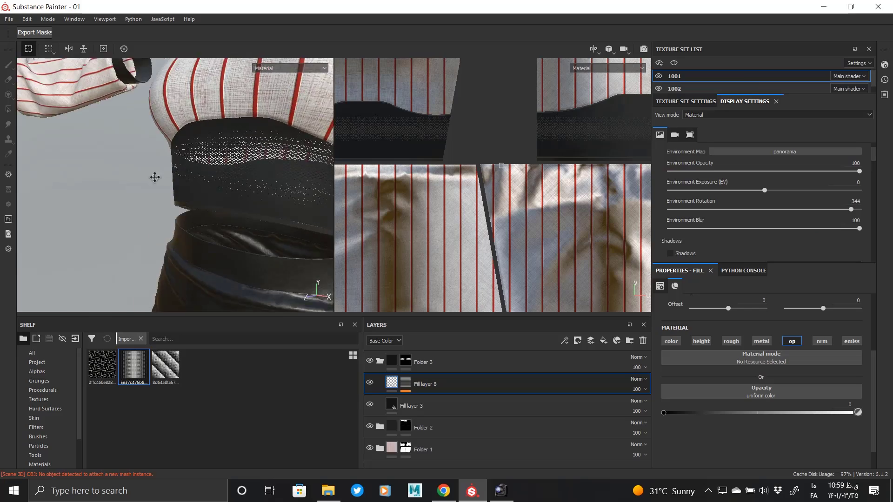
alt+right_drag(155, 177, 186, 181)
alt+middle_drag(83, 125, 119, 134)
alt+drag(120, 133, 279, 161)
alt+click(406, 383)
alt+drag(150, 180, 189, 189)
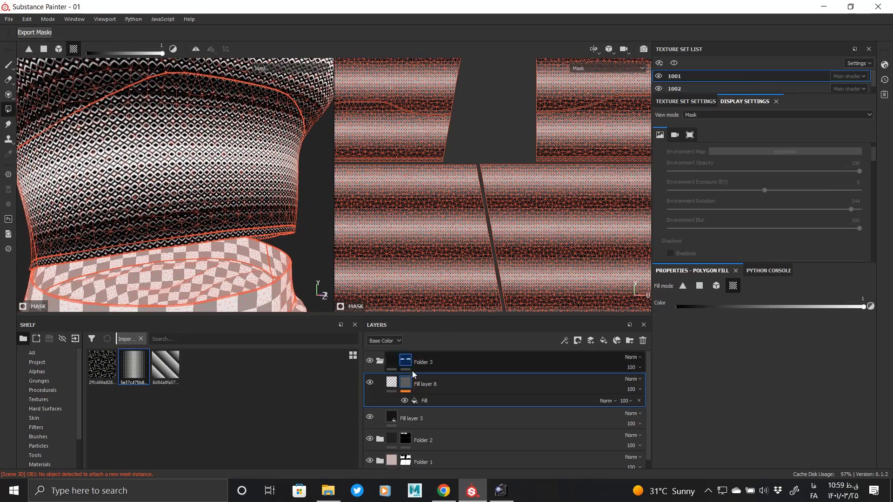
click(421, 401)
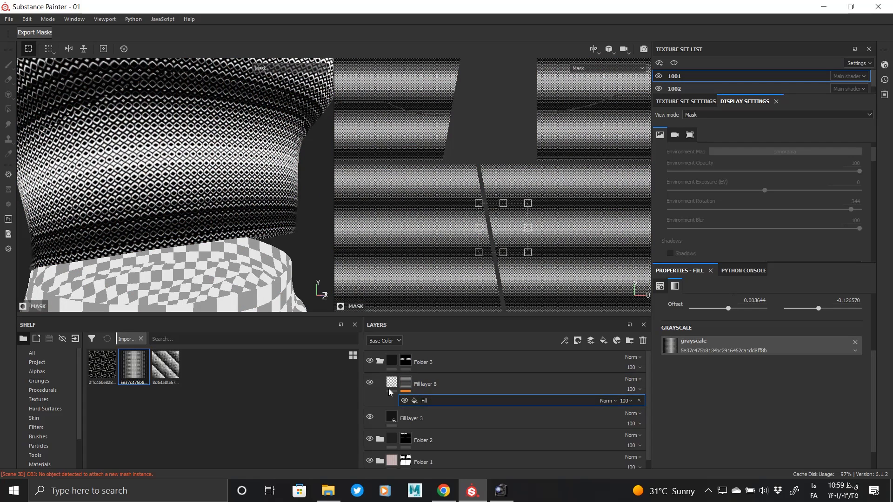
click(424, 384)
alt+click(405, 383)
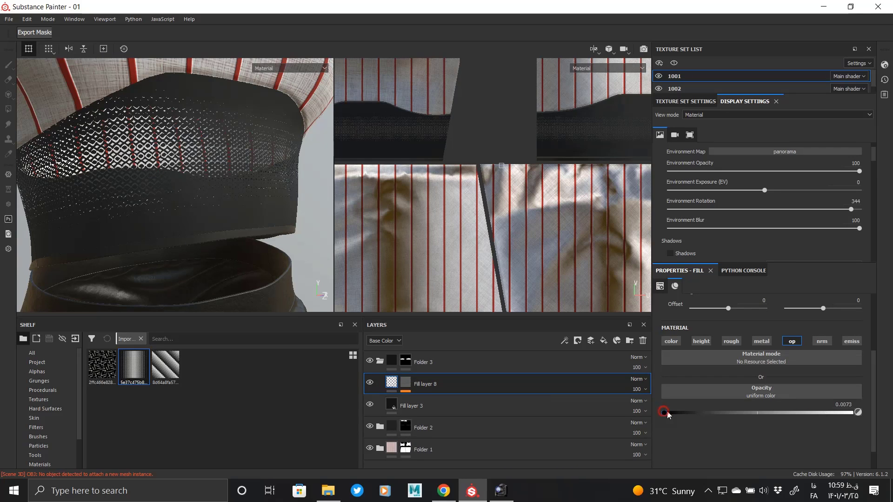
alt+click(406, 382)
right_click(411, 378)
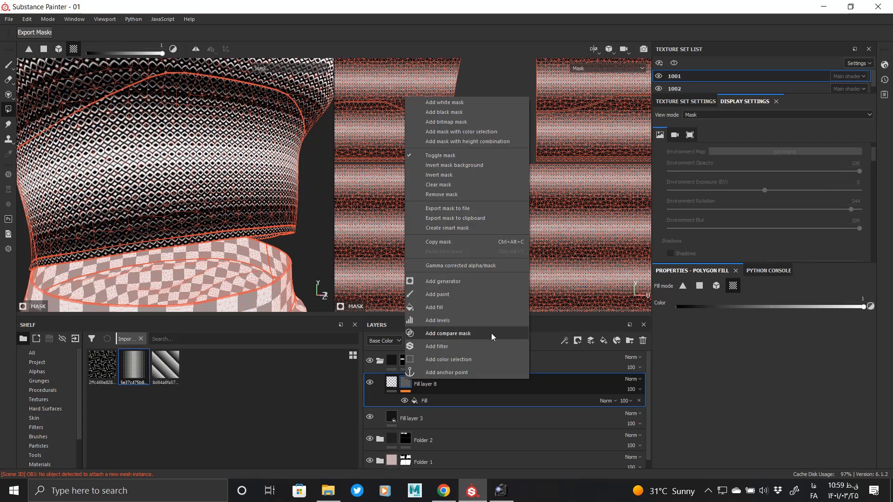
click(452, 347)
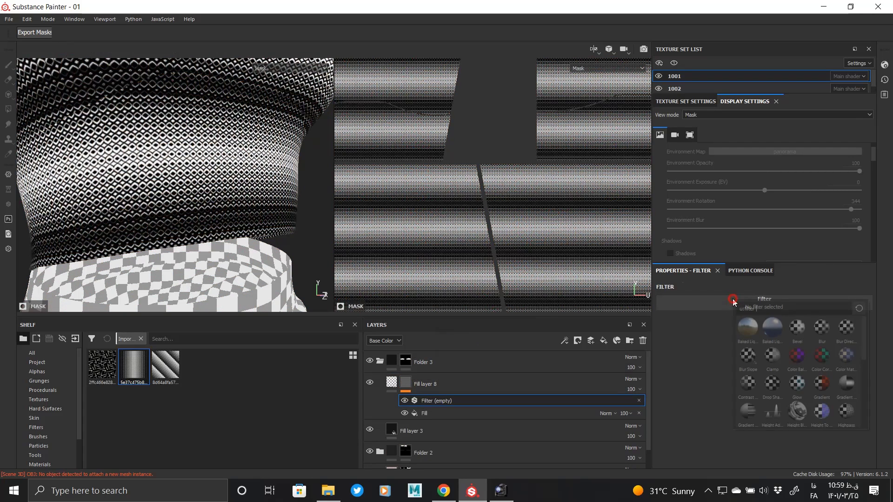
click(640, 401)
- Add Levels to Fill layer 8's mask and narrow the input range to about 0.16–0.62 with the midtone near 0.83
right_click(412, 384)
click(453, 327)
mouse_move(764, 310)
mouse_down()
mouse_move(777, 310)
mouse_move(760, 309)
mouse_up()
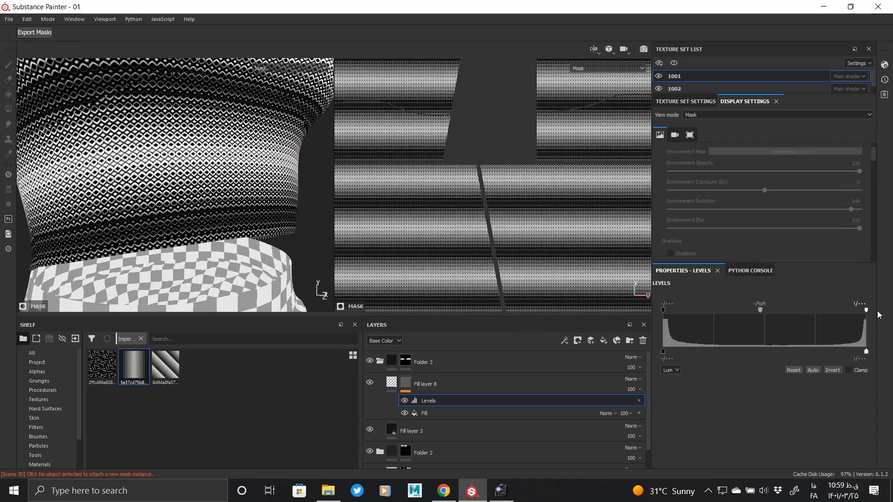
drag(866, 309, 788, 311)
drag(663, 310, 738, 309)
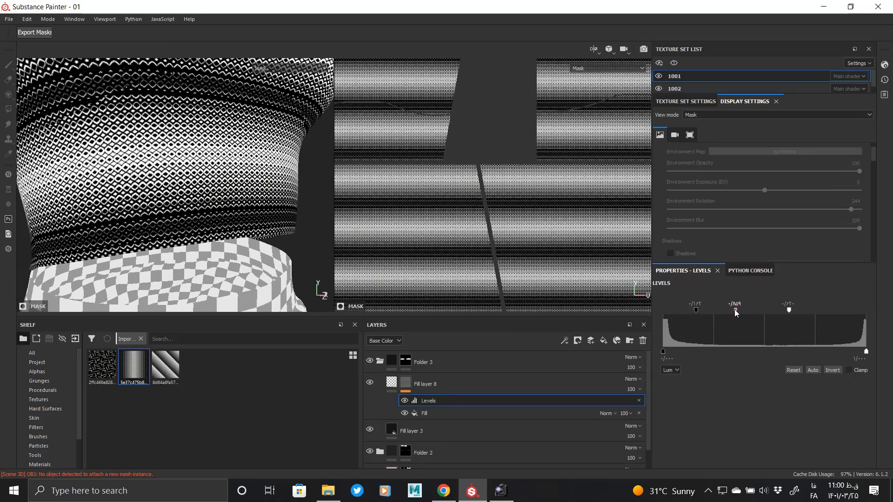
click(391, 382)
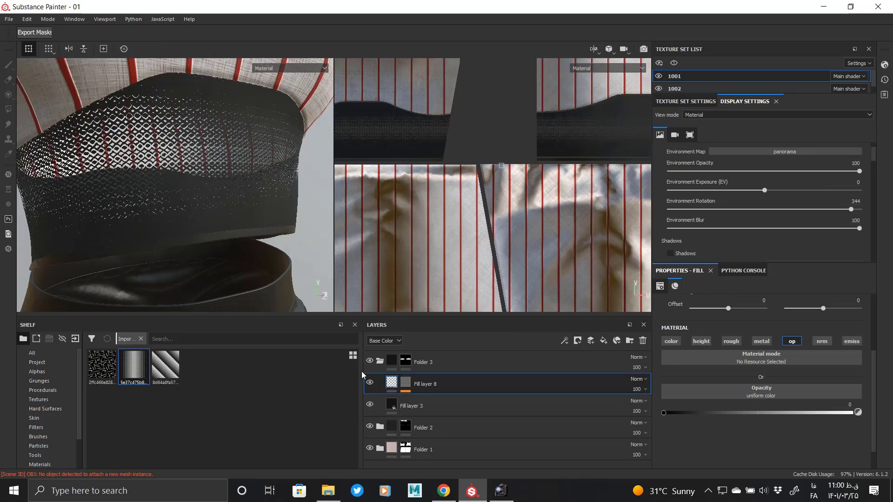
- Try a lighter grey base color on Fill layer 3 and return it to near-black
alt+drag(219, 213, 193, 221)
click(419, 405)
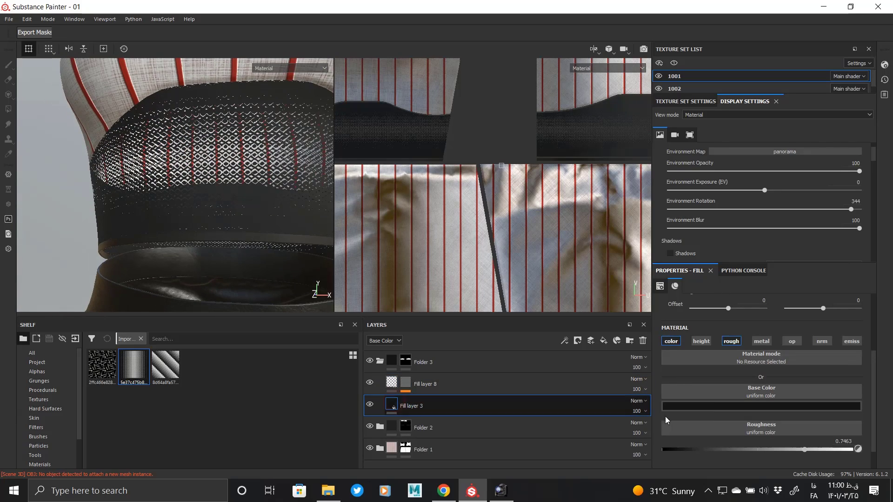
click(746, 406)
drag(746, 388, 720, 308)
alt+drag(156, 156, 153, 207)
click(761, 406)
drag(876, 346, 874, 390)
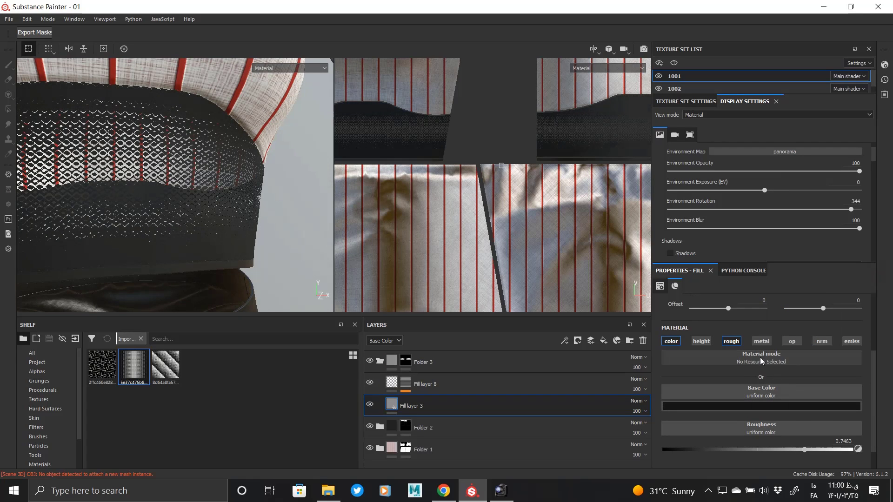
- Lower Fill layer 3's roughness to about 0.2 for a glossier waistband
scroll(769, 419, down, 1)
drag(769, 419, 700, 415)
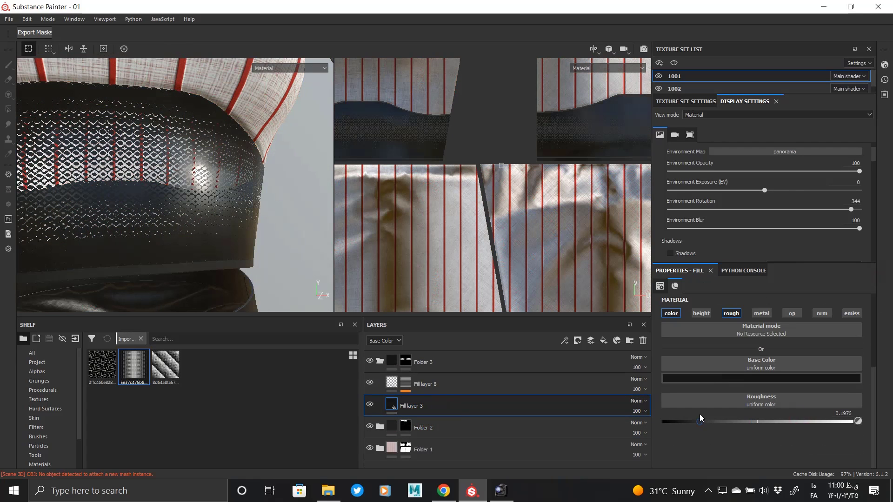
alt+drag(127, 213, 214, 209)
- Enable the height channel on Fill layer 8 and set its height to about 0.13
click(393, 382)
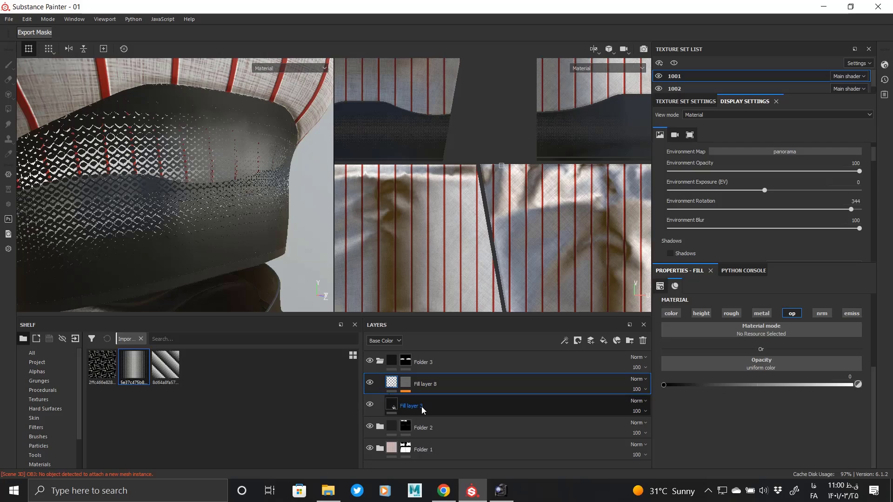
alt+drag(165, 249, 242, 260)
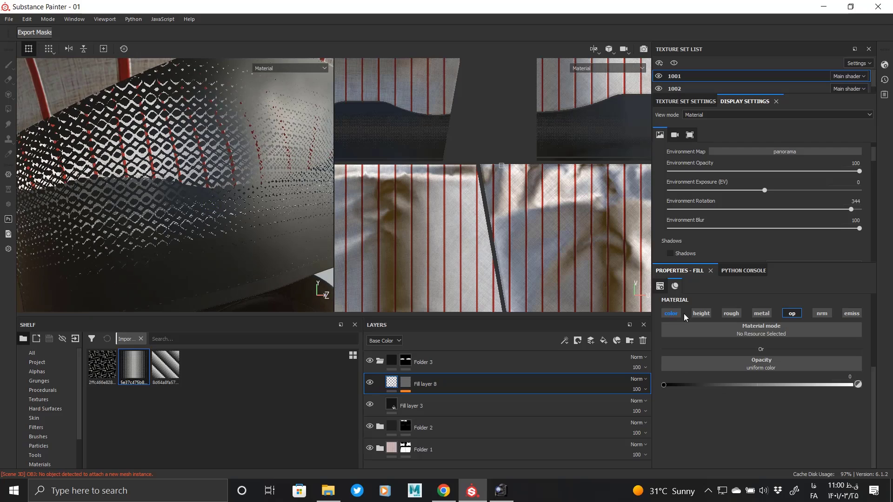
click(701, 313)
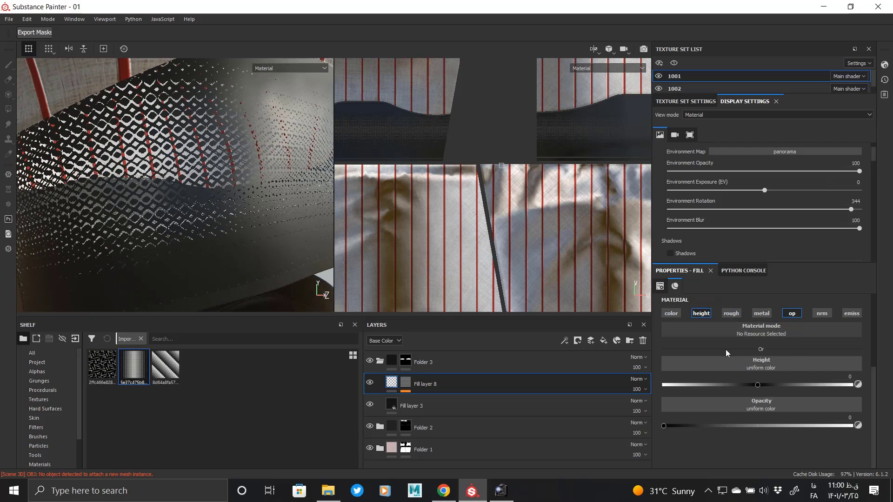
click(761, 386)
drag(761, 385, 771, 386)
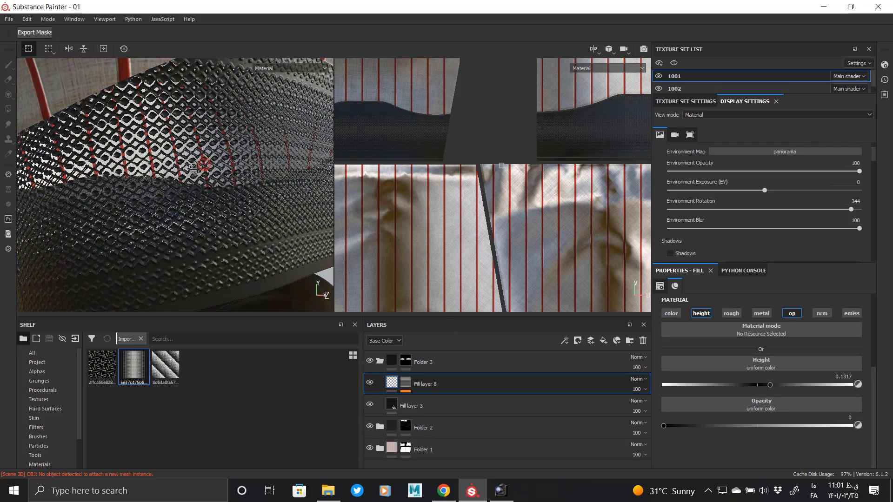
- Reduce Fill layer 8's height to about 0.073, and enable its roughness channel with a value of about 0.62
alt+drag(204, 166, 279, 186)
shift+right_drag(270, 209, 243, 210)
alt+drag(244, 210, 287, 177)
alt+drag(242, 155, 260, 212)
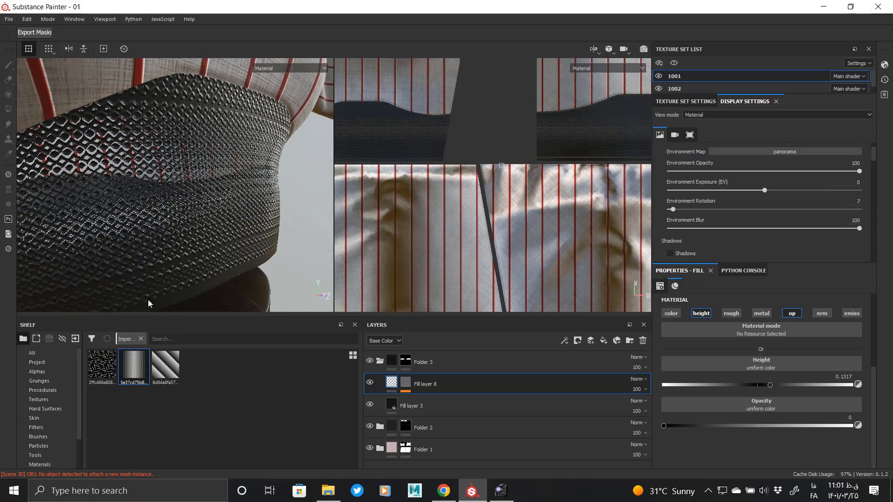
mouse_move(770, 385)
mouse_down()
mouse_move(750, 388)
mouse_move(762, 387)
mouse_up()
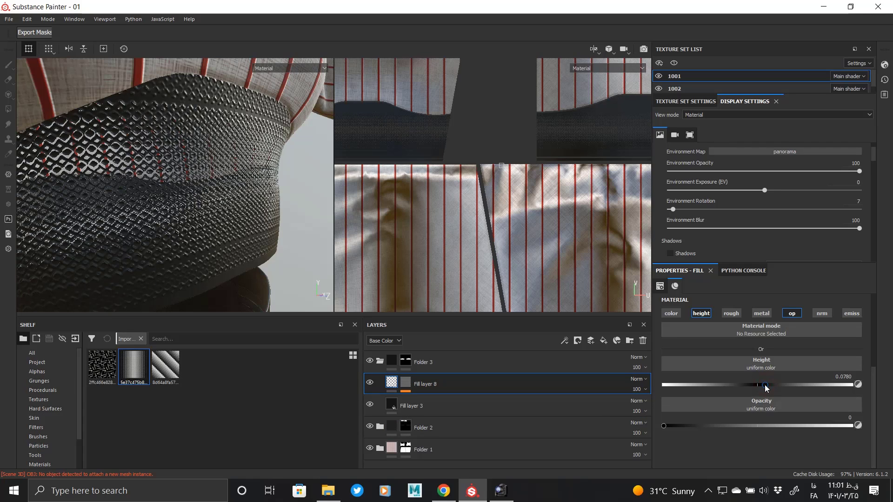
click(736, 314)
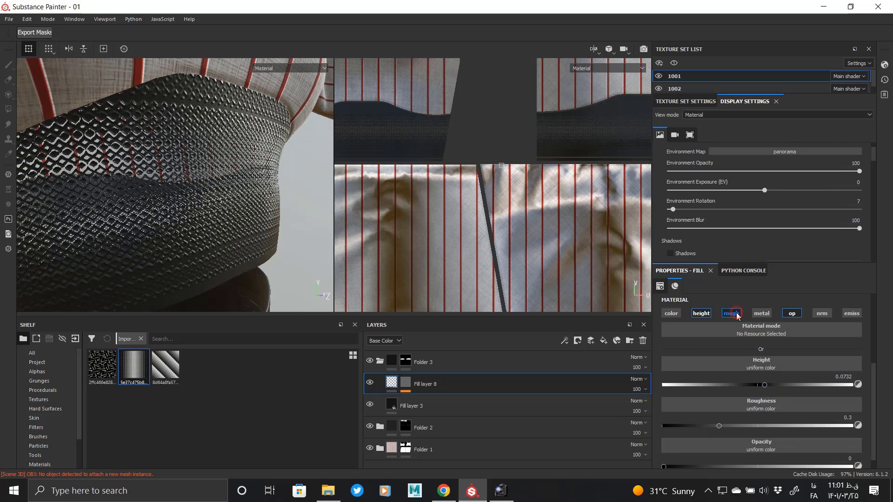
scroll(743, 433, down, 1)
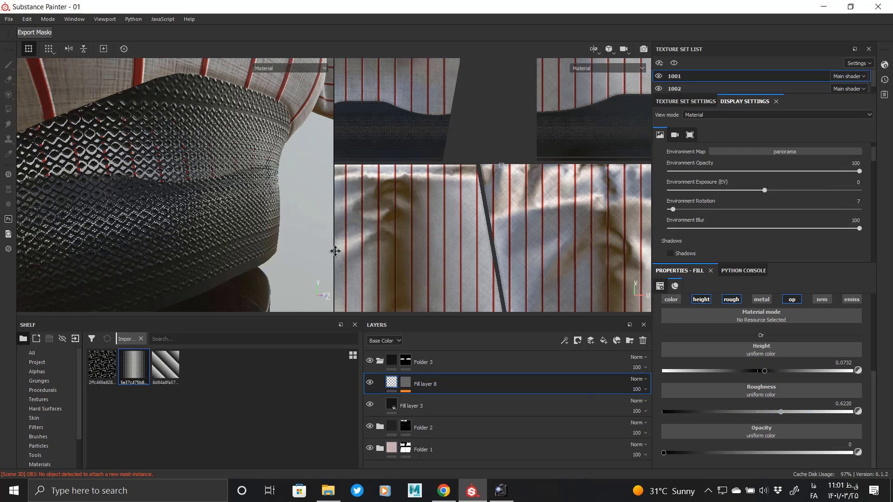
- Examine the perforated waistband from several angles and distances under rotated environment lighting
alt+drag(263, 225, 144, 160)
alt+right_drag(144, 160, 66, 177)
alt+drag(66, 178, 124, 214)
shift+right_drag(125, 214, 198, 210)
alt+drag(198, 209, 251, 205)
alt+right_drag(203, 188, 46, 166)
alt+middle_drag(203, 197, 236, 205)
alt+right_drag(236, 194, 70, 161)
alt+drag(84, 180, 185, 180)
alt+right_drag(189, 197, 138, 126)
alt+drag(138, 125, 106, 183)
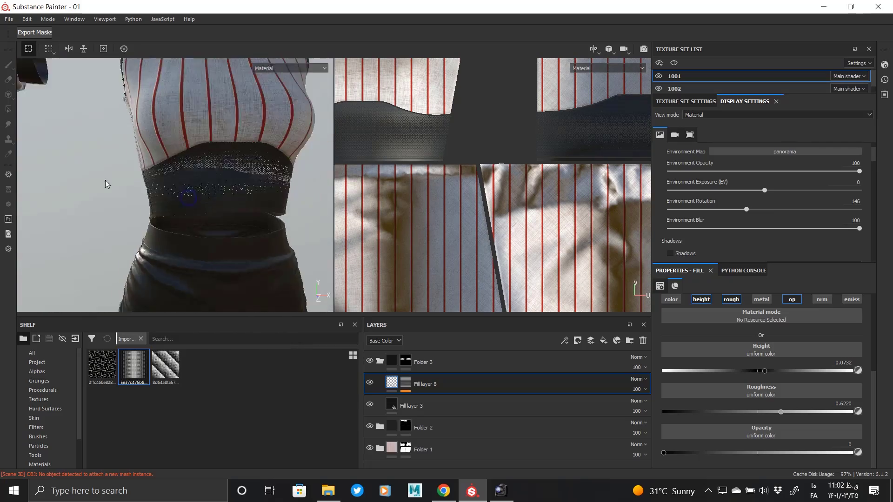
alt+middle_drag(200, 186, 182, 222)
alt+drag(182, 222, 228, 206)
alt+right_drag(201, 232, 207, 283)
alt+middle_drag(207, 284, 185, 229)
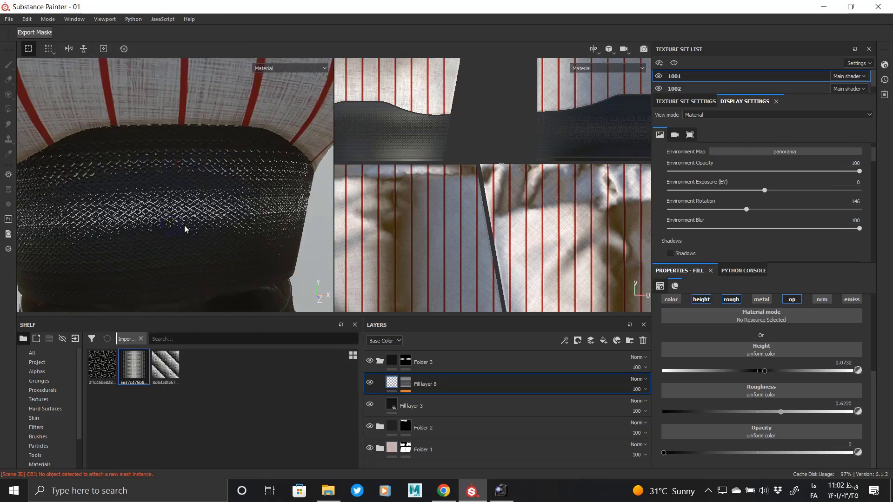
alt+right_drag(186, 229, 229, 194)
- Set the black input of the Levels on Fill layer 8's mask to 0 and lower its midtone and white inputs
alt+click(407, 383)
click(428, 400)
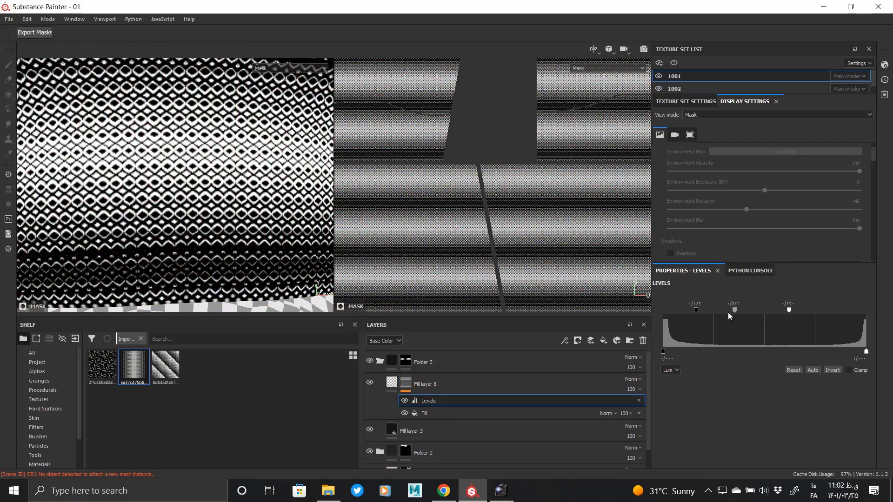
drag(727, 312, 640, 310)
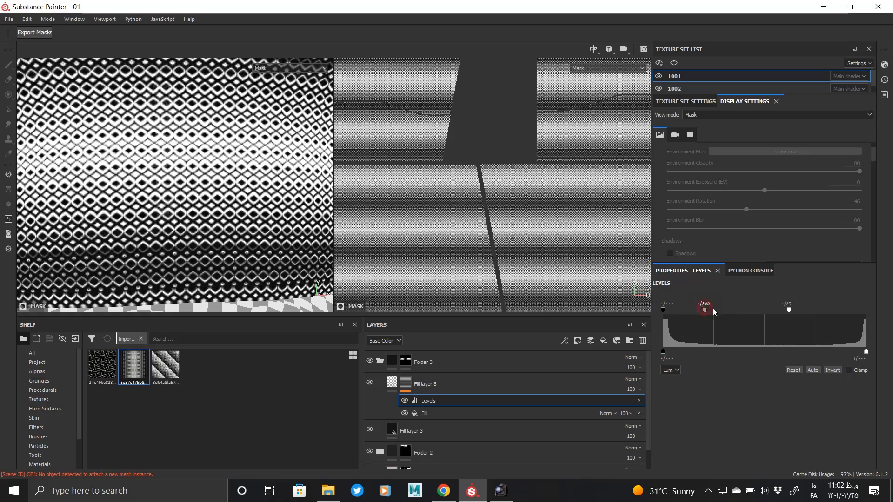
drag(713, 309, 713, 312)
drag(789, 311, 756, 310)
click(393, 384)
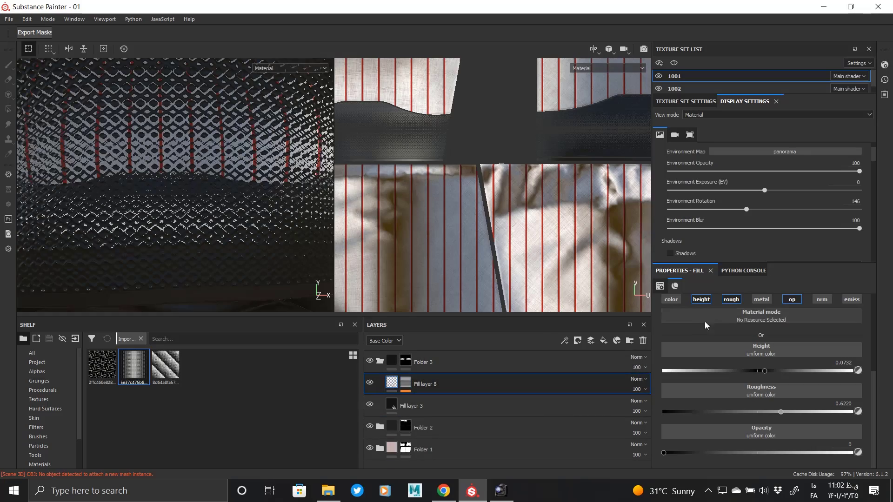
- Set the size of texture set 1001 to 4096 to sharpen the waistband pattern
scroll(127, 196, down, 10)
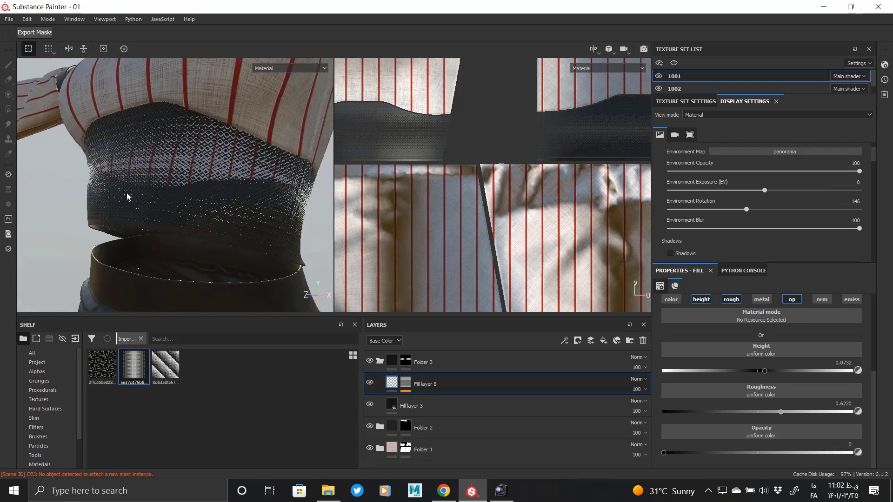
alt+drag(127, 193, 110, 191)
scroll(769, 364, up, 5)
scroll(710, 206, up, 1)
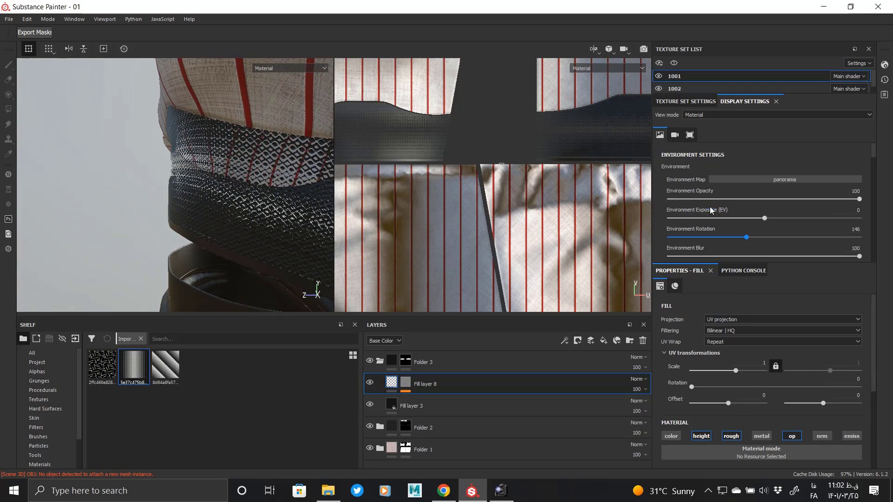
click(686, 101)
click(716, 193)
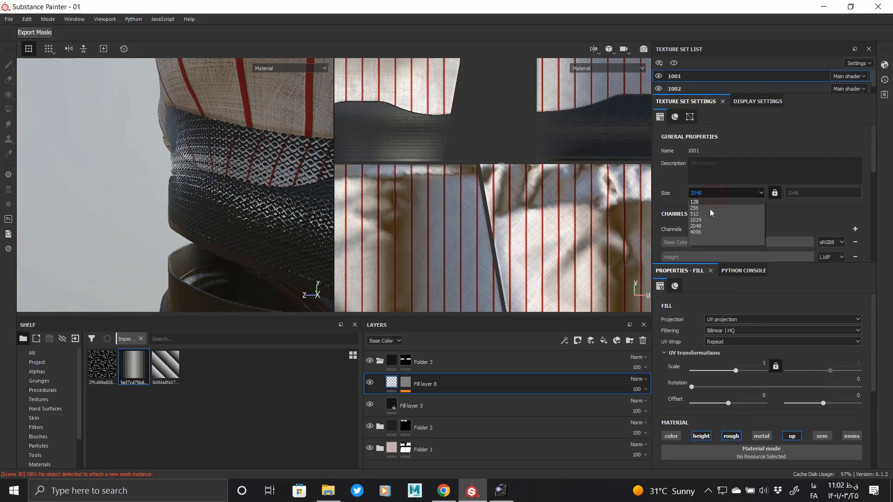
click(708, 232)
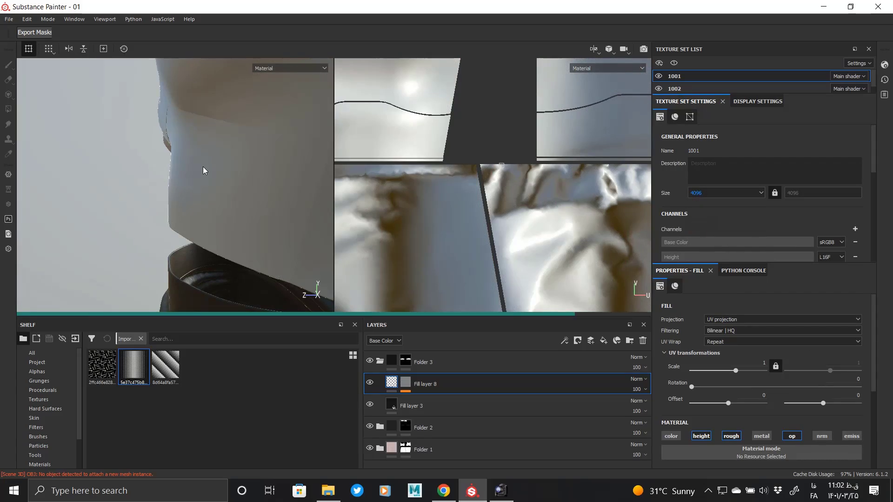
- Add a new fill layer above Fill layer 8 in Folder 3 and give it a black mask
alt+drag(203, 170, 158, 209)
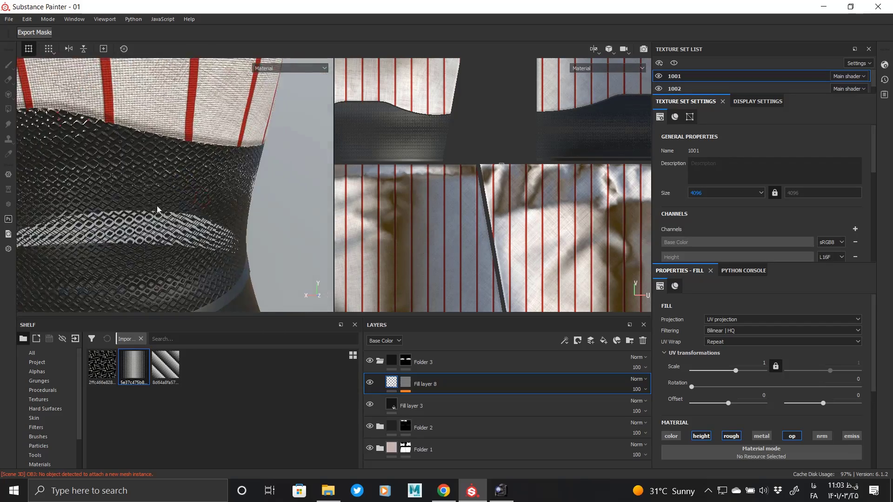
alt+right_drag(158, 209, 198, 200)
alt+middle_drag(198, 200, 198, 238)
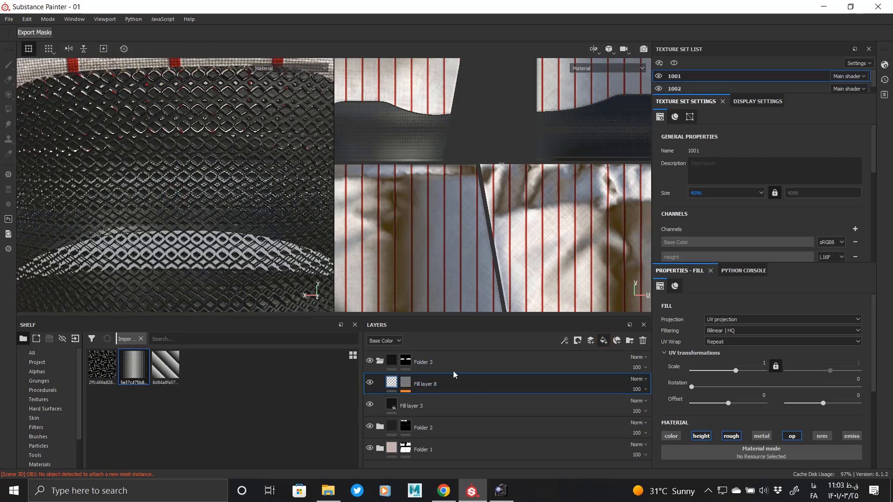
right_click(403, 391)
click(491, 17)
- Add a fill to Fill layer 9's mask and assign the White Noise procedural to it
right_click(407, 381)
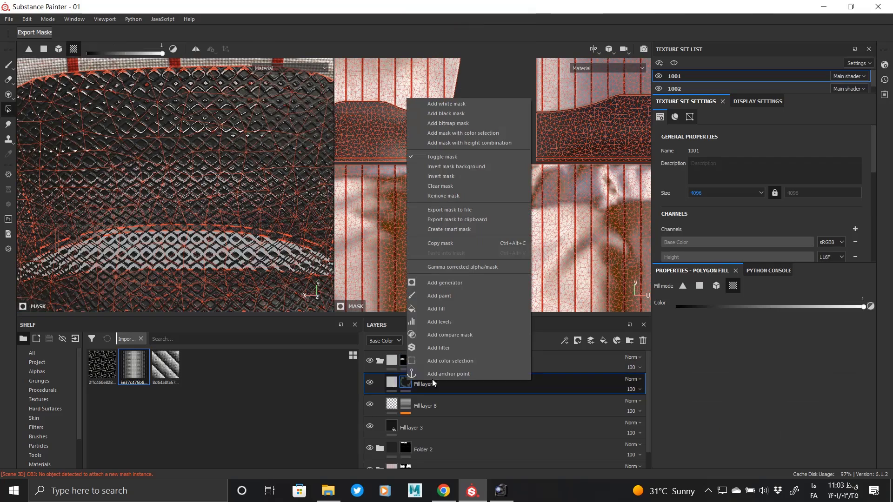
click(437, 308)
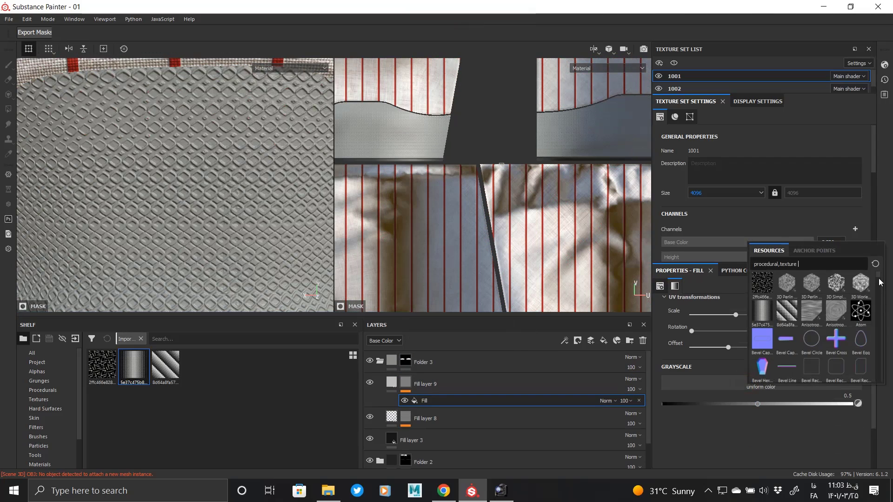
click(832, 343)
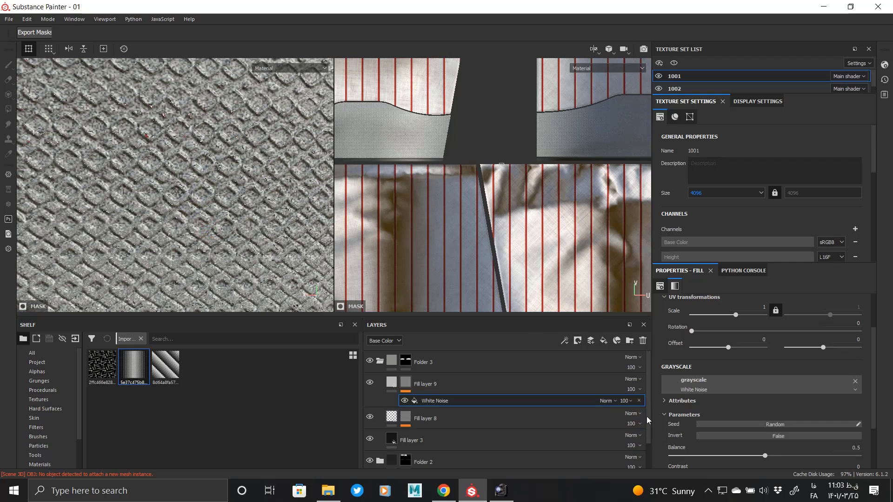
- Restrict Fill layer 9 to the height channel and set its height to 0.0244 for a slight raised grain
click(396, 384)
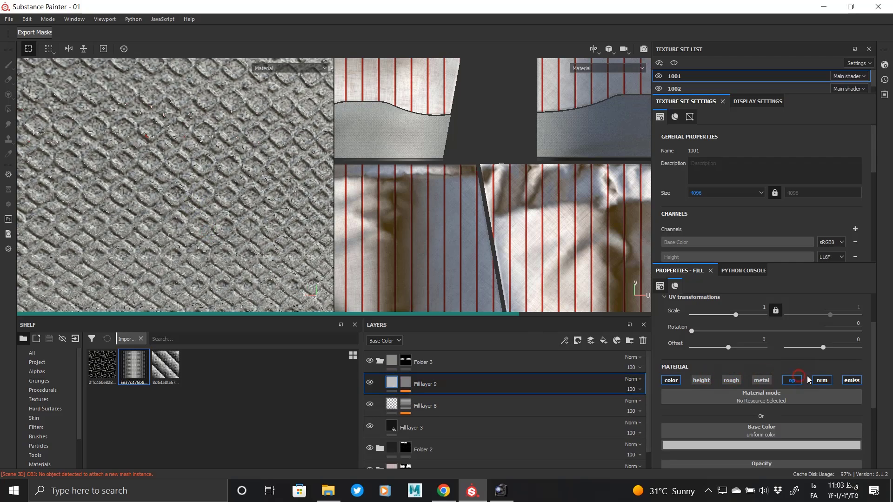
click(851, 381)
click(701, 380)
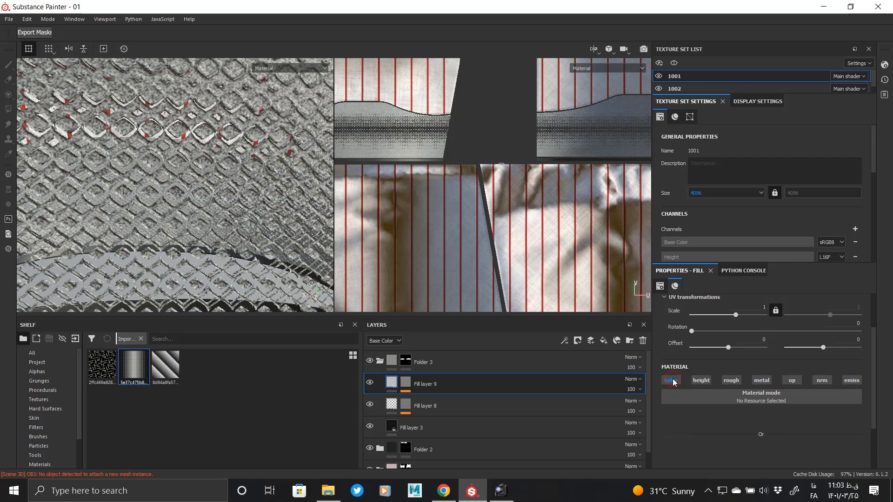
click(673, 380)
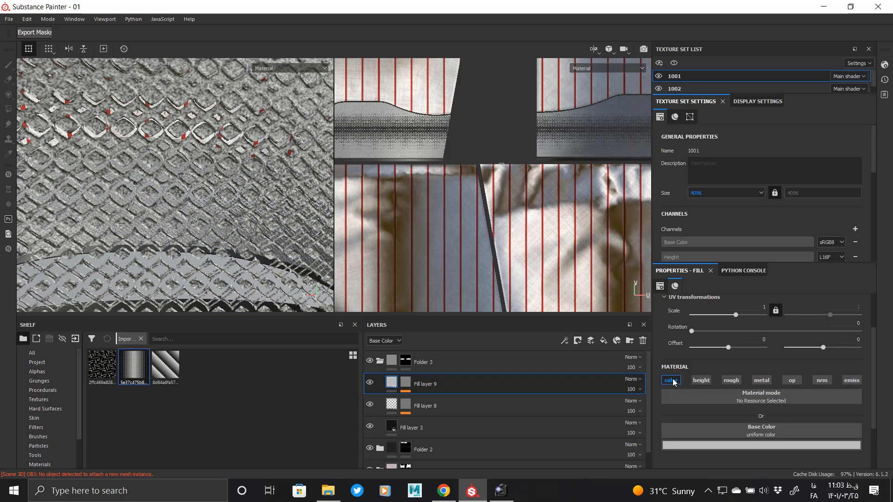
click(672, 380)
scroll(714, 400, down, 1)
drag(762, 426, 762, 423)
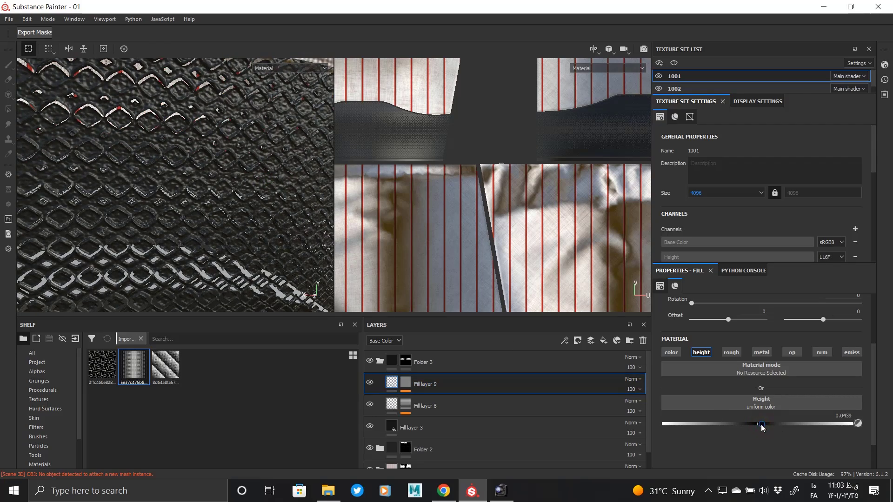
- Save the project
alt+drag(218, 238, 162, 187)
alt+right_drag(162, 187, 133, 177)
key(ctrl+s)
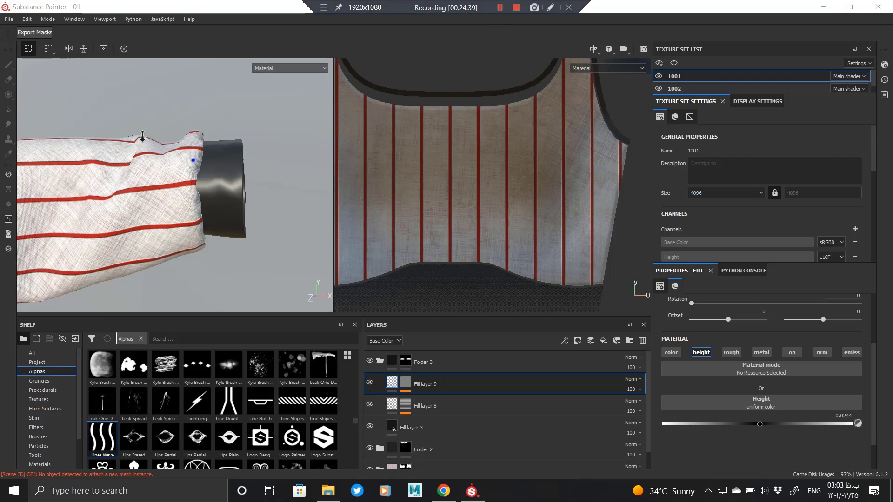
- Collapse Folder 3 and set the size of texture set 1001 to 2048
alt+drag(142, 137, 279, 182)
scroll(284, 184, down, 5)
alt+middle_drag(285, 185, 361, 187)
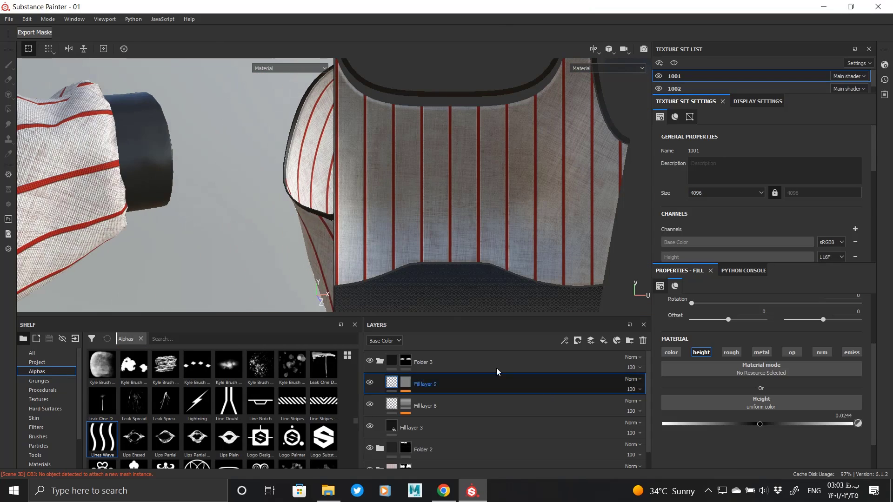
click(379, 361)
click(406, 385)
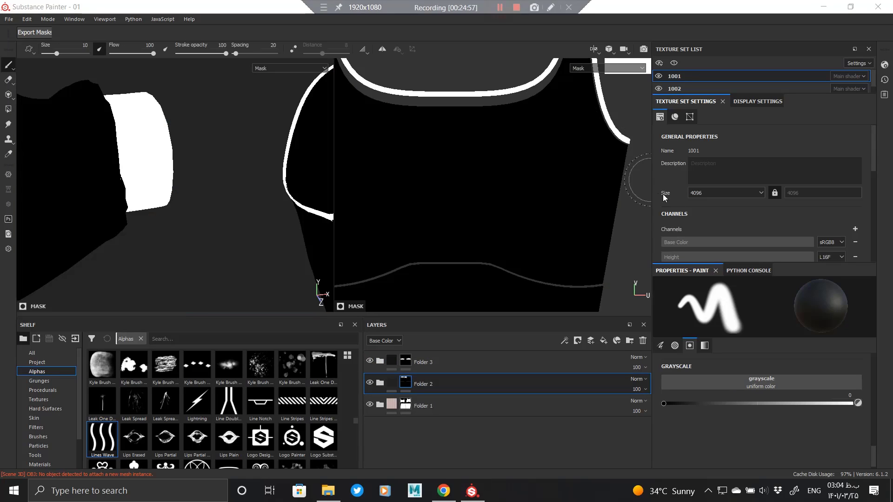
click(704, 226)
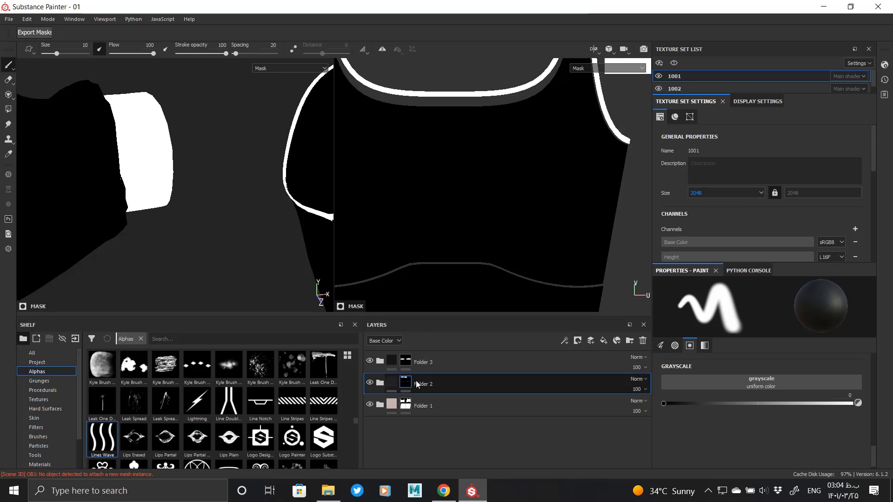
- Select Fill layer 2 in Folder 2 and set its roughness to 0.8488
click(415, 401)
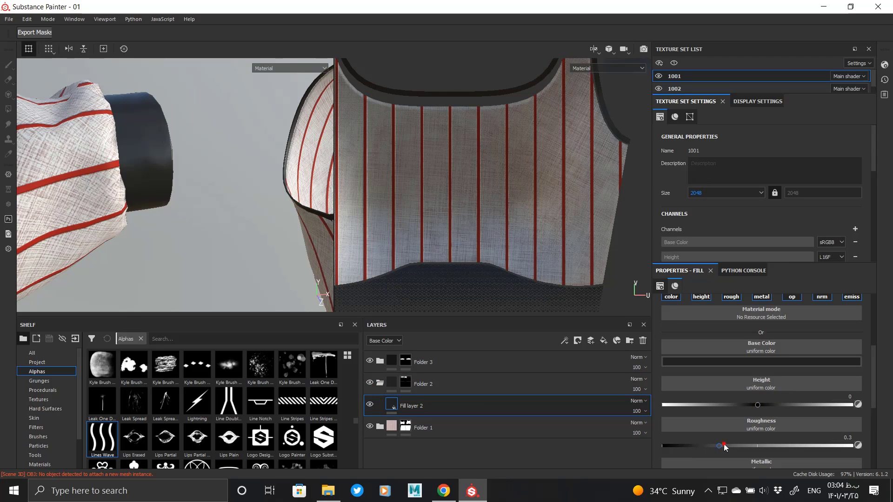
drag(828, 445, 825, 445)
alt+right_drag(155, 199, 149, 180)
alt+drag(149, 180, 8, 173)
alt+right_drag(47, 176, 646, 370)
- Set the base color of Fill layer 2 to white for the cuffs and neckline trims
scroll(761, 386, up, 2)
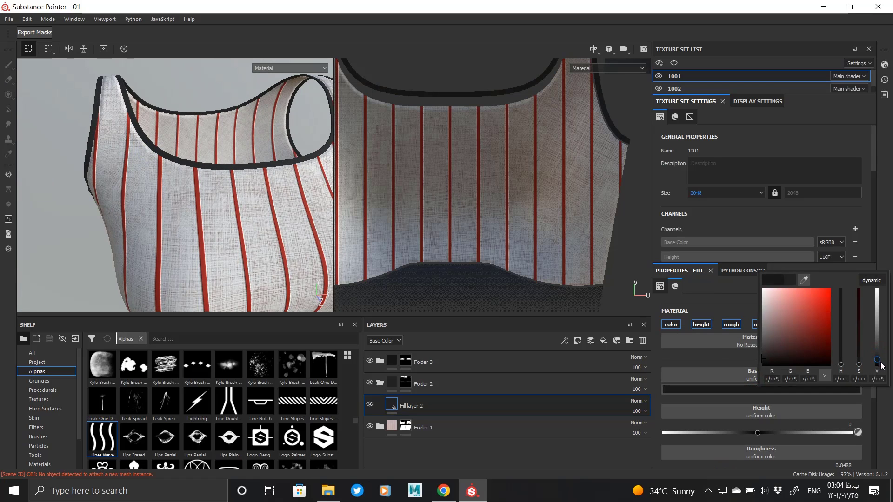
drag(883, 284, 884, 278)
alt+right_drag(158, 139, 25, 127)
alt+drag(219, 200, 182, 204)
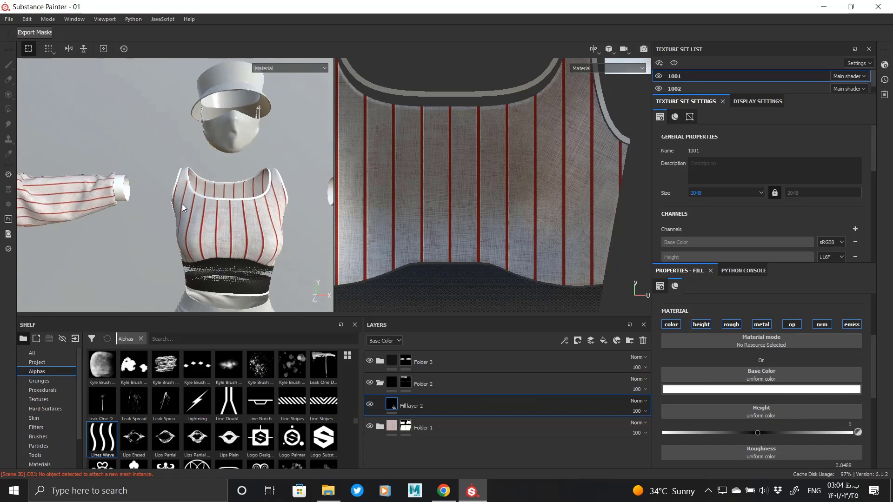
alt+right_drag(182, 204, 235, 223)
alt+middle_drag(235, 224, 225, 175)
mouse_move(224, 175)
alt+mouse_down()
mouse_move(134, 189)
mouse_move(219, 184)
alt+mouse_up()
alt+right_drag(172, 186, 200, 185)
alt+middle_drag(200, 185, 223, 197)
- Darken the base color of Fill layer 2 slightly to an off-white
right_click(155, 140)
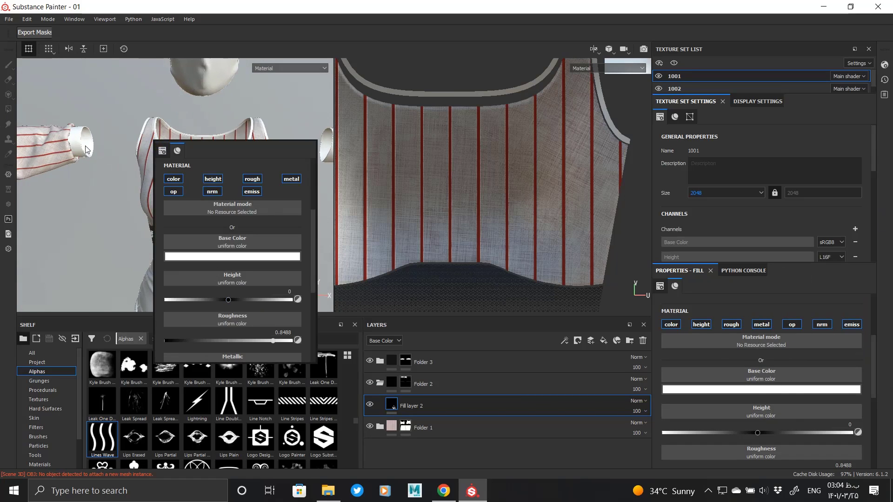
alt+right_drag(149, 138, 179, 135)
alt+drag(175, 157, 156, 168)
alt+right_drag(156, 168, 189, 167)
click(709, 391)
drag(847, 308, 846, 299)
alt+drag(183, 188, 233, 249)
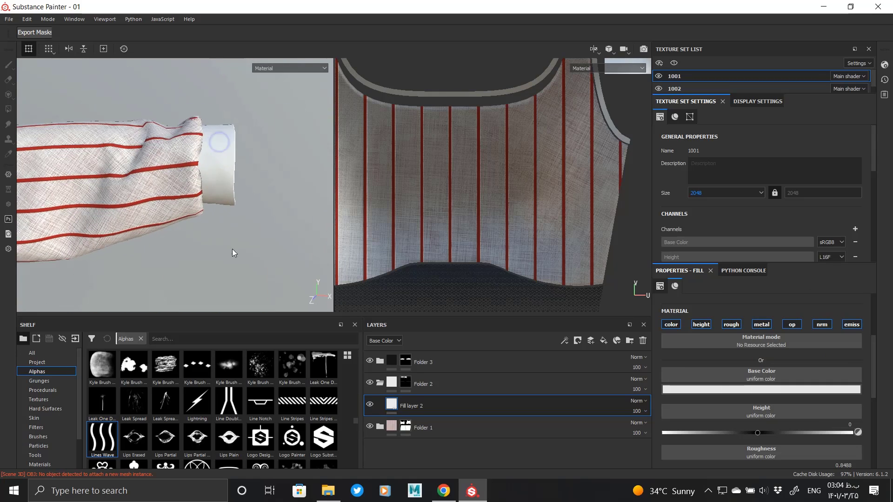
- Add a new fill layer above Fill layer 2 in Folder 2 and give it a black mask
click(604, 341)
right_click(399, 404)
click(449, 127)
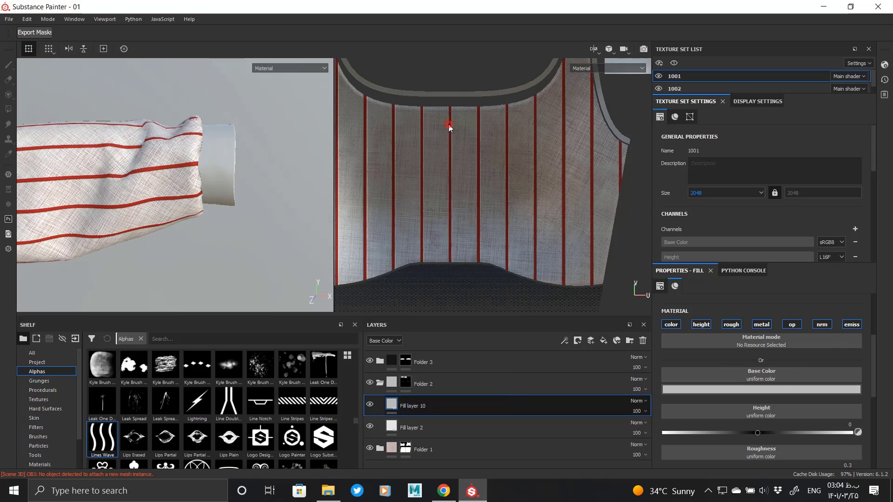
- Add a fill to Fill layer 10's mask and assign the Checker 1 procedural to it
right_click(408, 403)
click(445, 330)
click(761, 326)
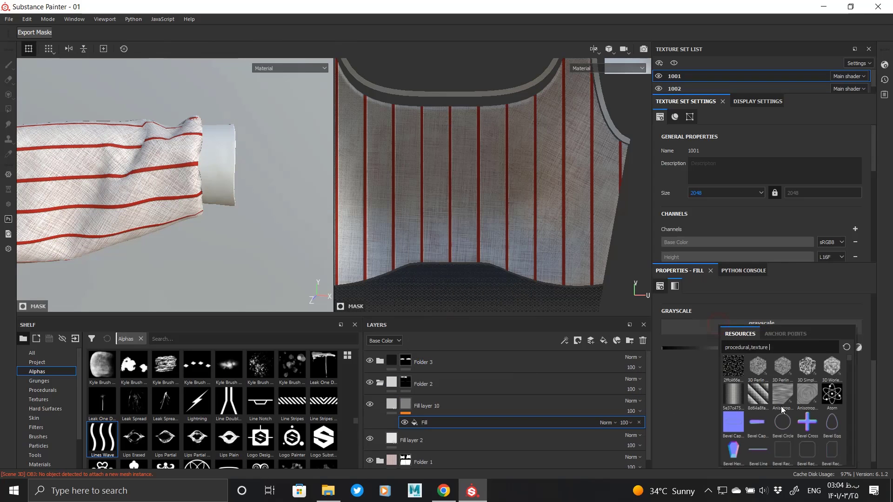
scroll(785, 415, down, 3)
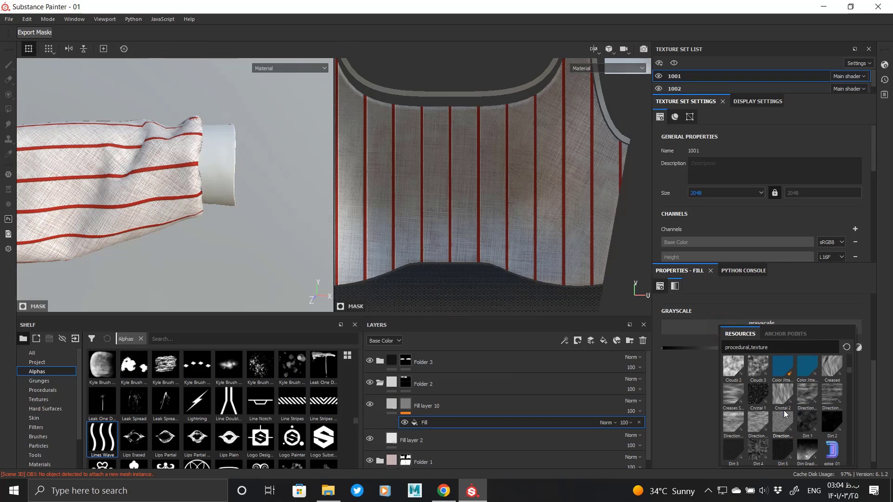
click(806, 382)
- Preview Fill layer 10's mask and set the UV scale of its Checker 1 fill to 22.98
alt+click(458, 422)
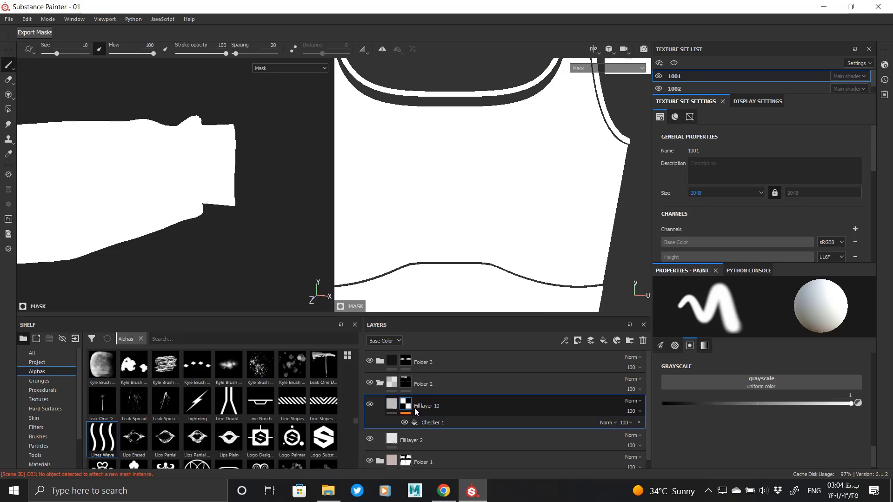
scroll(722, 432, down, 1)
click(686, 421)
scroll(753, 403, up, 3)
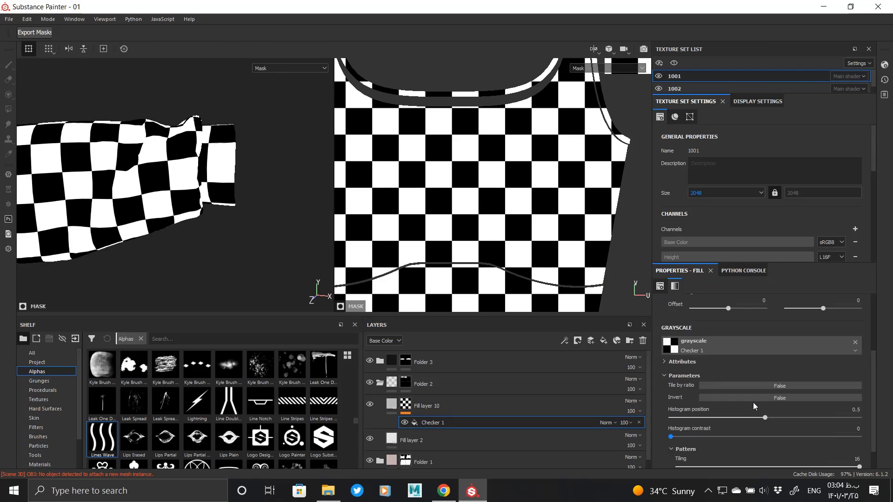
mouse_move(749, 371)
mouse_down()
mouse_move(741, 371)
mouse_move(749, 370)
mouse_up()
scroll(243, 182, up, 5)
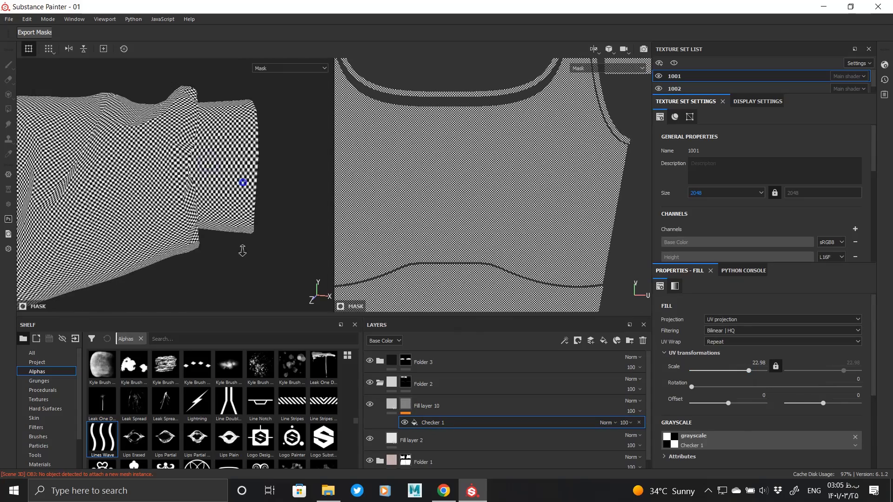
- Restrict Fill layer 10 to the height channel and set its height to 0.0537
click(389, 406)
click(763, 436)
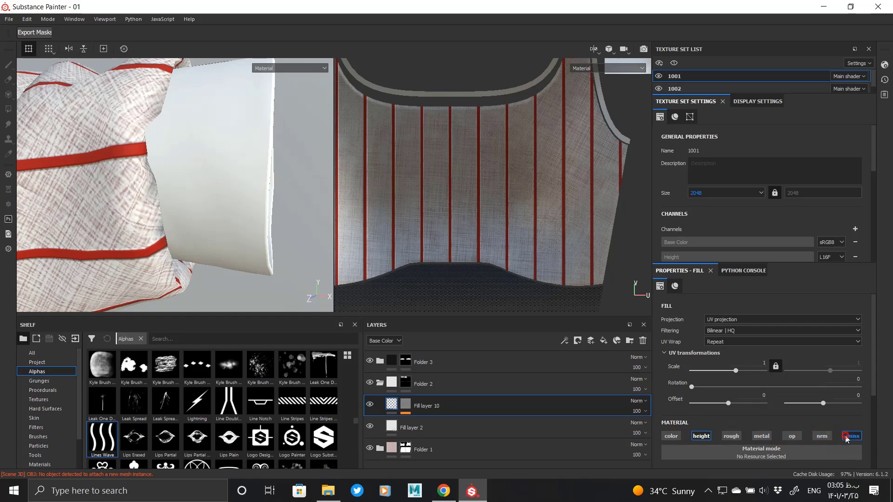
scroll(847, 440, down, 1)
drag(754, 429, 763, 426)
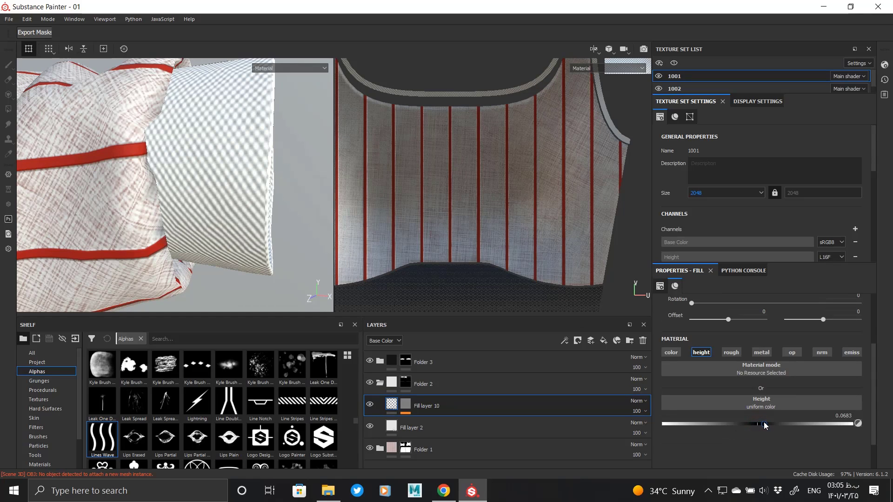
- Examine the raised checker texture on the neckline trim and the sleeve cuffs
alt+drag(278, 239, 234, 208)
alt+drag(255, 286, 219, 235)
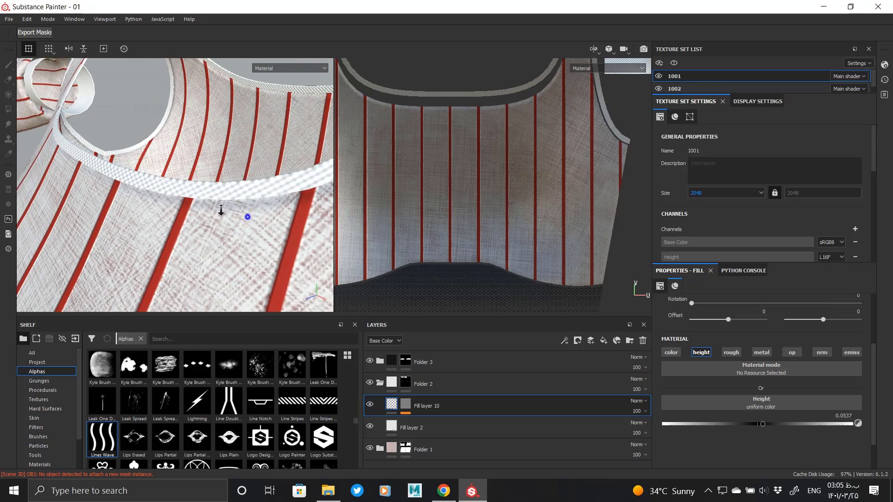
alt+right_drag(221, 210, 176, 198)
alt+middle_drag(177, 198, 156, 74)
alt+middle_drag(214, 252, 209, 279)
alt+drag(195, 169, 260, 164)
alt+middle_drag(112, 93, 209, 153)
alt+drag(215, 167, 207, 214)
alt+right_drag(208, 213, 270, 309)
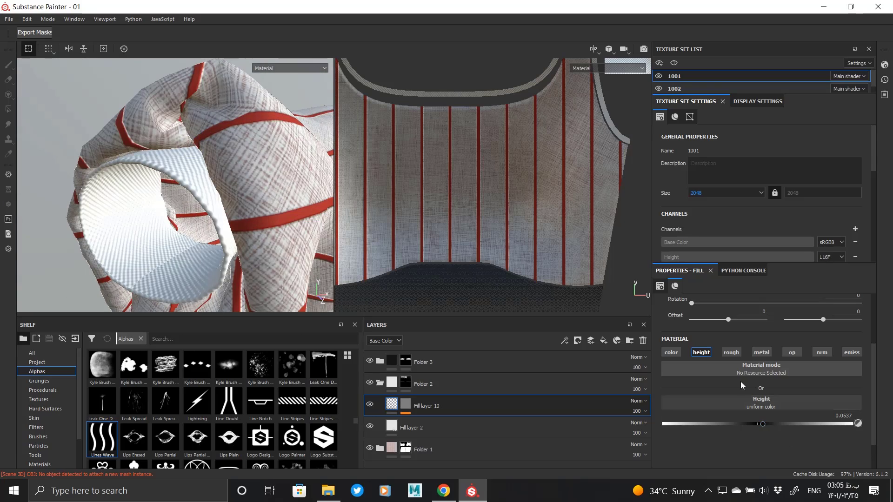
- Darken the base color of Fill layer 2 further to a light grey
click(421, 427)
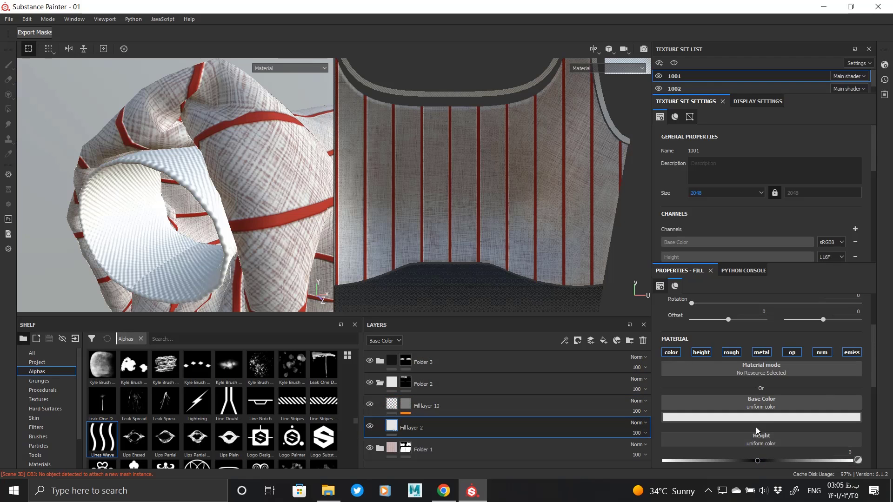
click(756, 418)
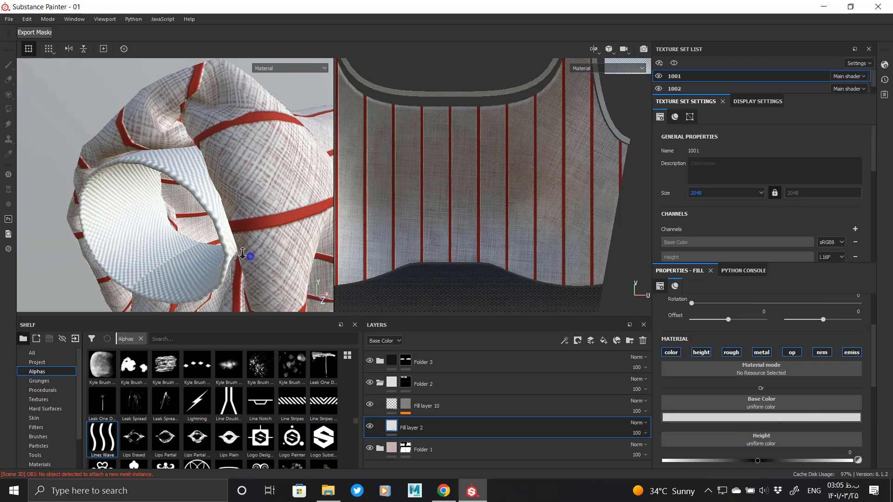
alt+drag(249, 255, 261, 189)
alt+right_drag(261, 190, 48, 216)
alt+drag(48, 216, 177, 212)
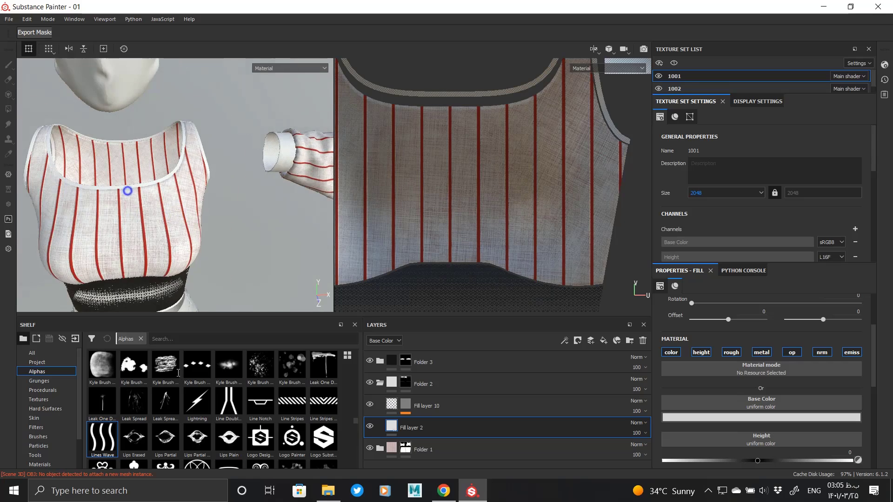
- Set the UV scale of the Checker 1 fill in Fill layer 10's mask to 30.54 for a finer weave
scroll(123, 194, up, 5)
click(477, 408)
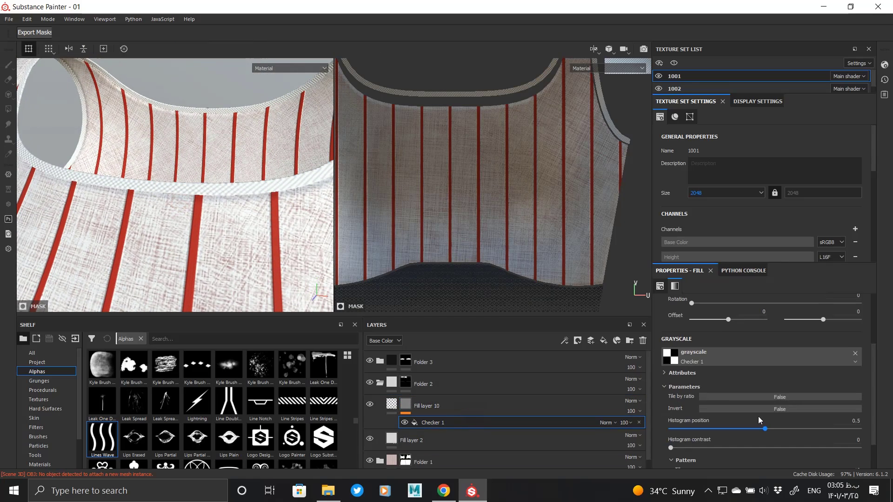
scroll(763, 427, up, 2)
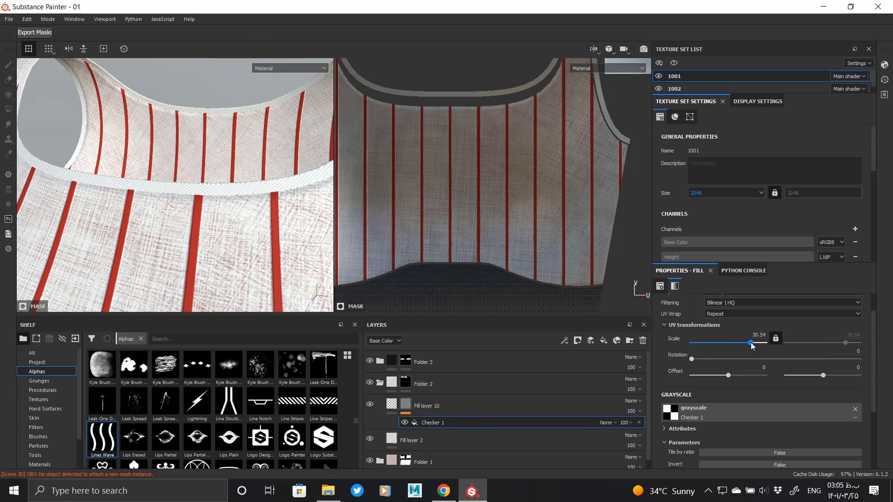
scroll(111, 160, down, 3)
alt+middle_drag(110, 161, 233, 185)
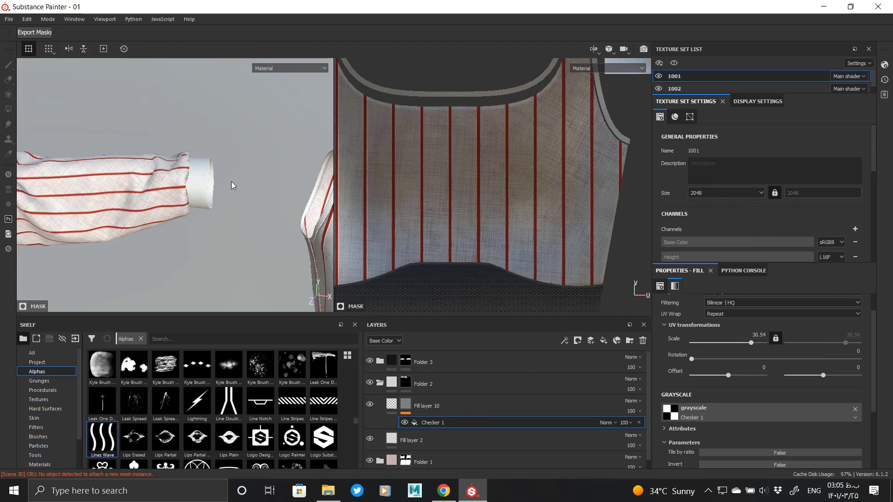
- Enable the color channel on Fill layer 10 and set its base color to a light grey
alt+right_drag(213, 149, 213, 319)
alt+right_drag(182, 252, 215, 247)
alt+drag(215, 247, 218, 253)
click(397, 408)
click(393, 406)
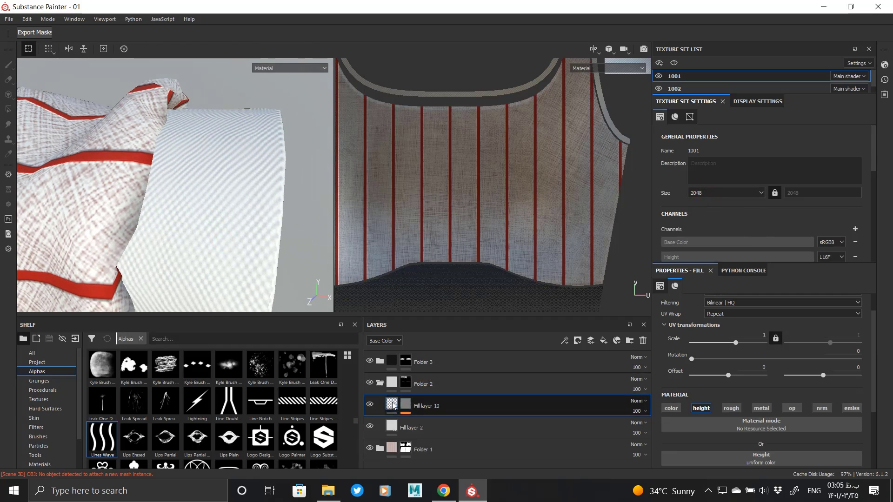
click(674, 408)
scroll(738, 407, down, 1)
click(763, 445)
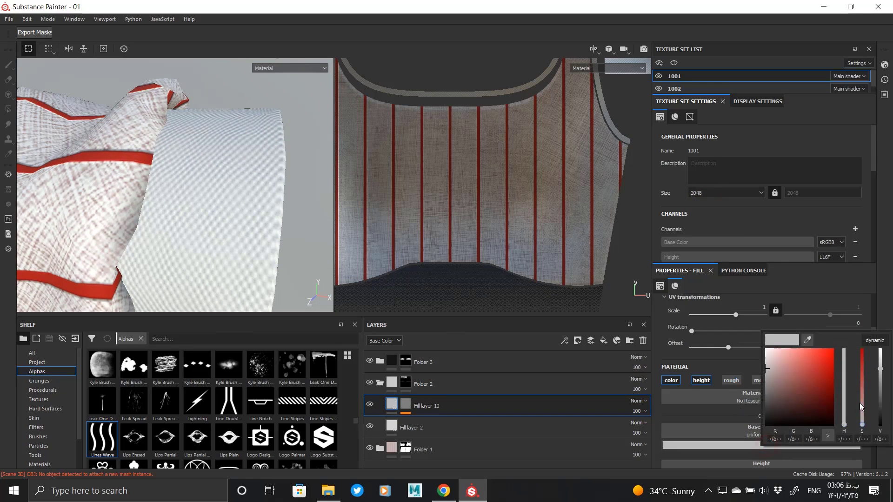
drag(879, 370, 880, 381)
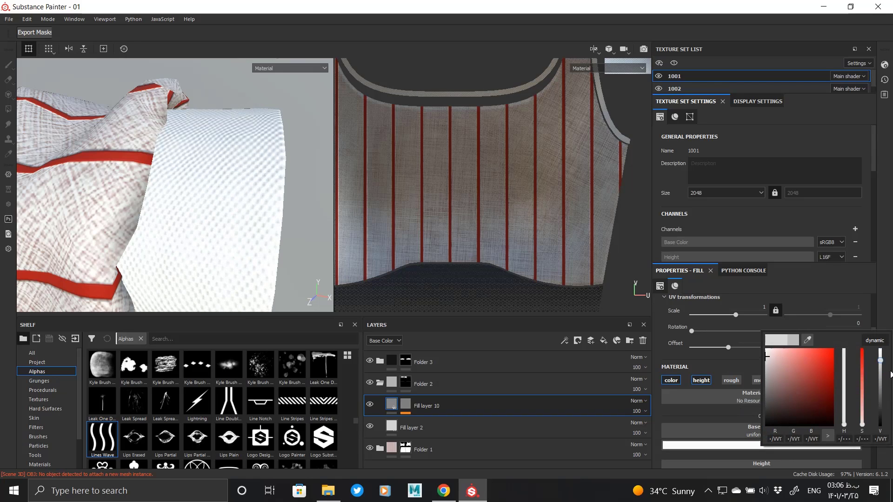
- Set the size of texture set 1001 to 4096
alt+drag(243, 209, 236, 280)
alt+right_drag(236, 275, 238, 302)
alt+right_drag(245, 220, 261, 237)
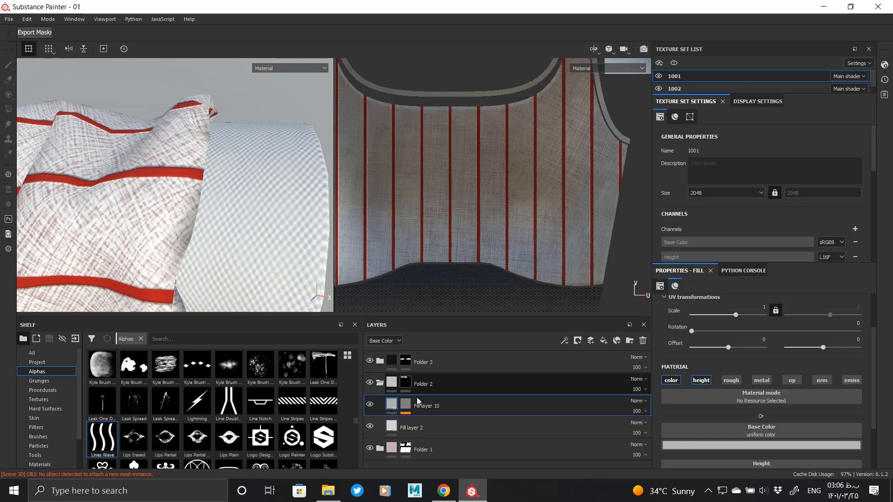
click(696, 232)
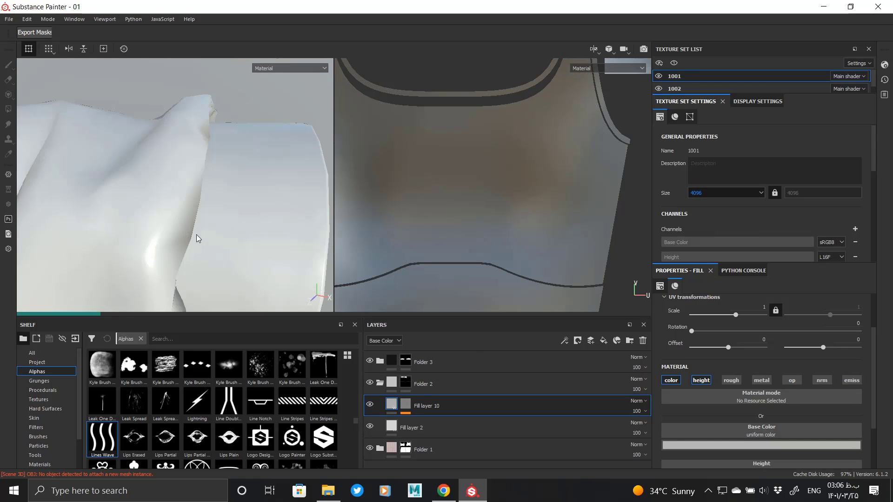
alt+drag(245, 228, 245, 182)
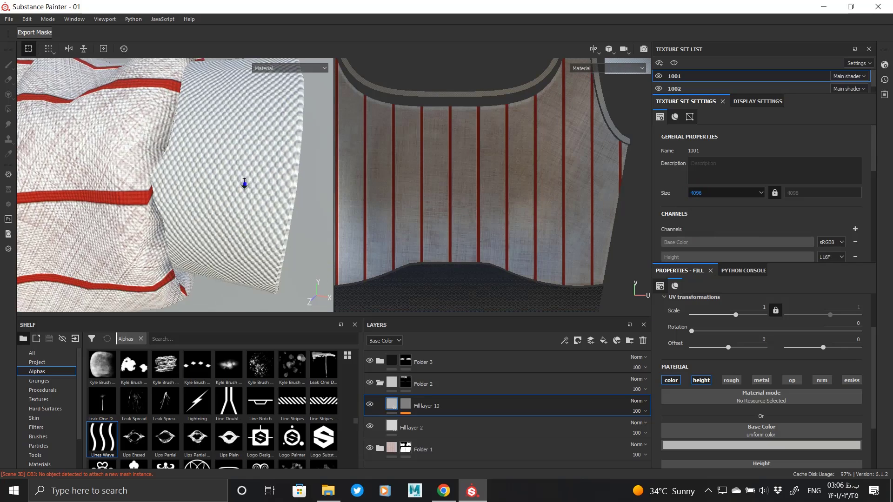
- Lower the height of Fill layer 10 to 0.0293 to soften the cuff's checker relief
alt+right_drag(245, 182, 260, 230)
scroll(760, 412, down, 2)
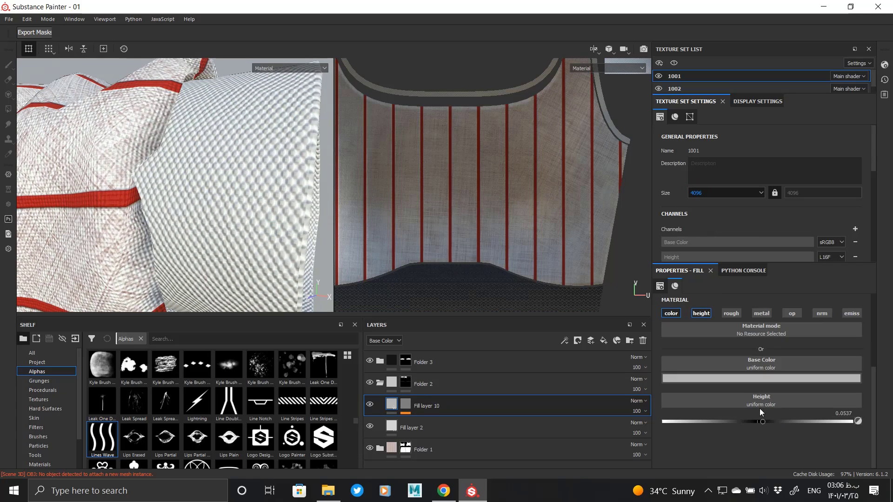
drag(760, 421, 761, 421)
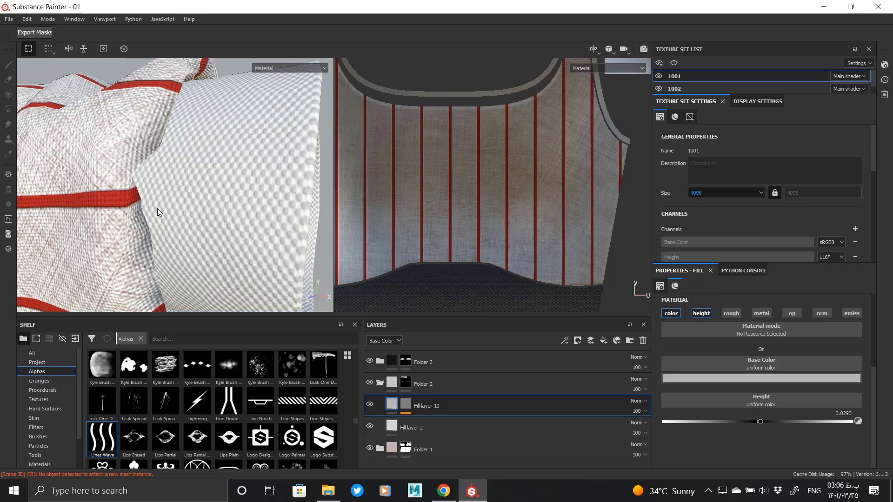
- Examine the checker relief on both sleeve cuffs and the waist trim of the top from several angles
alt+right_drag(157, 213, 152, 189)
alt+drag(152, 189, 274, 178)
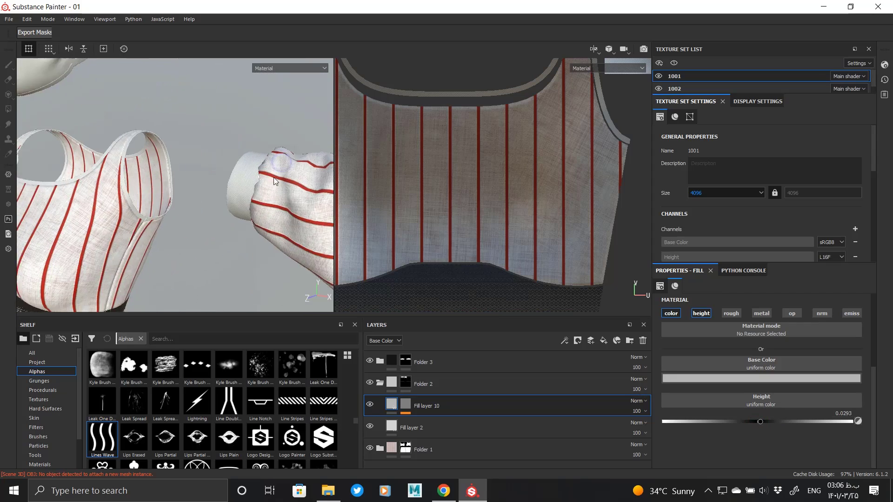
alt+right_drag(273, 177, 247, 214)
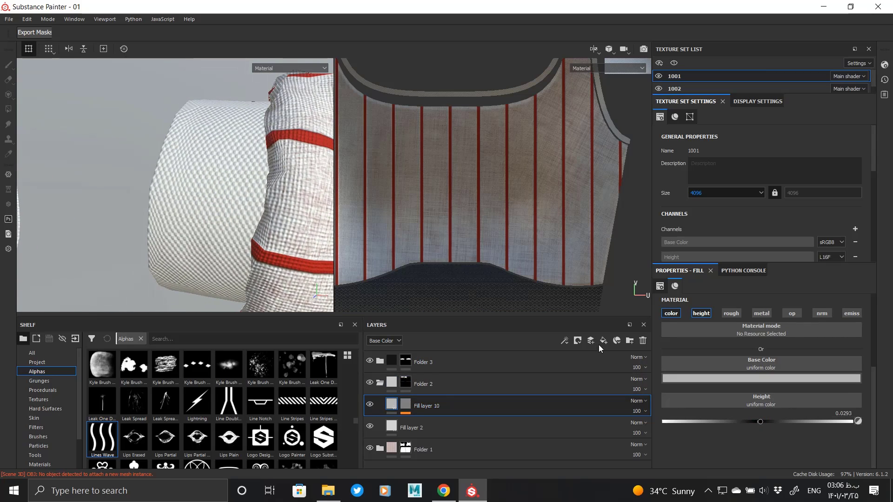
mouse_move(154, 205)
alt+mouse_down()
mouse_move(124, 200)
mouse_move(243, 190)
mouse_move(241, 328)
mouse_move(118, 217)
mouse_move(143, 195)
alt+mouse_up()
alt+right_drag(142, 195, 219, 172)
alt+drag(219, 172, 211, 116)
alt+right_drag(210, 116, 161, 145)
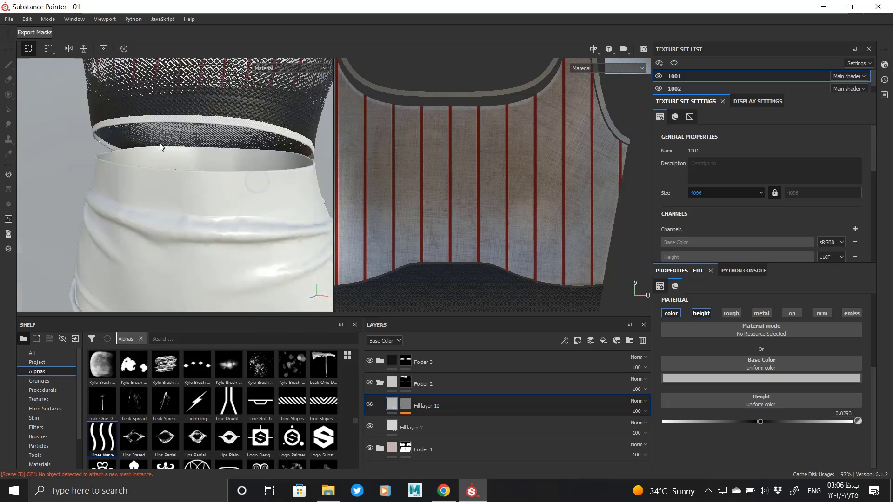
alt+drag(161, 146, 28, 126)
alt+right_drag(28, 125, 160, 201)
alt+drag(160, 201, 177, 184)
alt+right_drag(177, 184, 65, 167)
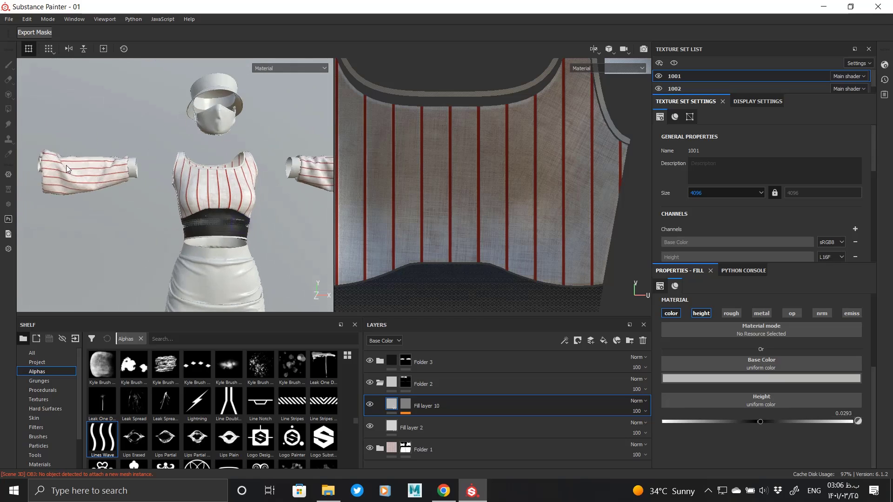
- Add a black-masked fill layer directly above Fill layer 2 and start polygon-filling its mask on the waist trim
alt+middle_drag(213, 224, 209, 199)
mouse_move(209, 199)
alt+mouse_down()
mouse_move(144, 210)
mouse_move(217, 207)
alt+mouse_up()
alt+right_drag(218, 206, 281, 279)
click(409, 428)
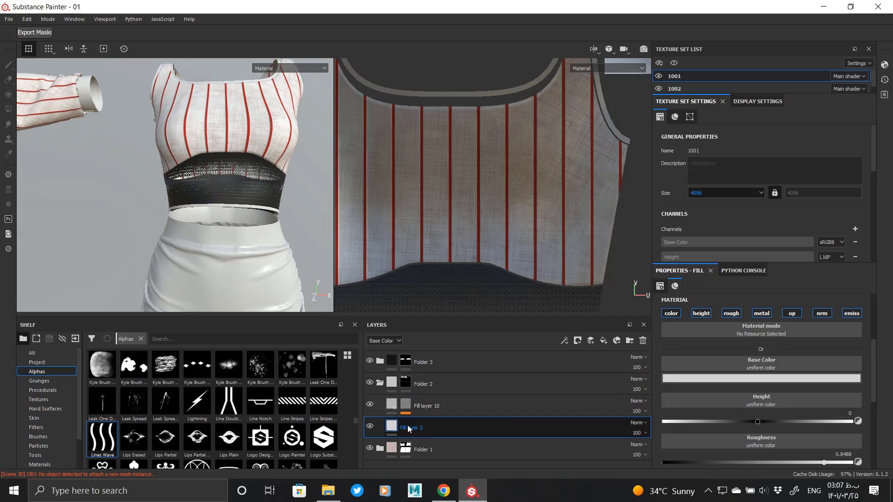
click(604, 341)
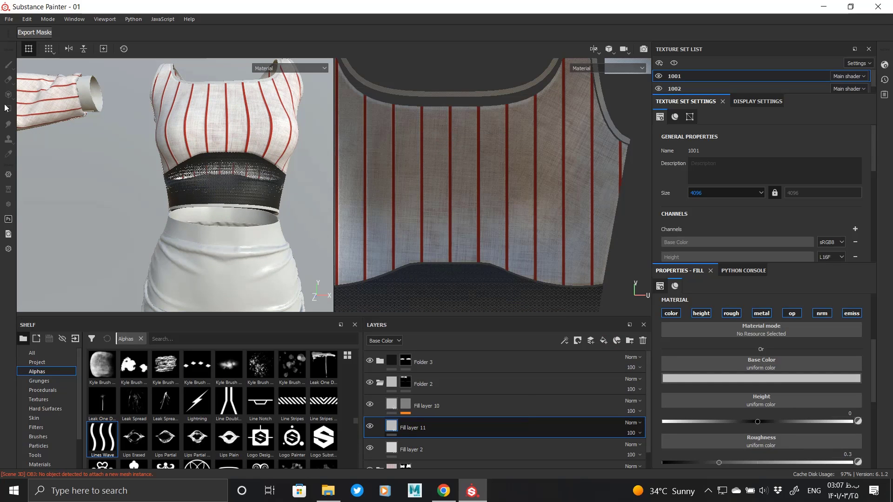
key(1)
click(8, 109)
alt+right_drag(175, 201, 227, 211)
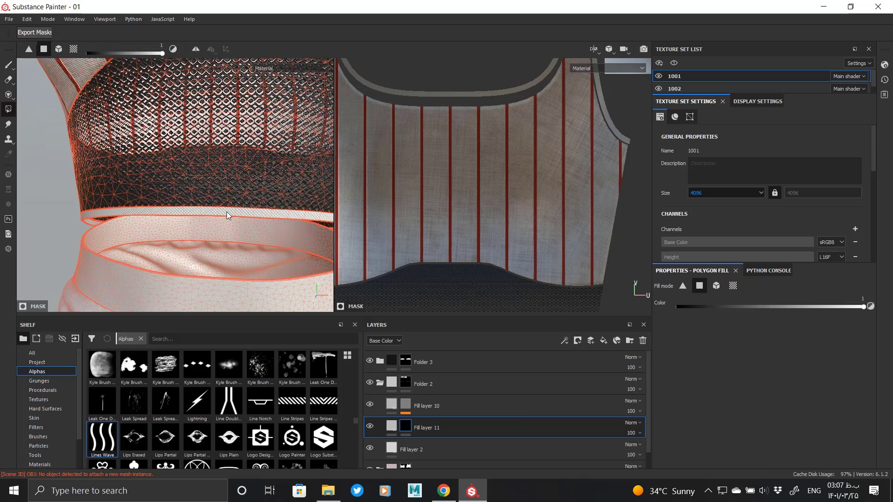
click(227, 211)
- Set the base color of Fill layer 11 to black and leave only its color channel active
click(393, 426)
click(733, 379)
click(730, 313)
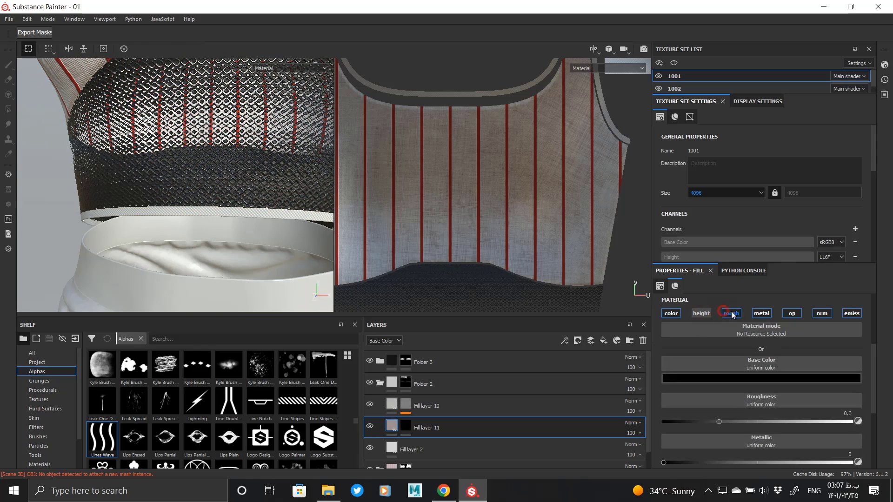
click(800, 313)
click(820, 314)
click(845, 314)
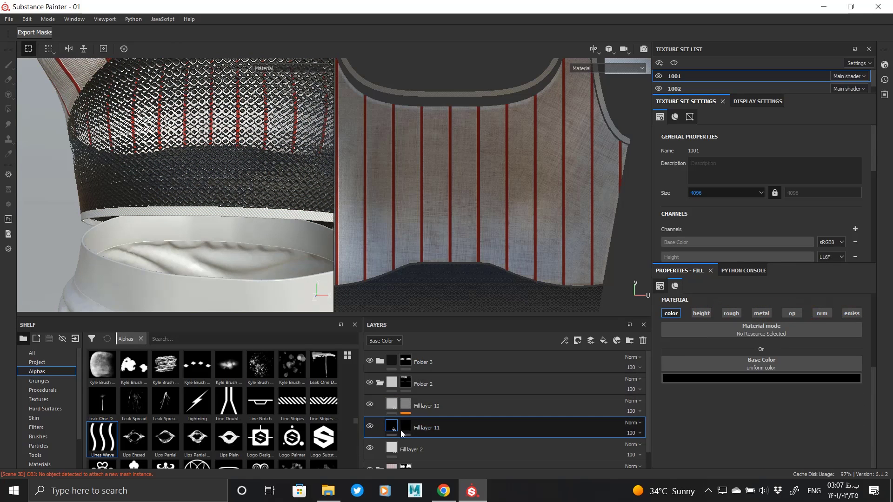
- Switch the Polygon Fill mode to UV chunk and fill the waist trim in the Fill layer 11 mask
click(402, 428)
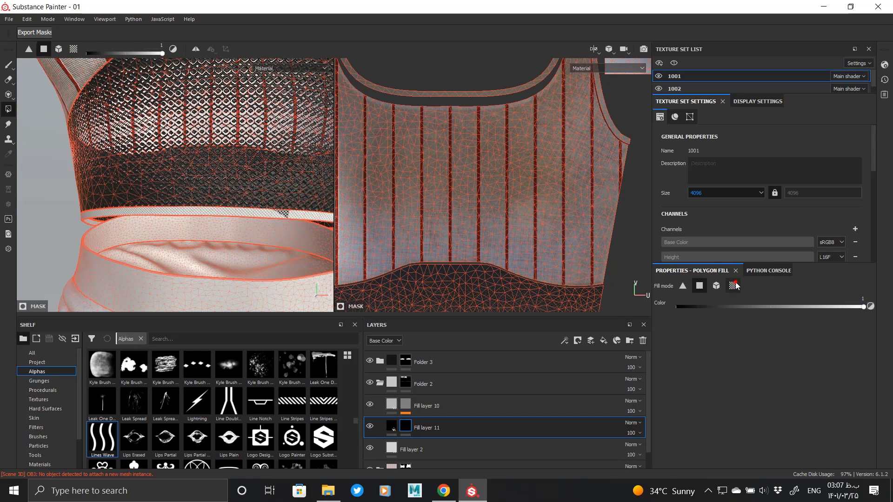
alt+drag(270, 211, 183, 211)
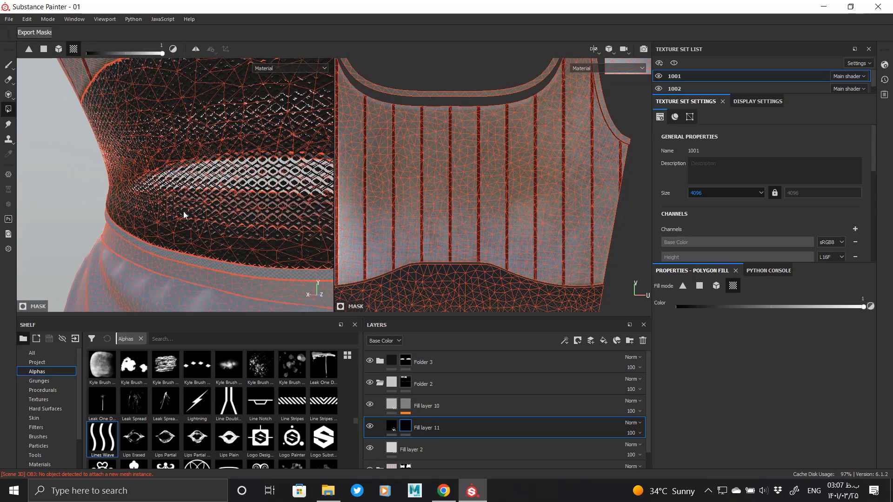
alt+drag(221, 263, 153, 151)
click(392, 427)
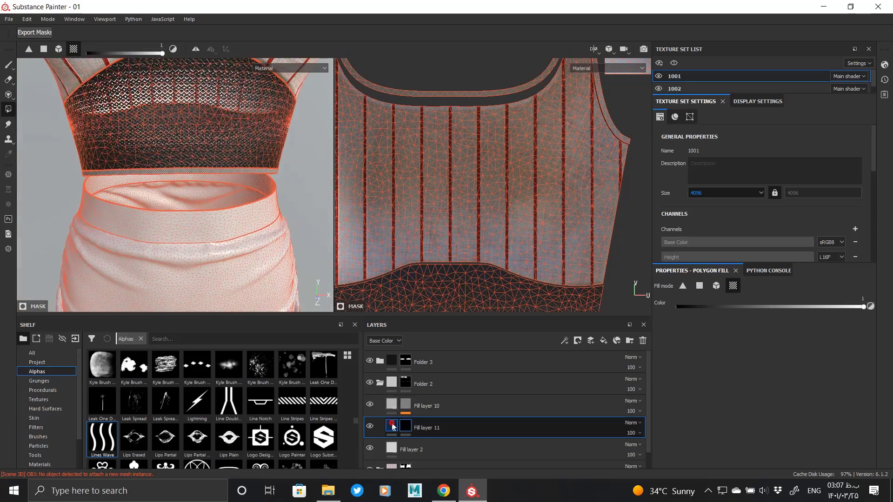
- Darken the base color of Fill layer 10 to near black
click(392, 405)
alt+right_drag(197, 141, 231, 305)
alt+middle_drag(231, 306, 233, 348)
click(791, 378)
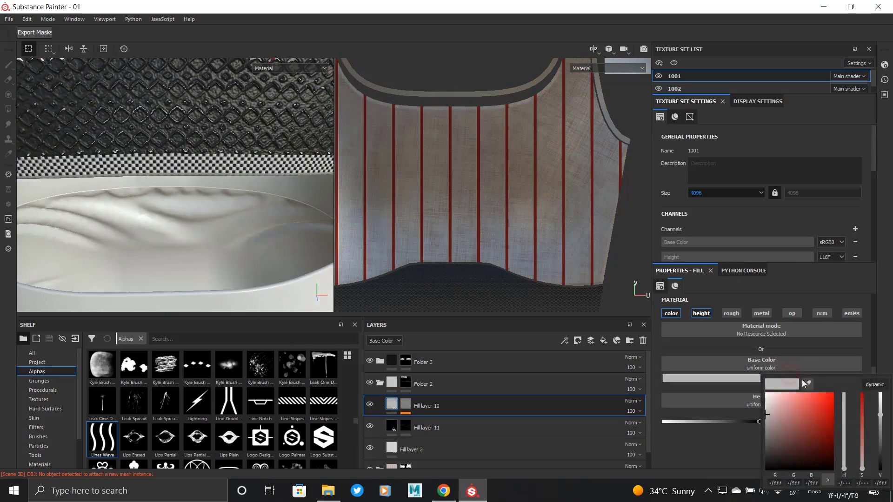
drag(883, 459, 883, 462)
- Inspect the dark trim on the top's waist, neckline and cuffs from near and far
alt+right_drag(195, 177, 164, 165)
alt+middle_drag(180, 80, 189, 123)
alt+drag(189, 124, 256, 181)
alt+right_drag(257, 181, 233, 178)
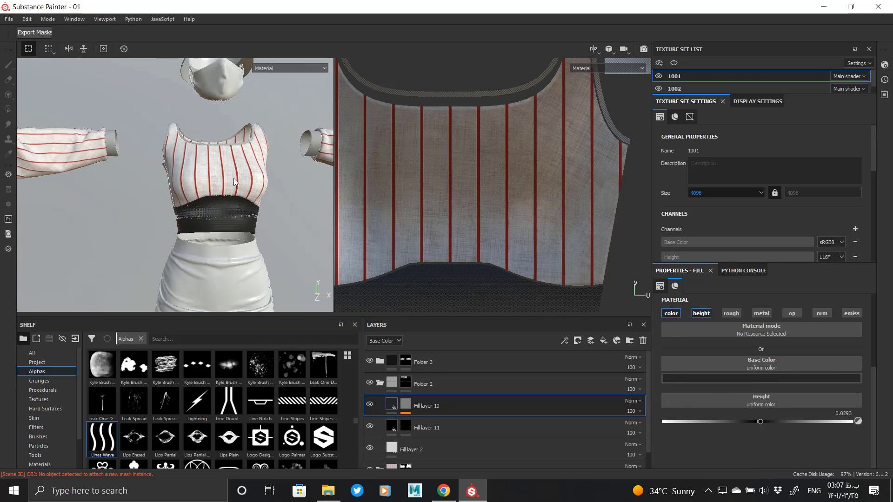
alt+drag(234, 178, 239, 129)
alt+right_drag(238, 129, 269, 309)
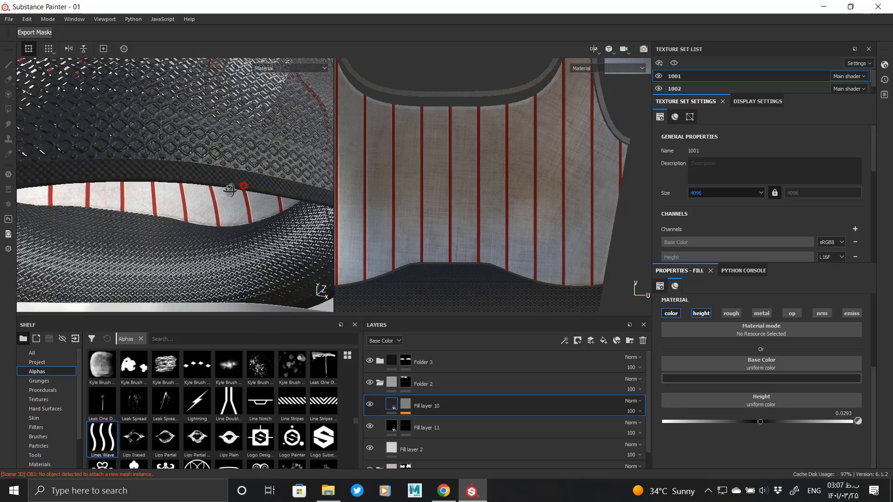
alt+right_drag(233, 187, 133, 153)
alt+middle_drag(133, 152, 140, 186)
alt+drag(140, 186, 233, 152)
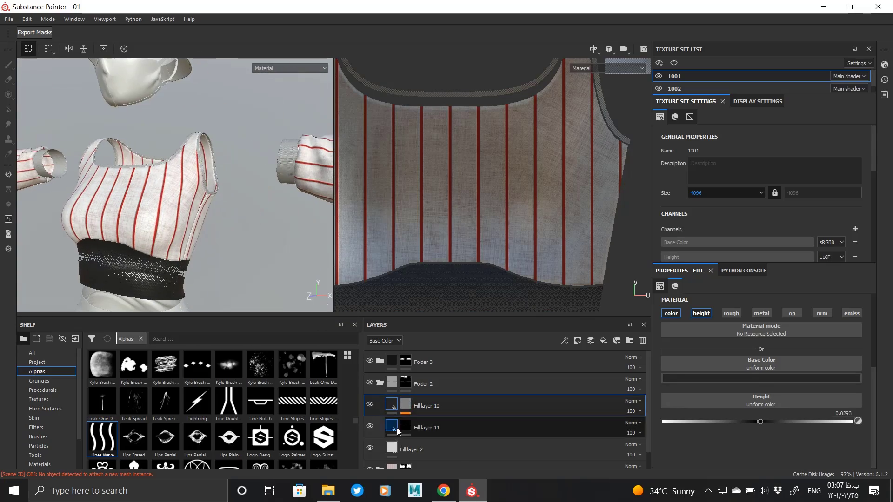
- Undo the dark base color change on Fill layer 10
alt+right_drag(168, 156, 149, 178)
key(ctrl+z)
alt+middle_drag(149, 178, 216, 133)
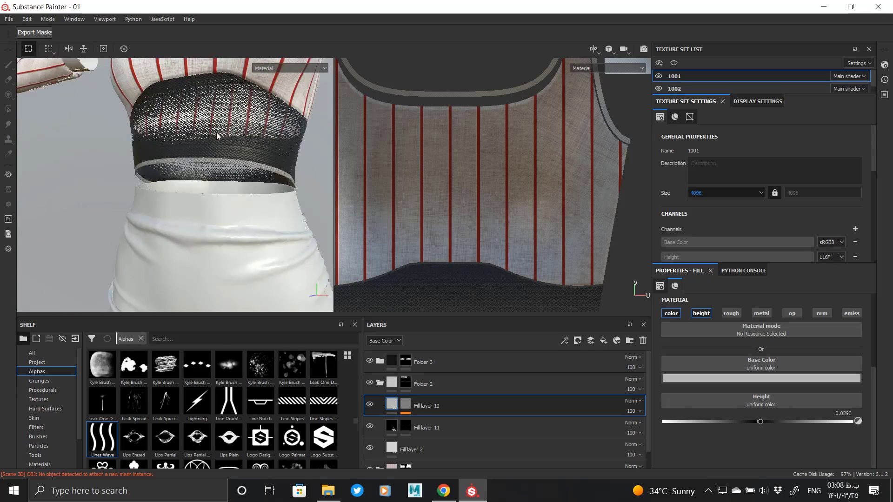
- Duplicate Fill layer 10 together with its checker mask
click(407, 405)
right_click(425, 406)
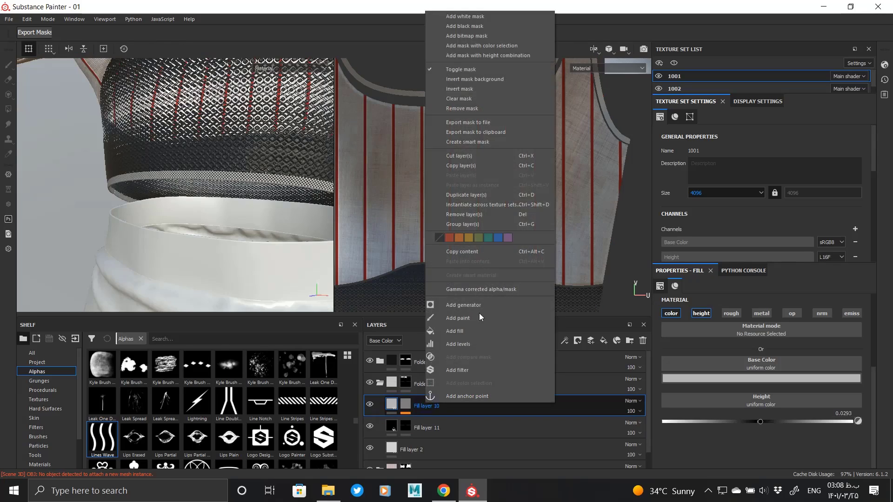
click(470, 195)
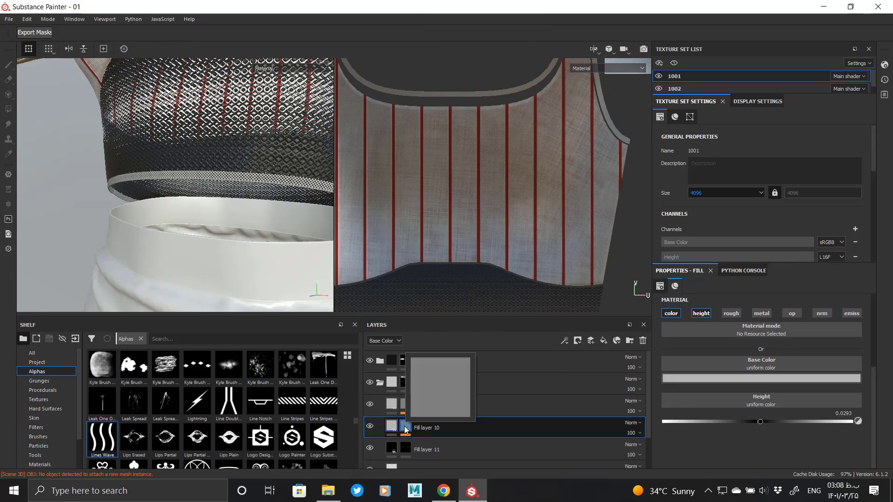
right_click(406, 429)
click(434, 350)
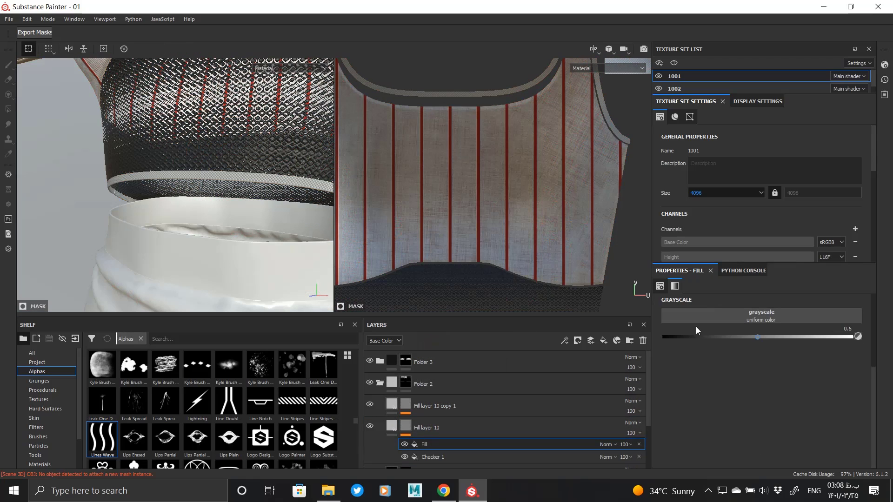
click(640, 445)
- Add a paint effect to the Fill layer 10 mask and display that mask across the garment
right_click(405, 427)
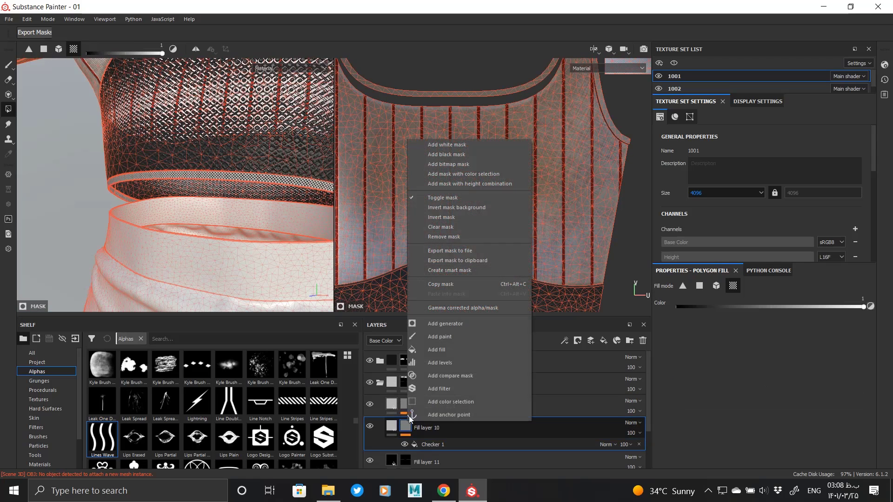
click(455, 338)
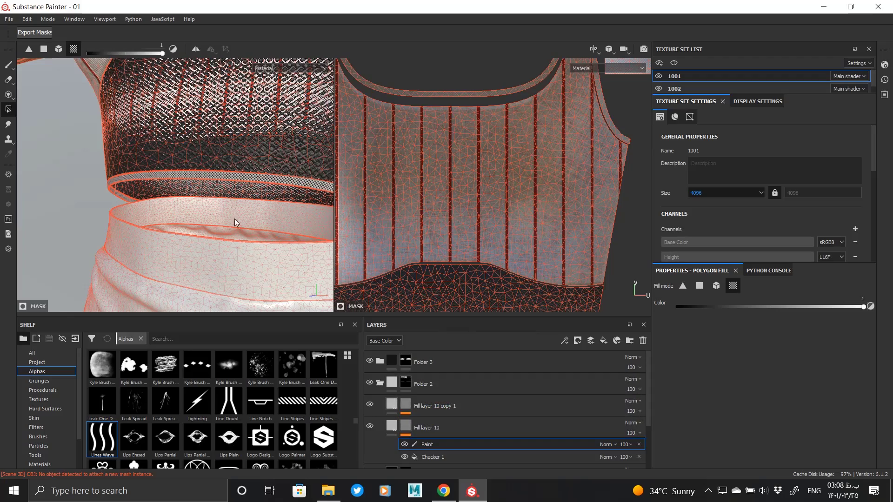
alt+click(406, 426)
alt+right_drag(223, 204, 144, 173)
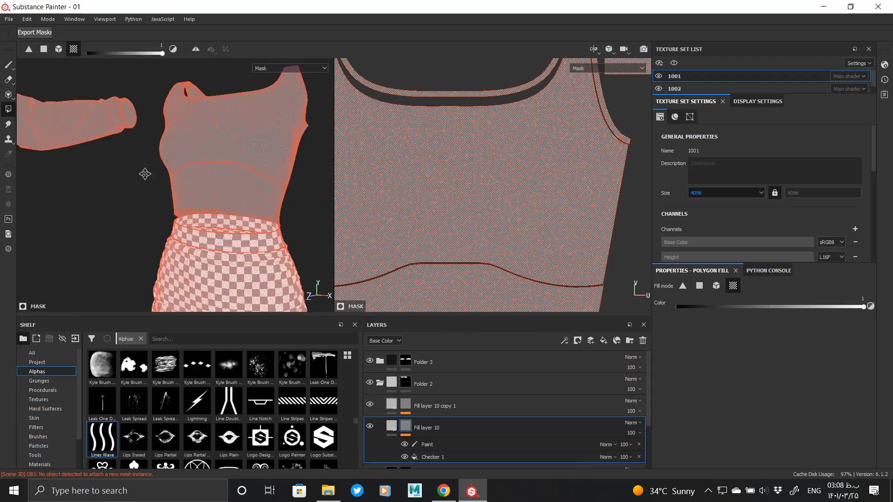
alt+drag(144, 173, 221, 196)
- Return to the material view and delete the original Fill layer 10, keeping its copy
click(392, 426)
alt+right_drag(200, 211, 224, 323)
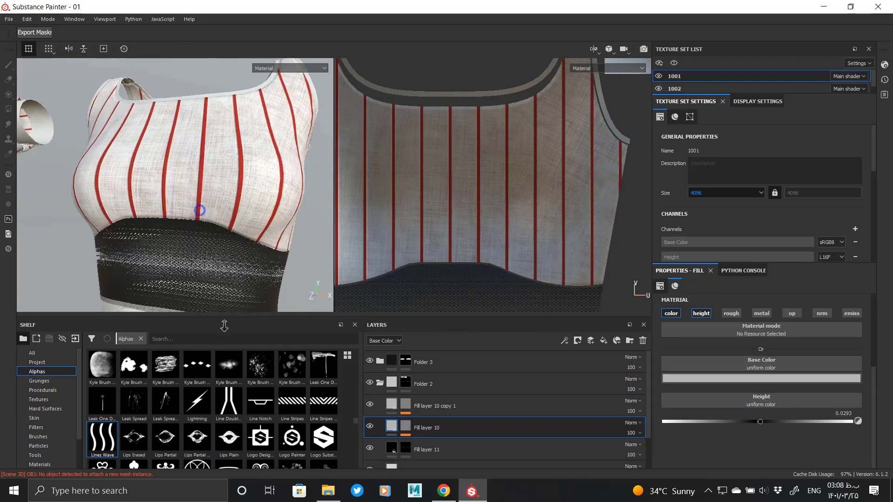
alt+drag(203, 200, 206, 236)
alt+right_drag(180, 216, 242, 197)
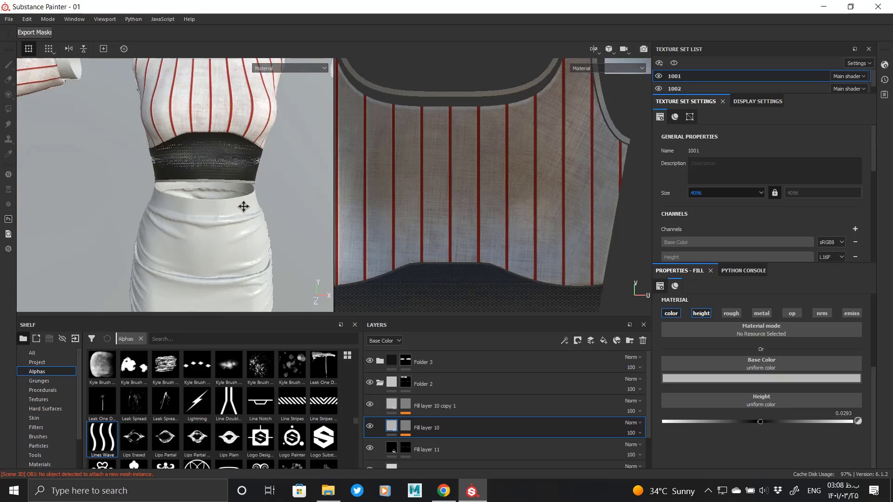
click(643, 342)
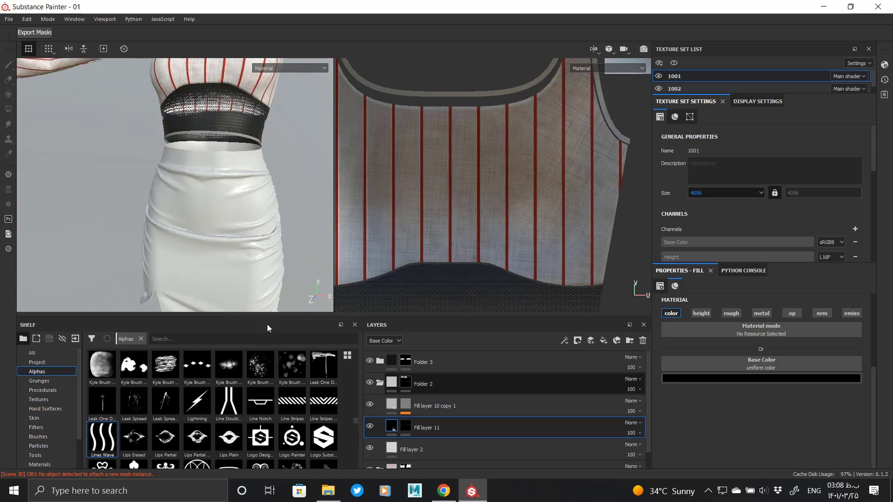
- Display the mask of Fill layer 10 copy 1 and check its checker pattern up close on the top
alt+drag(198, 191, 204, 210)
alt+right_drag(203, 209, 221, 267)
alt+click(406, 404)
alt+right_drag(277, 156, 288, 219)
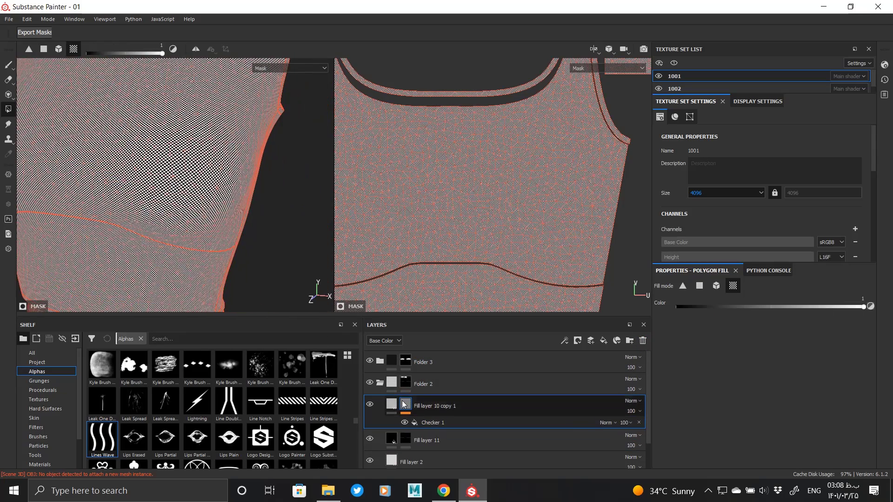
- Return to the material view of Fill layer 10 copy 1 and inspect the checker relief on the garment's trim up close
click(392, 406)
alt+middle_drag(182, 143, 162, 202)
alt+right_drag(151, 197, 202, 365)
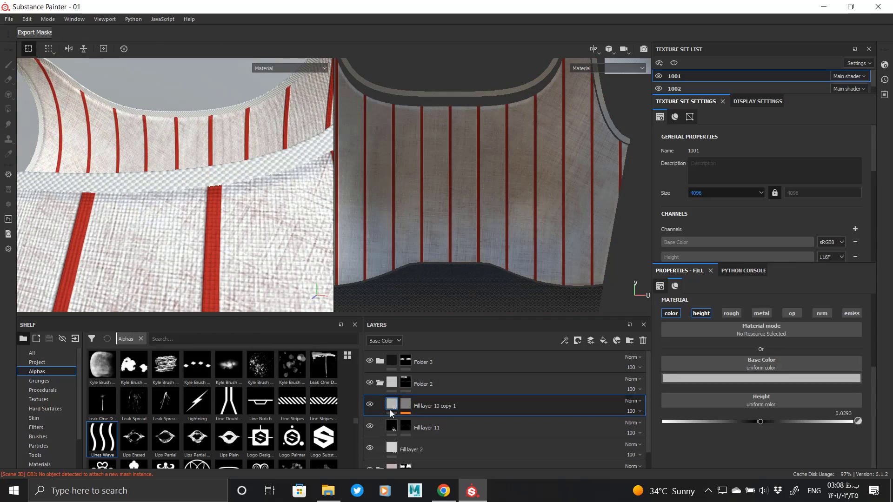
- Display Folder 2's mask and remove the top's lower hem from it by filling its polygons with a value of 0
click(381, 383)
alt+click(406, 383)
alt+right_drag(162, 195, 211, 171)
alt+middle_drag(211, 171, 205, 79)
alt+right_drag(214, 200, 228, 267)
click(686, 307)
alt+drag(273, 226, 168, 191)
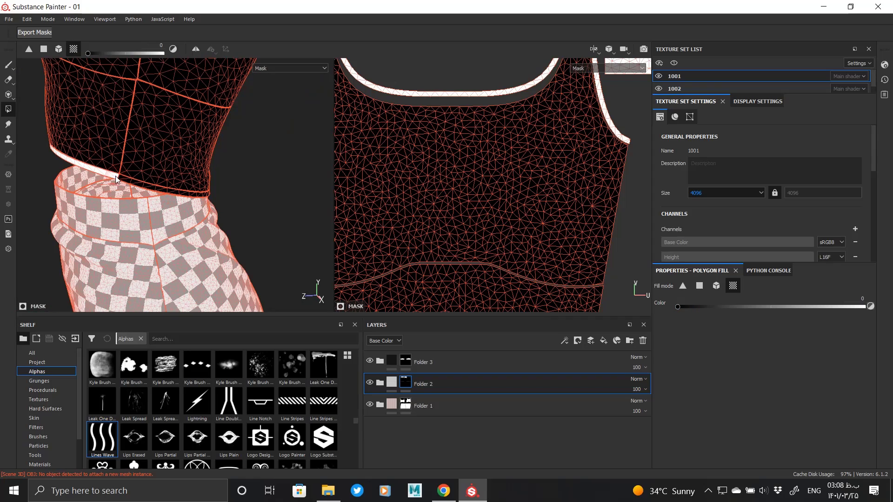
- Duplicate Folder 2, give the copy a black mask, and reveal the copy only on the top's lower hem
right_click(388, 381)
click(414, 304)
right_click(405, 383)
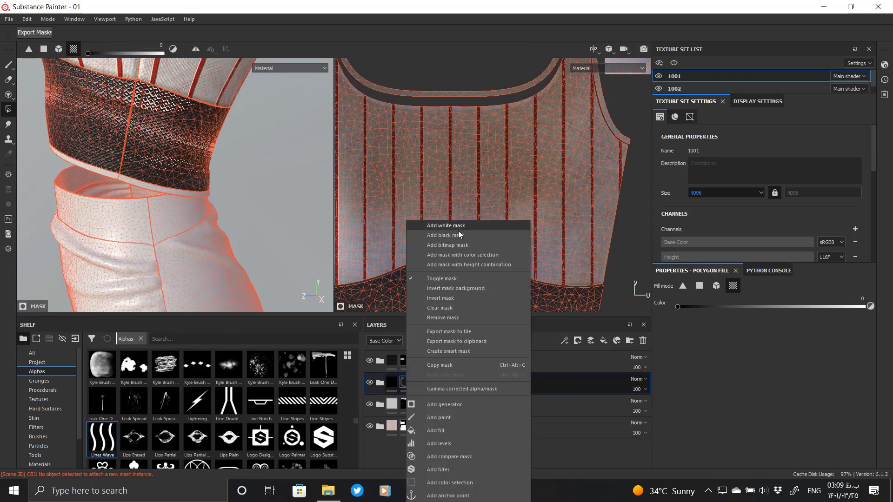
key(Escape)
scroll(131, 185, up, 3)
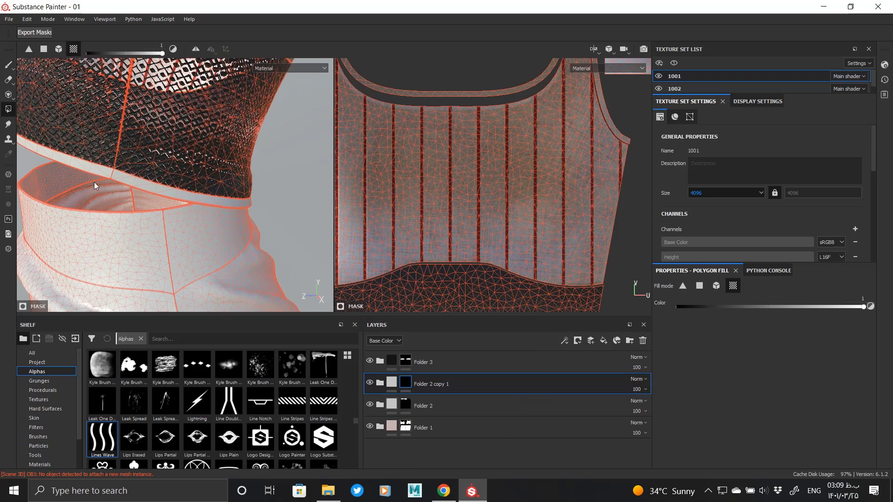
- In Folder 2 copy 1, darken the base color of Fill layer 10 copy 1 to a near-black grey of about 0.022
click(380, 383)
click(419, 406)
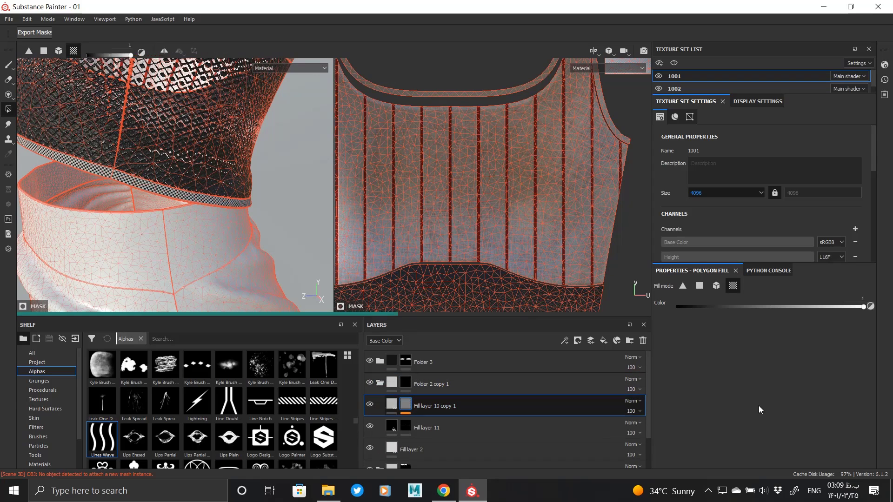
click(514, 446)
click(769, 379)
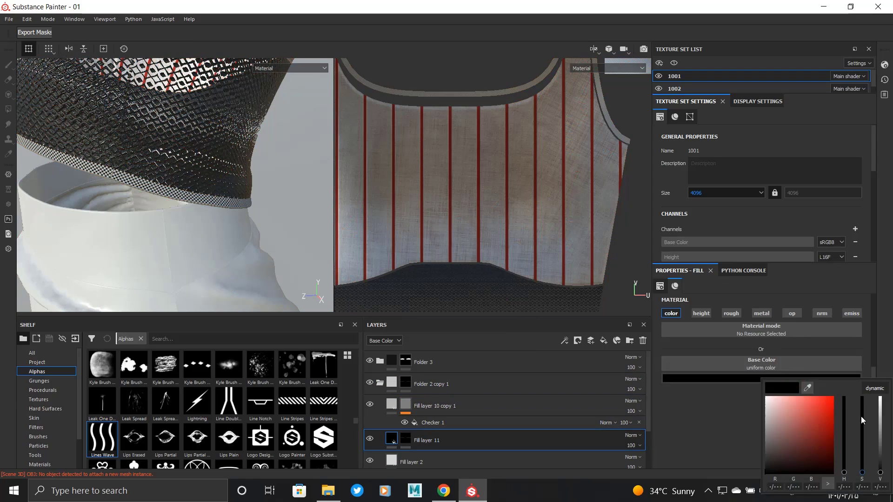
click(449, 413)
click(762, 378)
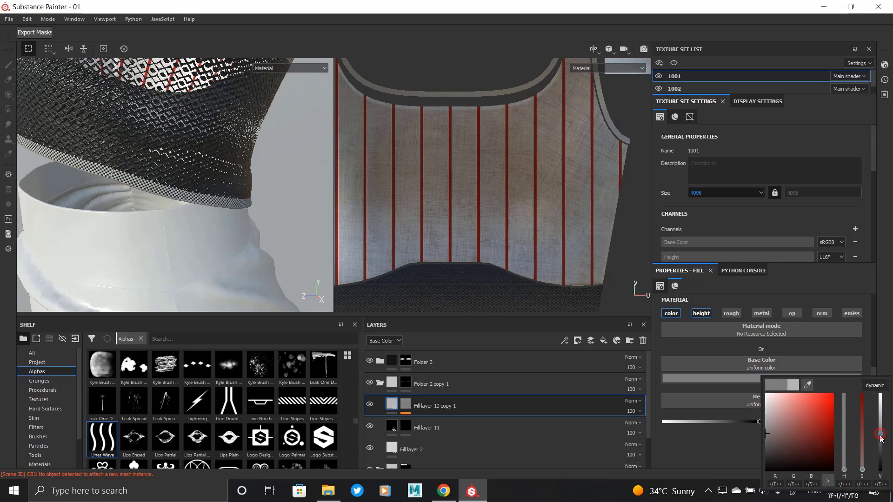
alt+right_drag(200, 231, 219, 217)
alt+middle_drag(218, 216, 253, 193)
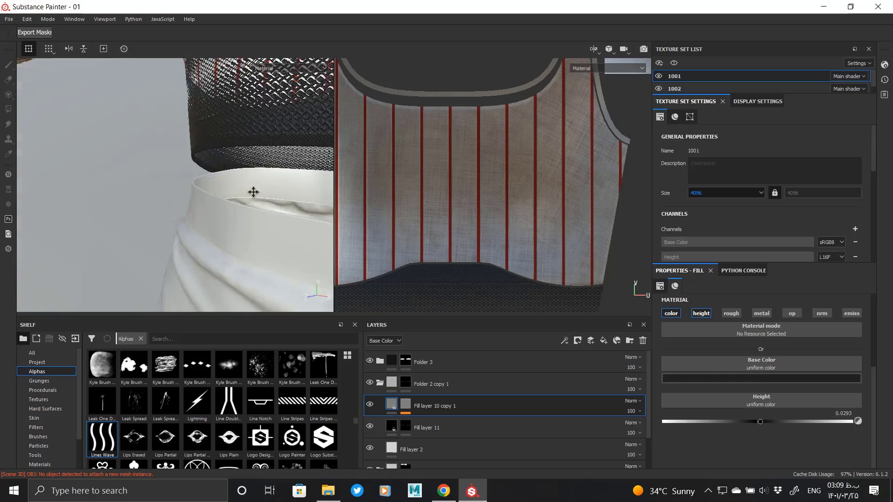
alt+drag(253, 194, 179, 201)
click(799, 381)
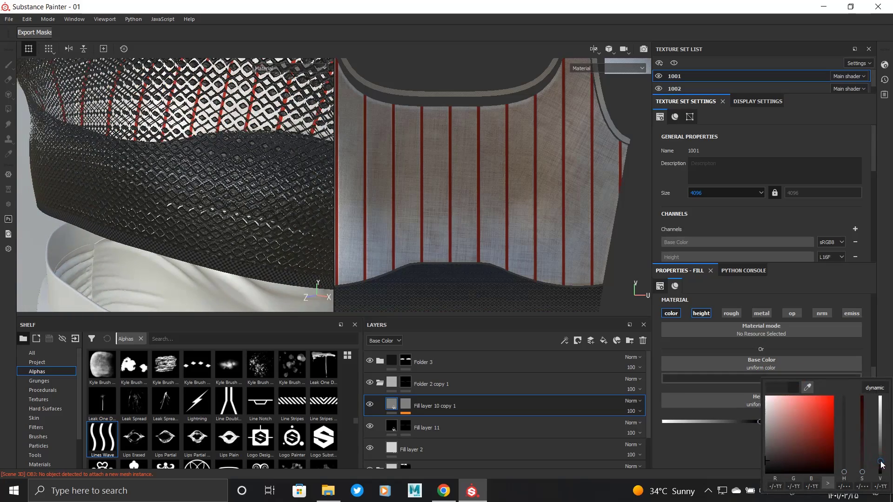
- Collapse Folder 2 copy 1 and inspect the dark hem and mesh waistband from several angles
alt+right_drag(208, 265, 143, 235)
click(380, 384)
alt+drag(195, 210, 249, 189)
alt+right_drag(249, 188, 246, 280)
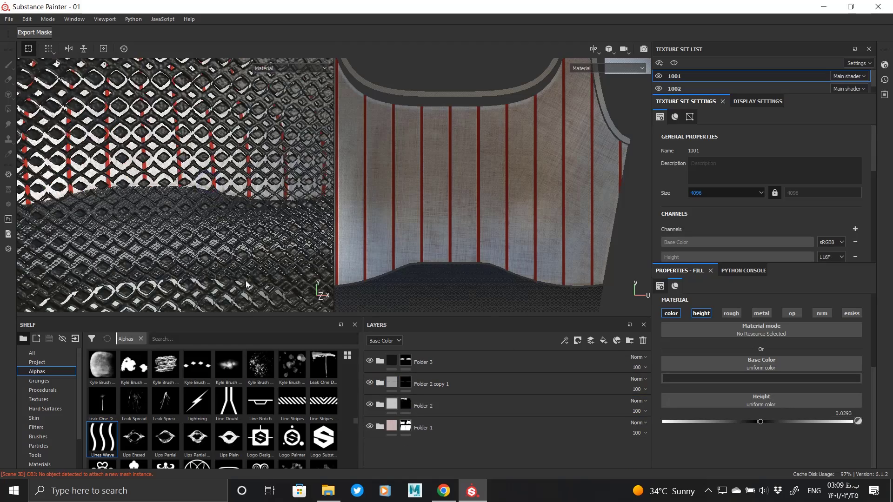
alt+right_drag(263, 246, 33, 182)
alt+drag(33, 182, 149, 200)
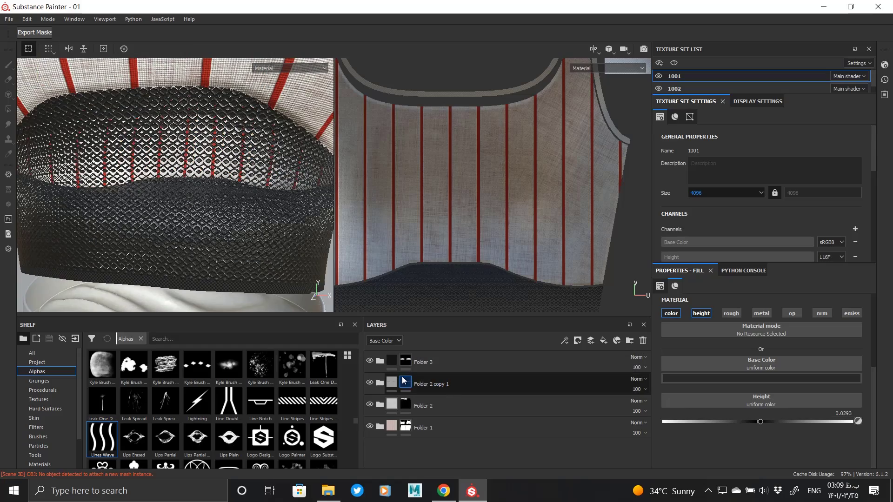
- Check the folder masks, expand Folder 3, and examine the White Noise mask of Fill layer 9 up close
click(406, 362)
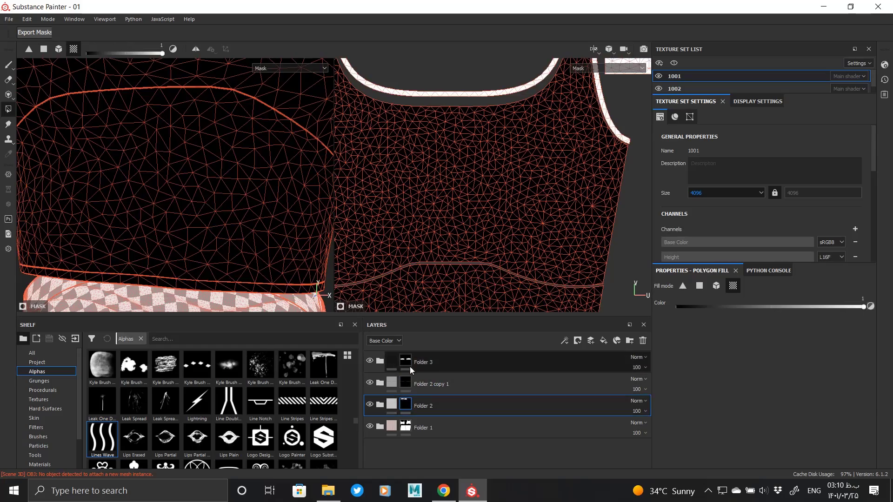
click(381, 361)
click(423, 384)
alt+right_drag(161, 227, 190, 259)
click(405, 382)
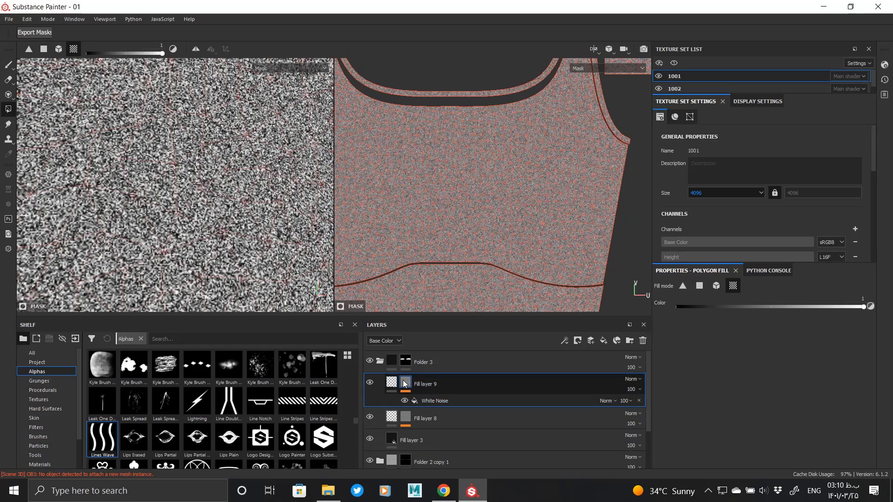
- Try lowering the opacity channel of Fill layer 9, and disable that channel again
click(392, 383)
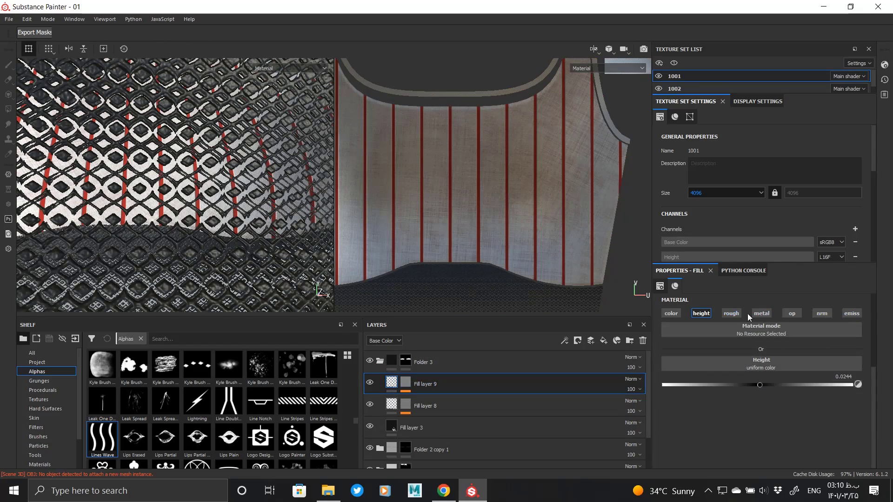
click(792, 313)
drag(809, 427, 624, 426)
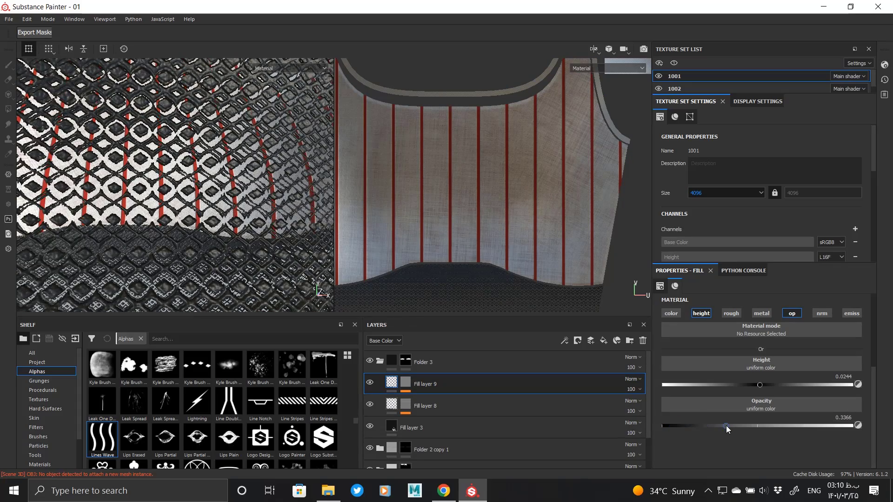
click(792, 313)
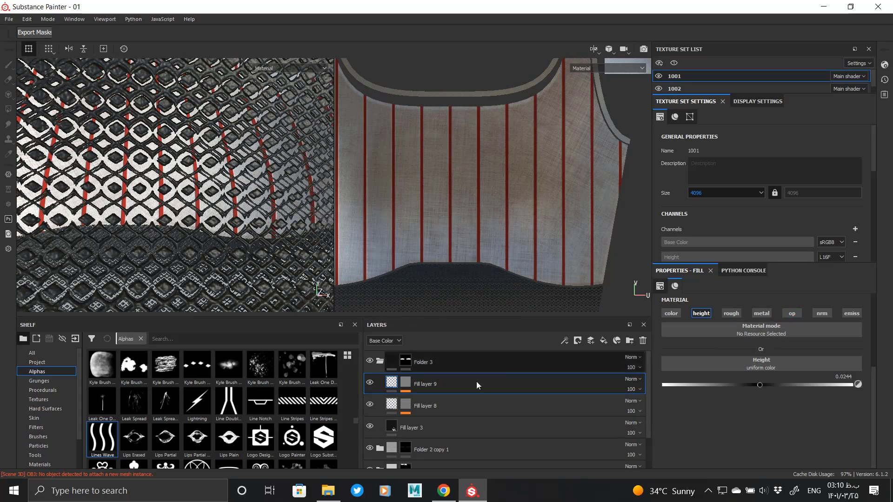
- Examine the mask effects and material channels of Fill layer 9 and Fill layer 8, including the latter's Levels and Fill effects
alt+click(406, 385)
click(428, 401)
click(393, 384)
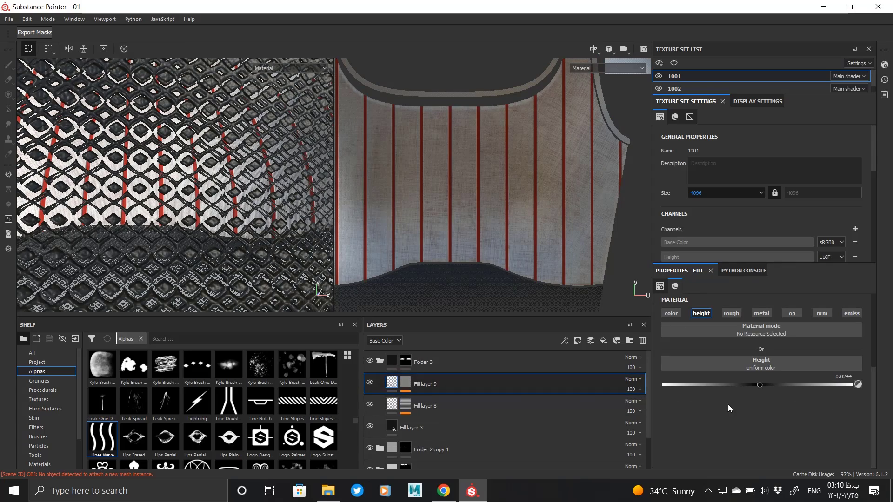
click(406, 385)
click(406, 408)
alt+click(392, 408)
click(394, 408)
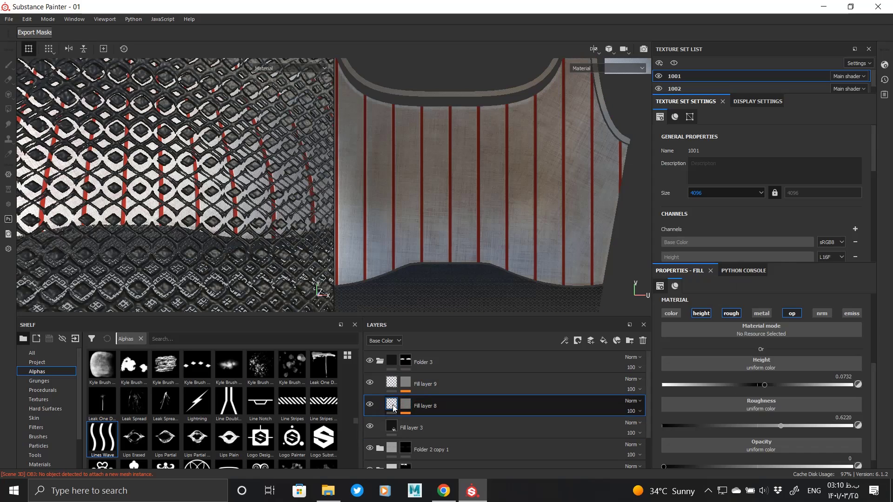
click(406, 405)
click(439, 424)
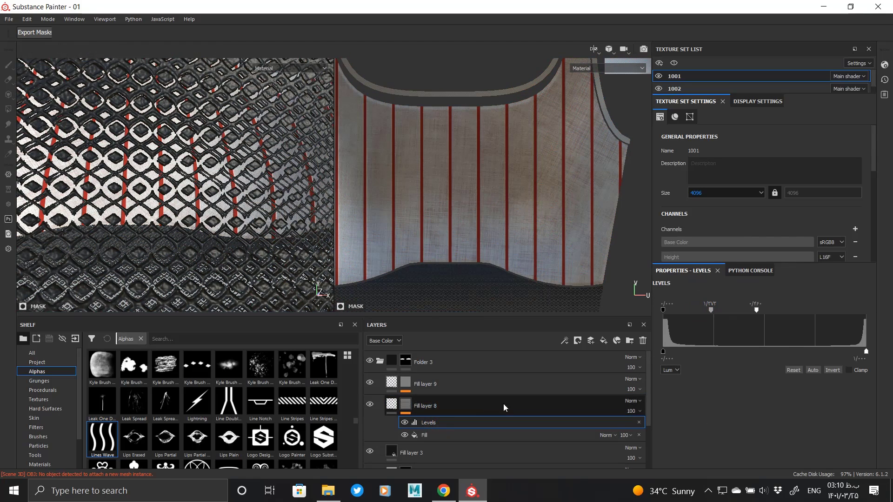
click(512, 435)
right_click(459, 423)
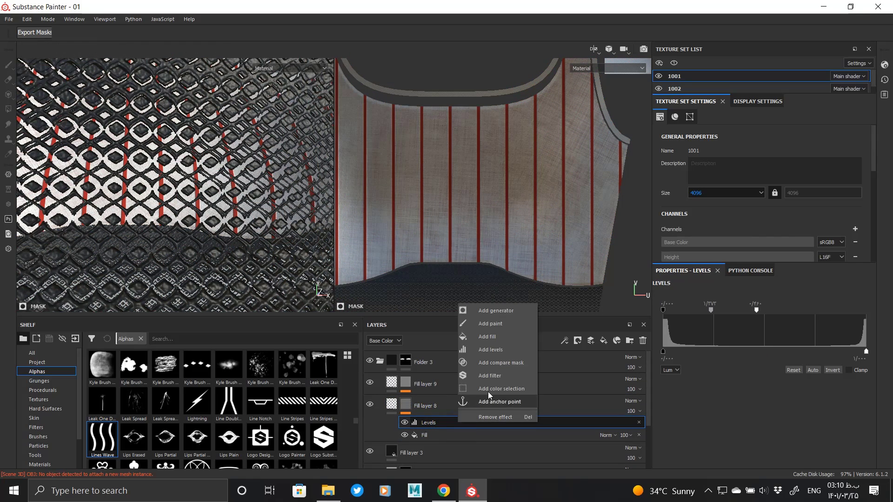
- Invert the mask of Fill layer 8 and check the mesh pattern on the waistband
right_click(406, 405)
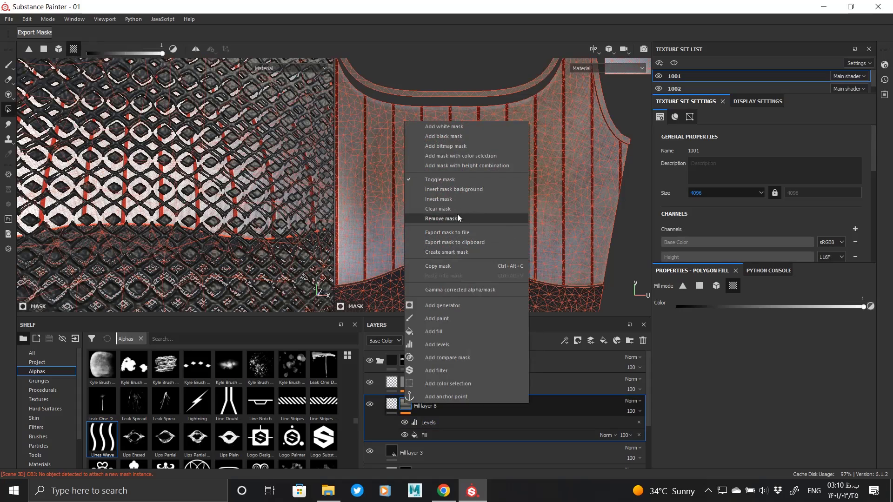
click(452, 199)
scroll(160, 247, down, 5)
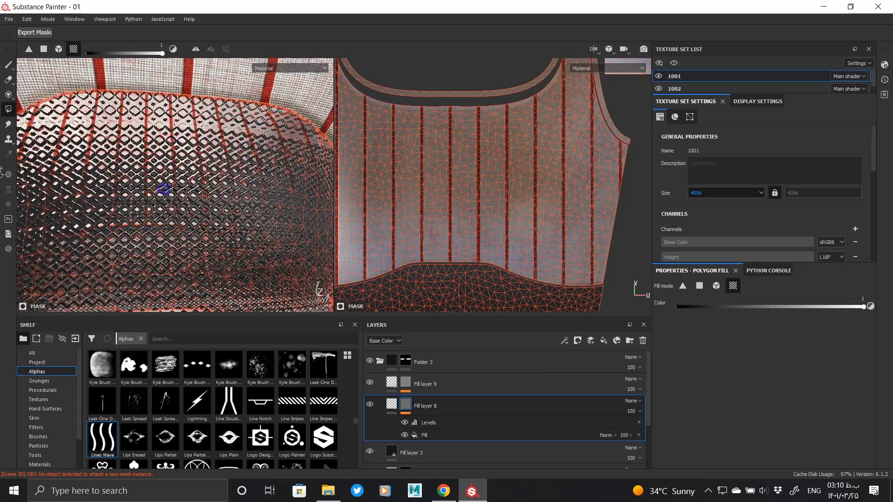
alt+drag(160, 247, 230, 233)
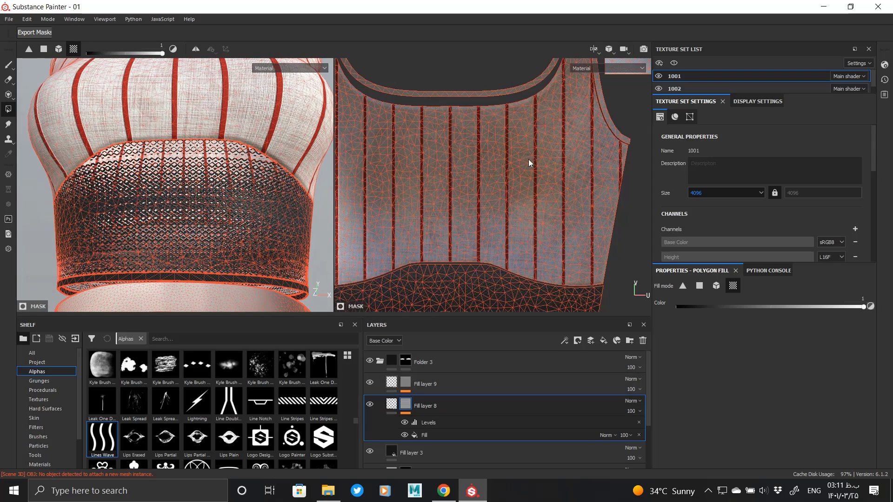
- Move the grayscale Fill in Fill layer 8's mask onto the waistband UVs, at an offset of about 0.21 and 0.03
scroll(531, 163, down, 3)
click(432, 435)
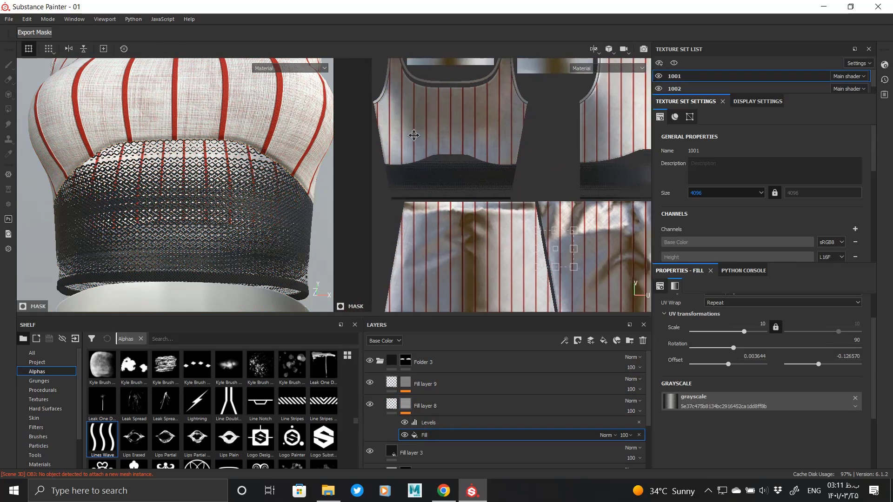
middle_drag(414, 135, 321, 63)
drag(471, 170, 545, 99)
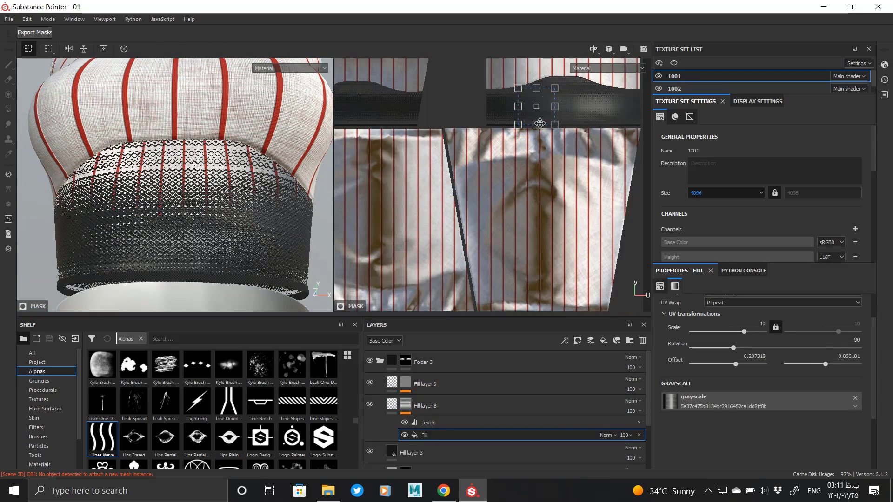
scroll(540, 124, up, 4)
drag(455, 154, 455, 207)
alt+drag(144, 203, 160, 232)
alt+right_drag(161, 233, 135, 144)
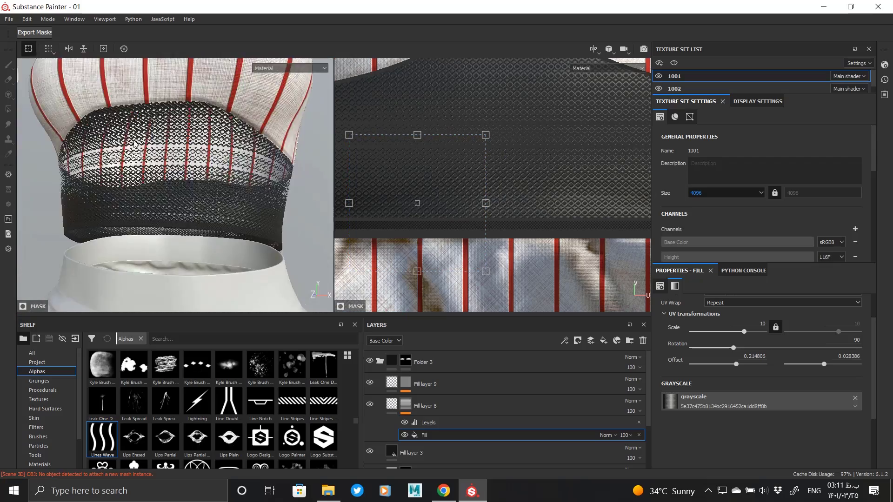
- Raise the white input of the Levels effect on Fill layer 8's mask to 1
alt+drag(135, 145, 186, 200)
click(424, 423)
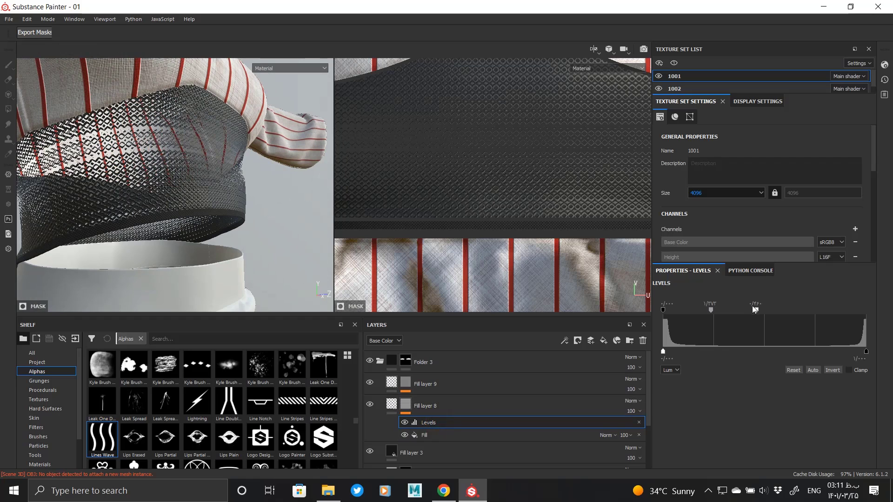
drag(858, 306, 886, 306)
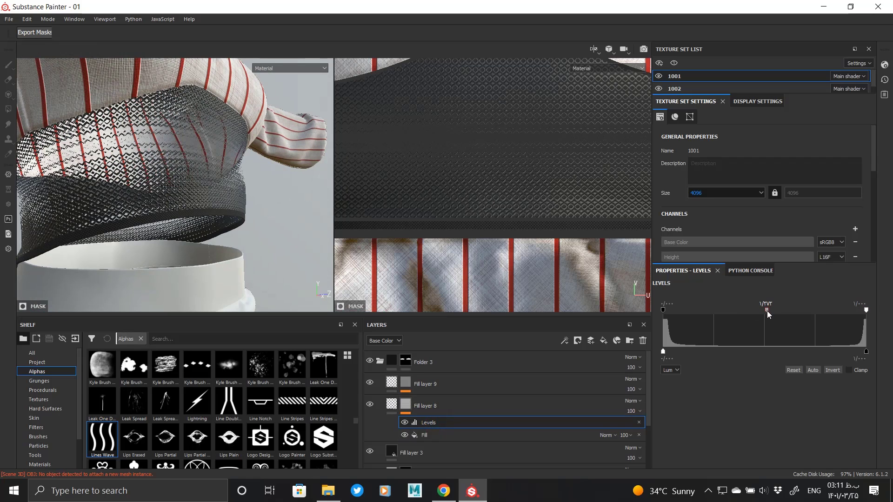
- Remove the Levels effect from Fill layer 8's mask and invert the mask
click(639, 423)
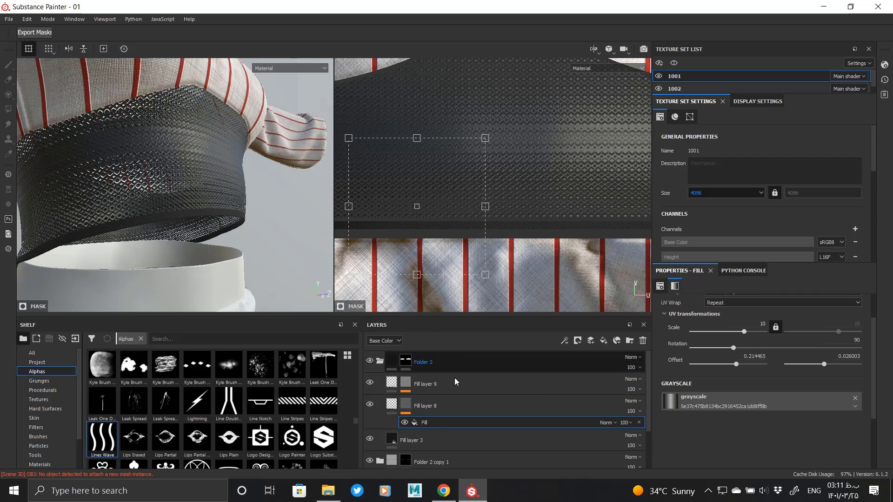
right_click(405, 406)
click(463, 201)
alt+drag(83, 163, 155, 164)
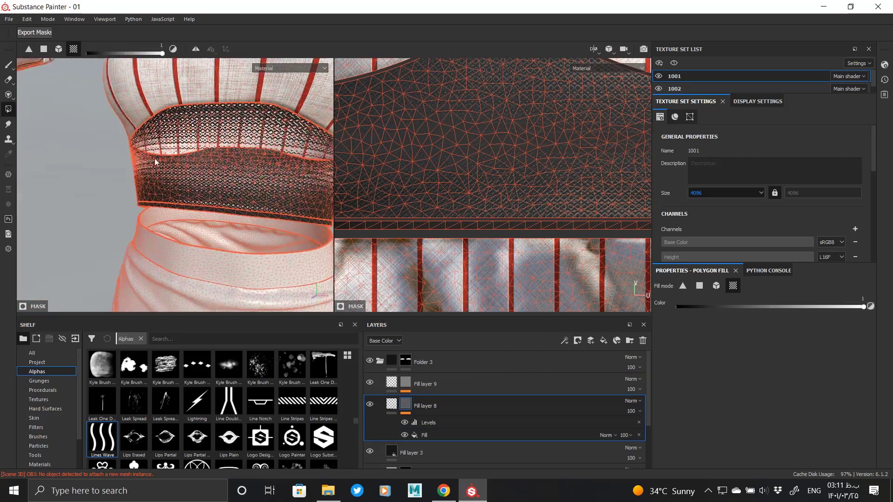
alt+right_drag(154, 164, 244, 211)
alt+middle_drag(243, 211, 291, 222)
- Lower the Levels midtone of Fill layer 8's mask to about 0.53, comparing the mask and material views
click(465, 423)
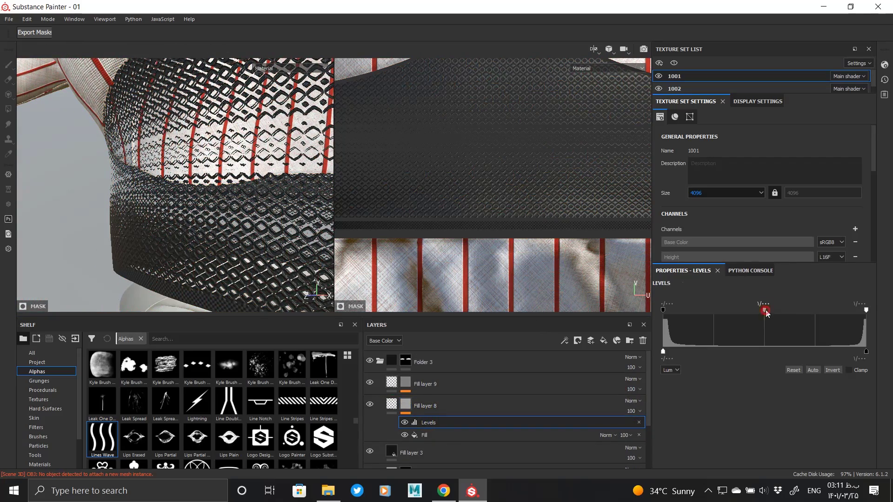
drag(765, 311, 743, 310)
alt+click(406, 406)
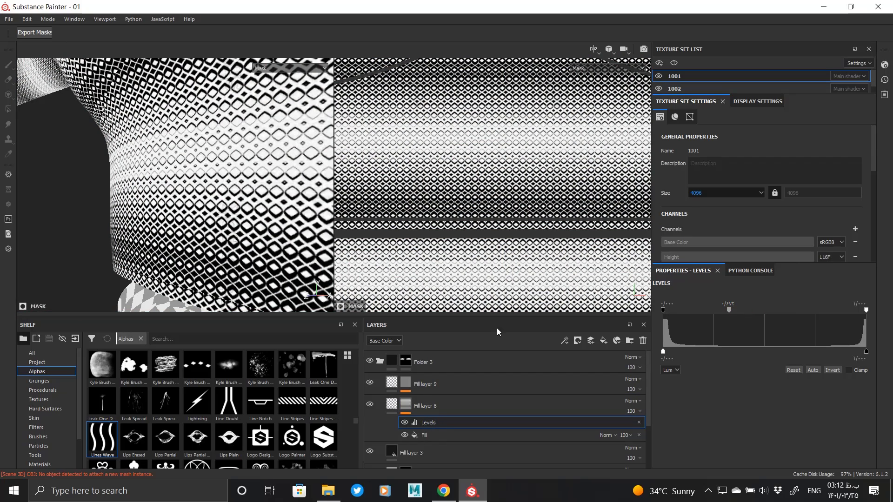
click(412, 406)
alt+click(412, 406)
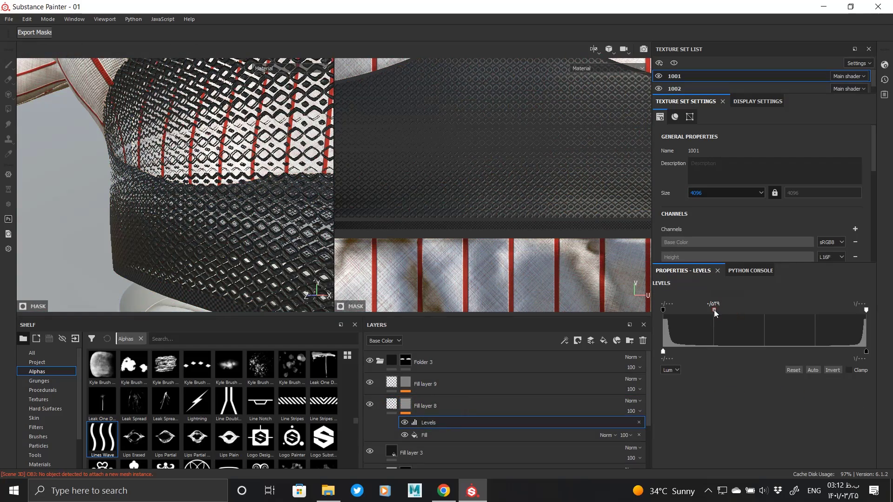
- Tighten the Levels on Fill layer 8's mask to a black input of about 0.06, midtone 0.4 and white 0.81
alt+drag(118, 207, 192, 198)
alt+click(407, 407)
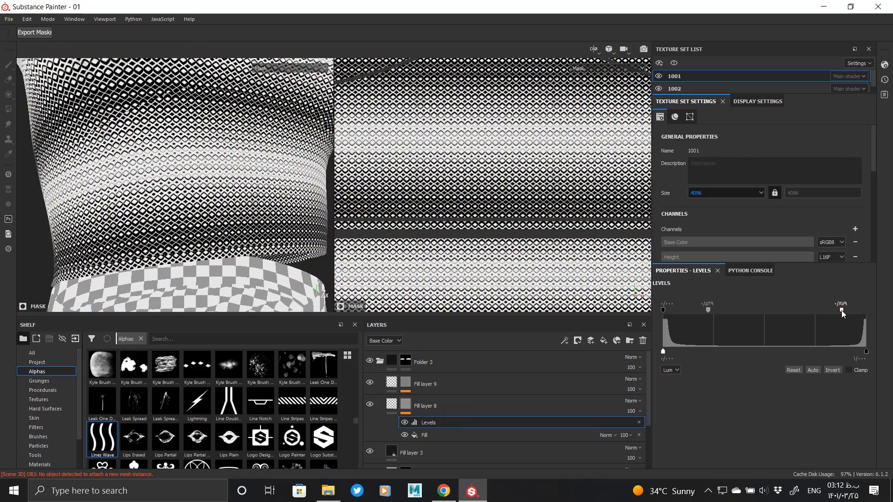
drag(841, 311, 823, 312)
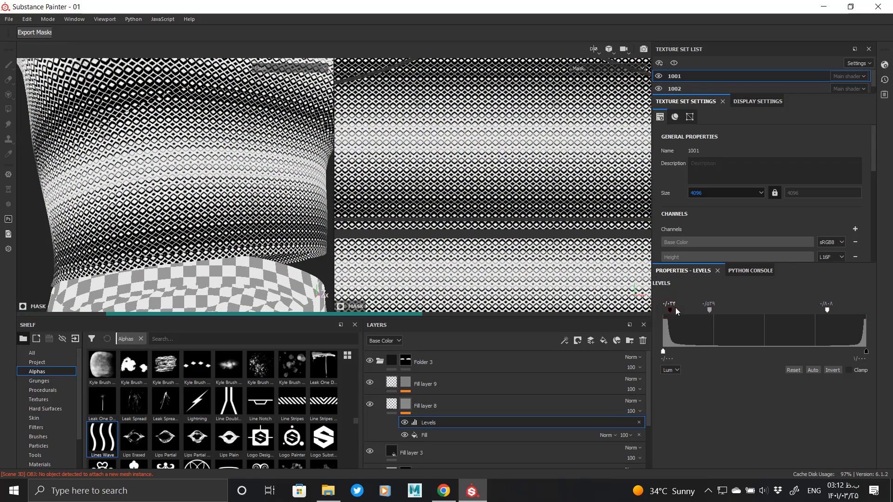
drag(675, 309, 677, 309)
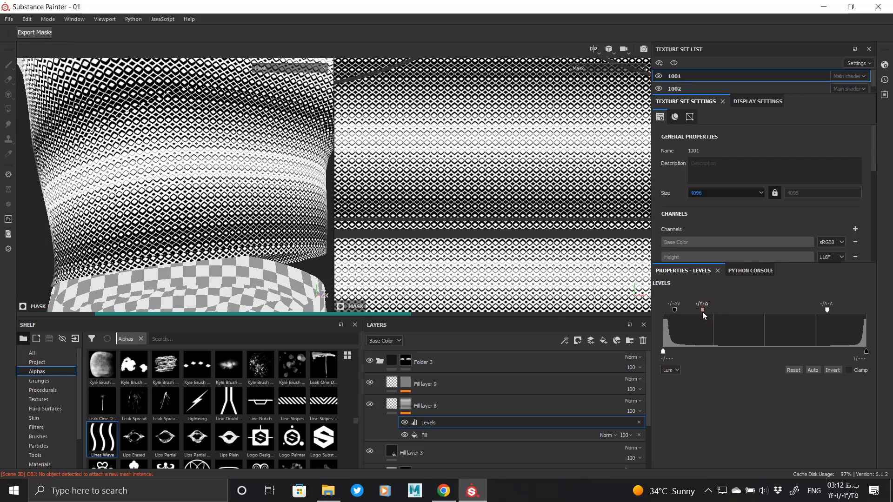
click(391, 406)
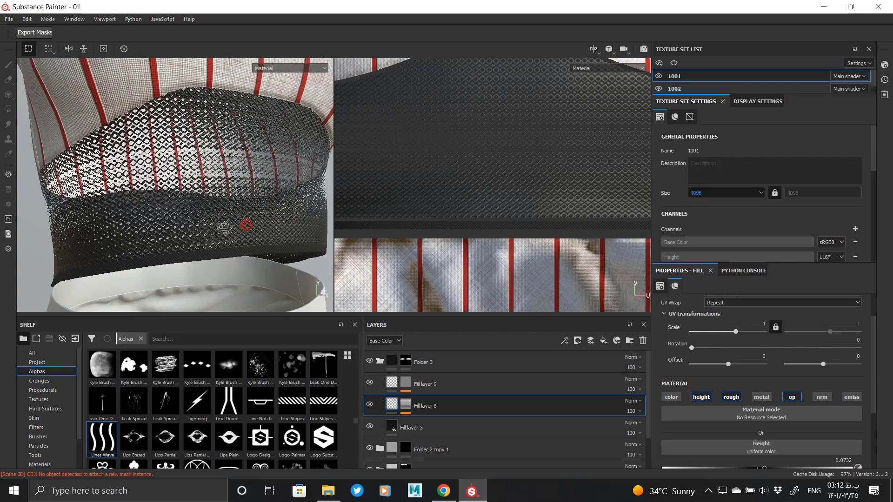
- Add a fill above the Levels in Fill layer 8's mask and assign the White Noise procedural to its grayscale
alt+drag(224, 229, 232, 203)
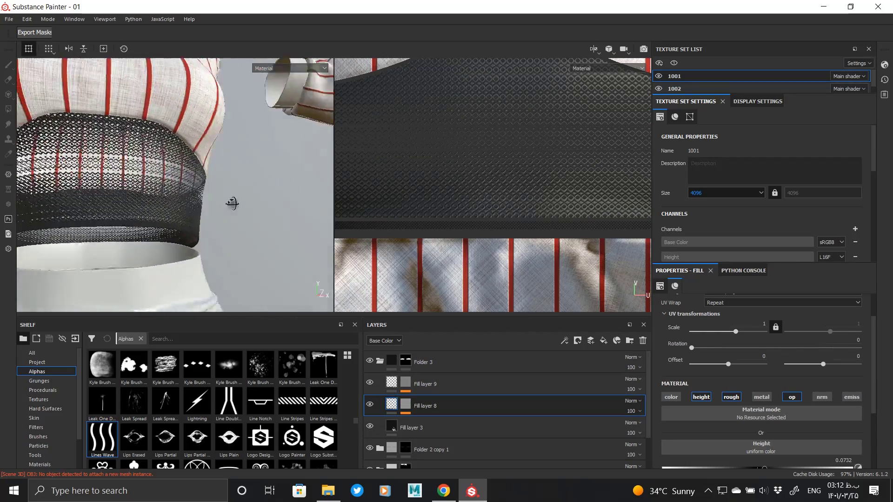
alt+right_drag(231, 204, 297, 209)
alt+drag(217, 242, 177, 233)
scroll(177, 234, down, 3)
click(405, 406)
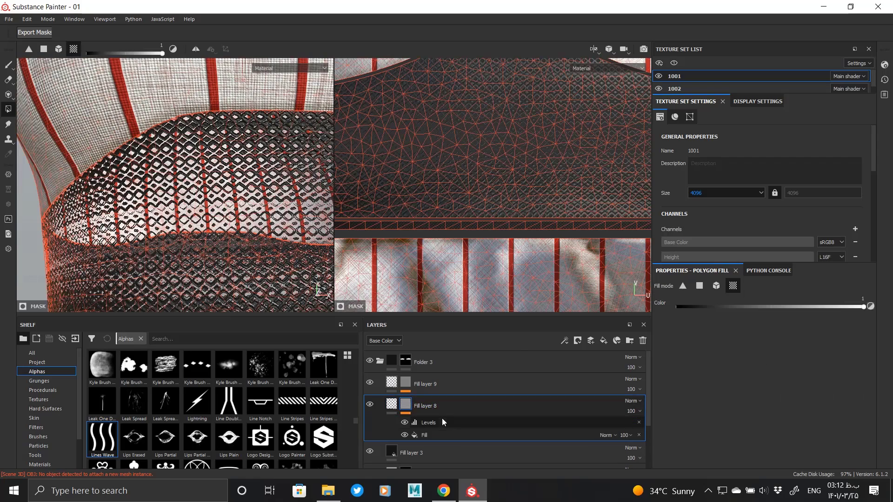
right_click(441, 421)
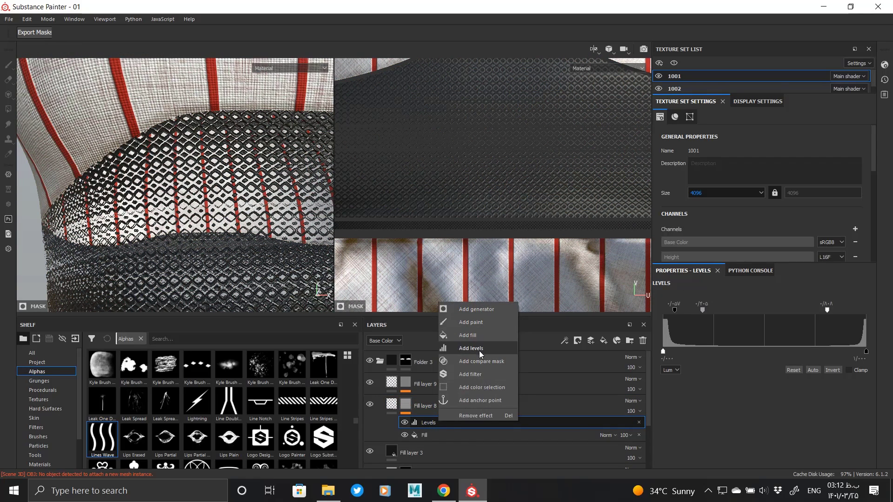
click(476, 335)
click(726, 400)
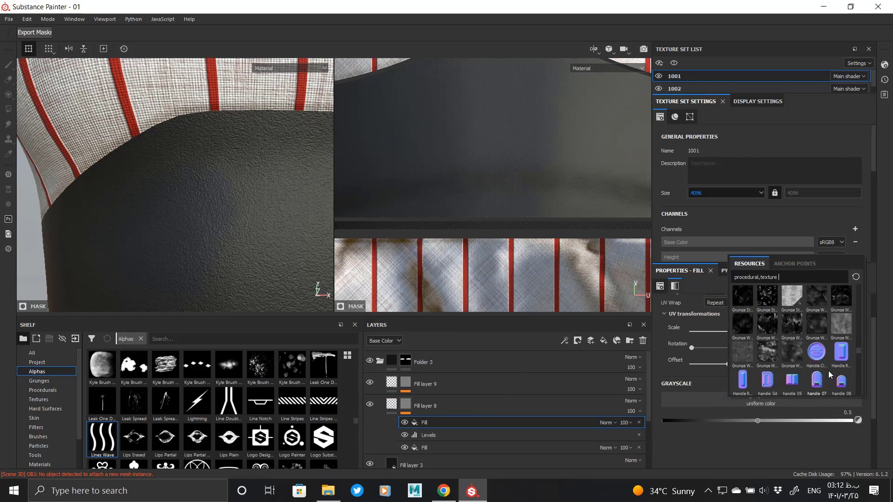
scroll(828, 370, down, 2)
click(828, 370)
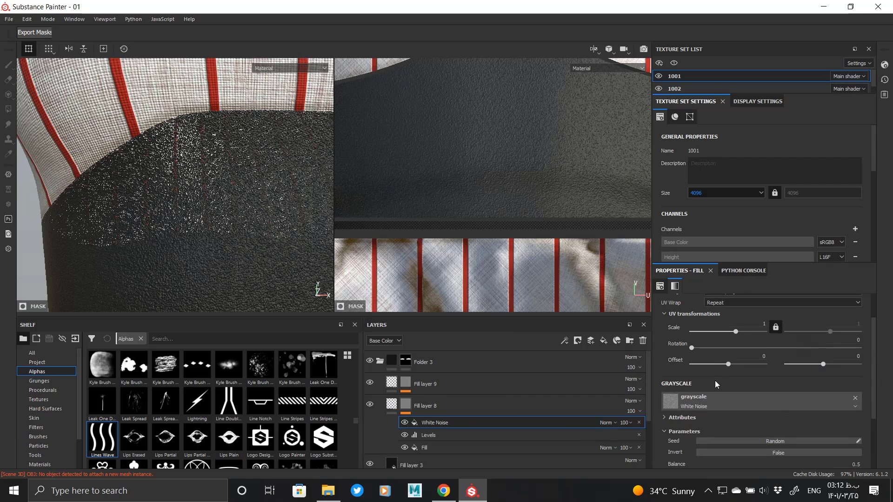
- Try the Linear Dodge blending mode on the White Noise fill and inspect the resulting mask
scroll(716, 385, down, 3)
click(607, 423)
click(632, 225)
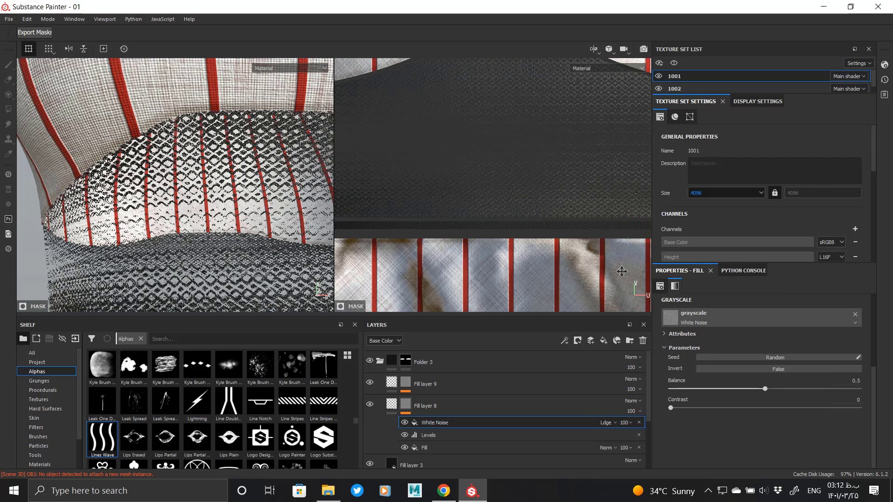
click(607, 423)
click(628, 225)
scroll(249, 263, up, 2)
alt+click(406, 404)
scroll(218, 184, up, 4)
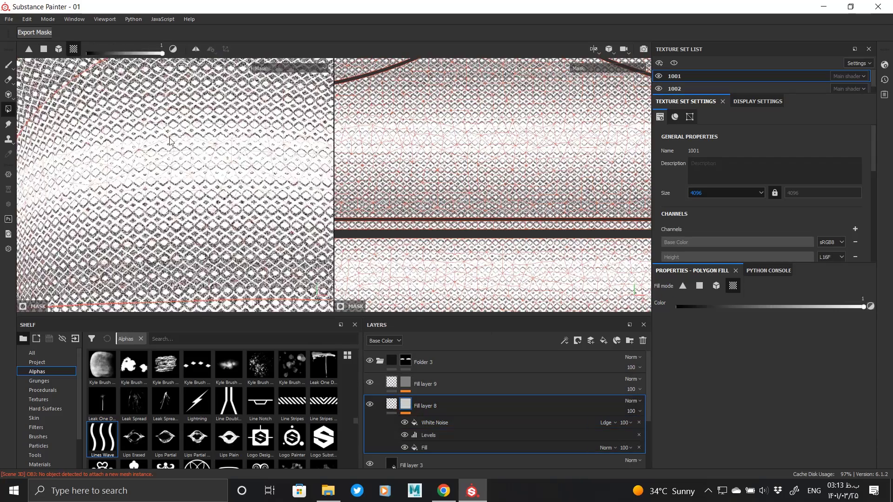
- Set the blending mode of the White Noise fill in Fill layer 8's mask to Multiply
click(425, 423)
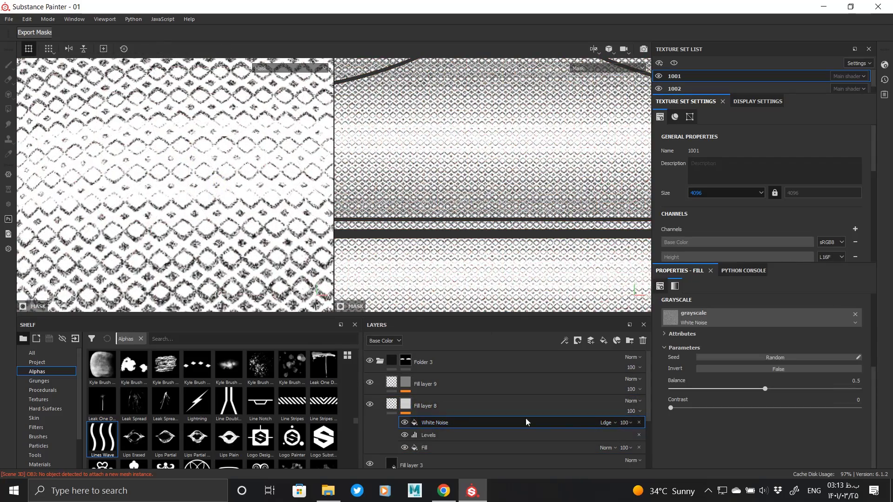
click(607, 422)
click(619, 186)
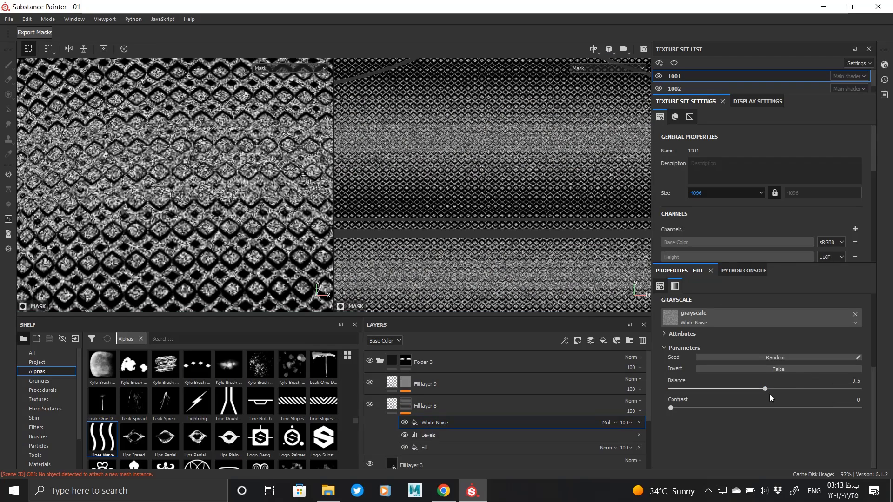
click(392, 406)
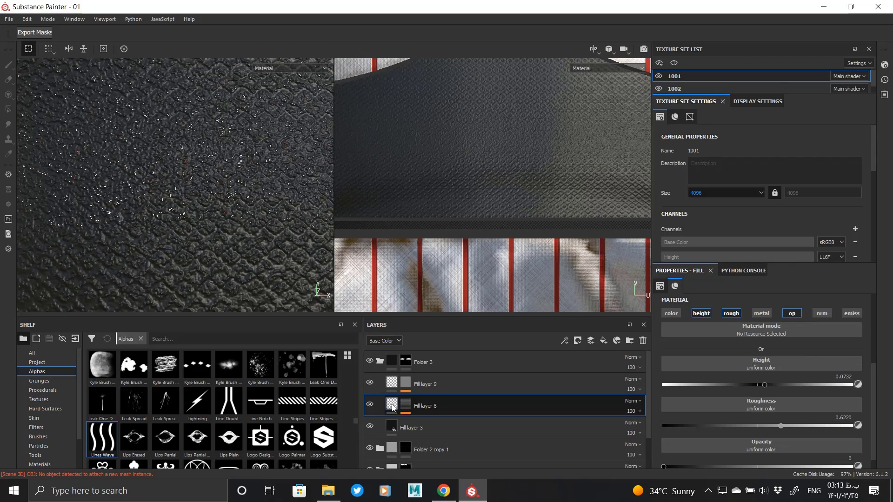
- Set the balance of the White Noise fill in Fill layer 8's mask to 0.85
alt+click(405, 406)
click(435, 422)
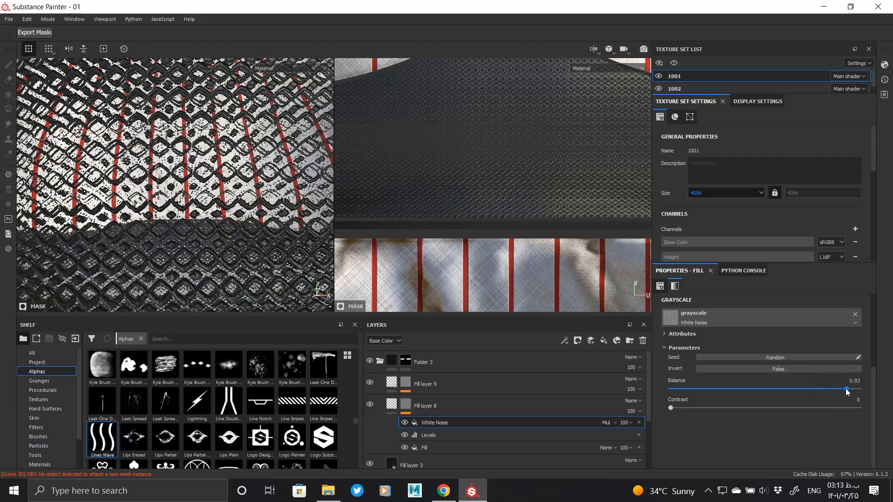
drag(846, 389, 831, 390)
- Try a UV scale of 2 on the White Noise fill and restore it to 1
scroll(783, 406, up, 3)
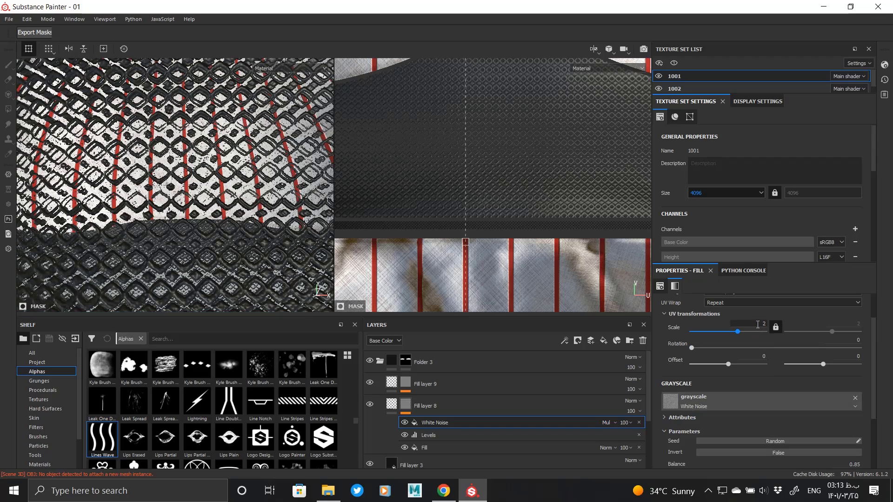
alt+right_drag(493, 224, 192, 231)
right_click(182, 189)
alt+right_drag(150, 165, 344, 228)
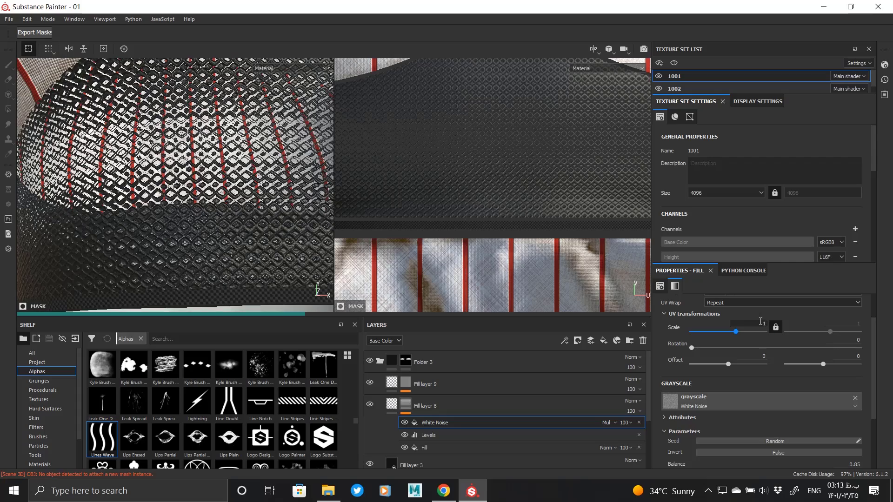
alt+right_drag(252, 146, 230, 197)
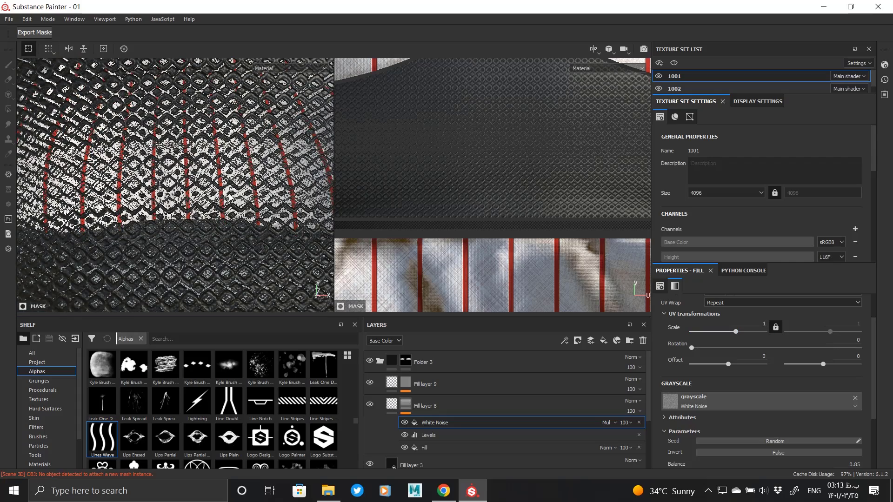
- Set the height of Fill layer 8 to about -0.03, checking the mesh relief on the waistband
click(406, 405)
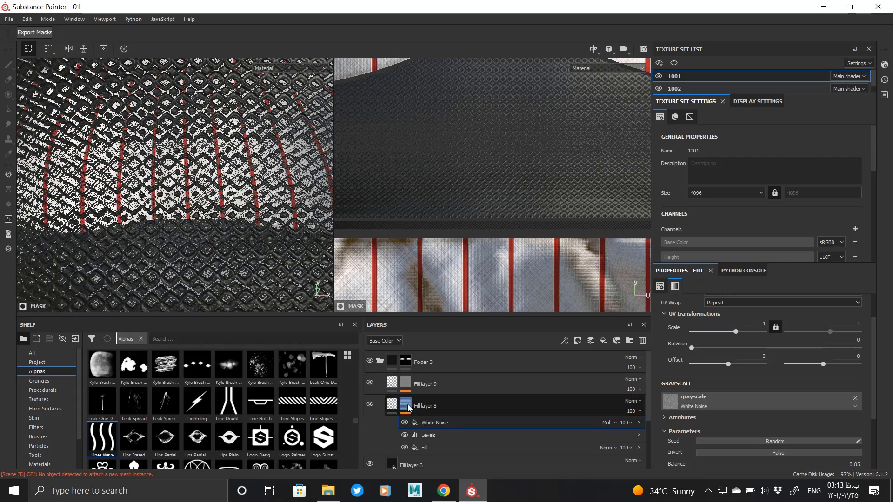
click(391, 404)
scroll(814, 418, down, 2)
click(759, 412)
drag(758, 414, 754, 416)
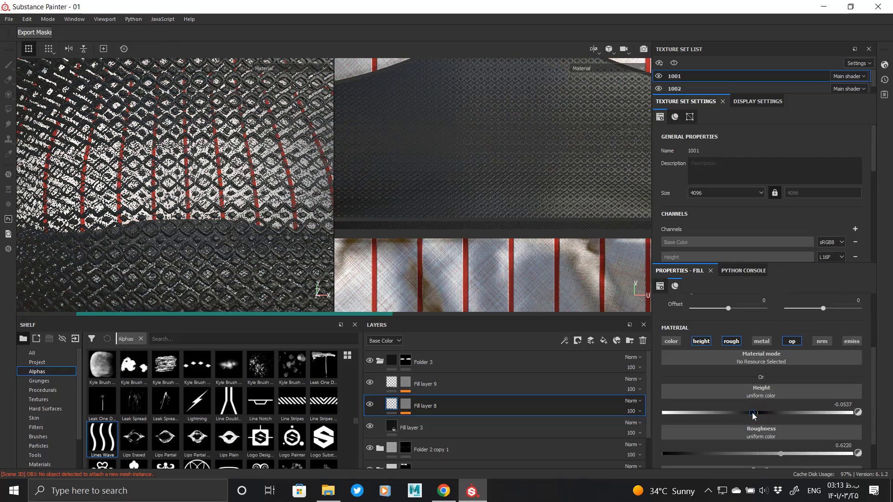
alt+right_drag(126, 252, 139, 186)
alt+drag(140, 205, 183, 217)
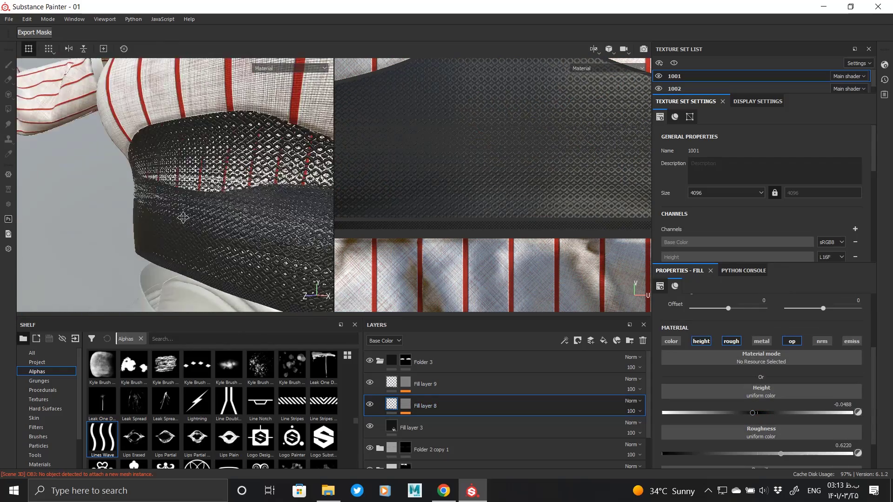
alt+right_drag(223, 163, 246, 296)
alt+drag(246, 296, 286, 221)
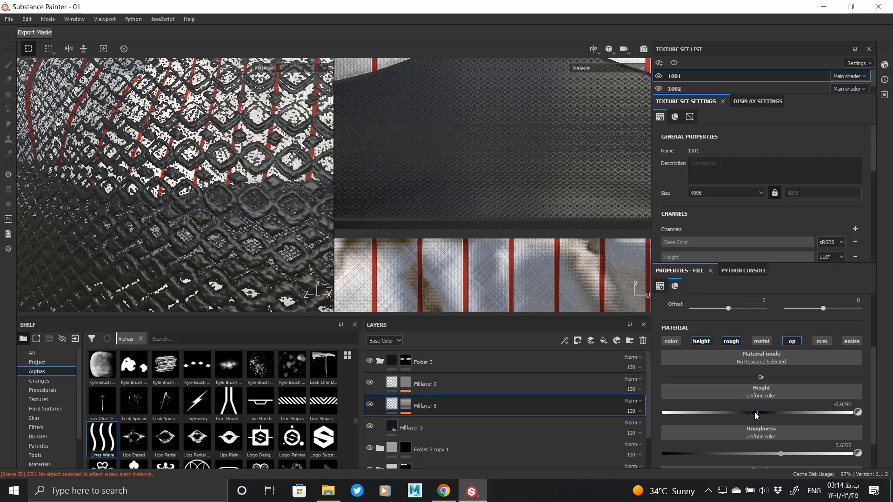
- Toggle Fill layer 8's roughness channel off and on, and examine the waistband within the whole outfit
click(732, 342)
click(733, 344)
alt+right_drag(186, 200, 70, 208)
alt+drag(70, 208, 195, 178)
alt+right_drag(194, 178, 125, 181)
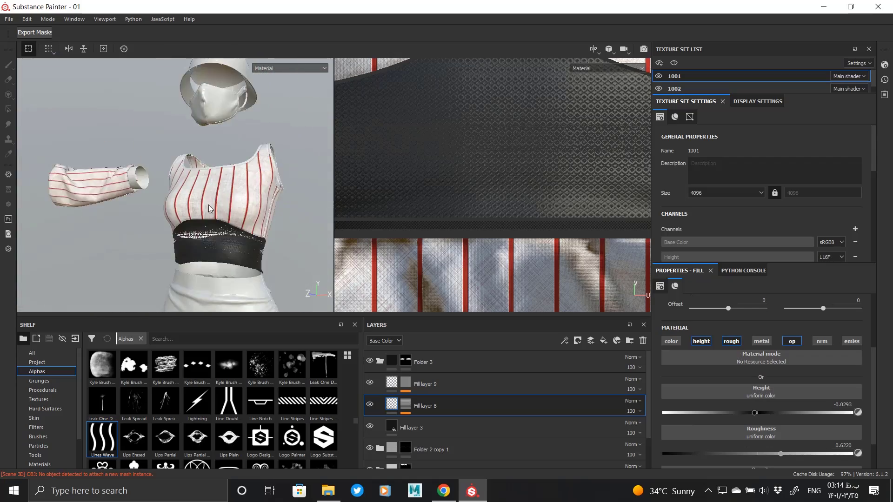
alt+drag(153, 176, 182, 181)
alt+right_drag(182, 181, 143, 177)
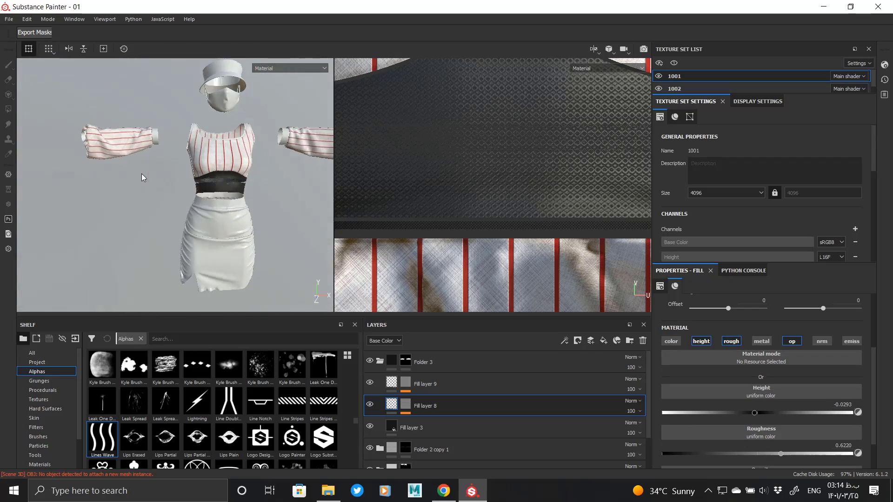
mouse_move(482, 8)
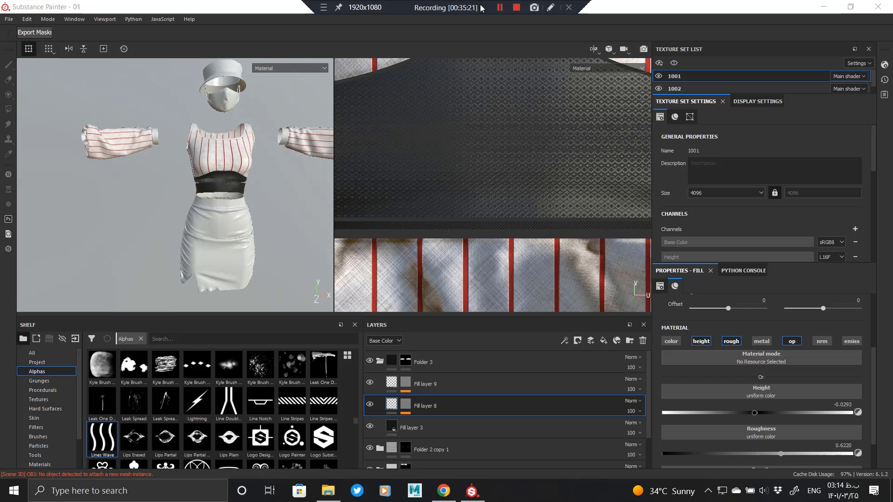
- Switch to texture set 1002 for the skirt and delete its default Layer 1
click(674, 88)
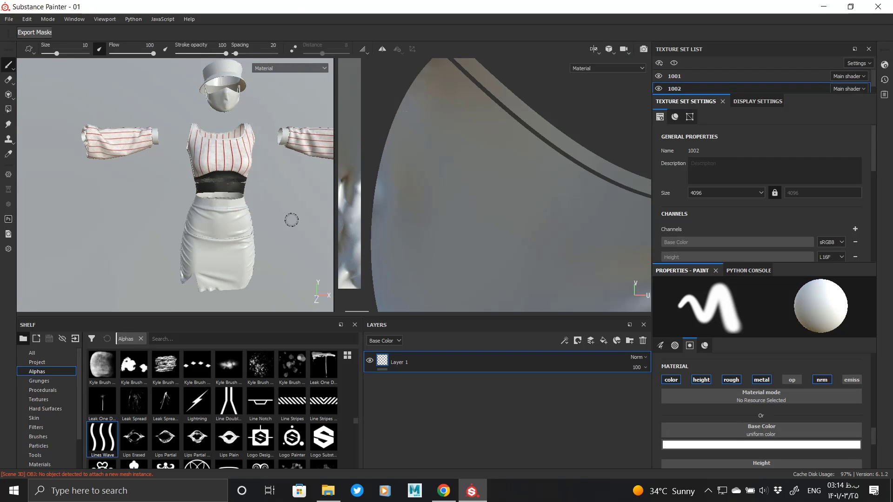
scroll(217, 189, up, 5)
scroll(217, 189, down, 5)
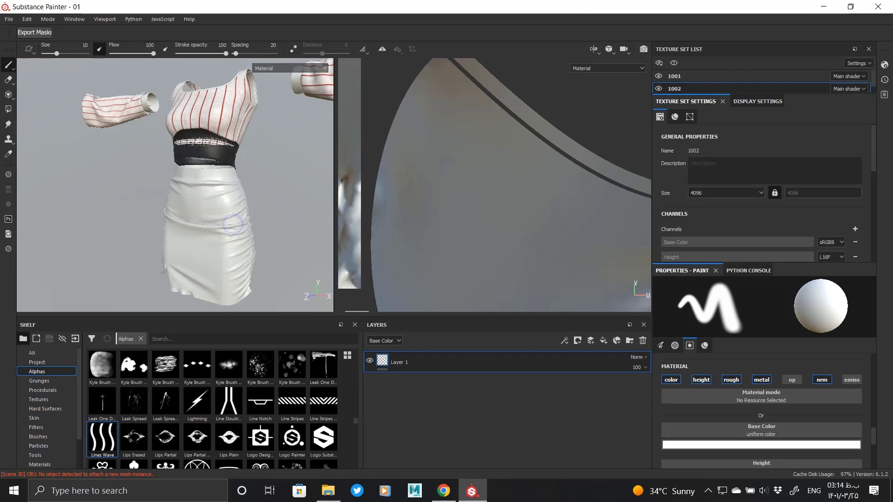
click(643, 344)
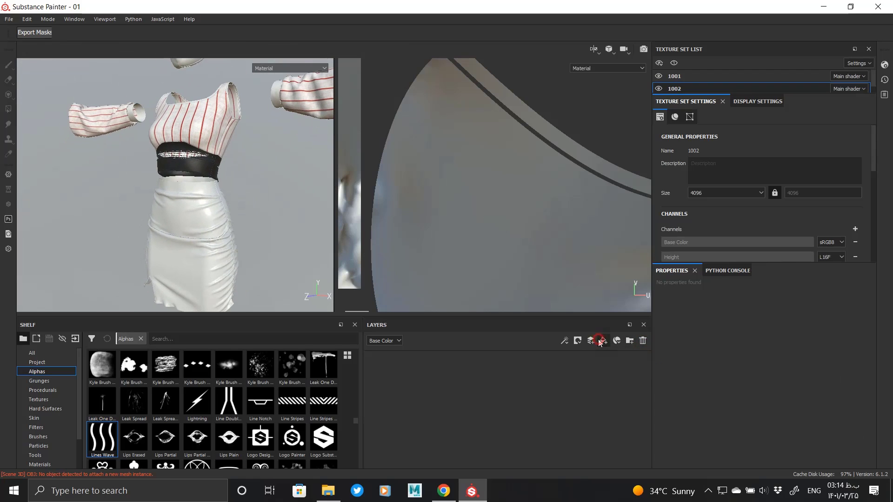
- Add a fill layer to texture set 1002 and set its base color to near-black
click(603, 341)
click(856, 410)
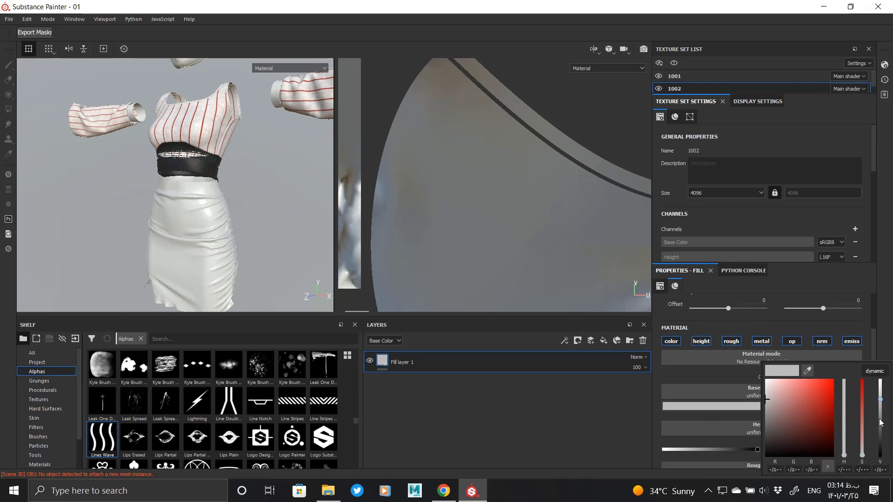
click(882, 452)
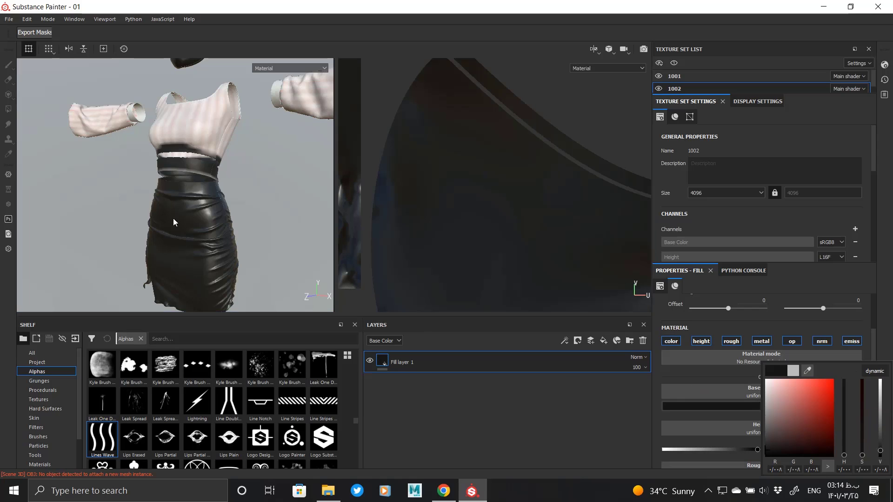
- Restrict the near-black fill layer to the color and roughness channels and set its roughness to about 0.18
scroll(174, 222, up, 5)
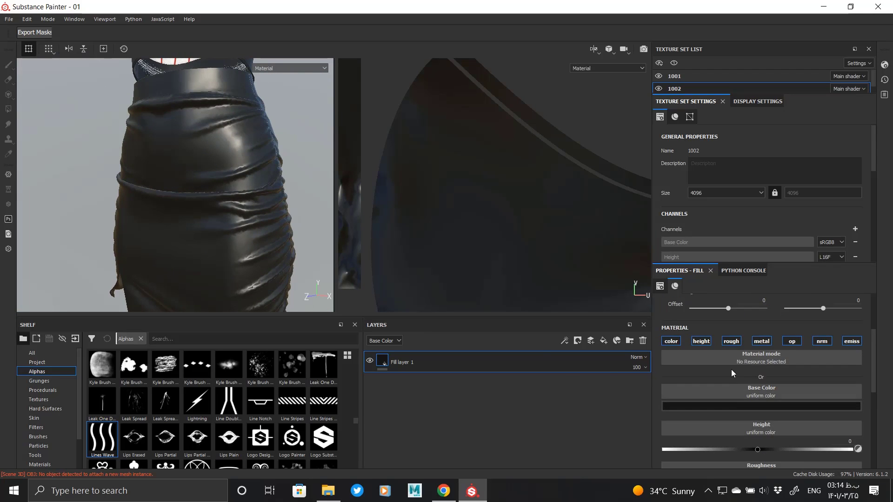
click(756, 344)
click(792, 342)
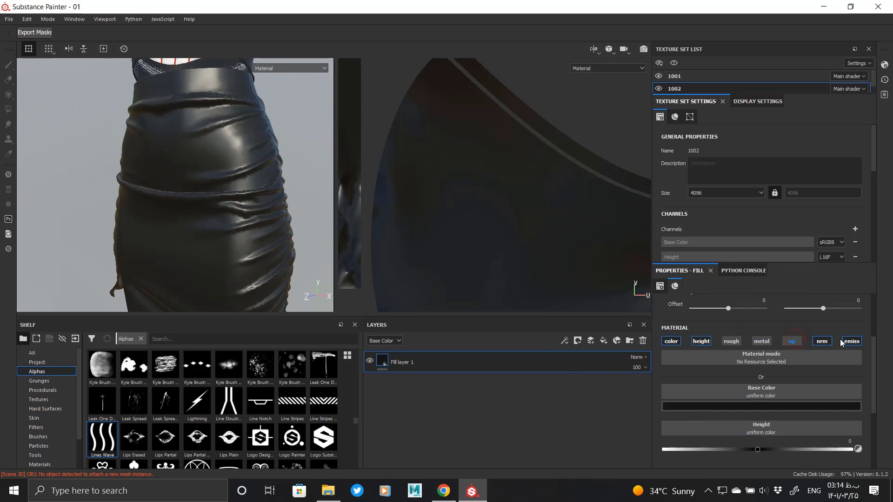
click(702, 343)
click(740, 341)
drag(748, 448, 688, 450)
scroll(201, 218, down, 5)
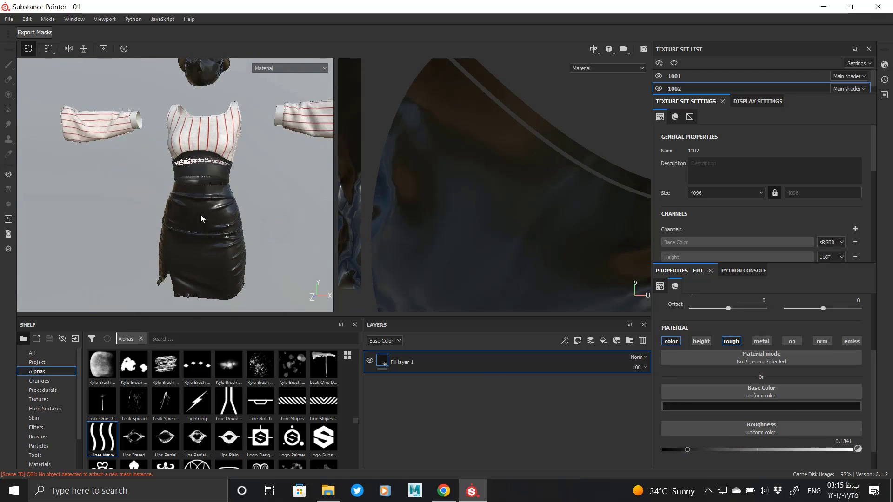
scroll(202, 218, up, 5)
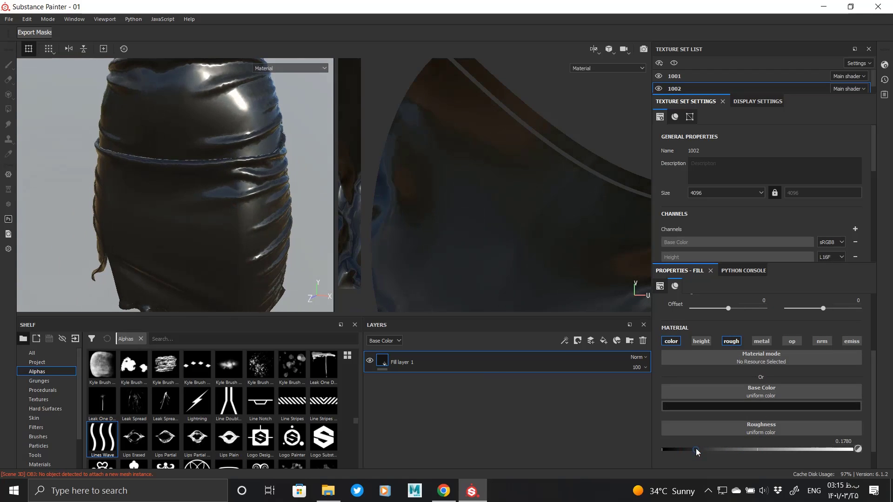
- Add a second fill layer above the near-black one and give it a black mask
click(604, 342)
right_click(404, 363)
click(504, 15)
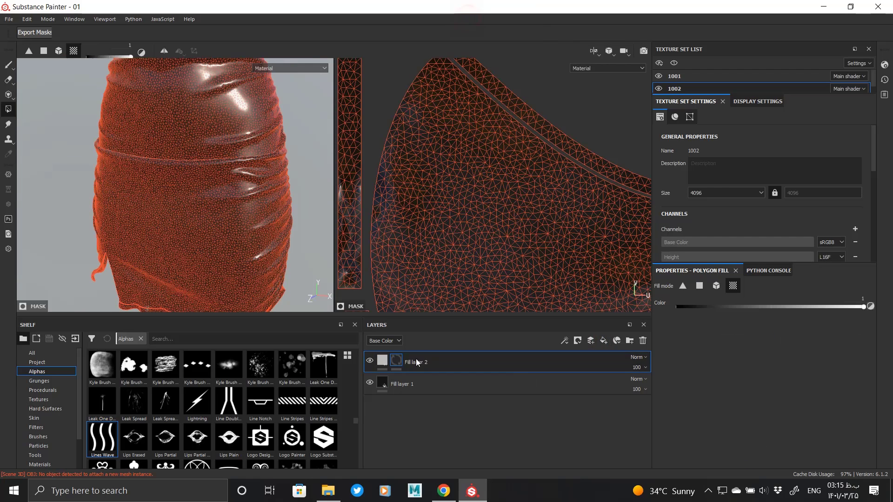
- Fill the second fill layer's mask with the Directional Noise 4 texture and rotate it so the streaks run vertically
right_click(395, 359)
click(429, 288)
click(761, 344)
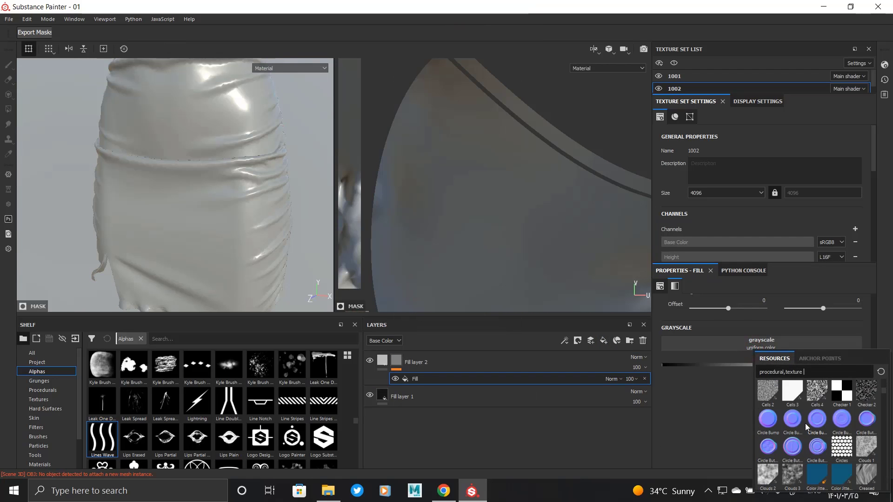
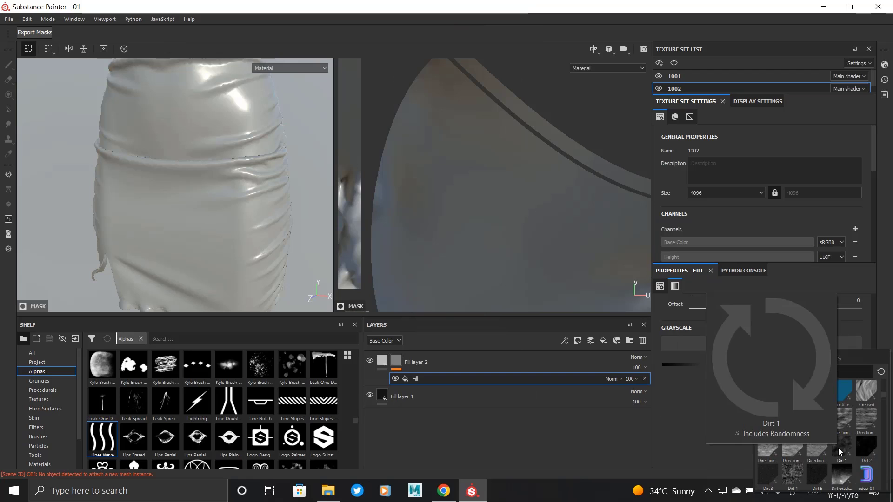
scroll(838, 448, down, 1)
scroll(793, 395, up, 1)
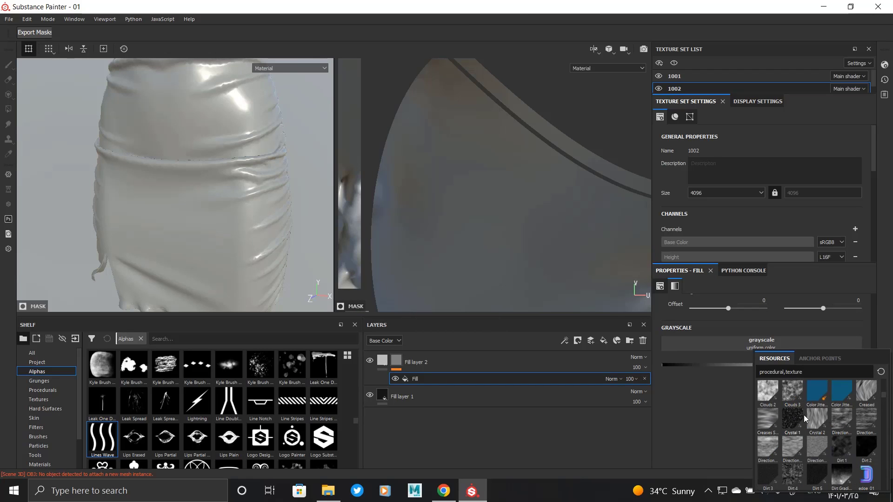
click(794, 449)
scroll(771, 412, up, 2)
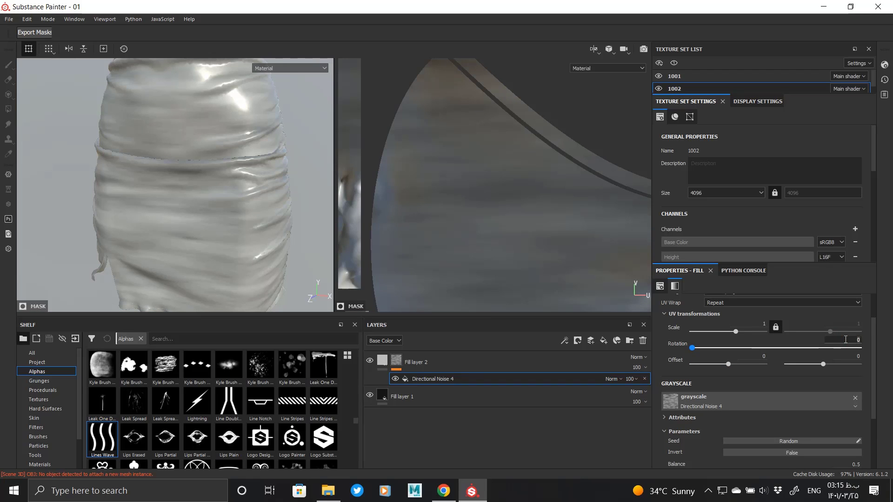
alt+click(399, 362)
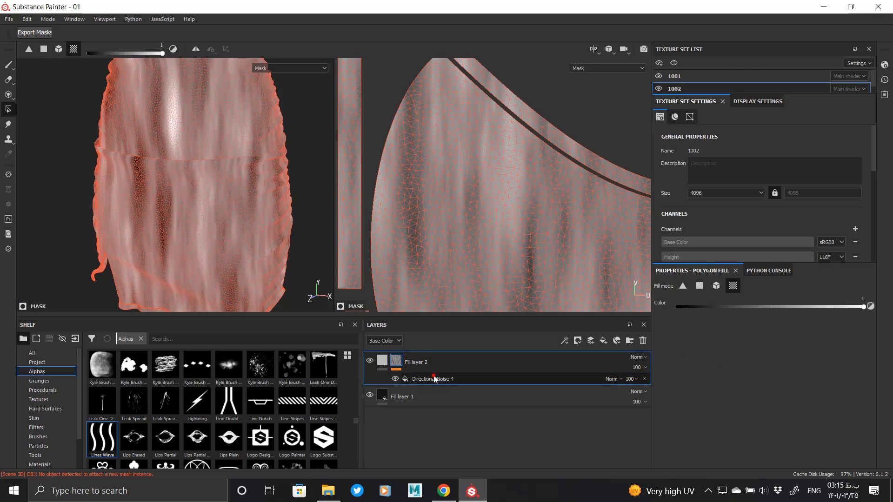
- Set the Directional Noise 4 scale to 3 and its contrast to 0.19
click(435, 379)
scroll(724, 404, down, 2)
scroll(724, 388, up, 2)
scroll(725, 387, down, 2)
scroll(722, 414, down, 1)
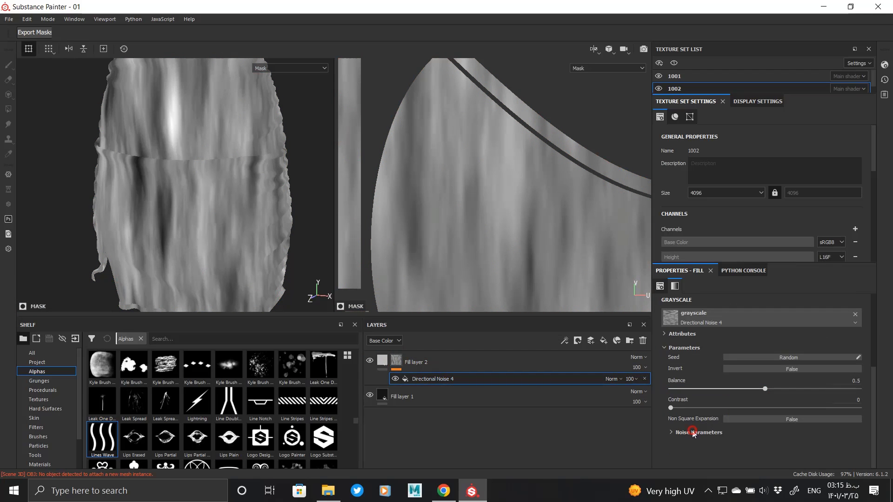
click(693, 432)
click(739, 450)
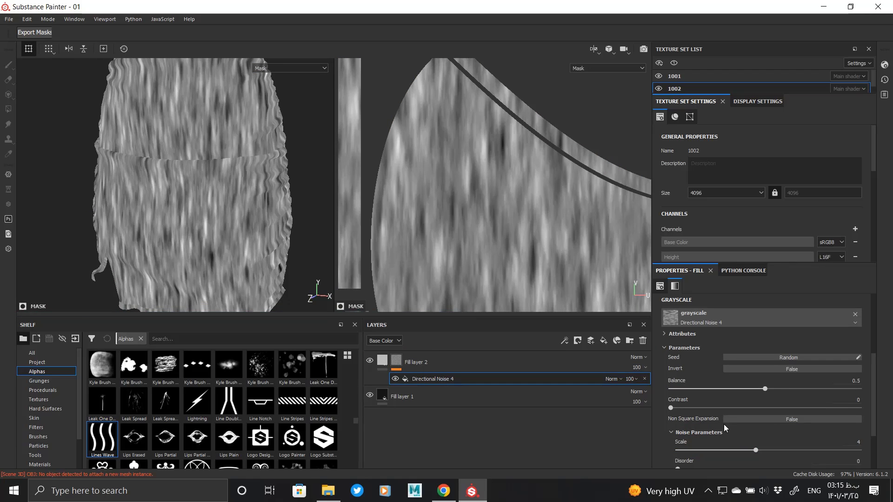
scroll(688, 409, down, 2)
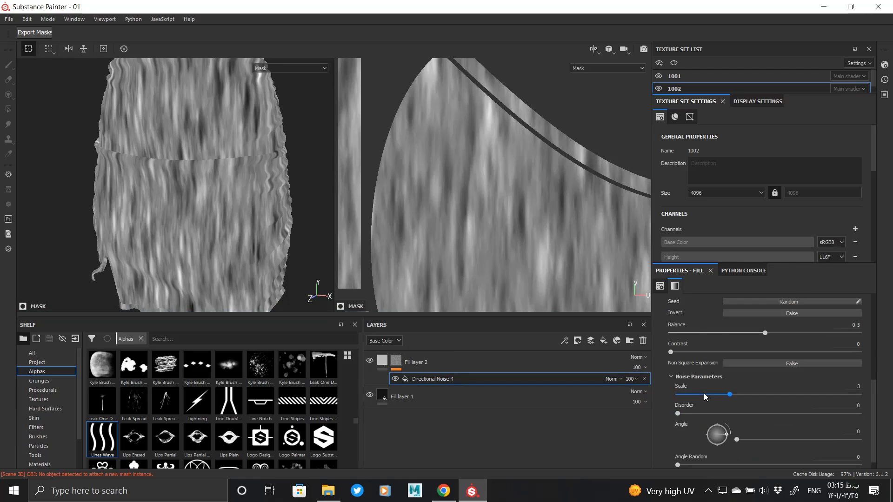
scroll(704, 393, up, 1)
click(707, 381)
- Restrict the streak-masked fill layer to the roughness channel and set its roughness to about 0.51
click(382, 361)
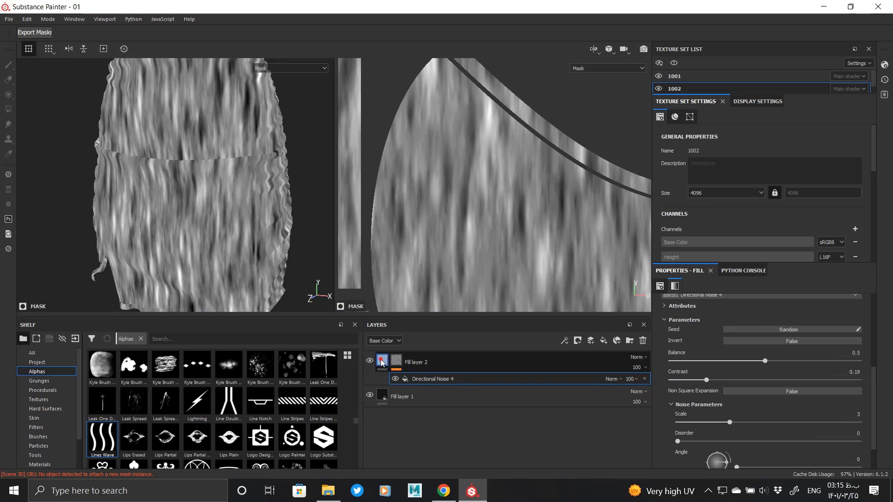
scroll(699, 353, up, 3)
click(699, 369)
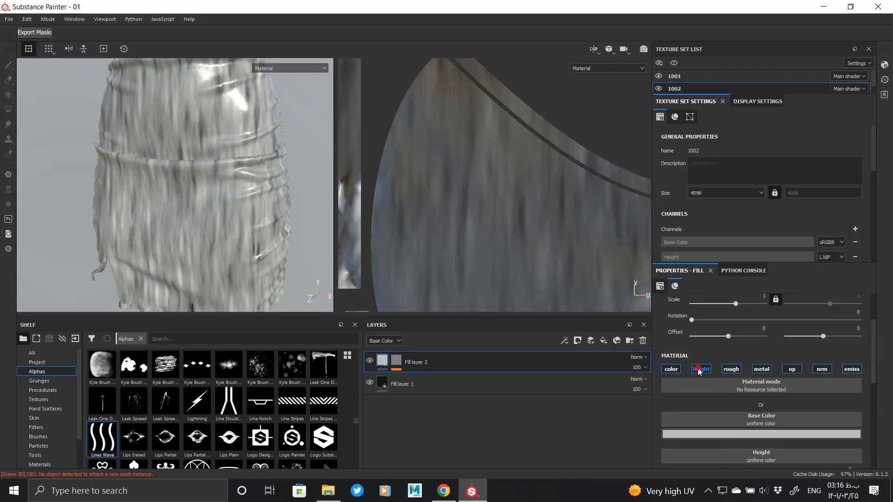
click(730, 369)
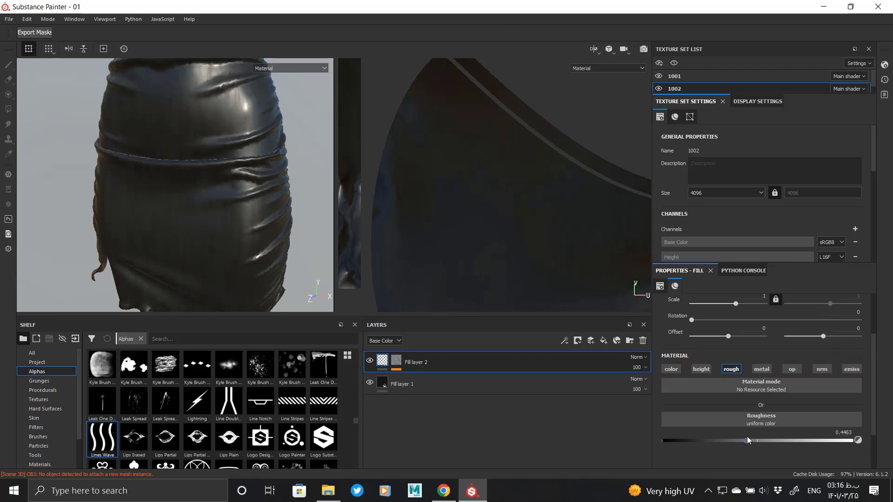
drag(748, 437, 761, 444)
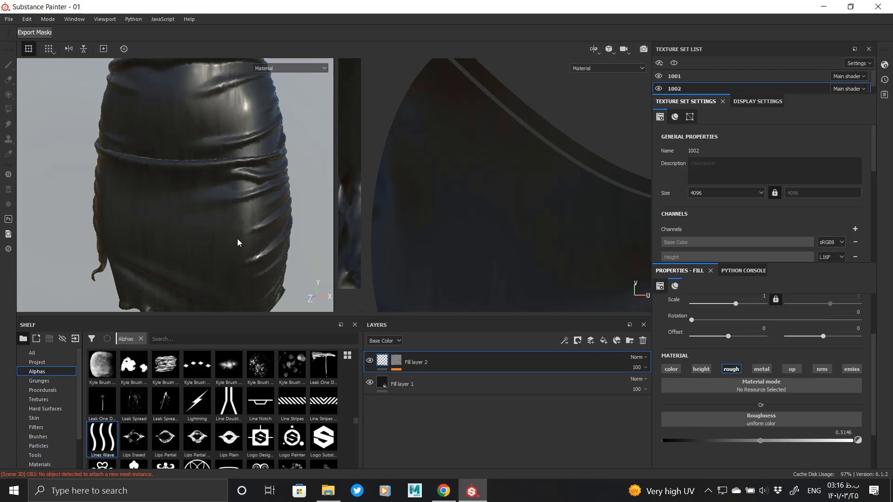
alt+drag(237, 241, 266, 227)
alt+right_drag(266, 228, 211, 253)
alt+drag(211, 253, 207, 253)
alt+middle_drag(237, 226, 246, 182)
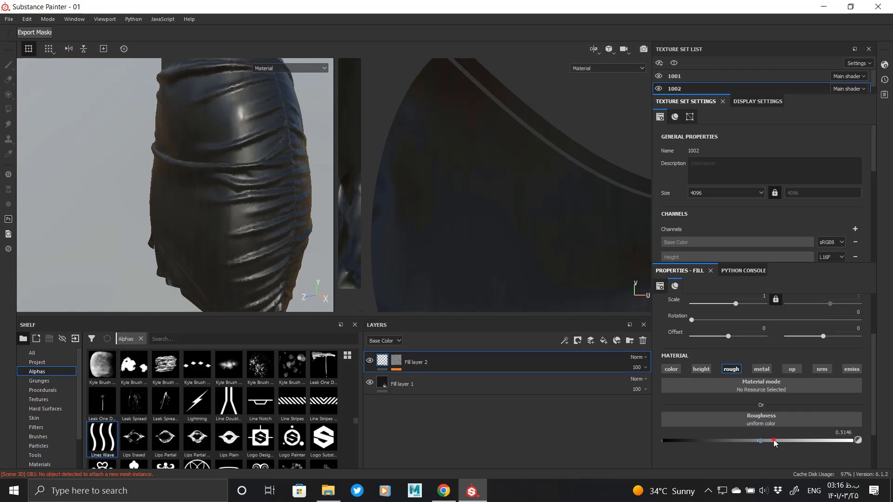
- Set the near-black base fill layer's roughness to about 0.37
click(525, 389)
drag(746, 420, 733, 422)
alt+drag(228, 227, 265, 193)
scroll(257, 287, up, 5)
scroll(236, 231, down, 5)
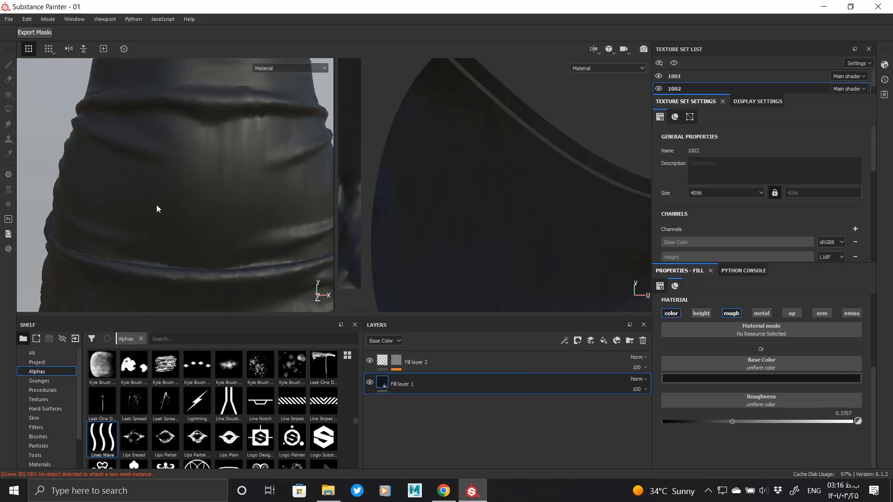
- Add a third fill layer on top, give it a black mask and add a fill effect to that mask
click(604, 340)
right_click(401, 361)
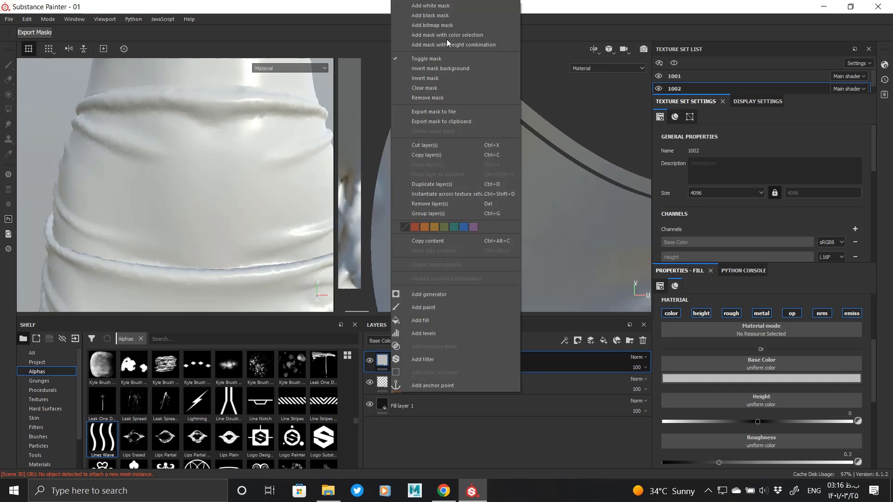
click(448, 43)
right_click(399, 363)
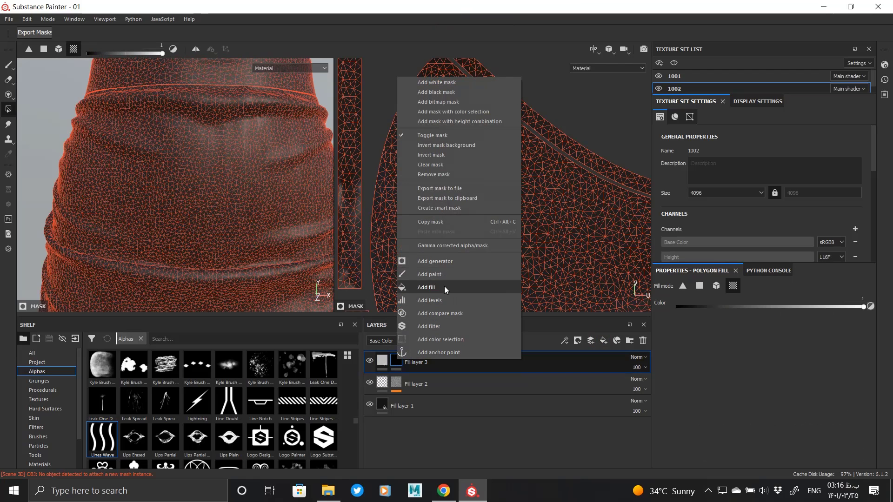
click(445, 286)
right_click(428, 376)
key(Escape)
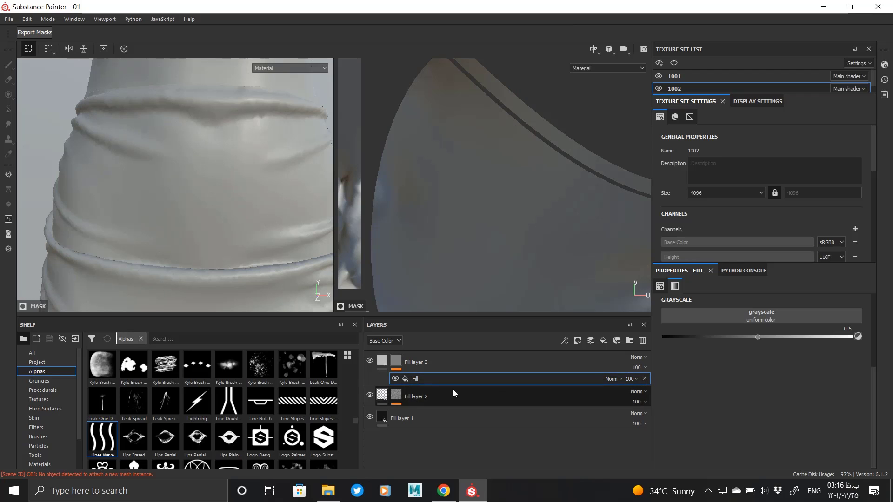
- Assign the Perlin Noise texture to the fill effect in the third layer's mask
click(735, 317)
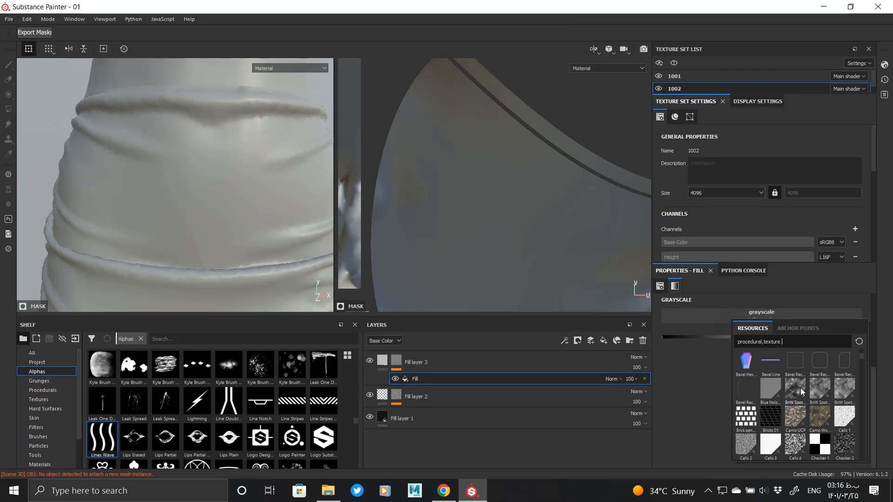
scroll(771, 414, down, 10)
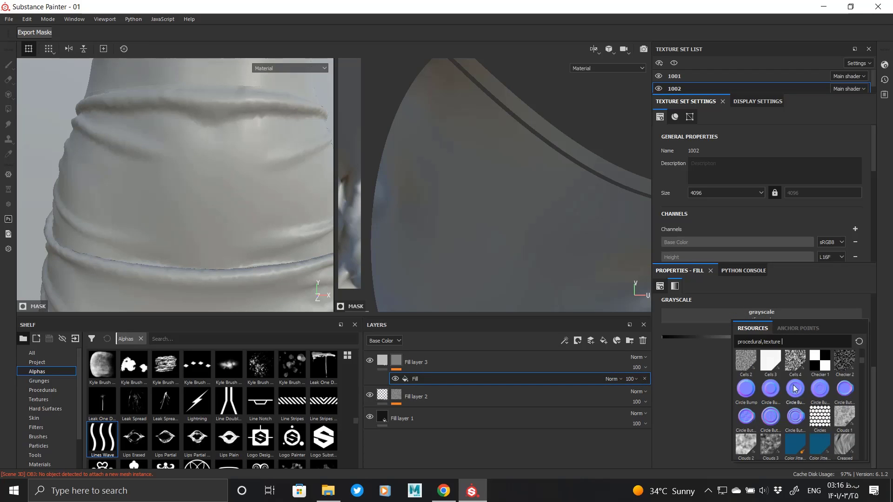
scroll(816, 389, down, 5)
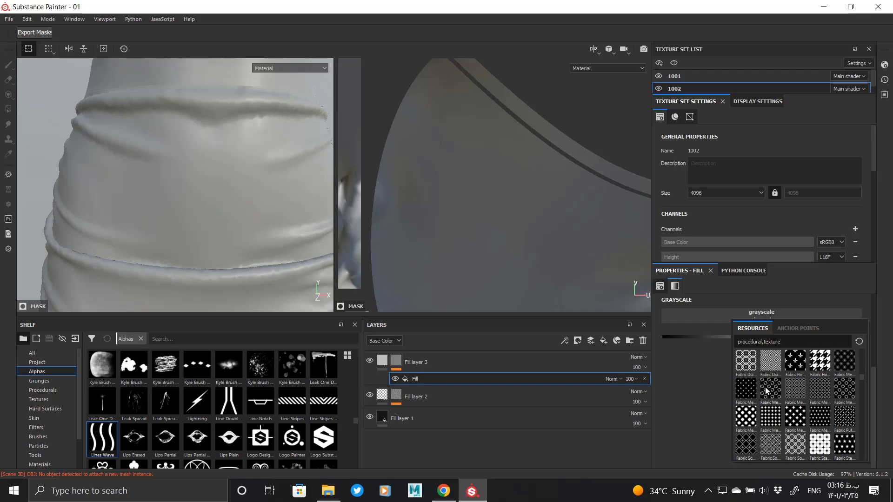
scroll(800, 413, down, 5)
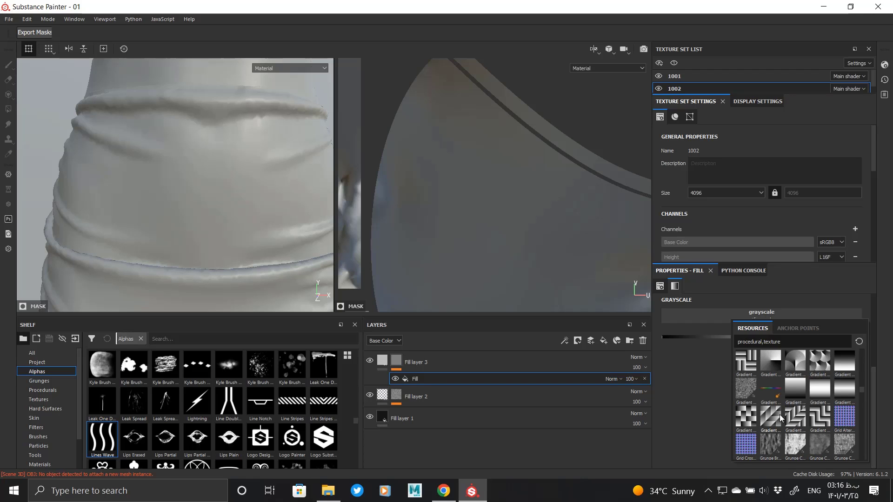
scroll(771, 444, down, 5)
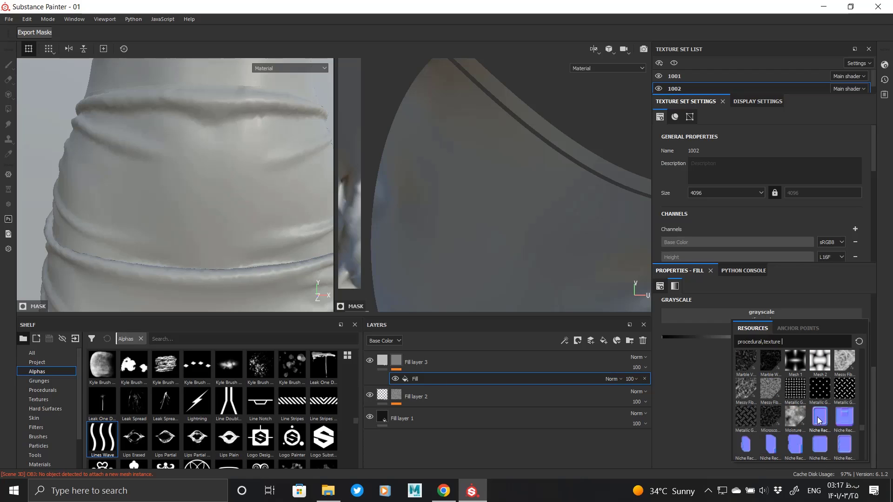
scroll(797, 419, down, 5)
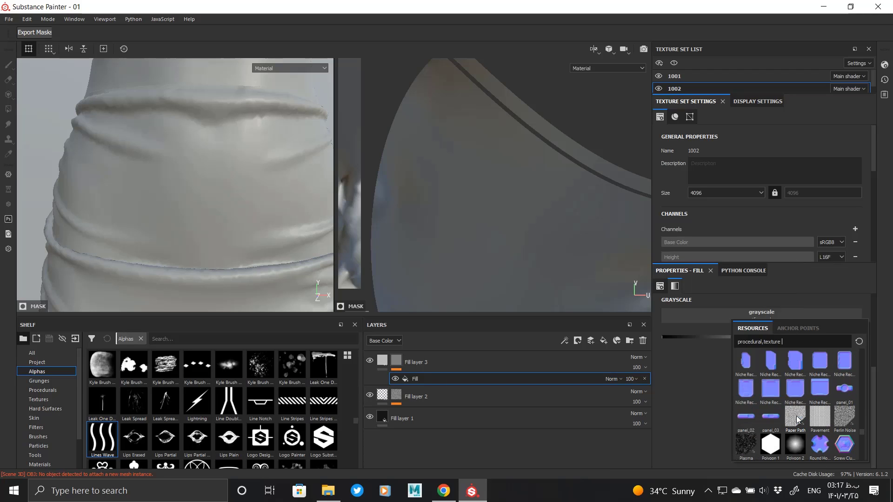
click(850, 419)
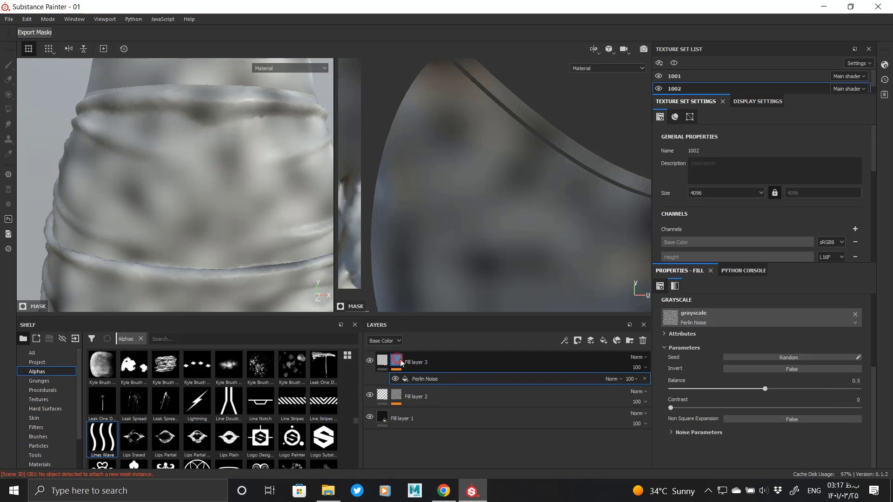
- Set the Perlin Noise contrast to 1 and its UV scale to 11
key(m)
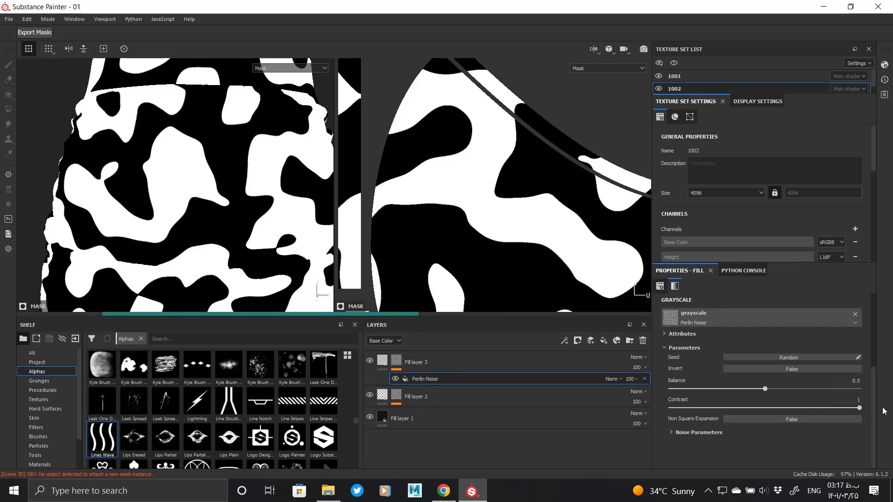
scroll(307, 223, down, 5)
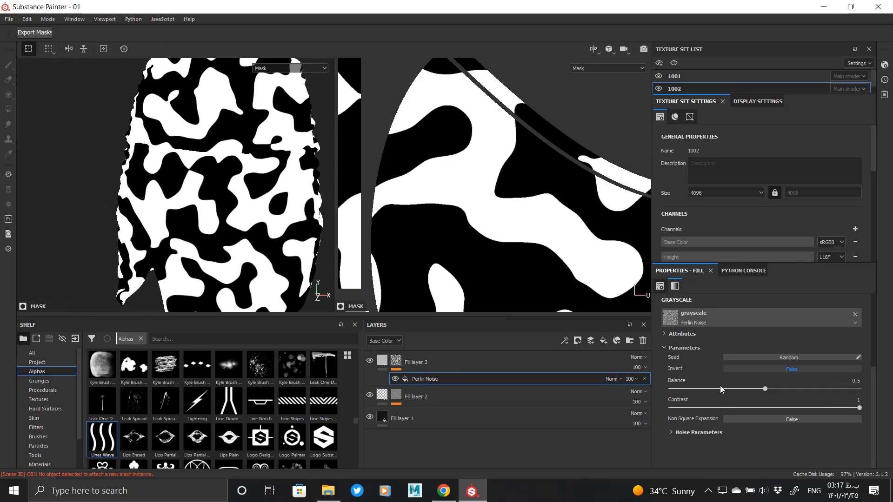
scroll(721, 386, up, 3)
text(1)
key(Return)
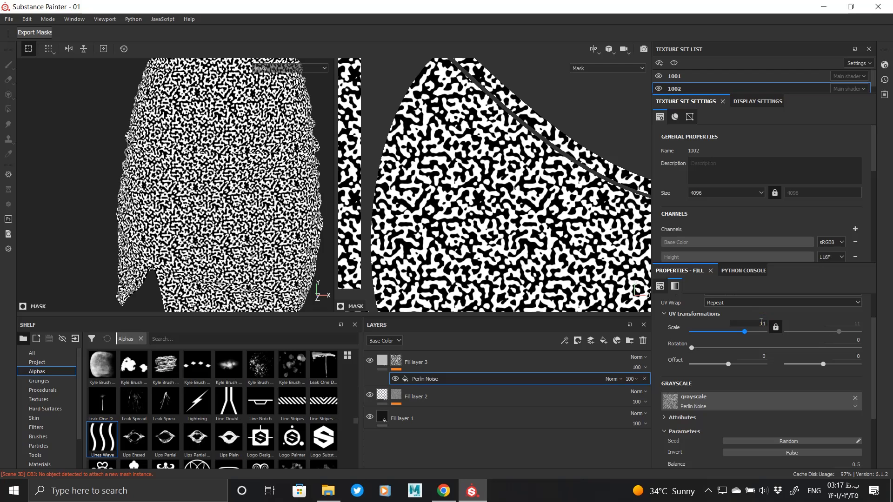
- Refine the Perlin Noise pattern by setting its noise scale to 64 and its UV scale to 25
scroll(231, 185, up, 5)
scroll(730, 419, down, 3)
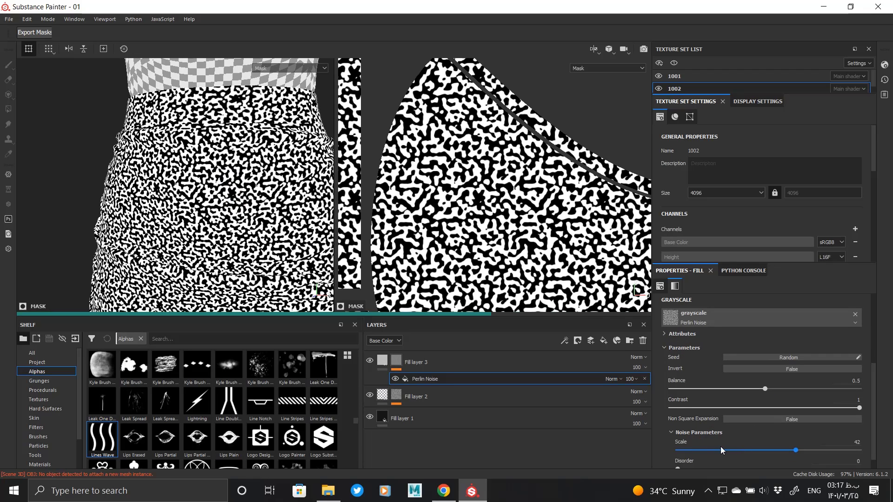
drag(721, 450, 869, 451)
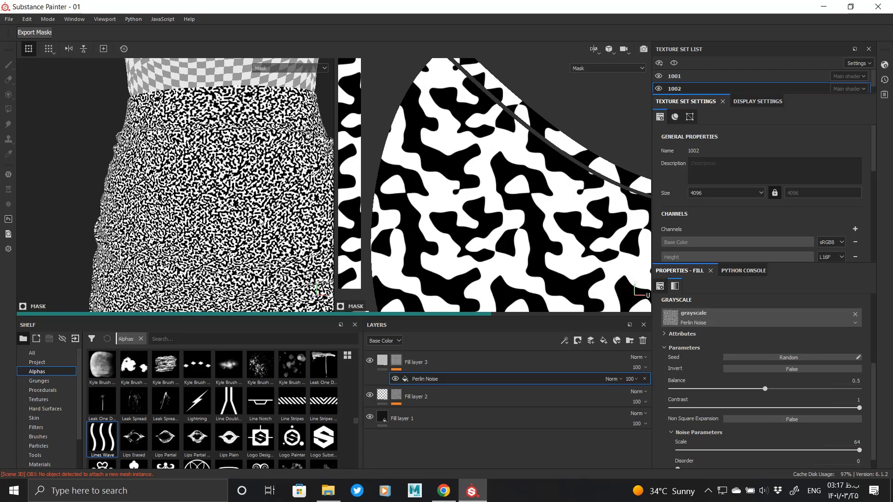
scroll(272, 207, up, 4)
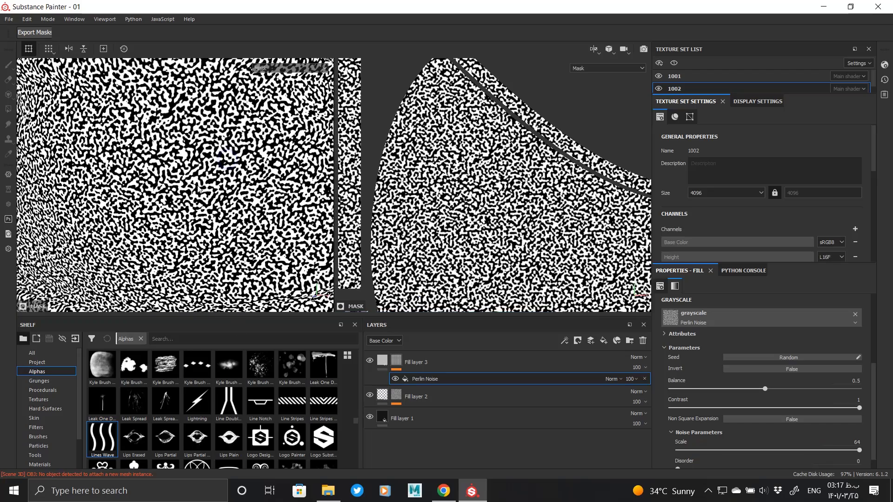
scroll(717, 388, up, 3)
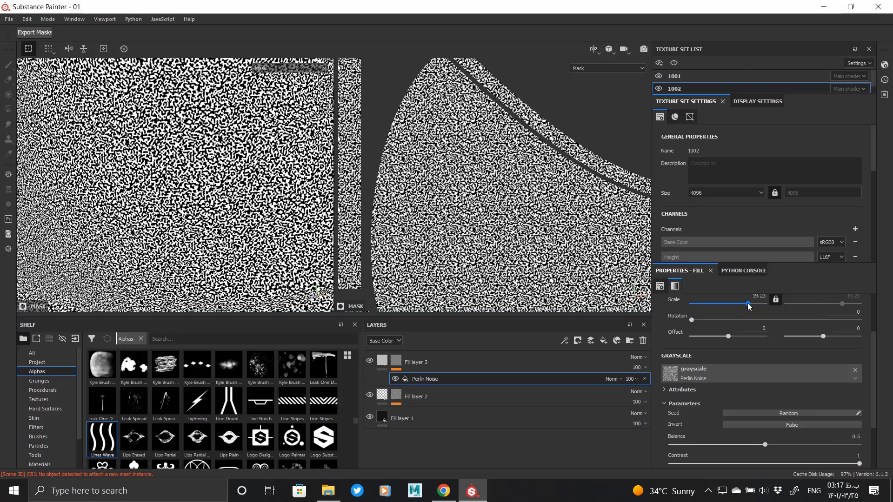
click(752, 296)
text(25)
key(Return)
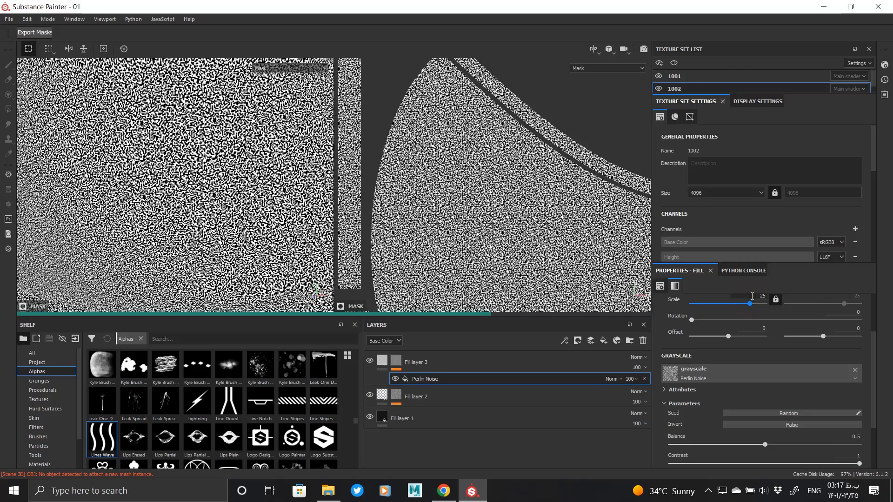
- Turn off the color, height, metallic, opacity and normal channels of the third fill layer, keeping roughness active
key(Delete)
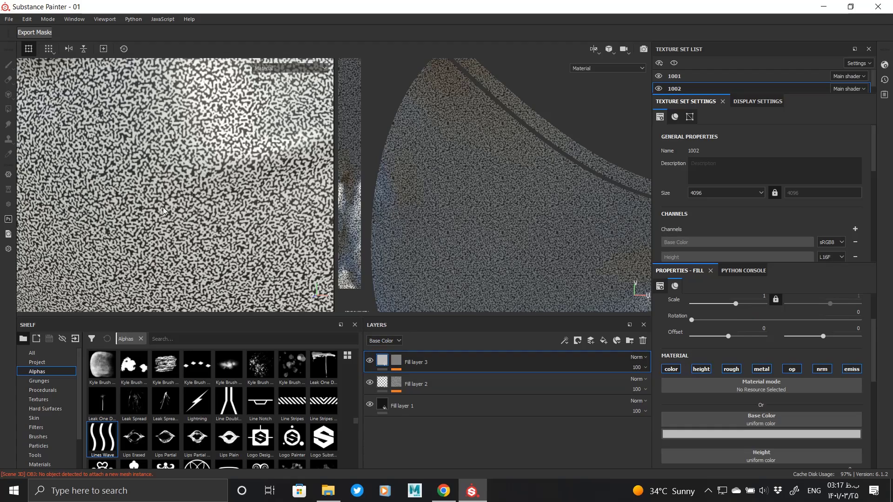
click(724, 369)
click(761, 369)
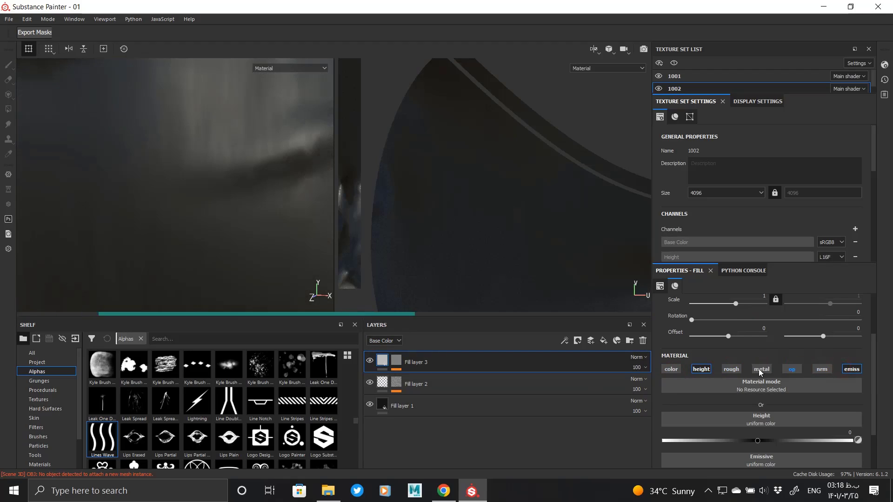
click(731, 370)
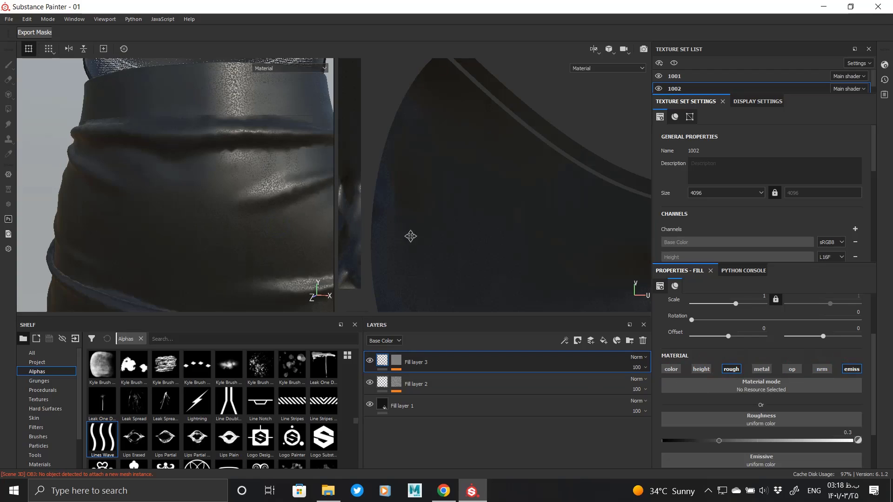
- Switch the third fill layer from roughness to height and set its height to -0.0146
click(729, 370)
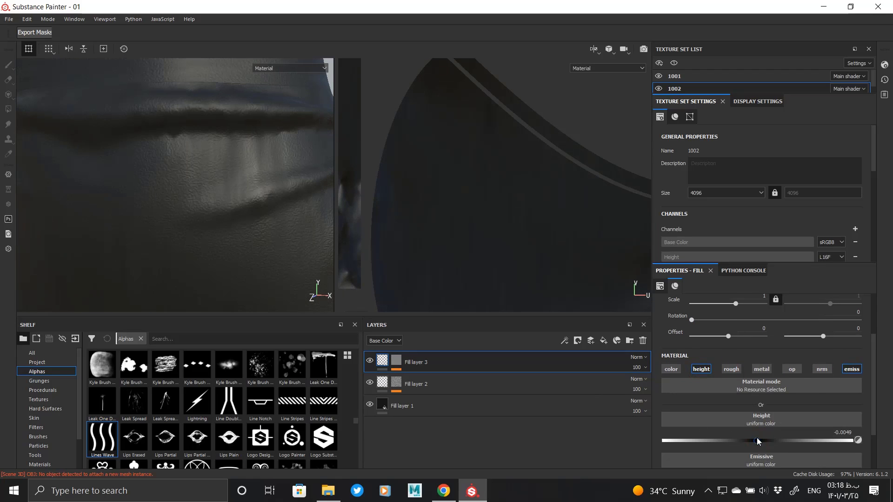
alt+drag(169, 229, 229, 143)
alt+right_drag(229, 144, 205, 168)
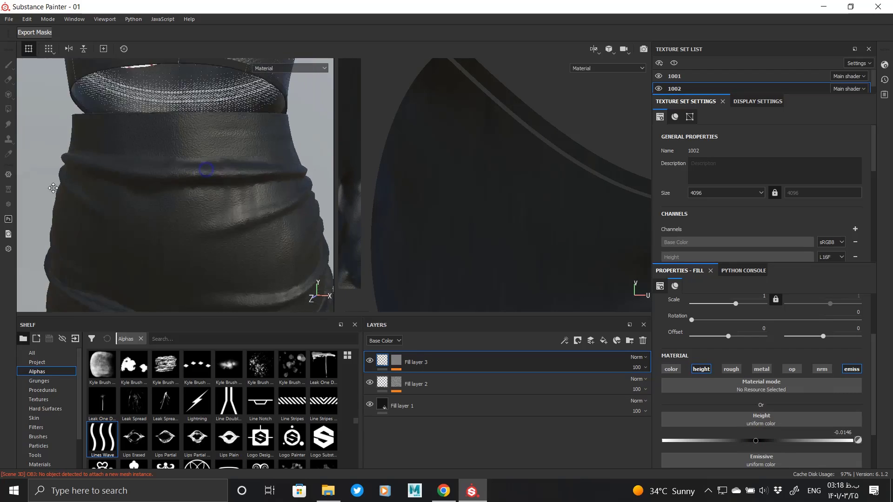
alt+middle_drag(205, 168, 199, 106)
click(199, 106)
alt+drag(200, 107, 206, 107)
scroll(226, 131, up, 5)
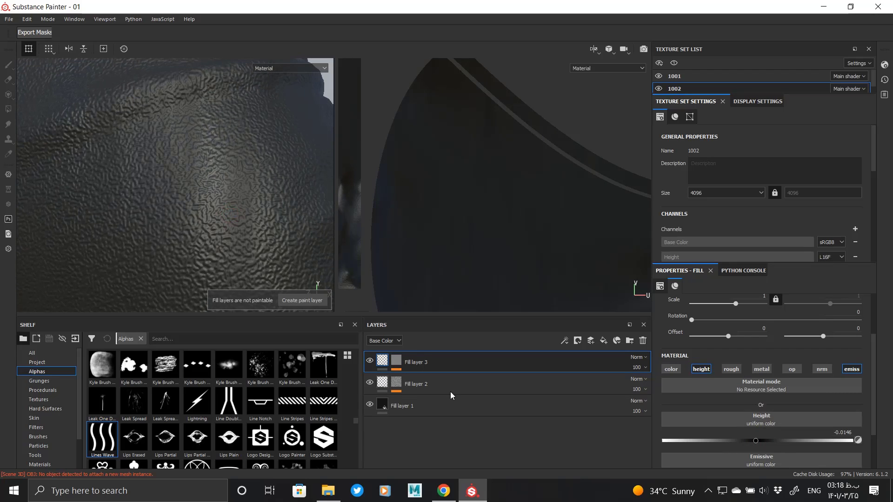
- Display the height channel in the layer stack and lower the third fill layer's height opacity to 22
click(384, 340)
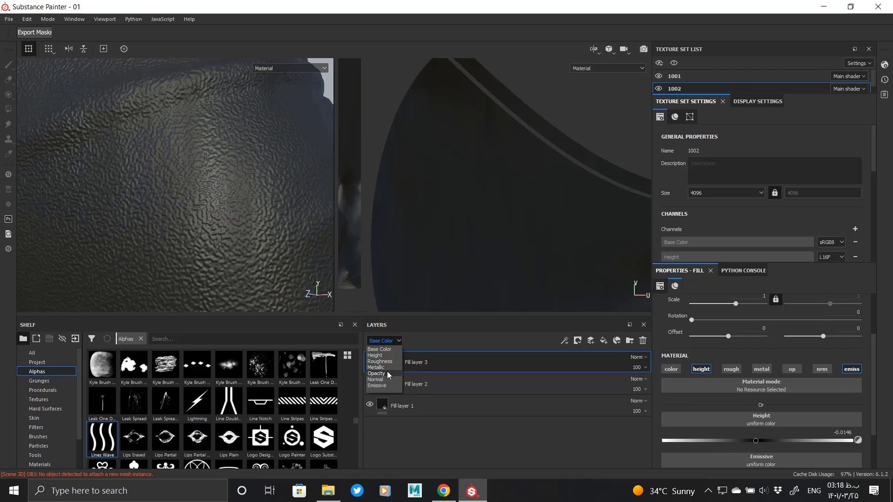
click(381, 359)
click(637, 367)
click(640, 383)
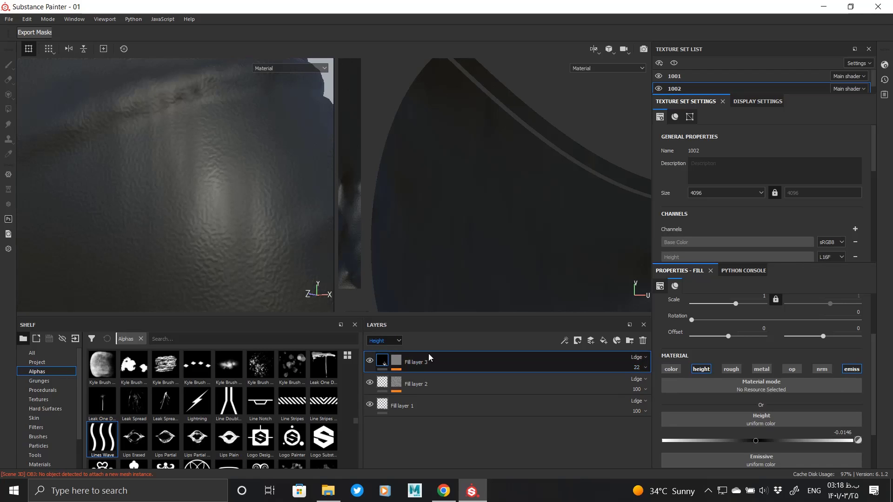
- Replace the third fill layer's height channel with color and darken its base color to black
click(382, 361)
click(422, 379)
click(382, 362)
click(719, 434)
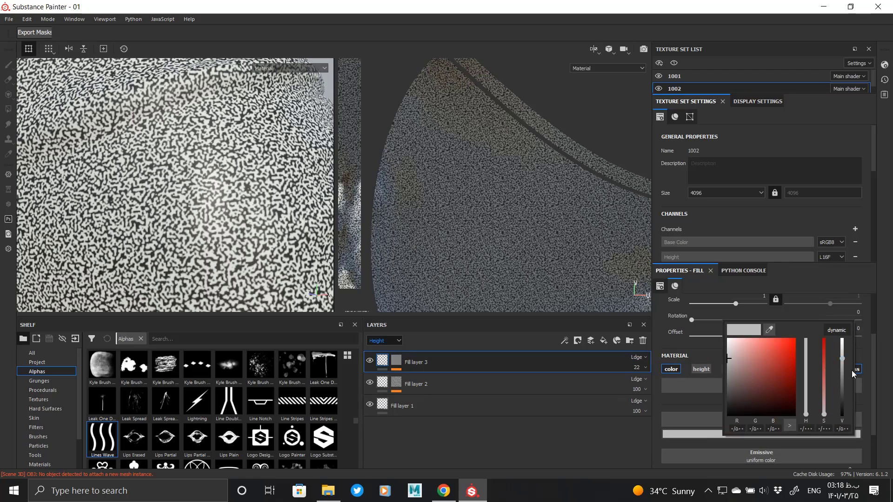
drag(843, 372, 846, 425)
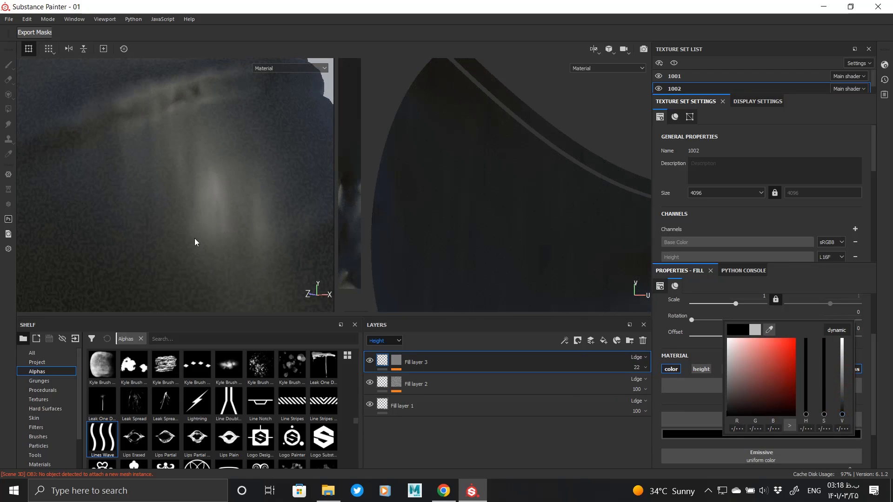
alt+right_drag(195, 239, 230, 139)
alt+drag(230, 139, 200, 169)
alt+right_drag(225, 203, 270, 196)
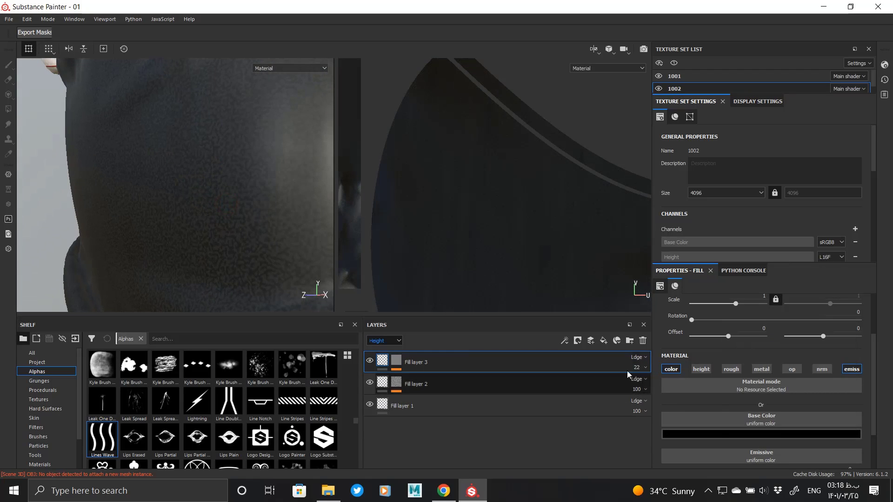
- Add a fourth fill layer with a black mask and put a fill effect in that mask
right_click(387, 360)
click(433, 227)
right_click(396, 360)
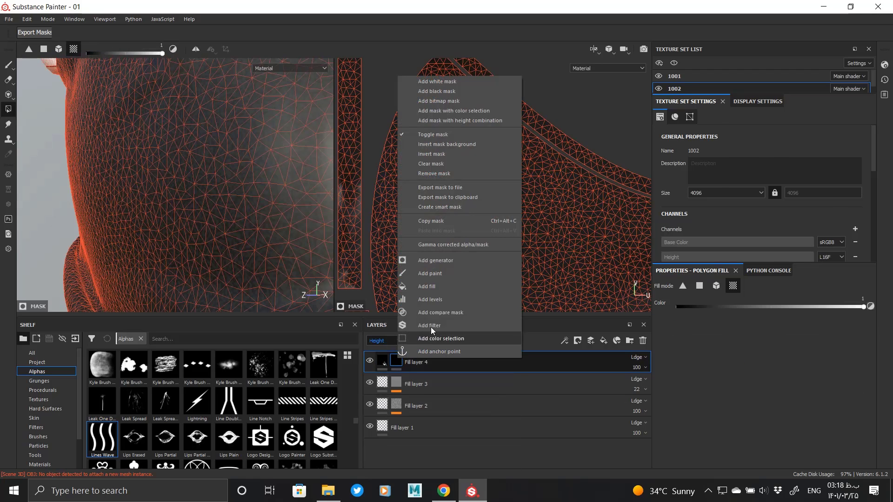
click(433, 286)
- Assign the Dirt 3 procedural texture to the fill effect in the fourth layer's mask
click(731, 370)
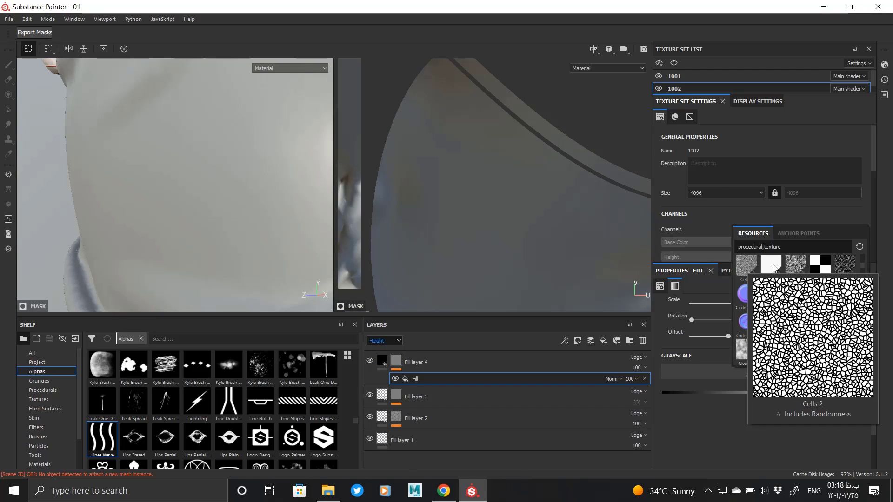
mouse_move(845, 272)
scroll(825, 295, down, 3)
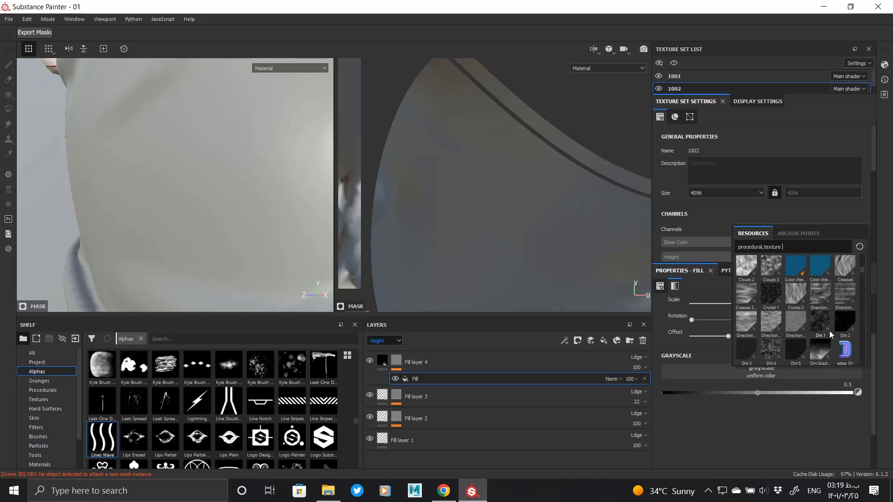
scroll(773, 292, down, 3)
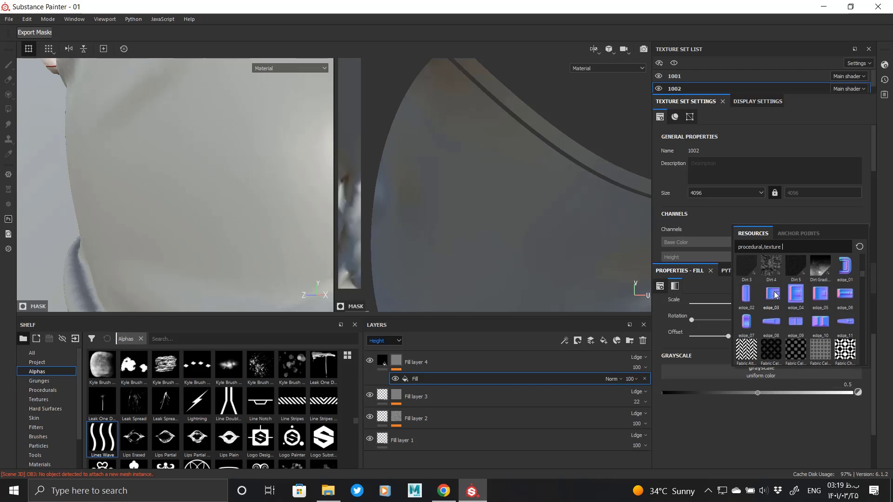
click(747, 269)
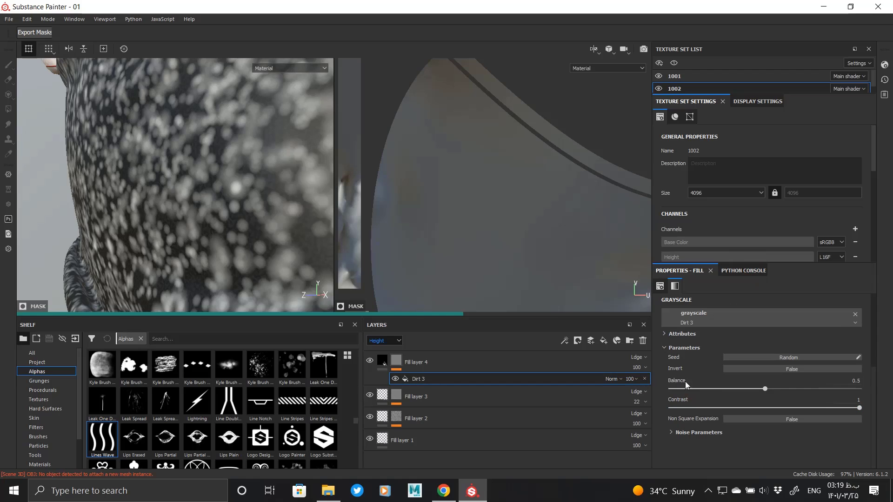
- Isolate the fourth layer's mask and set the Dirt 3 balance to 0.64 and noise scale to 4
alt+click(398, 360)
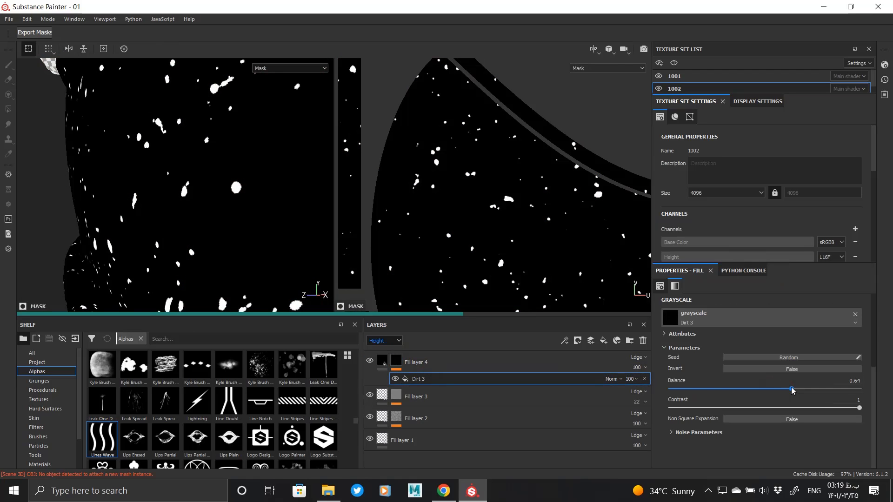
click(681, 432)
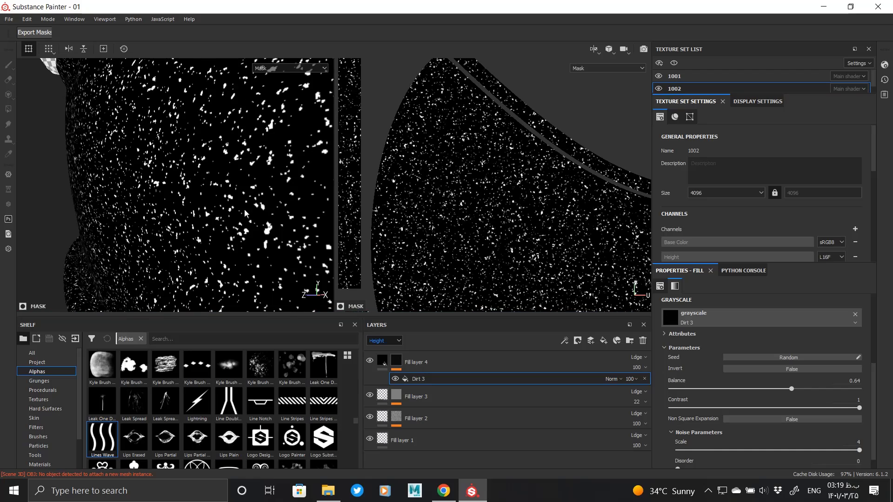
scroll(245, 209, down, 5)
- Keep only the roughness channel active on the fourth fill layer and lower its roughness to 0
click(409, 362)
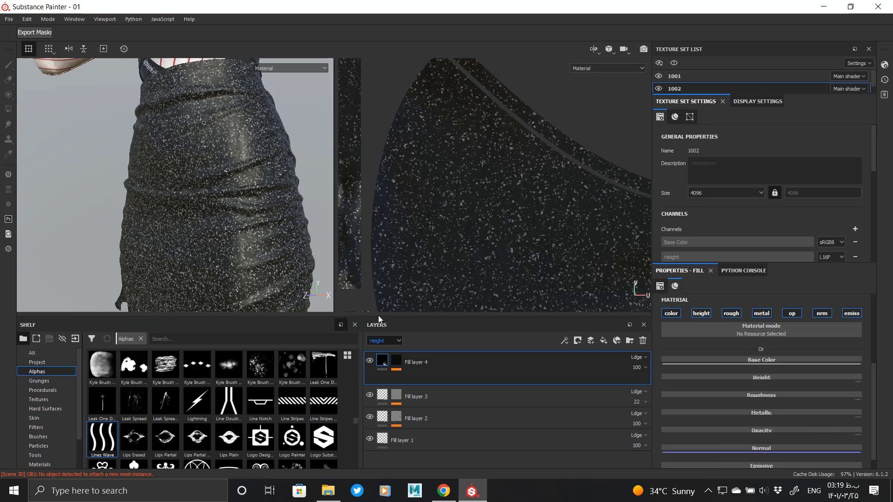
click(674, 313)
click(702, 314)
click(760, 314)
click(792, 314)
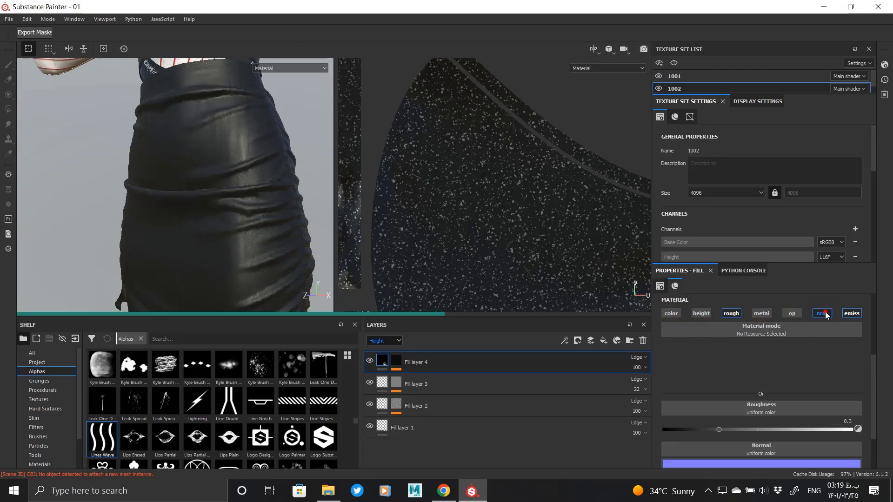
click(826, 314)
click(850, 314)
drag(717, 385, 684, 385)
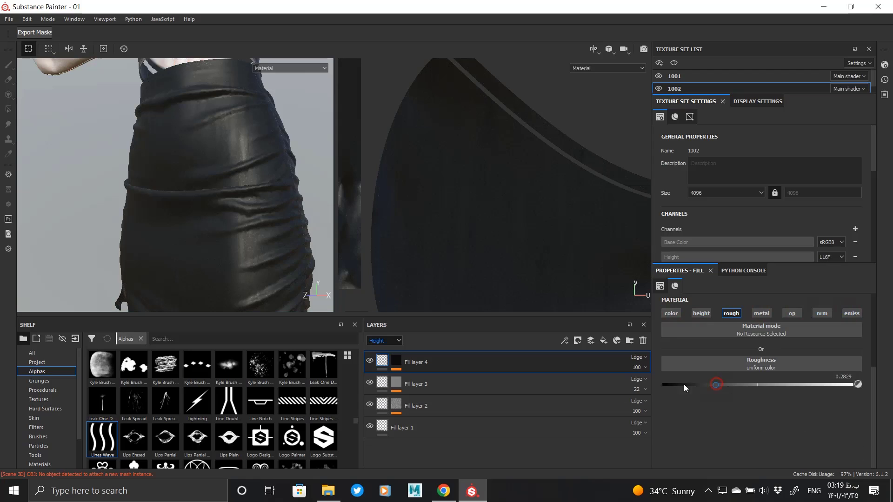
- Enable the metallic channel on the fourth fill layer, set it to 0.7073, and inspect the specks on the skirt
click(670, 314)
click(671, 313)
click(761, 313)
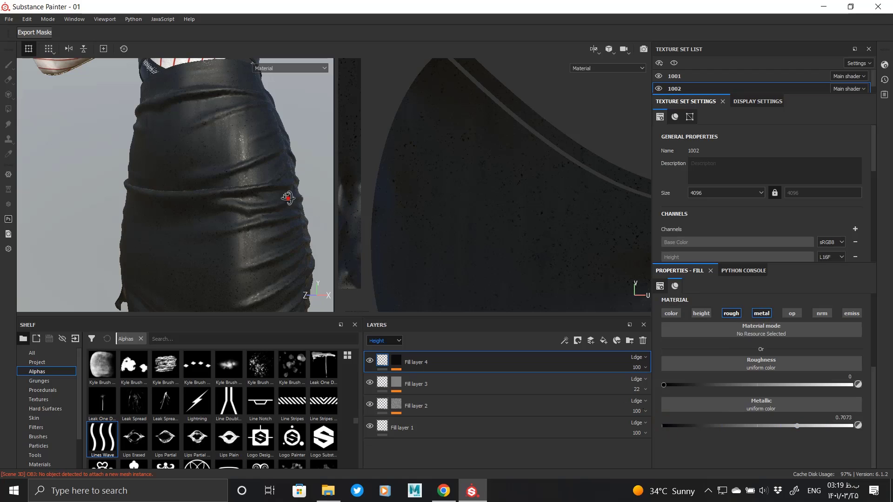
alt+drag(288, 198, 247, 193)
alt+right_drag(247, 193, 217, 226)
alt+drag(217, 226, 213, 247)
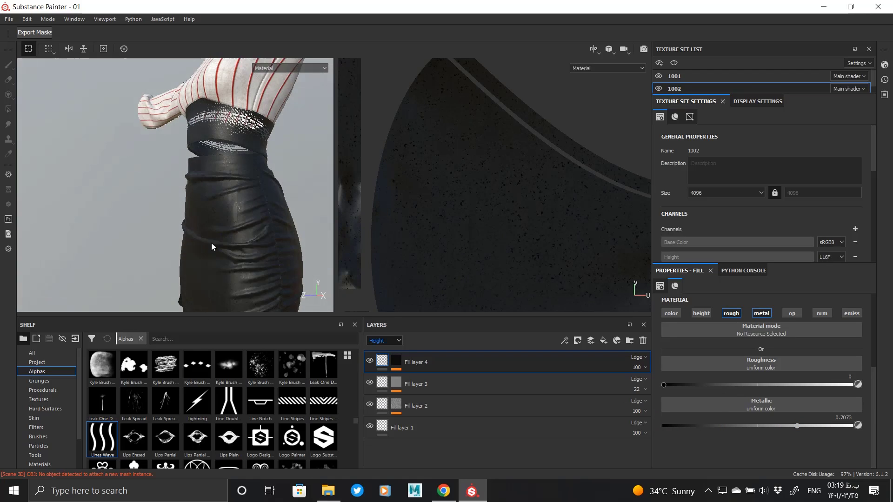
alt+right_drag(212, 247, 250, 207)
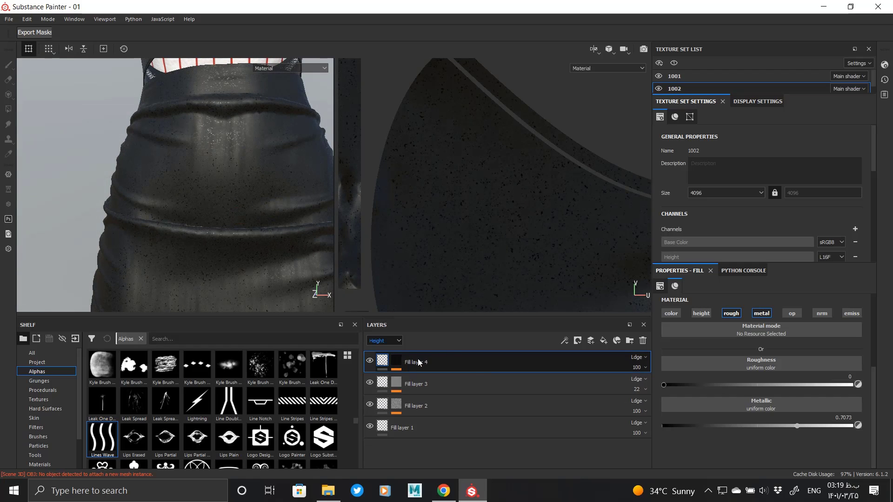
- Enable the color channel on the fourth fill layer, give it a dark gray base color, and inspect the skirt
click(675, 317)
click(820, 393)
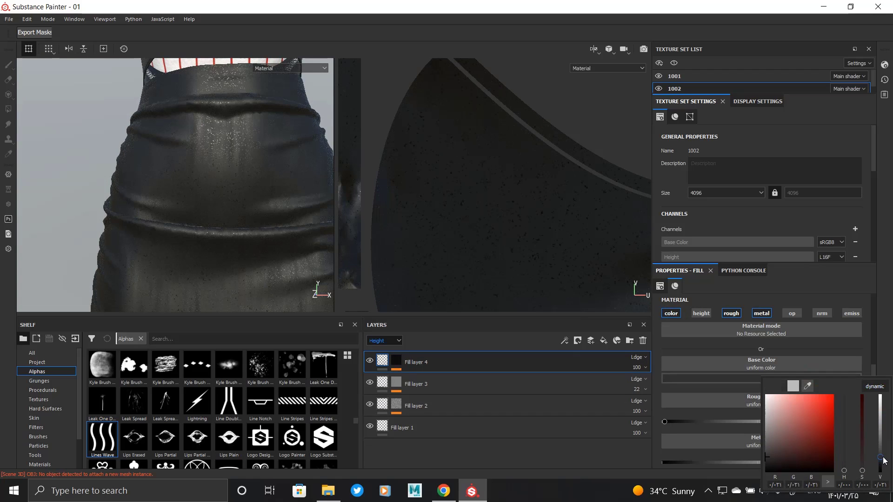
alt+drag(257, 237, 243, 164)
alt+right_drag(238, 230, 247, 303)
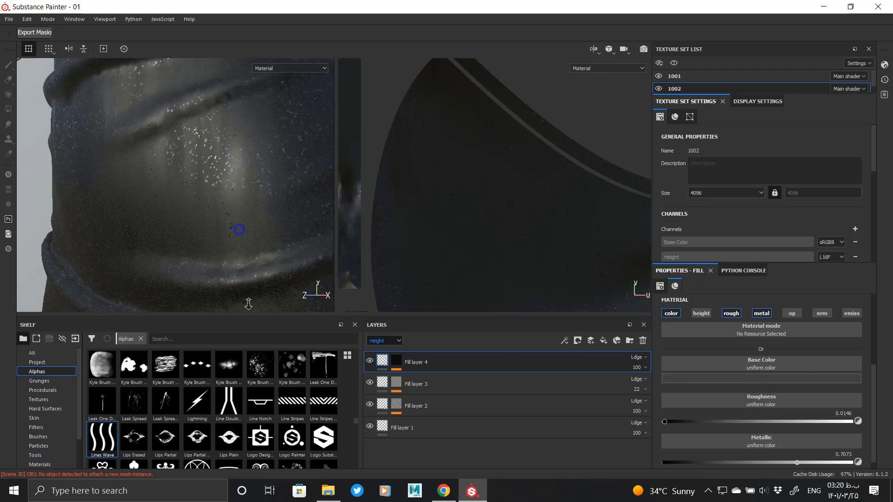
alt+drag(247, 303, 256, 228)
alt+right_drag(257, 228, 172, 205)
alt+middle_drag(172, 205, 152, 223)
alt+drag(151, 223, 235, 210)
alt+right_drag(234, 210, 403, 317)
- Try a dark red base color for the fourth layer's specks
click(771, 379)
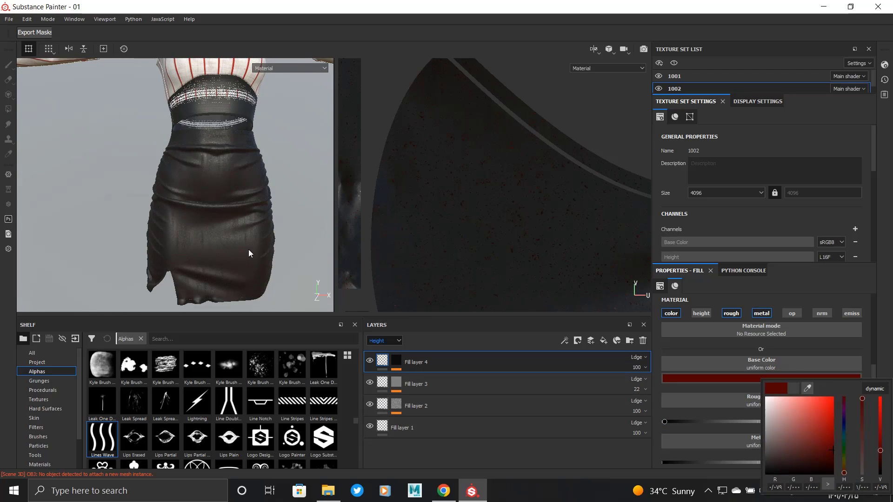
alt+right_drag(249, 253, 223, 293)
alt+middle_drag(223, 293, 174, 170)
alt+drag(174, 169, 153, 230)
- Set the fourth fill layer's base color to dark gray and check the whole outfit
click(755, 379)
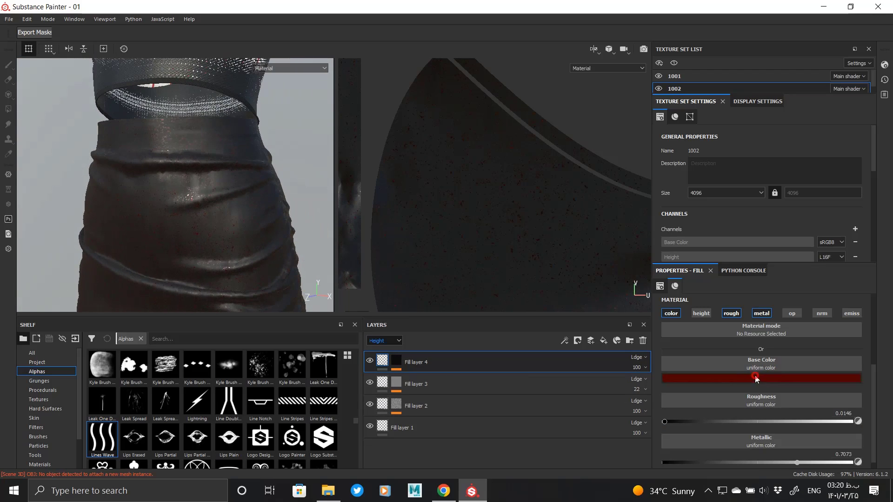
alt+drag(245, 226, 174, 156)
alt+right_drag(174, 156, 121, 190)
alt+middle_drag(121, 191, 144, 222)
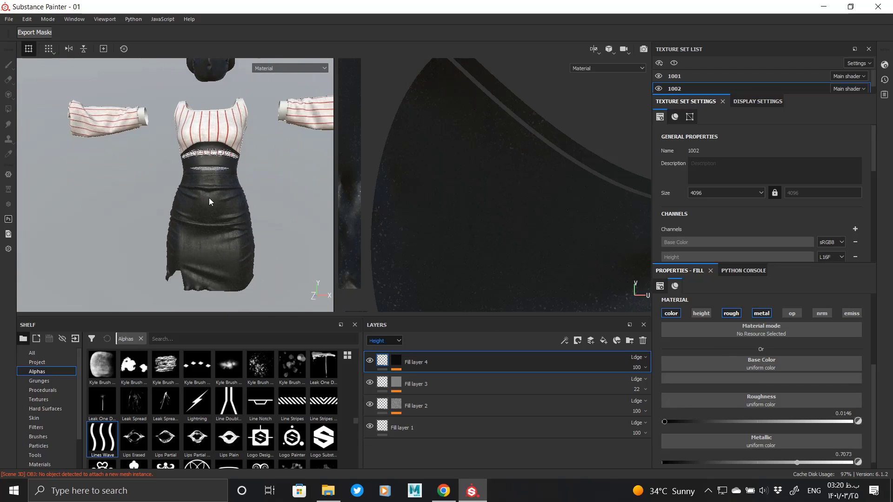
alt+right_drag(209, 200, 225, 199)
alt+drag(225, 198, 198, 200)
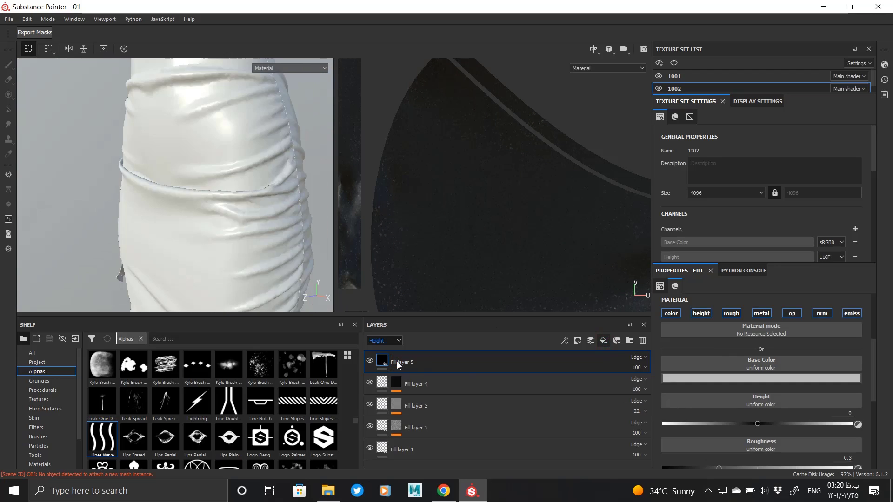
- Add a fifth fill layer with a black mask and a UV Border Distance generator in the mask
right_click(397, 361)
click(431, 16)
right_click(394, 360)
click(431, 262)
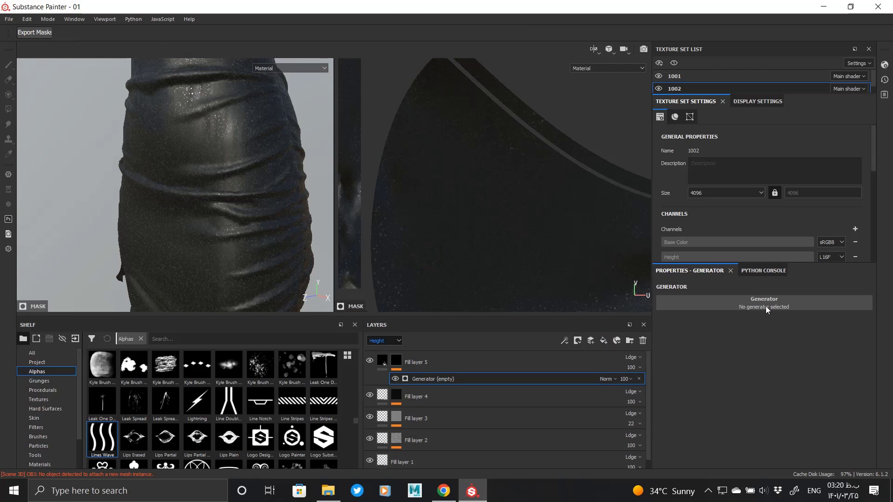
click(758, 303)
click(772, 413)
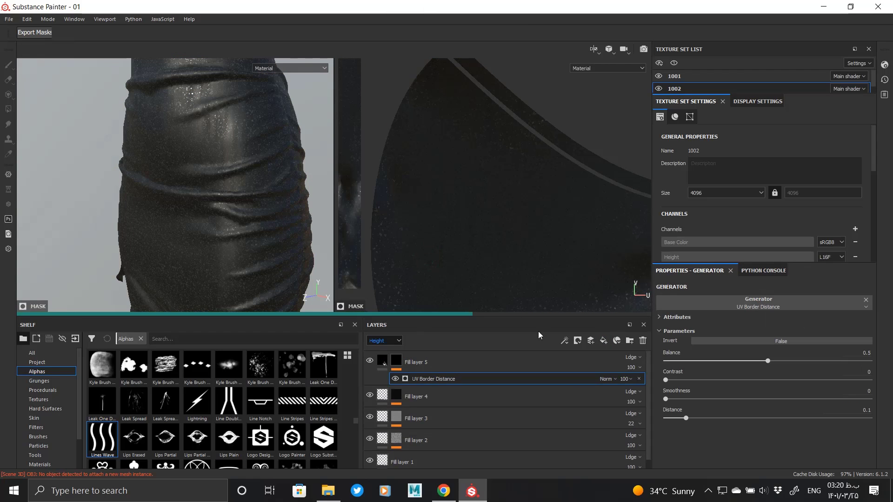
- Narrow the UV Border Distance mask to thin seam lines with a distance of 0.05 and a balance of 0.04
alt+click(396, 362)
click(466, 379)
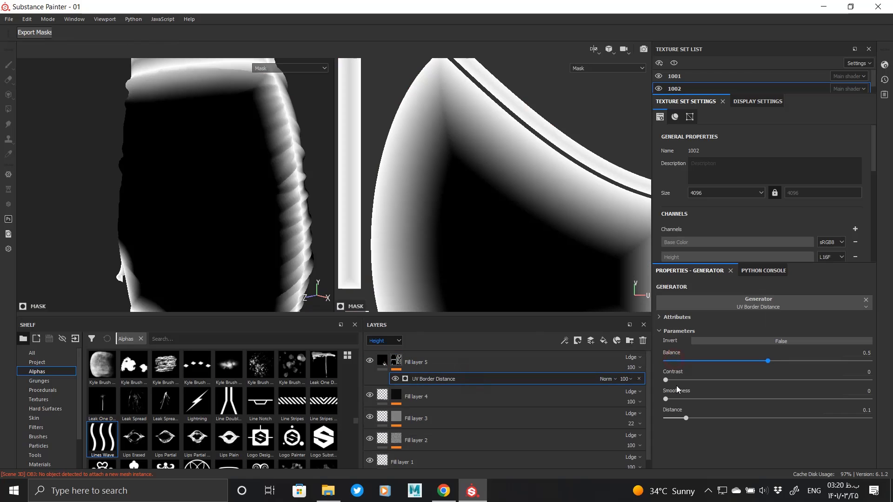
click(675, 418)
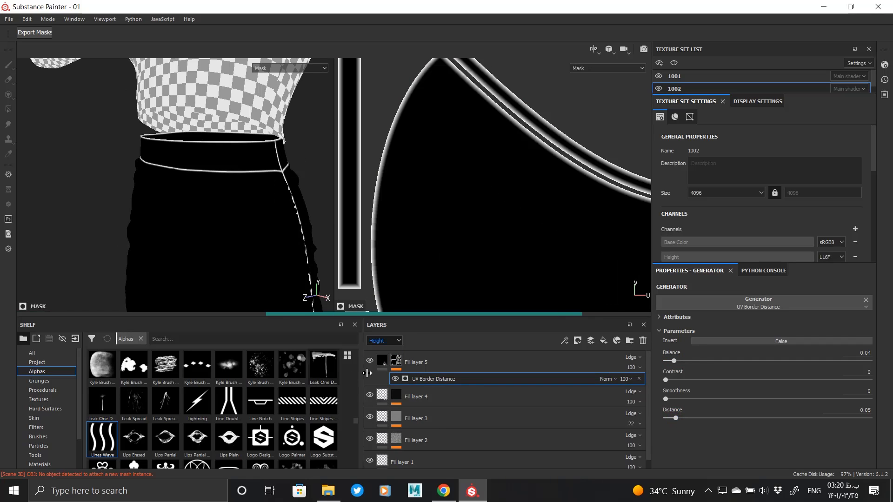
alt+click(400, 362)
- Try adding a filter effect to the fifth layer's mask
right_click(403, 363)
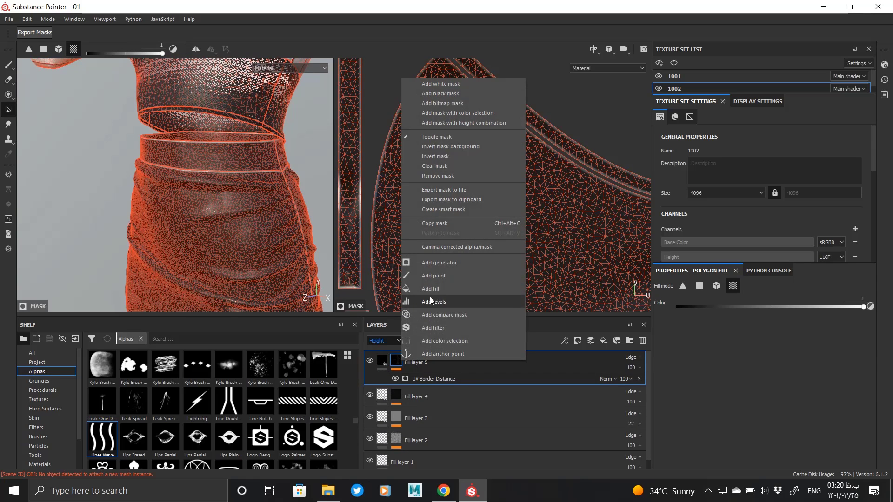
click(433, 328)
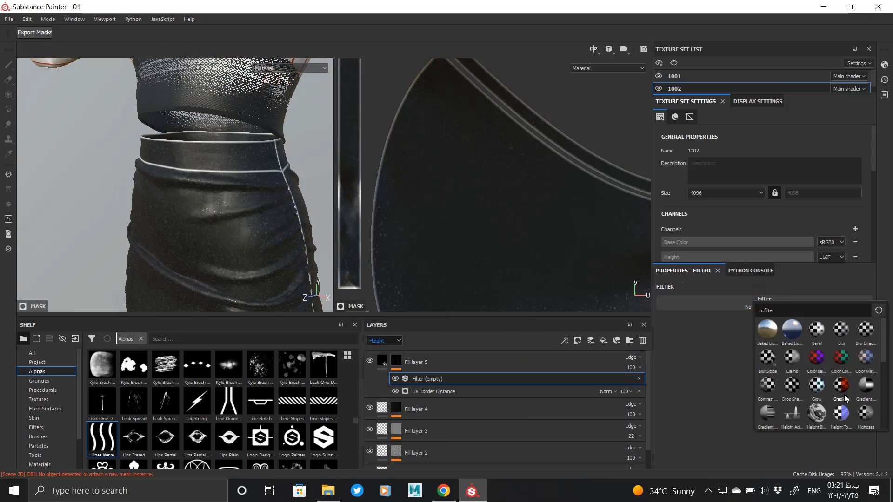
key(ctrl+z)
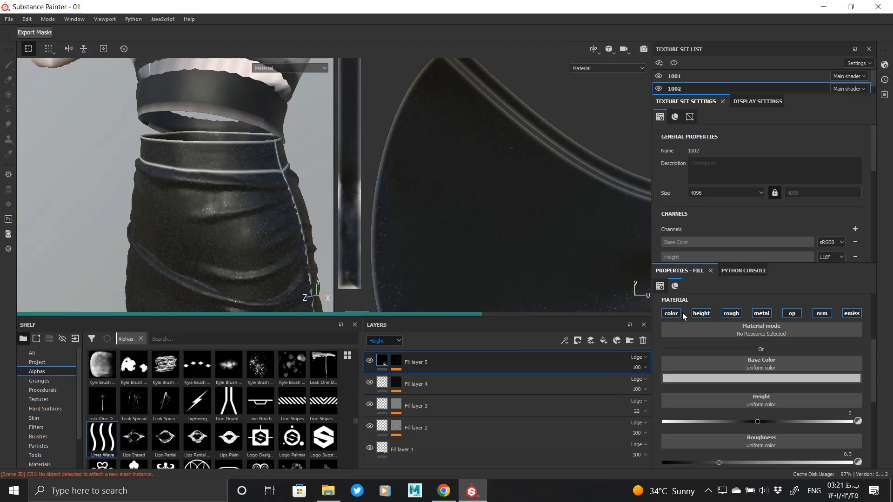
- Keep only the height channel active on the fifth fill layer and set its height to -0.1073
click(758, 314)
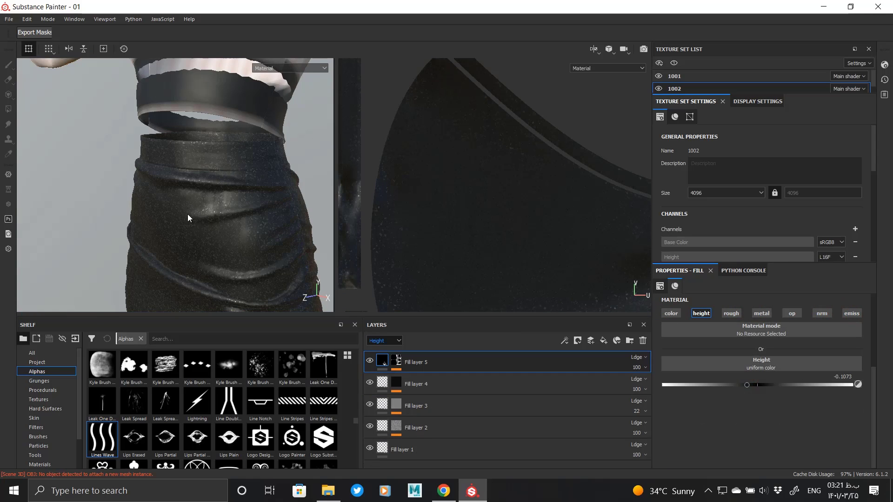
- Set the height of the fifth fill layer to -0.1805 to deepen the skirt's seam lines
alt+drag(188, 214, 230, 217)
alt+right_drag(231, 217, 418, 233)
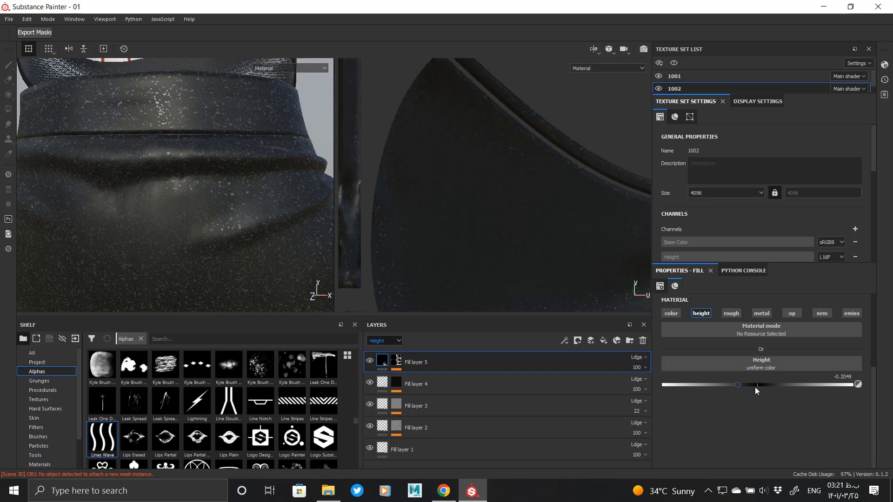
drag(746, 386, 740, 385)
alt+drag(203, 195, 199, 214)
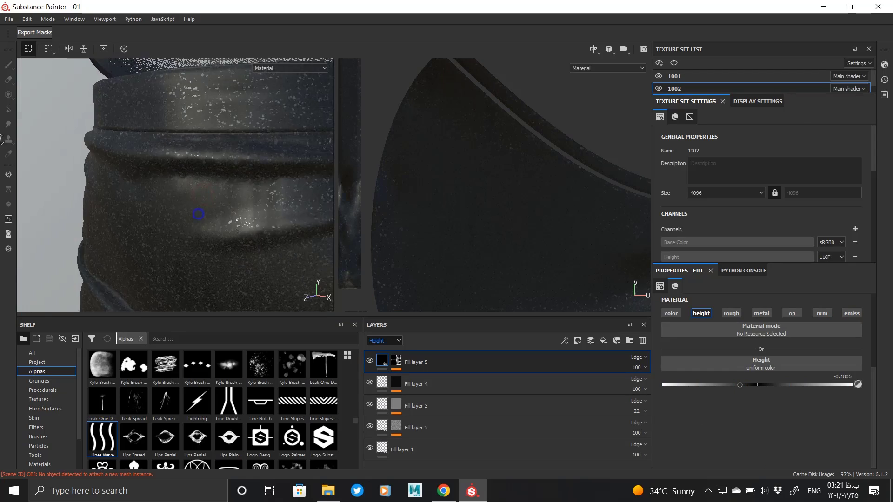
alt+right_drag(199, 213, 58, 83)
alt+drag(205, 181, 185, 201)
alt+right_drag(185, 201, 76, 128)
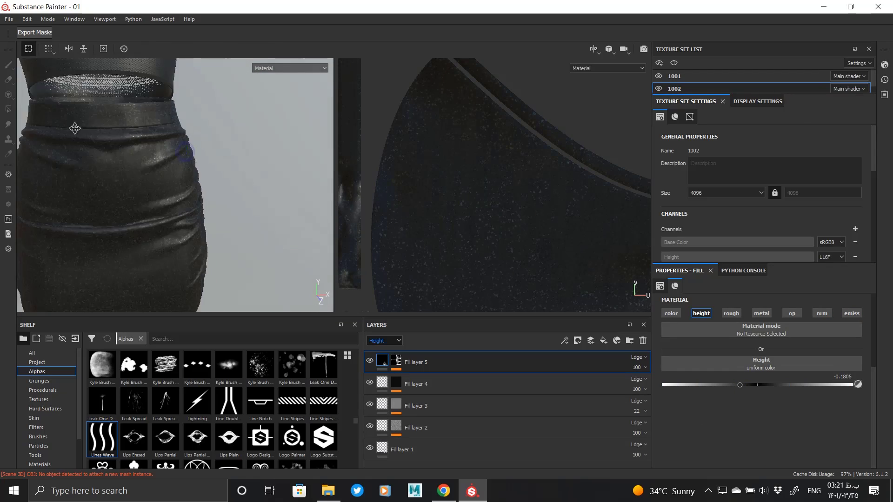
- Examine the hat, face mask, striped top and skirt from several angles and under different lighting directions
alt+drag(125, 154, 179, 161)
alt+right_drag(151, 146, 183, 168)
alt+middle_drag(183, 168, 162, 276)
alt+drag(162, 276, 191, 215)
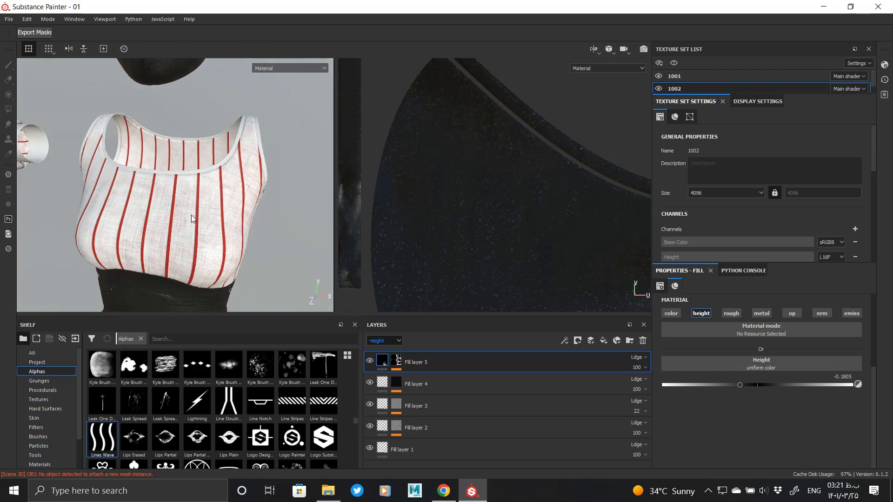
alt+right_drag(191, 214, 175, 178)
alt+middle_drag(153, 121, 183, 236)
alt+drag(182, 236, 171, 204)
alt+right_drag(160, 173, 186, 185)
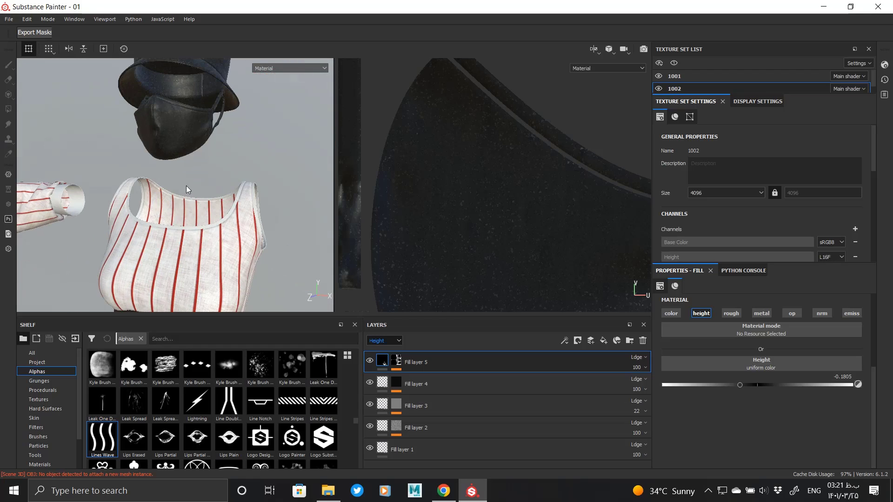
alt+middle_drag(186, 186, 212, 262)
alt+right_drag(212, 262, 235, 273)
alt+drag(223, 253, 188, 245)
alt+right_drag(188, 245, 177, 209)
alt+middle_drag(204, 260, 232, 110)
alt+drag(218, 193, 119, 214)
alt+right_drag(116, 214, 140, 219)
alt+drag(139, 220, 117, 217)
shift+right_drag(116, 217, 187, 214)
alt+drag(186, 214, 201, 196)
alt+middle_drag(200, 186, 183, 297)
shift+right_drag(269, 248, 303, 250)
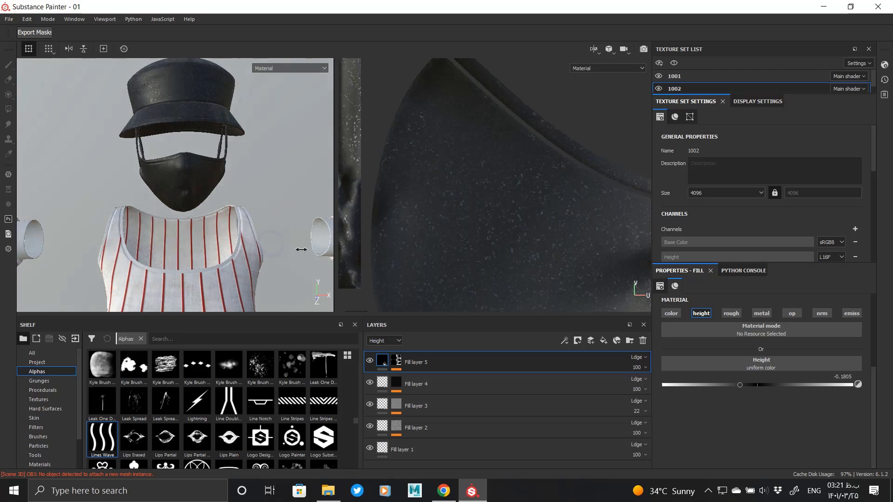
- Group the five fill layers of the skirt material into a new folder and add a black mask to it
click(622, 339)
click(624, 320)
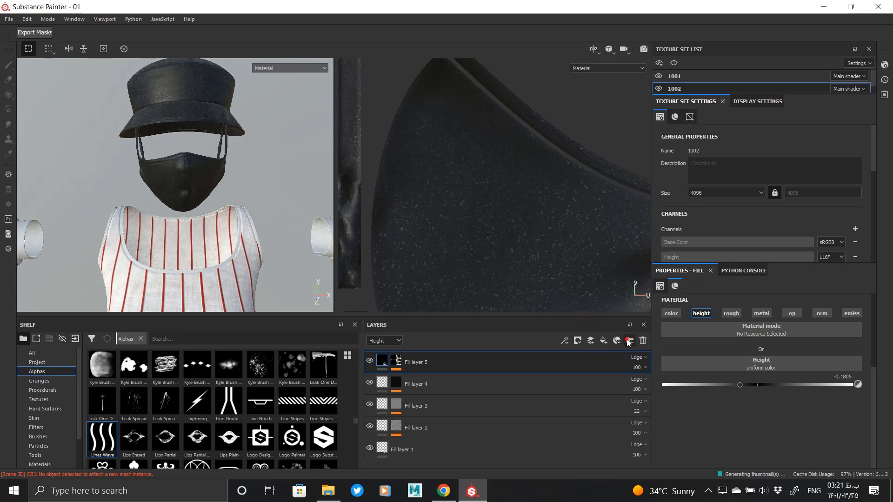
click(630, 341)
click(417, 385)
scroll(424, 438, down, 2)
scroll(419, 418, up, 2)
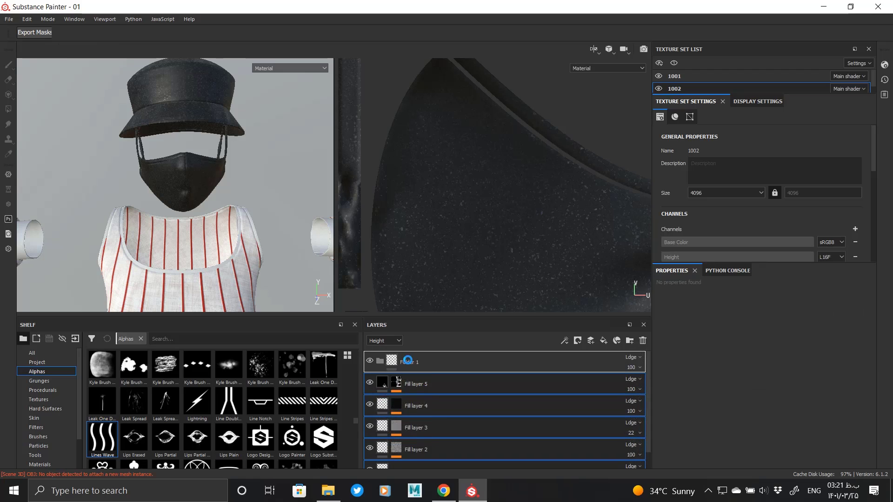
right_click(392, 361)
click(420, 209)
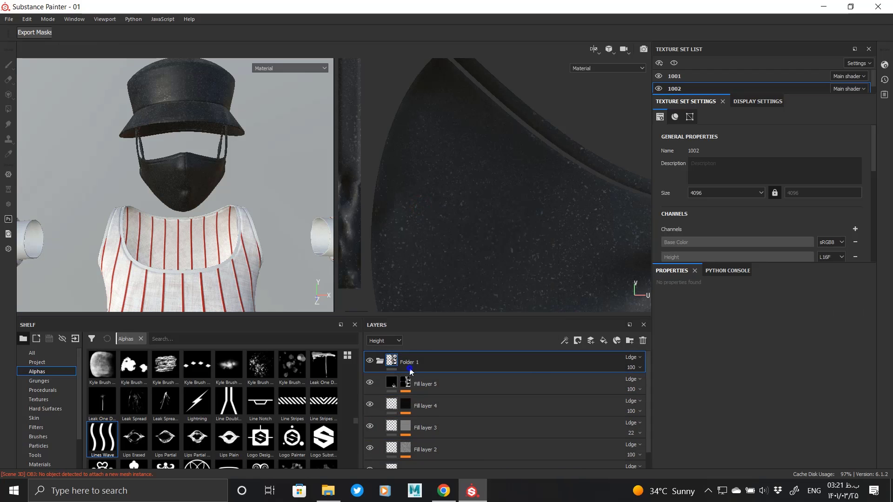
right_click(409, 368)
click(441, 15)
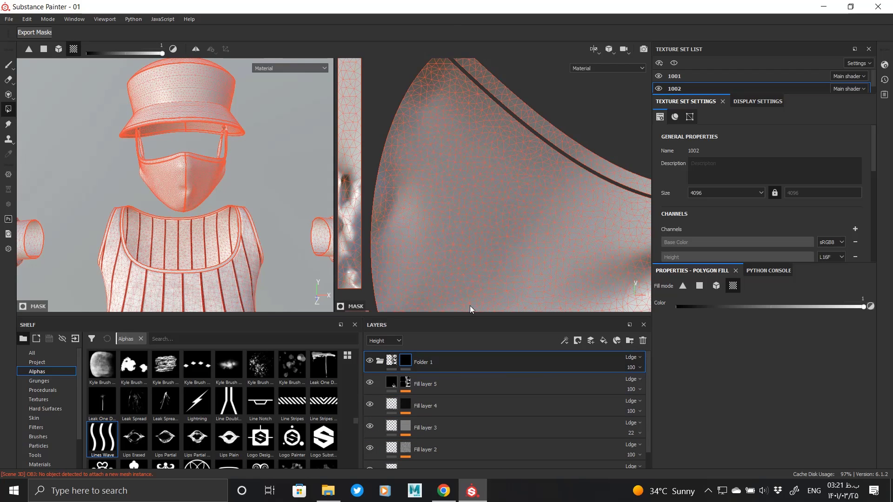
- Fill the skirt's polygons white in the folder mask so the glossy black material covers only the skirt
scroll(174, 264, down, 4)
alt+middle_drag(174, 265, 159, 151)
alt+drag(217, 217, 215, 211)
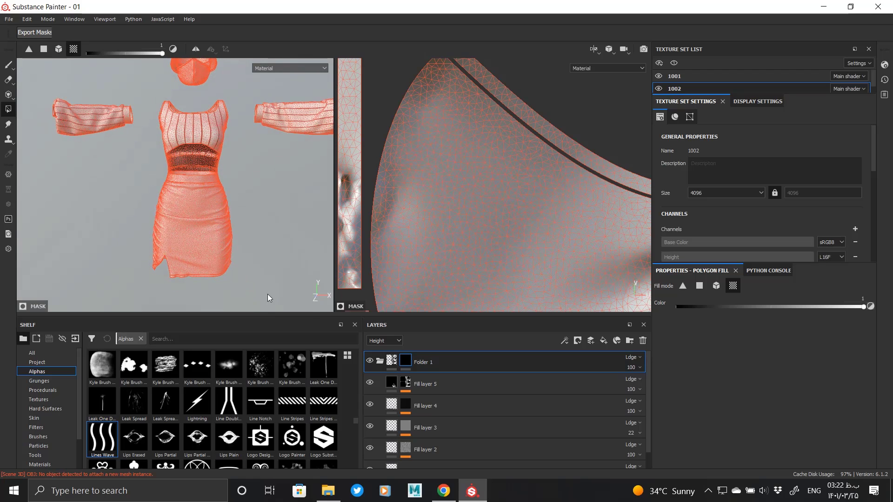
alt+click(404, 365)
drag(116, 161, 254, 286)
click(392, 361)
alt+middle_drag(238, 204, 258, 309)
scroll(219, 164, up, 3)
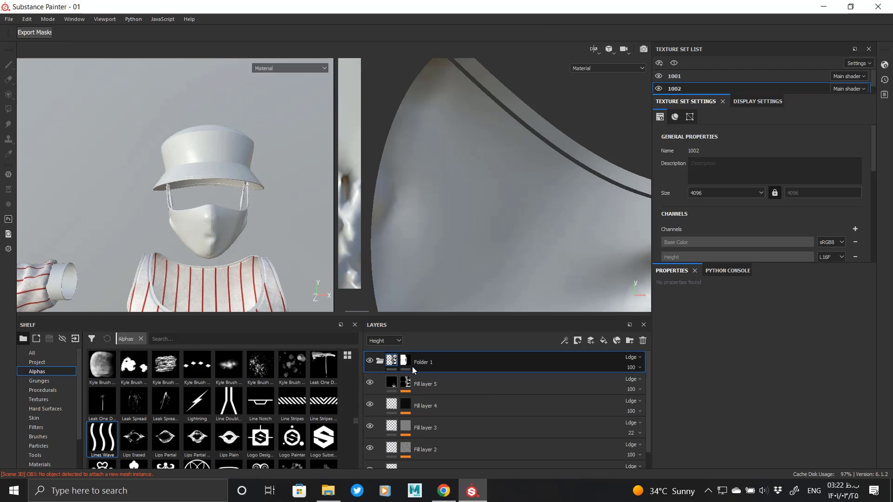
- Create a second folder containing a new fill layer with a near-black base color
click(446, 364)
drag(419, 364, 404, 389)
click(765, 380)
drag(772, 417, 743, 458)
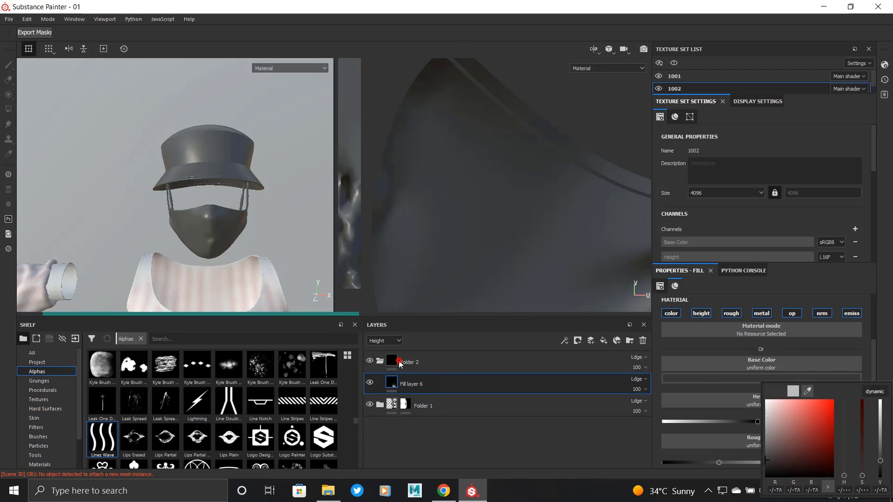
- Add a black mask to the second folder and fill the face mask's polygons white in it
right_click(398, 363)
click(443, 202)
drag(261, 231, 154, 201)
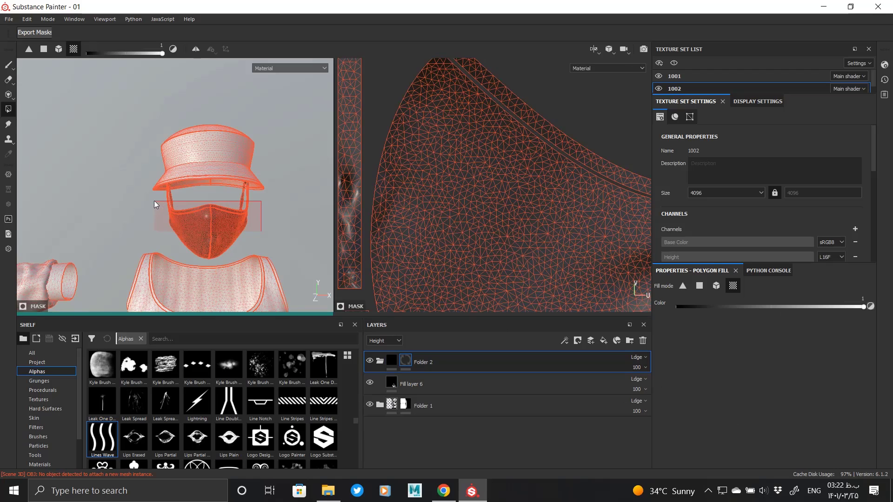
alt+drag(241, 227, 163, 228)
- Create a third folder with a black mask, containing a new fill layer with a red base color
click(412, 365)
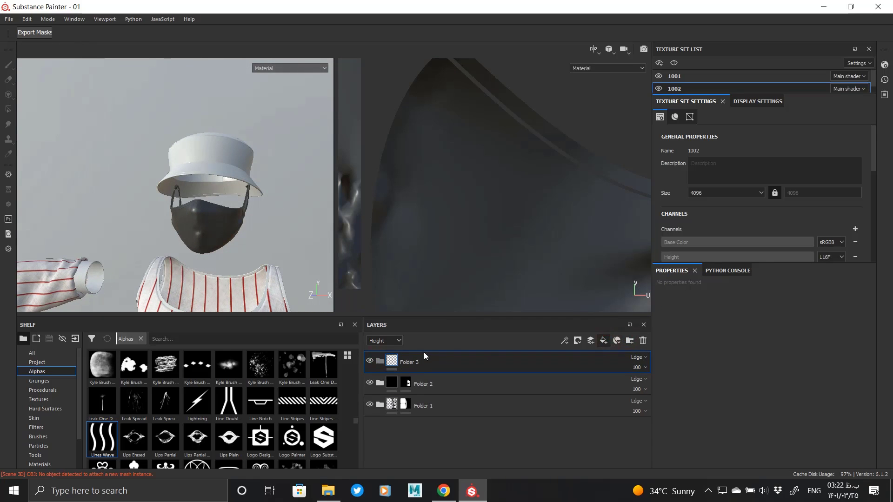
drag(407, 362, 407, 385)
right_click(396, 358)
click(435, 199)
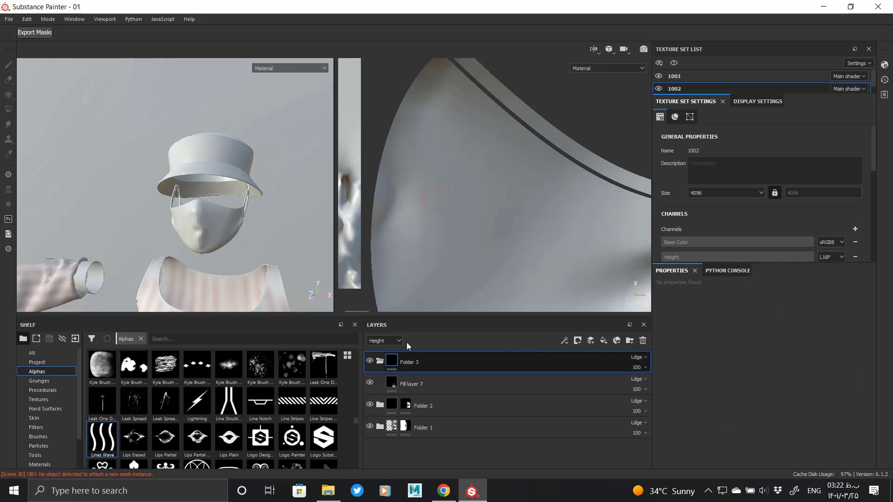
click(393, 383)
click(716, 377)
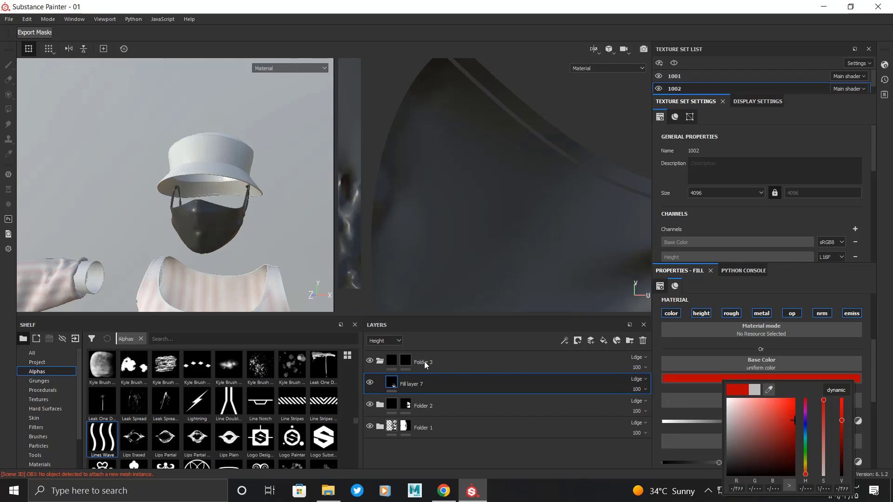
- Fill the hat's polygons and UV islands white in the third folder's mask
click(425, 361)
scroll(488, 229, down, 7)
alt+middle_drag(472, 210, 472, 233)
drag(425, 158, 521, 172)
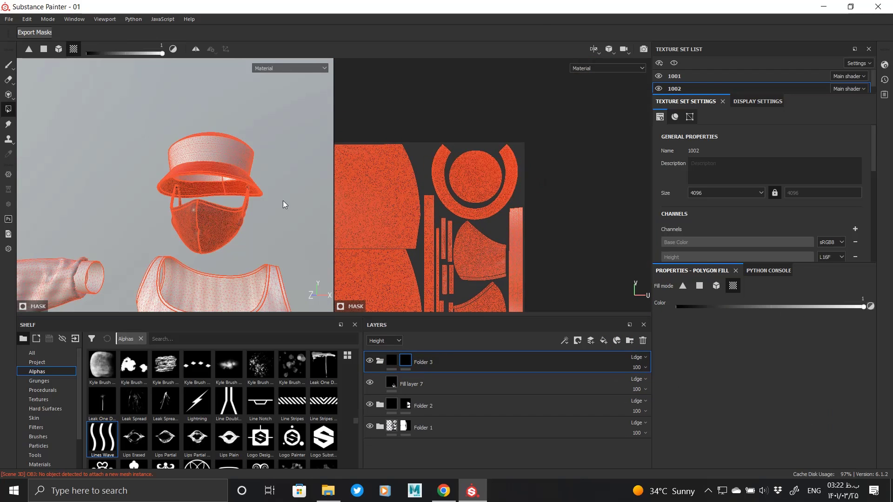
alt+drag(239, 173, 261, 150)
scroll(261, 149, up, 3)
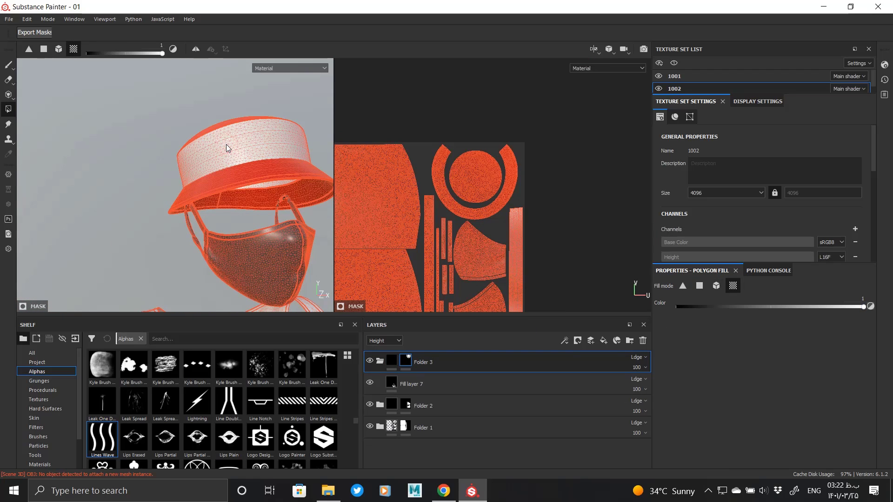
alt+drag(247, 153, 307, 311)
click(356, 307)
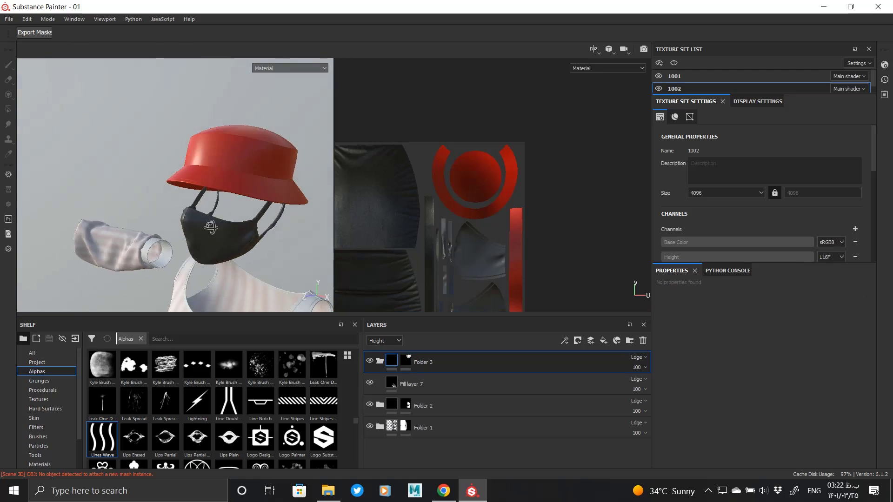
- Set the face mask's fill layer to an off-white base color and a roughness of 0.9073
scroll(244, 243, down, 5)
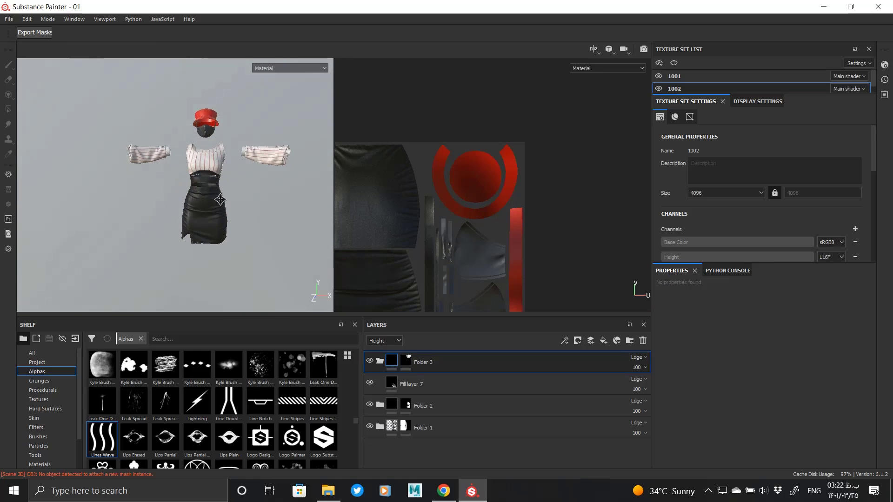
scroll(210, 247, up, 5)
scroll(210, 246, down, 3)
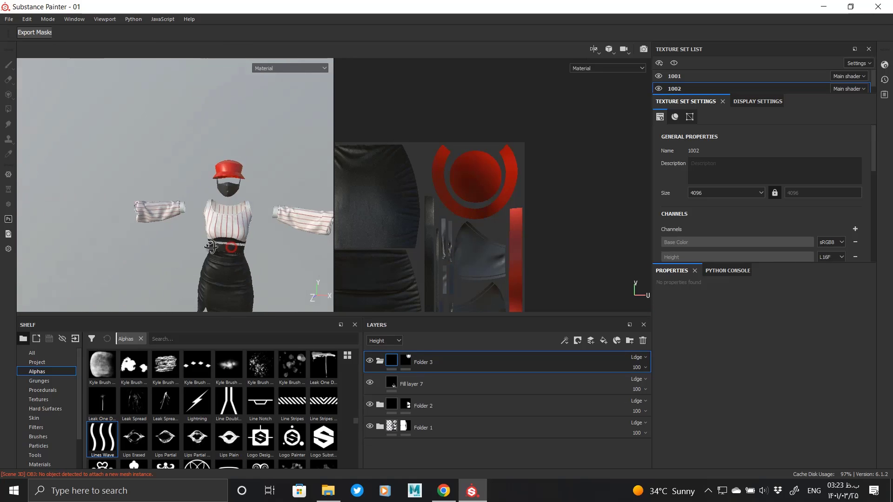
alt+drag(211, 246, 252, 241)
scroll(215, 179, up, 6)
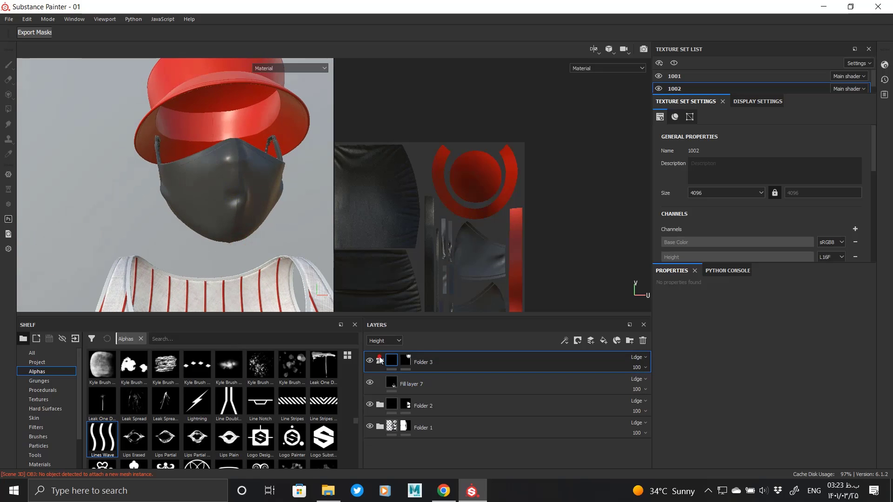
drag(398, 384, 399, 409)
click(761, 378)
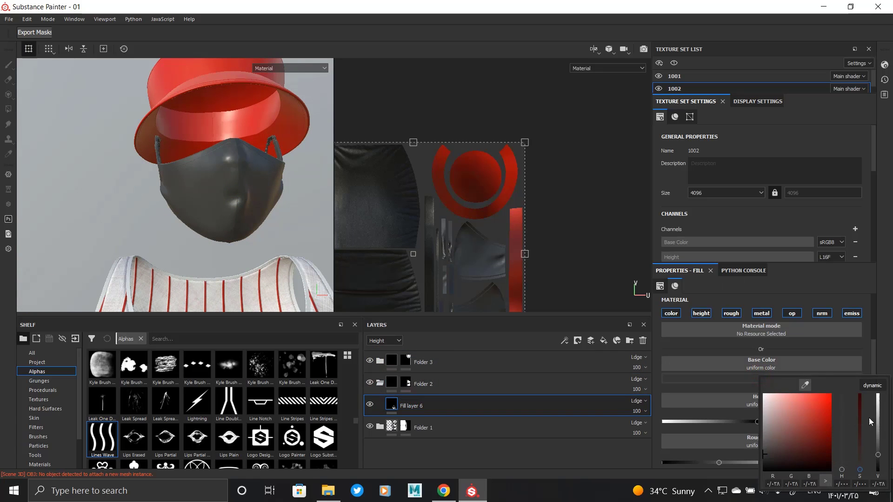
drag(872, 422, 877, 395)
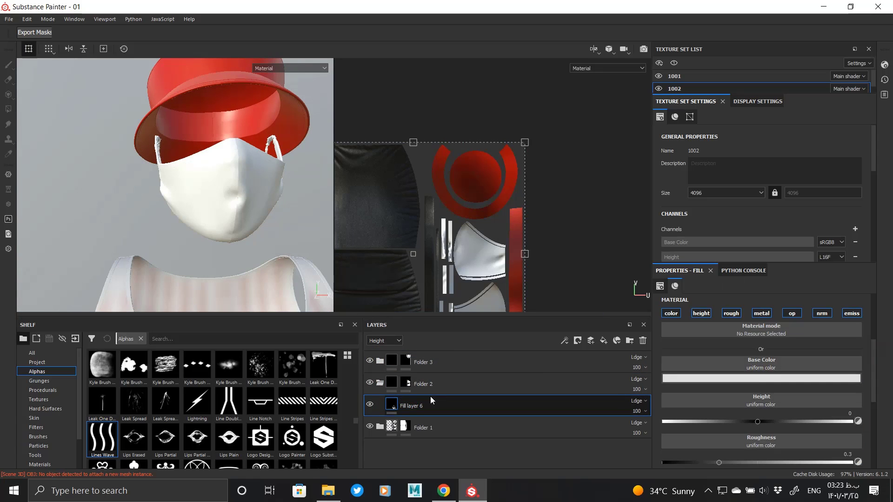
scroll(765, 431, down, 1)
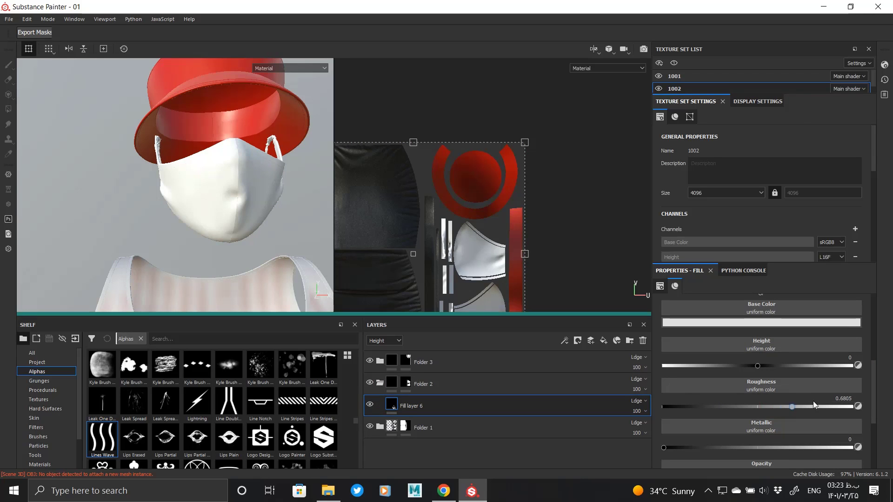
- Add another fill layer above the face mask's base layer, with a black mask containing a fill effect
right_click(409, 412)
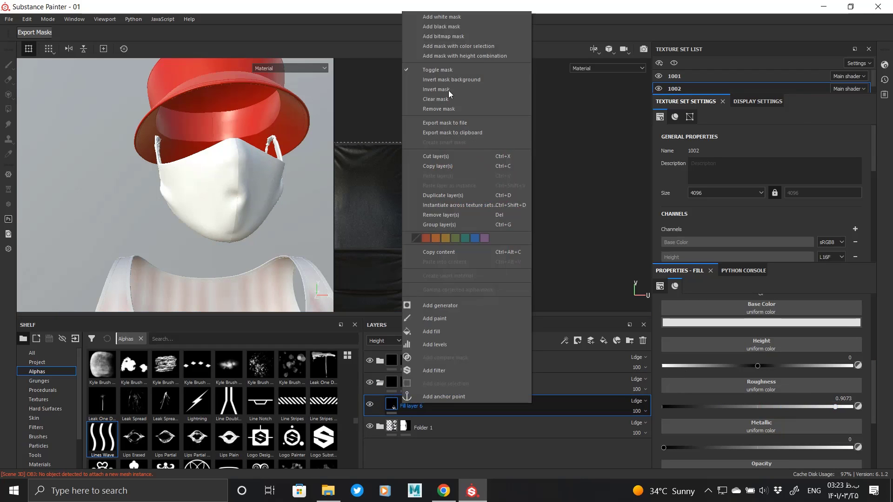
click(606, 339)
right_click(393, 404)
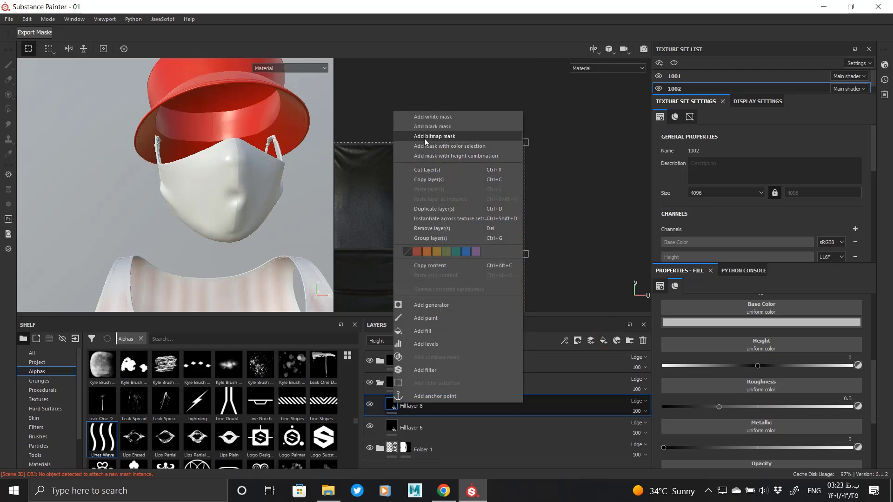
click(426, 126)
right_click(408, 402)
click(433, 327)
- Assign the Mesh 2 procedural texture to the mask's fill effect and display the mask in the viewports
click(689, 349)
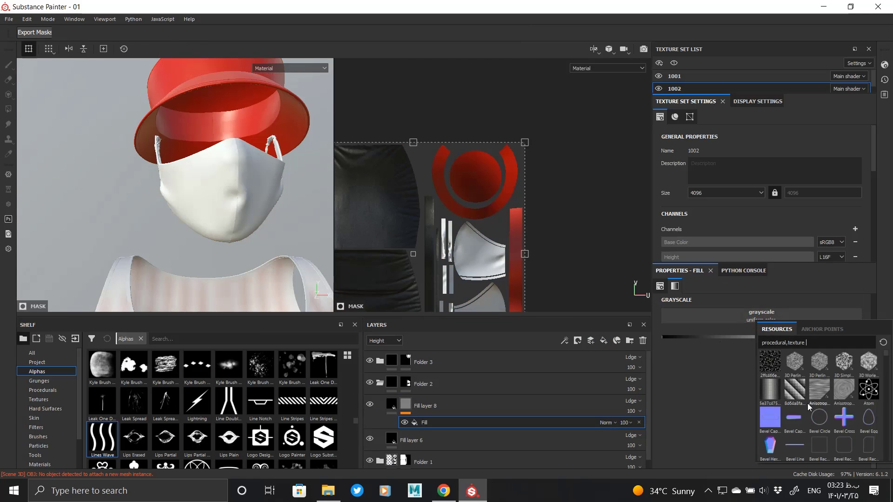
scroll(808, 408, down, 4)
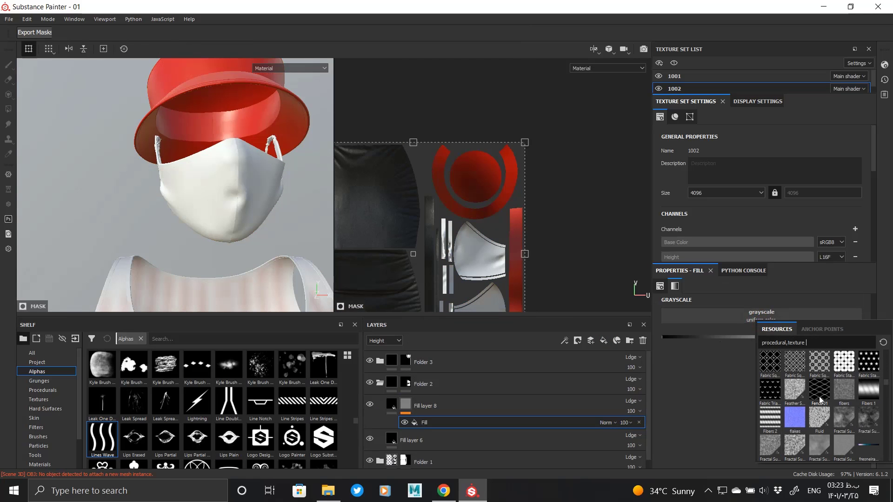
scroll(821, 396, down, 5)
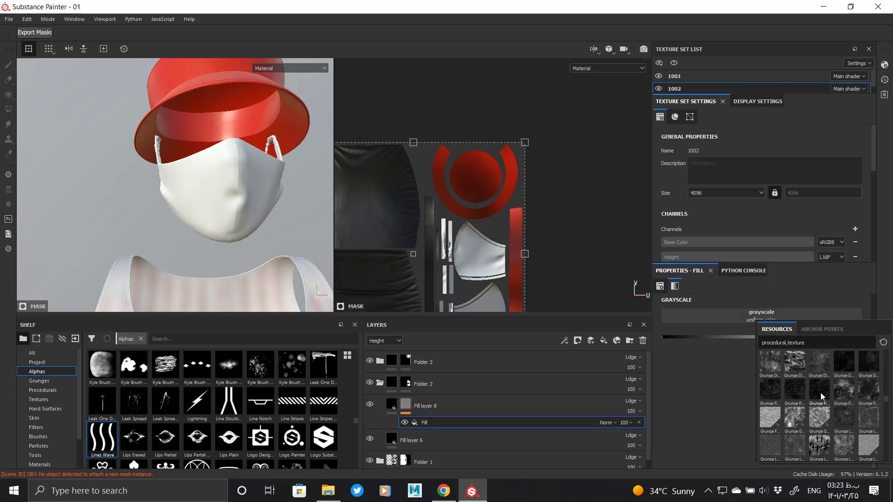
mouse_move(799, 364)
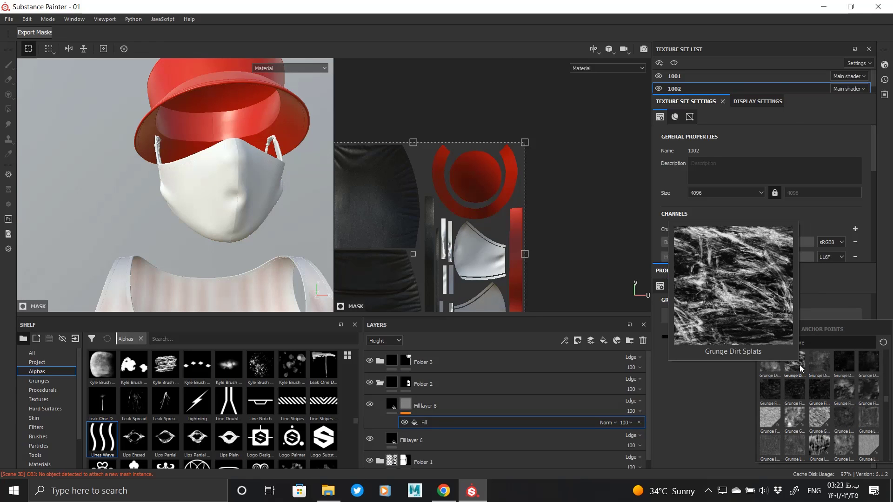
scroll(799, 366, down, 6)
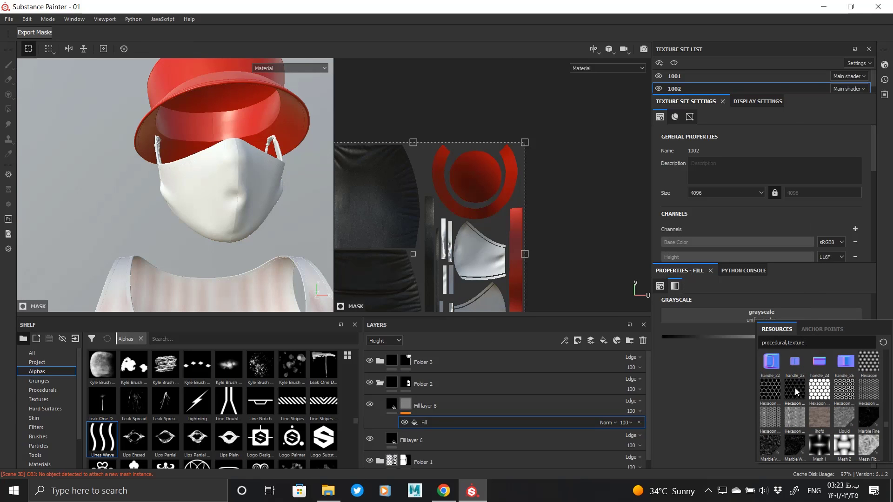
mouse_move(822, 392)
click(843, 447)
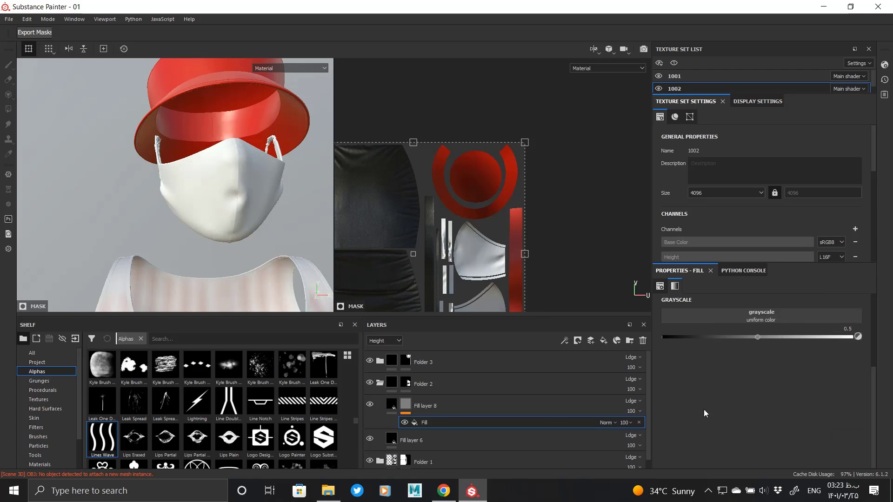
key(4)
click(443, 423)
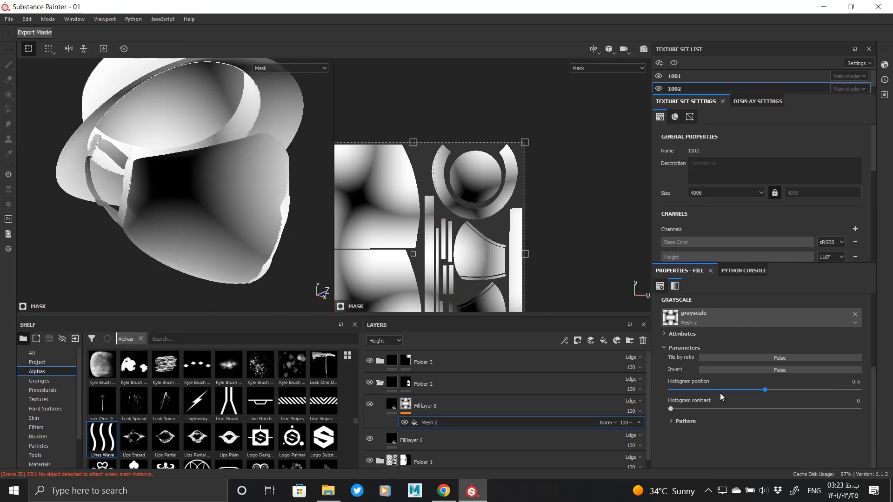
- Set the UV scale of the Mesh 2 pattern in the face mask's upper fill layer to 12
scroll(686, 418, up, 3)
drag(694, 332, 747, 334)
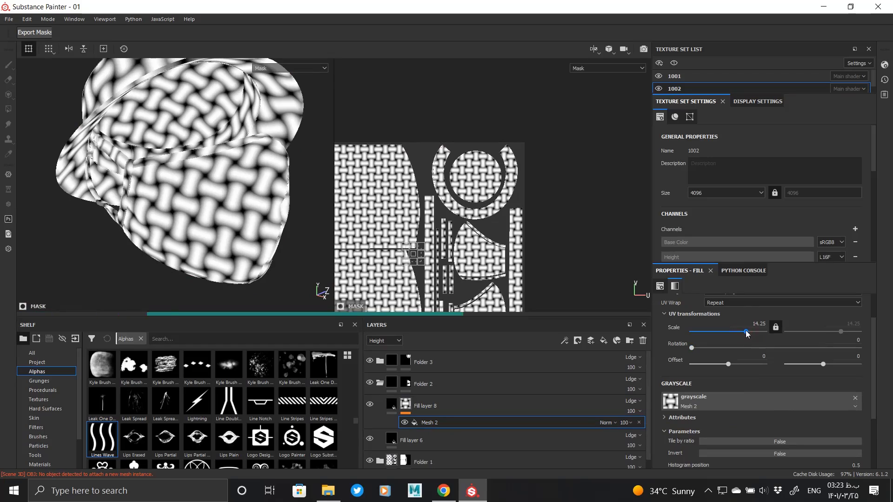
scroll(229, 234, up, 5)
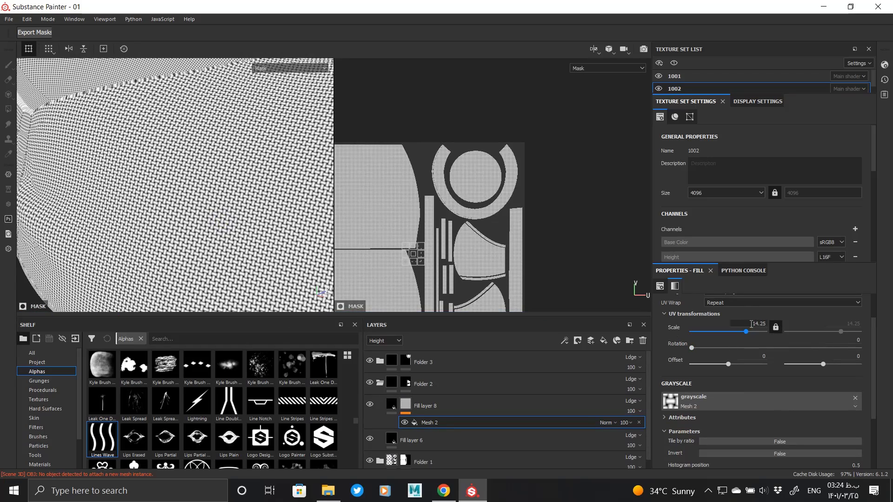
mouse_move(259, 212)
alt+mouse_down()
mouse_move(219, 201)
mouse_move(242, 207)
alt+mouse_up()
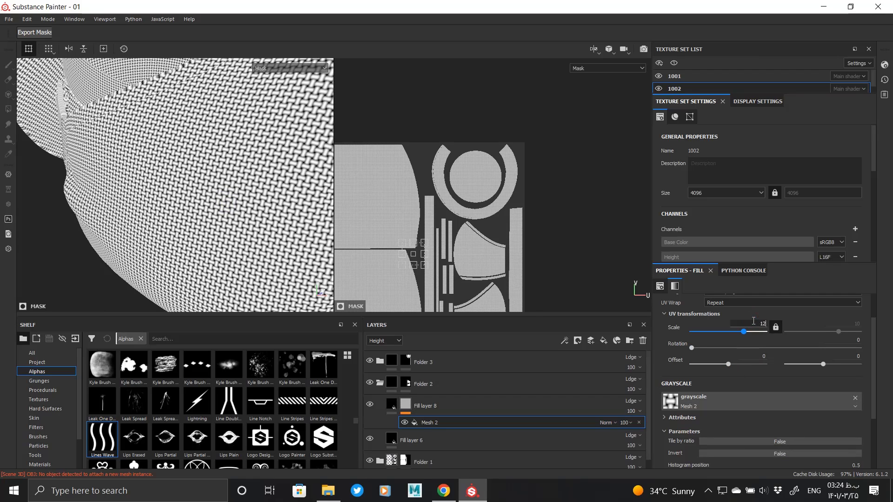
- Set the pattern layer's height to 0.0634 and disable its roughness, metallic, opacity, normal and emissive channels
click(458, 405)
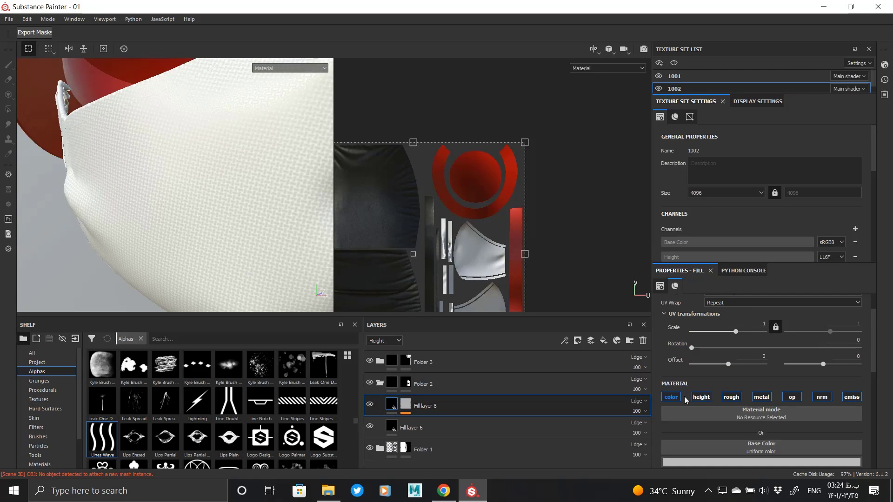
scroll(768, 441, down, 3)
scroll(768, 442, down, 2)
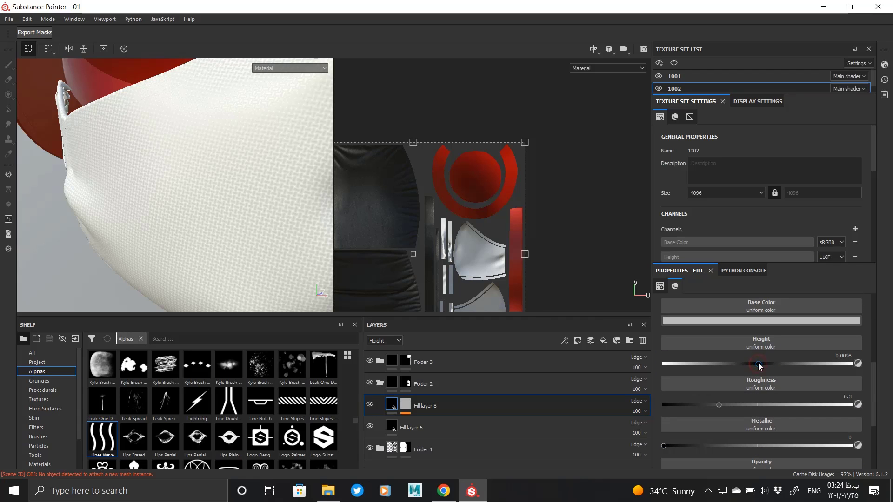
drag(759, 365, 765, 366)
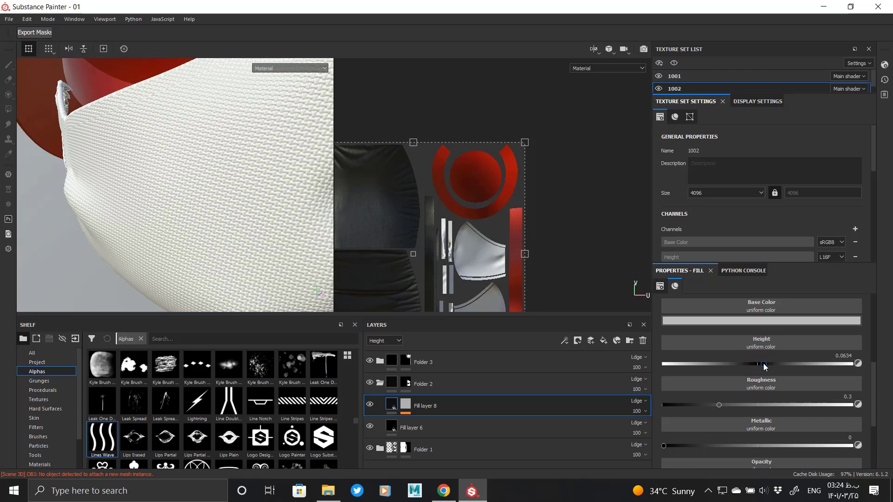
scroll(719, 395, up, 2)
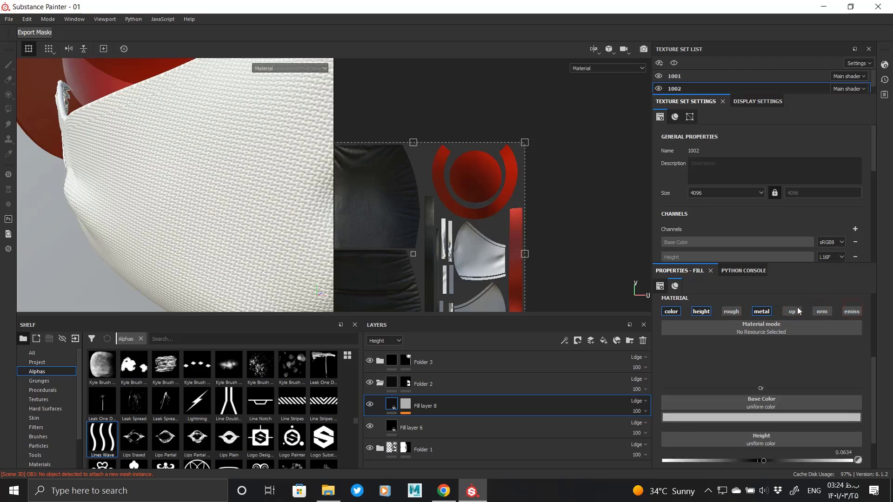
- Inspect the weave up close and adjust the histogram contrast of the pattern layer's Mesh 2 mask fill
alt+drag(154, 295, 187, 209)
scroll(205, 214, down, 3)
scroll(210, 163, up, 4)
click(406, 404)
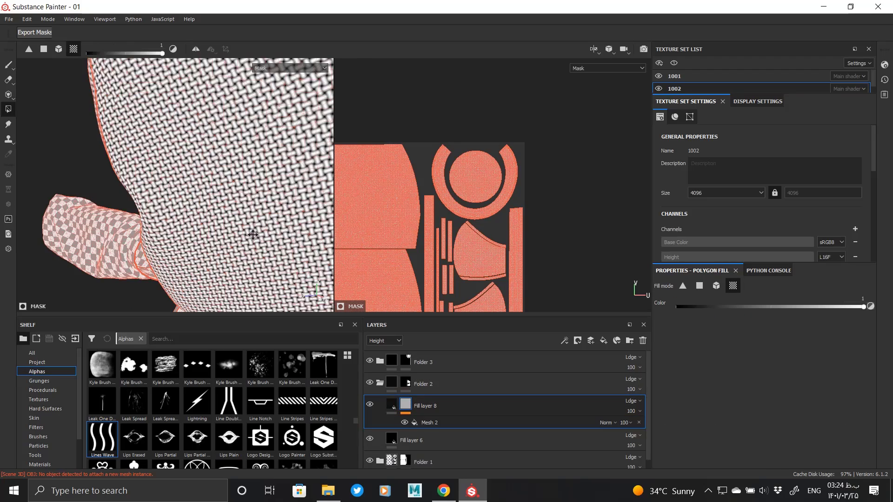
click(442, 422)
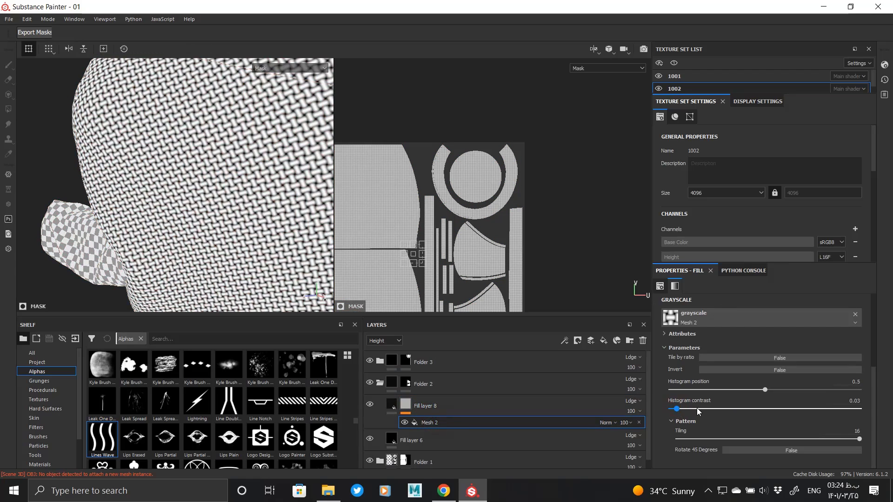
- Try a black base color on the face mask's pattern layer
click(392, 404)
scroll(716, 398, down, 1)
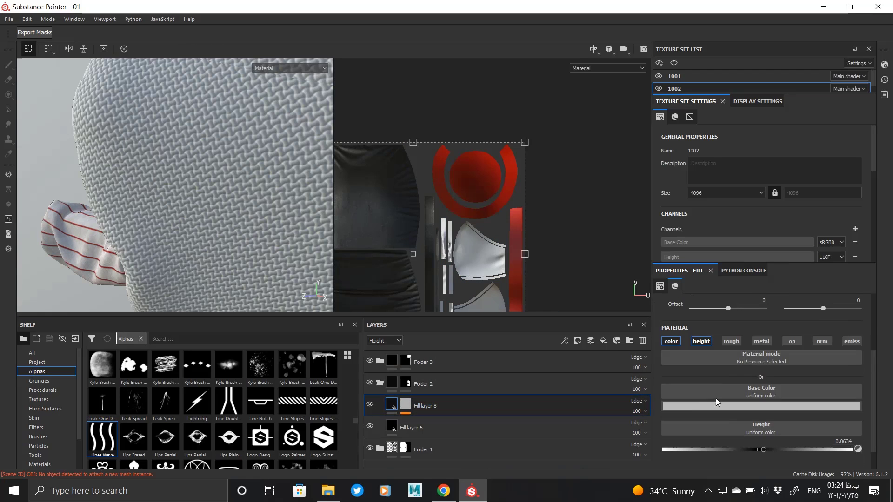
click(716, 405)
drag(730, 342, 668, 386)
alt+drag(199, 232, 262, 189)
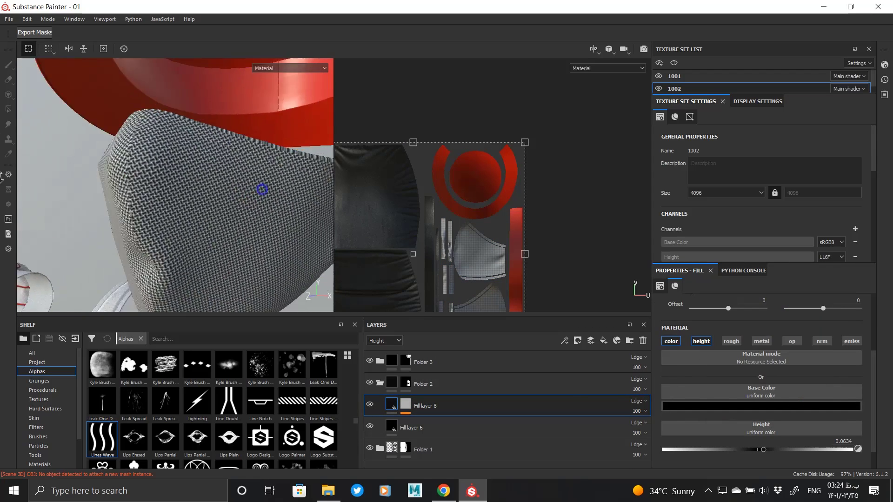
scroll(262, 189, up, 10)
- Set the pattern layer's base color to light gray and its height to 0.1512
click(716, 406)
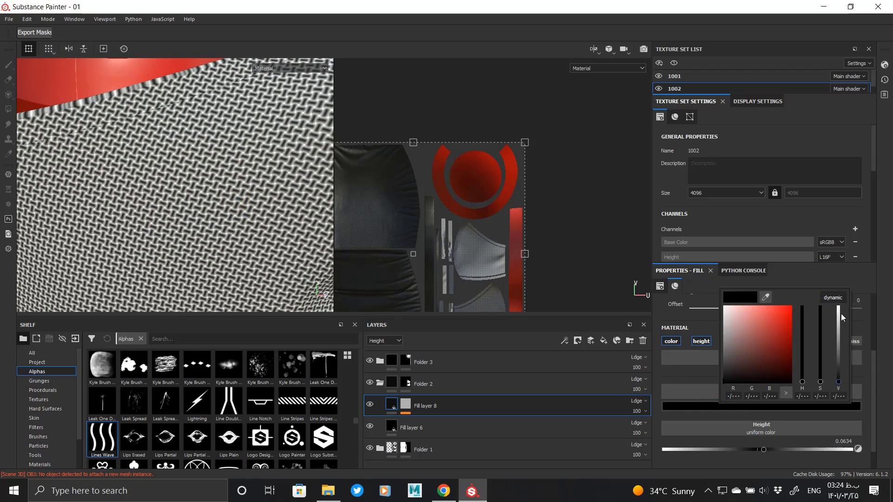
mouse_move(841, 316)
mouse_down()
mouse_move(847, 299)
mouse_move(849, 334)
mouse_move(847, 320)
mouse_up()
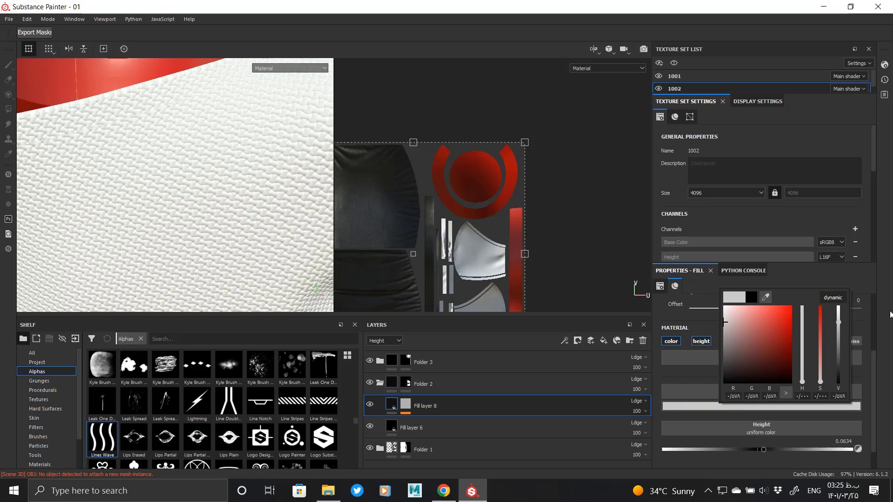
click(728, 416)
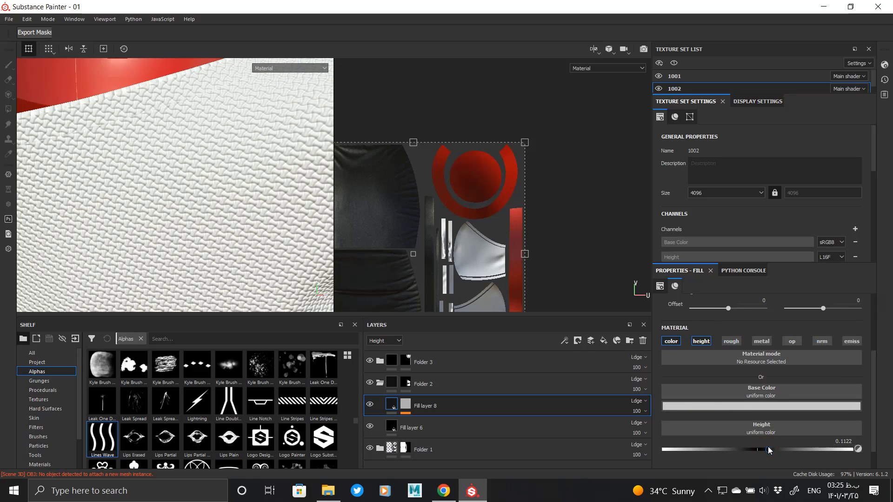
drag(768, 450, 772, 450)
alt+right_drag(232, 207, 213, 225)
alt+middle_drag(213, 225, 171, 212)
alt+right_drag(172, 211, 186, 196)
alt+drag(56, 157, 167, 190)
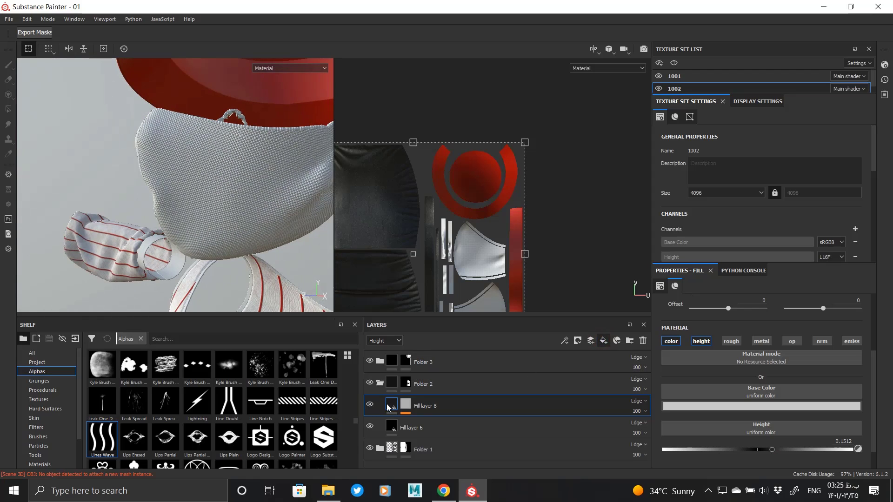
- Add a fill layer above the pattern layer and apply a UV Border Distance generator to its content
click(604, 340)
right_click(418, 406)
click(437, 303)
click(763, 315)
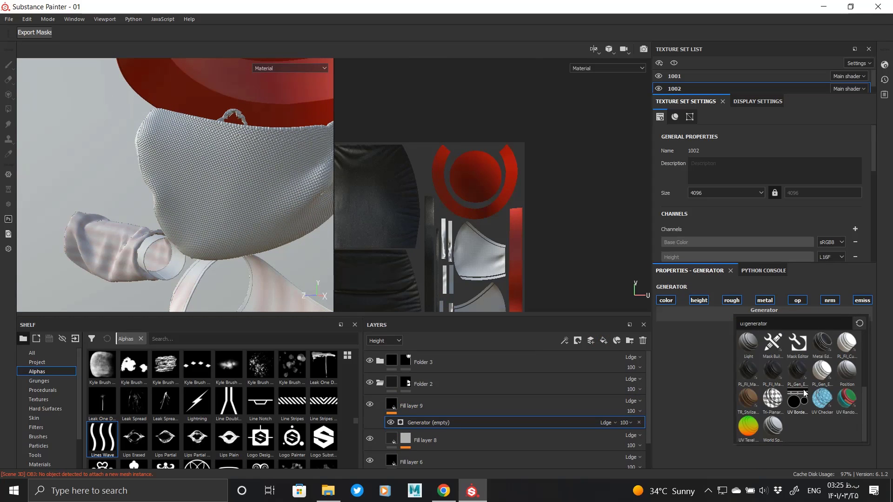
click(797, 399)
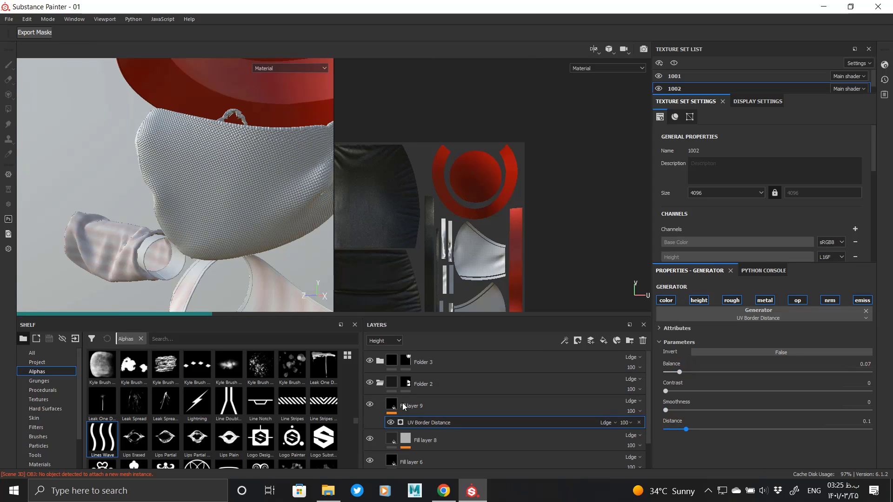
- Disable the new fill layer's emissive and opacity channels and remove the UV Border Distance generator from its content
click(390, 405)
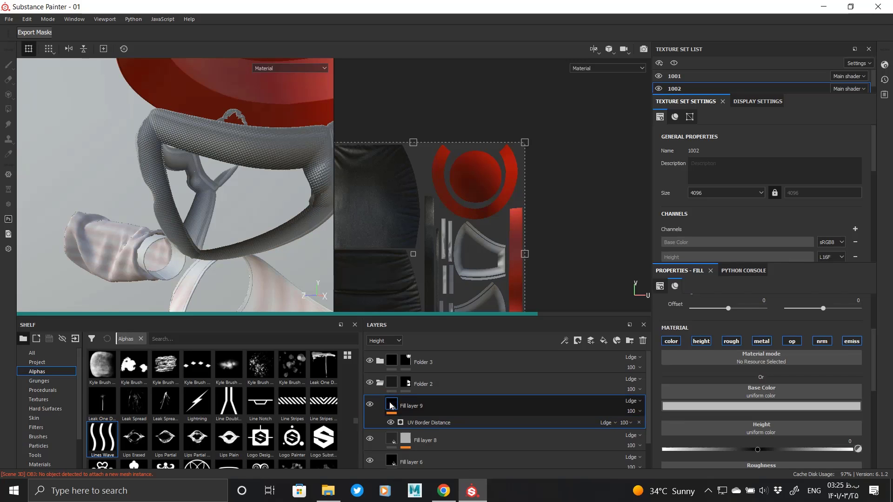
click(792, 342)
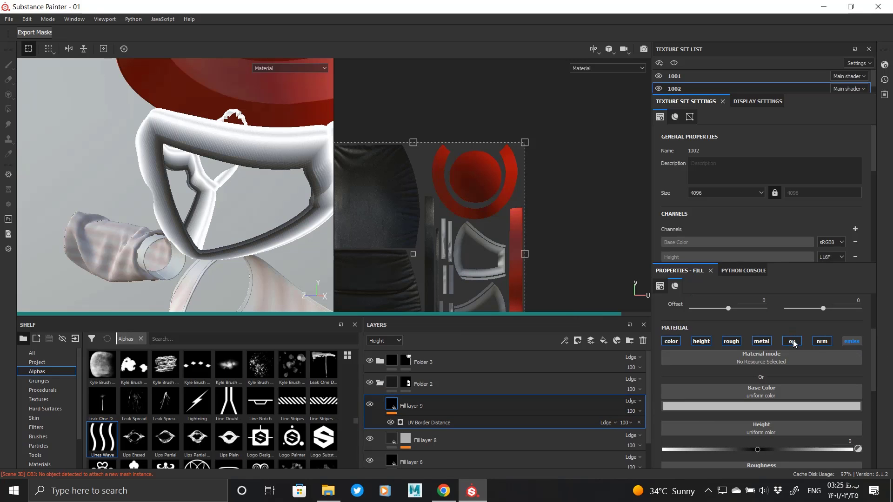
click(413, 405)
click(639, 424)
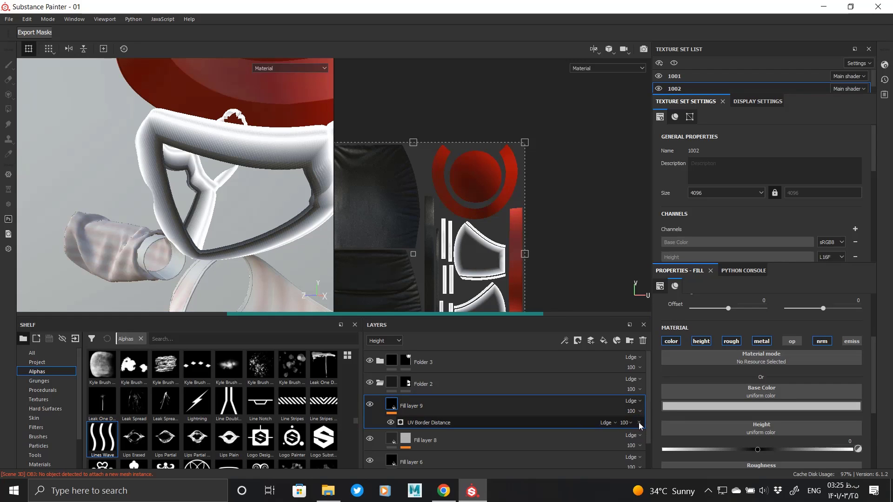
- Add a black mask to the face mask's topmost fill layer
click(396, 409)
right_click(396, 409)
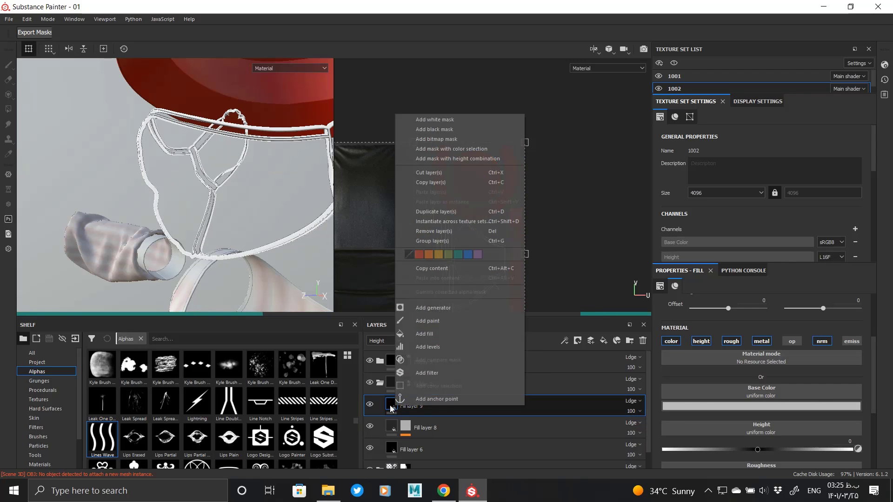
click(428, 130)
right_click(399, 396)
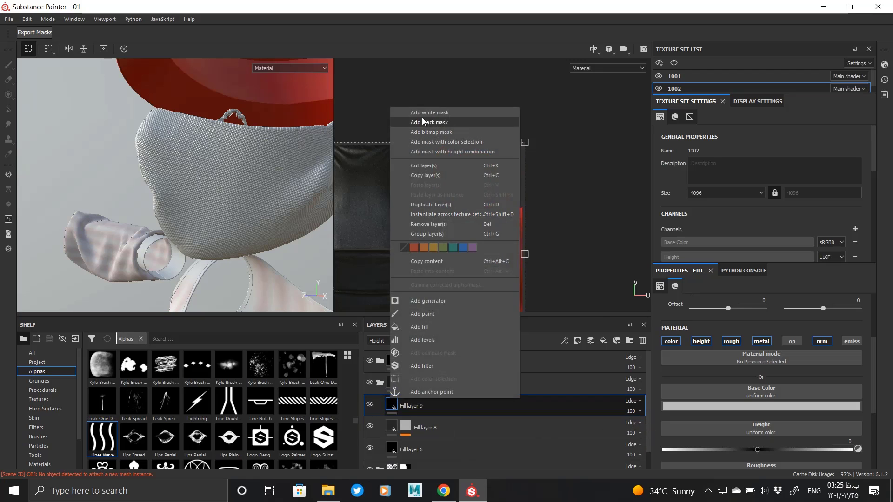
click(428, 121)
- Add a UV Border Distance generator to the new mask with a balance of 0.08 and a distance of 0.04
right_click(405, 405)
click(437, 378)
click(769, 312)
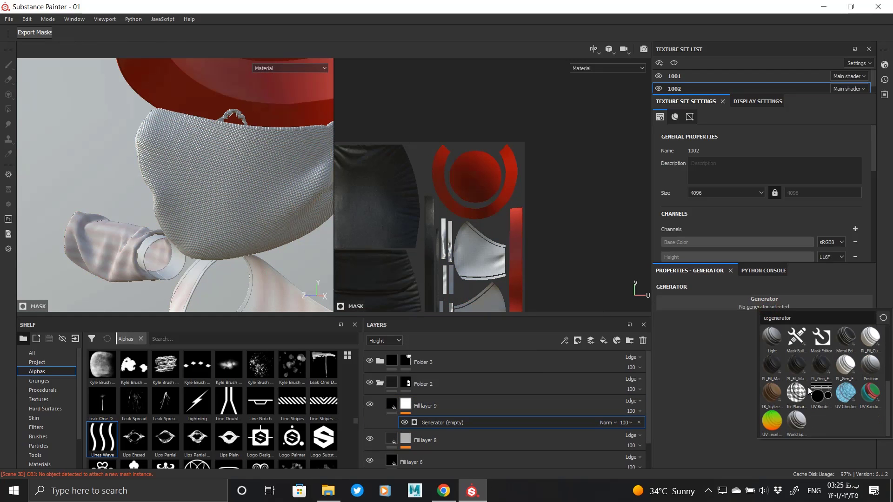
click(811, 393)
click(682, 361)
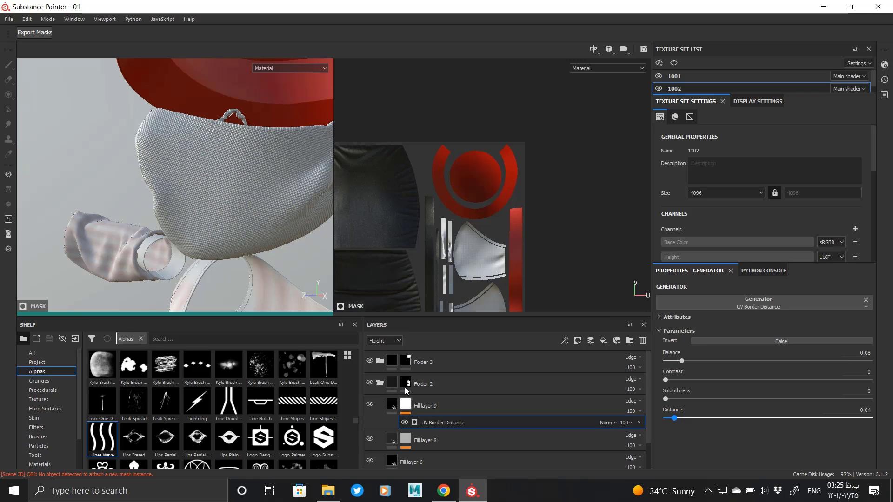
click(390, 376)
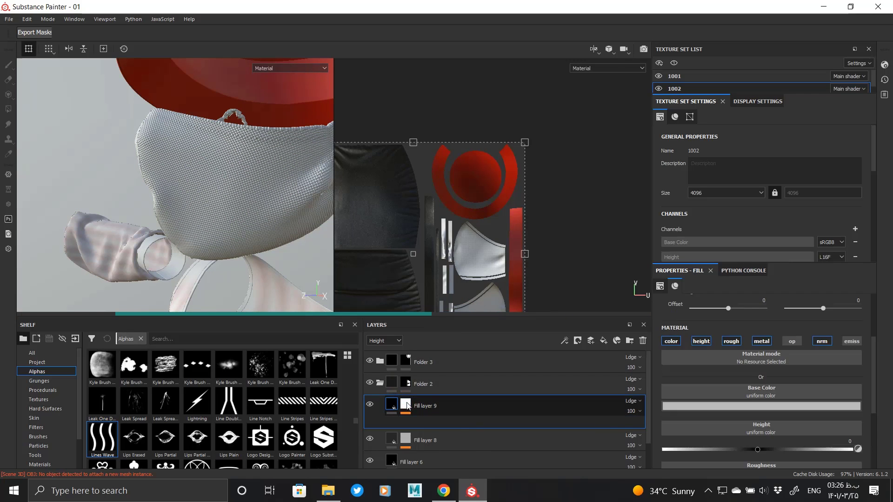
click(407, 405)
- Disable the border layer's color, roughness and metallic channels and set its height to -0.1854 for an edge groove around the face mask
click(390, 406)
scroll(769, 408, down, 3)
scroll(769, 408, up, 2)
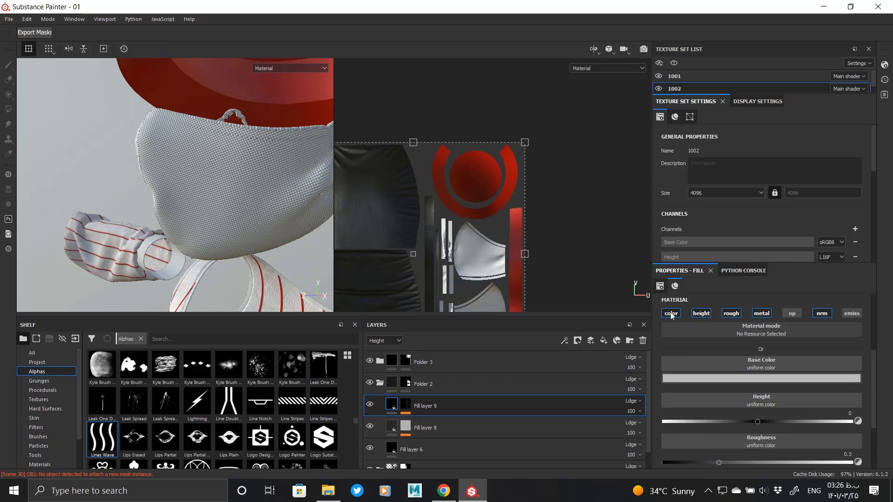
click(672, 313)
click(731, 313)
click(762, 314)
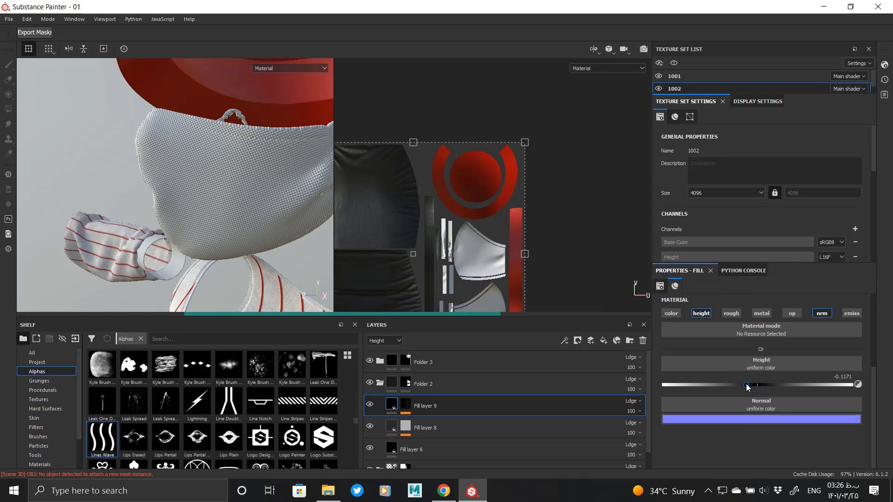
alt+drag(254, 244, 201, 146)
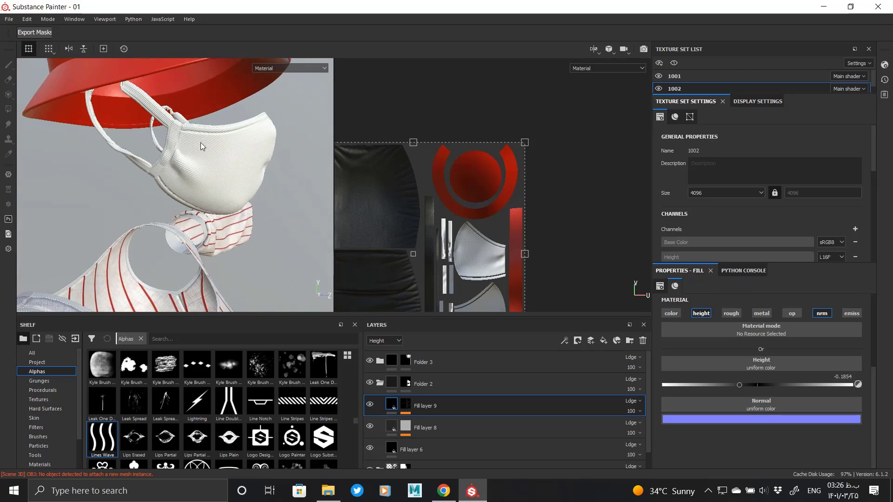
alt+right_drag(202, 145, 249, 206)
alt+drag(250, 206, 175, 188)
alt+middle_drag(175, 188, 152, 215)
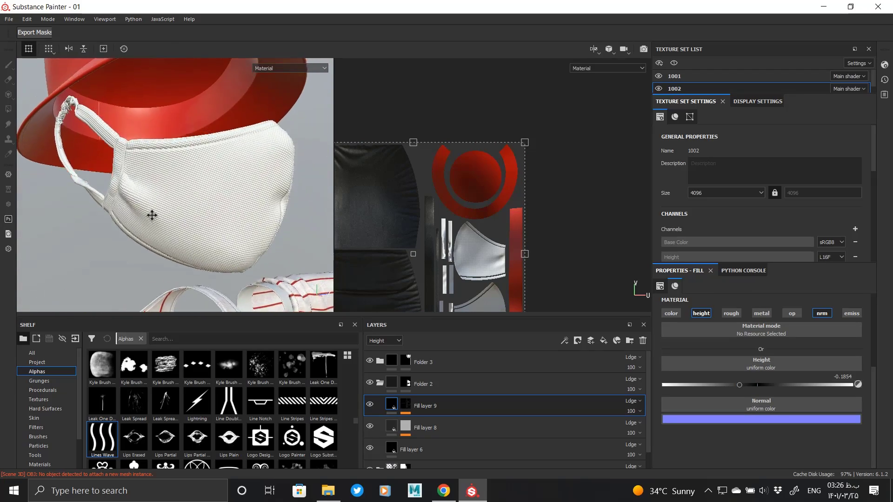
alt+drag(152, 215, 152, 190)
- Collapse the face mask's folder, expand the hat's folder and raise the roughness of the hat's base fill layer
click(381, 383)
alt+click(407, 361)
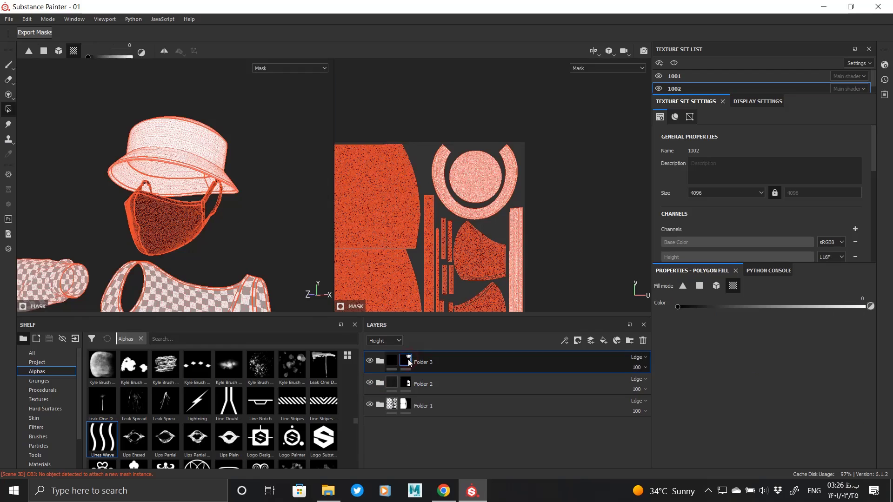
click(380, 361)
click(411, 383)
scroll(761, 396, down, 1)
drag(814, 408, 822, 408)
alt+drag(259, 184, 164, 239)
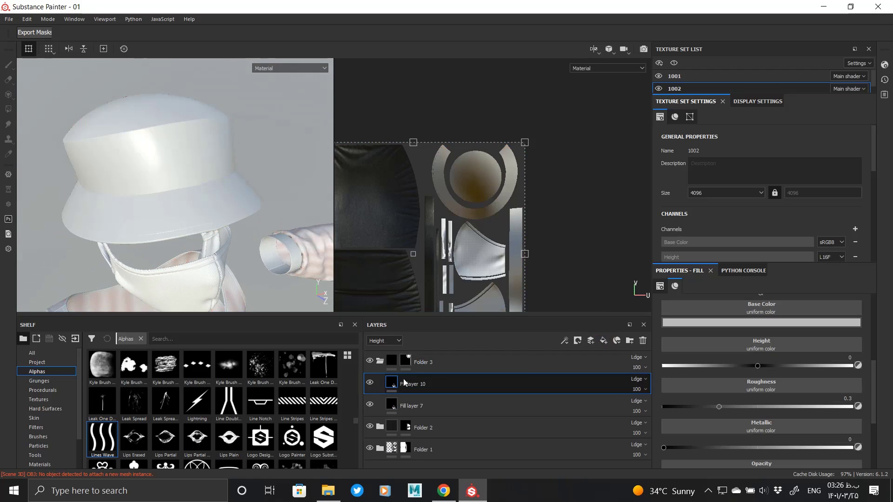
- Give the hat's new upper fill layer a black mask containing a fill effect
right_click(398, 380)
click(461, 105)
right_click(405, 383)
click(436, 311)
- Import three pattern images beginning 27e8329e76, 8e0fa51ebf and fa26c84883 from the File Explorer reference folder into the project's resources
key(alt+Tab)
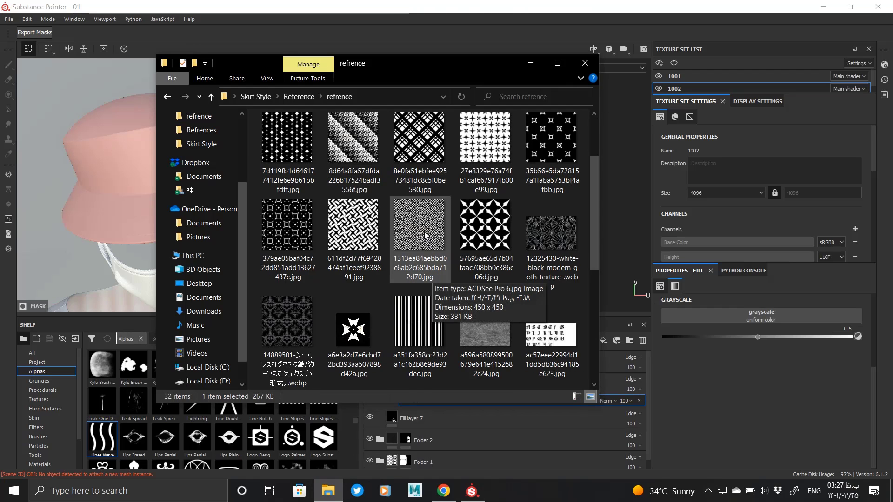
scroll(425, 235, down, 5)
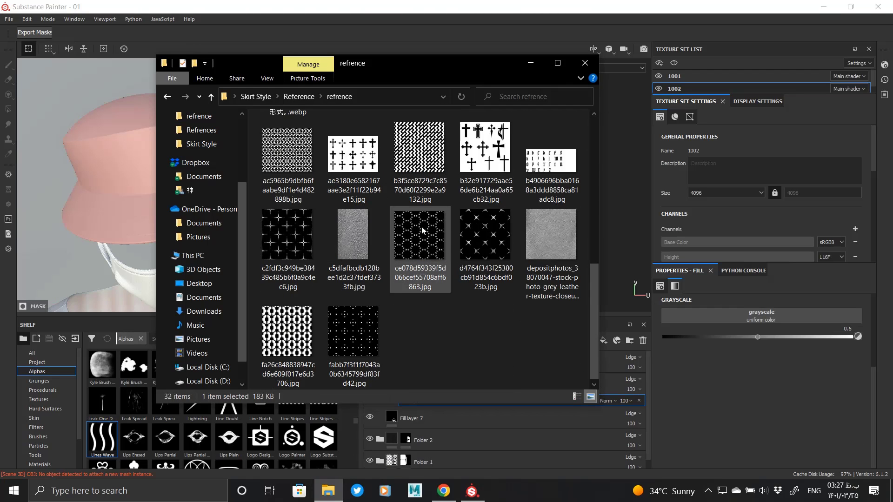
click(297, 325)
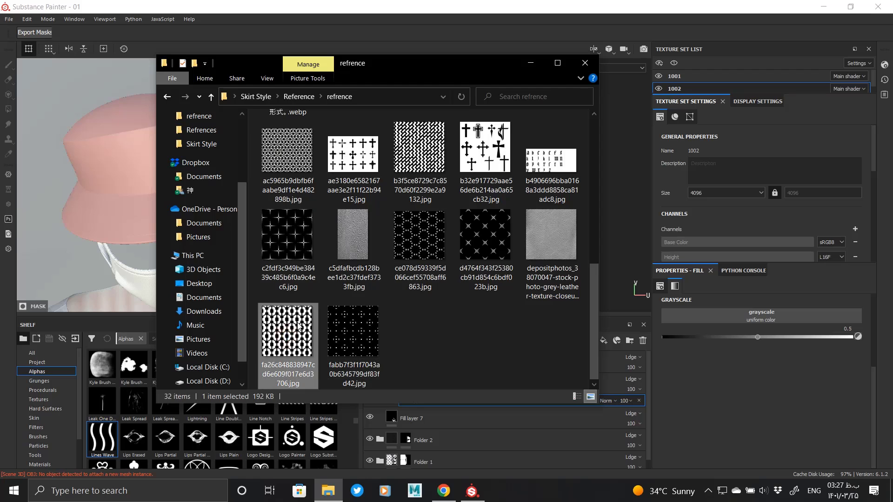
scroll(326, 324, up, 7)
click(489, 229)
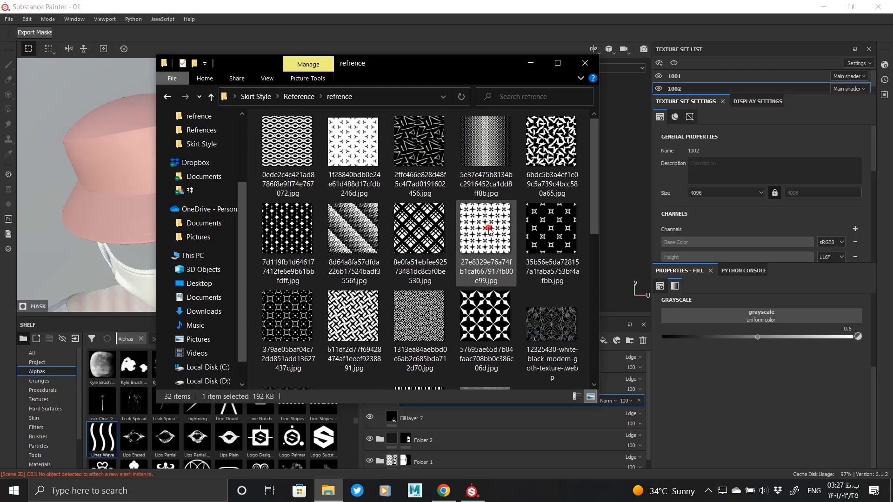
mouse_move(419, 235)
ctrl+mouse_down()
mouse_move(113, 440)
mouse_move(119, 429)
ctrl+mouse_up()
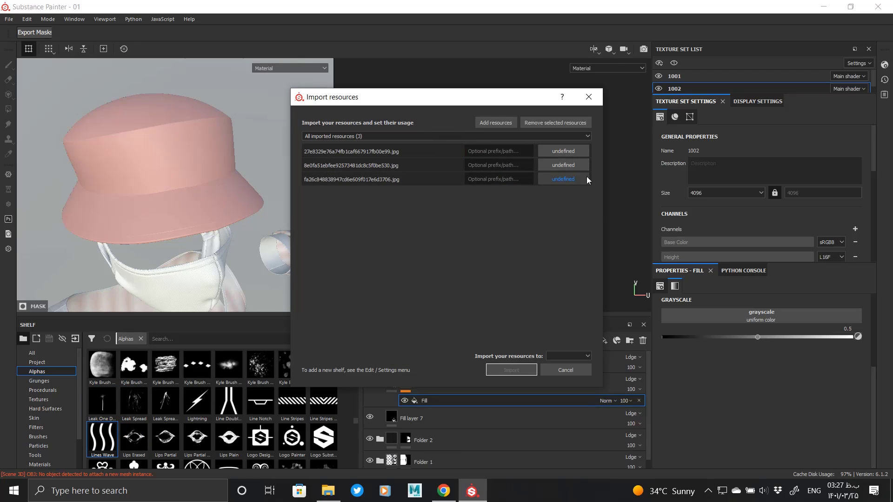
click(511, 370)
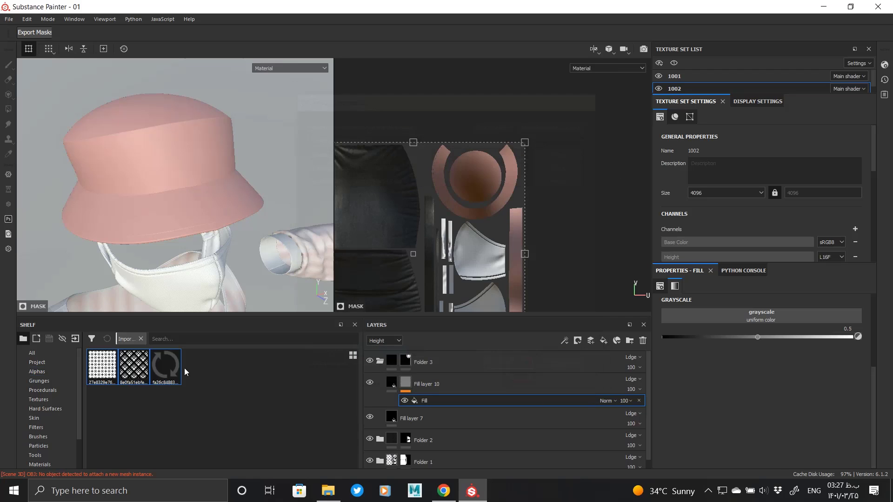
- Apply the stroke pattern image beginning 2ffc466e828 to the hat layer's mask fill with a UV scale of 11.13
alt+click(405, 383)
click(428, 402)
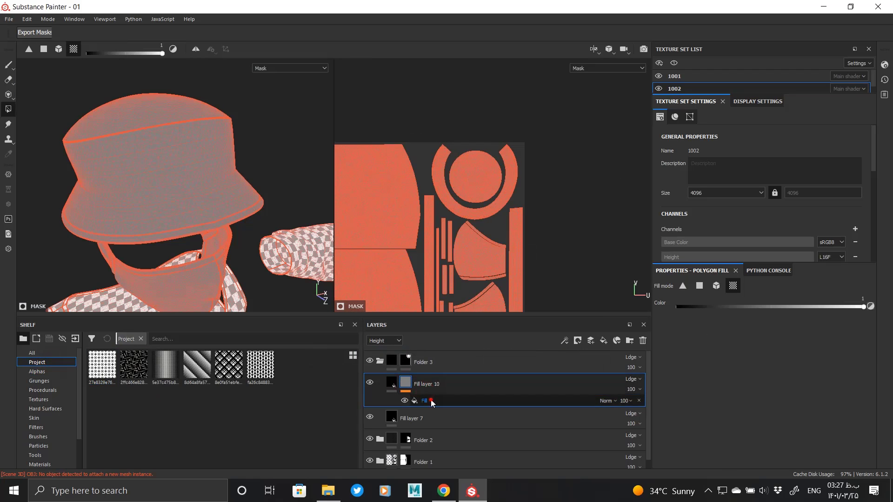
drag(530, 387, 746, 337)
scroll(154, 199, up, 5)
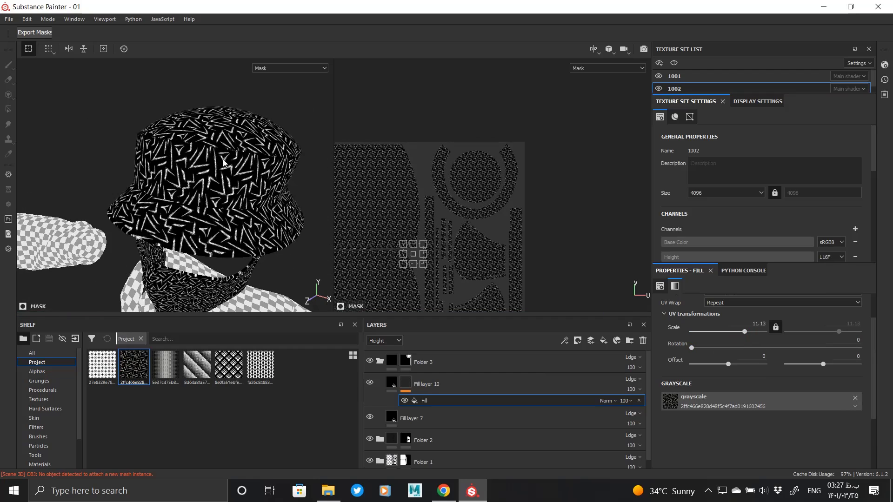
- Leave only the height channel active on the hat's pattern layer and set its height to 0.0439
click(391, 382)
alt+drag(132, 187, 247, 180)
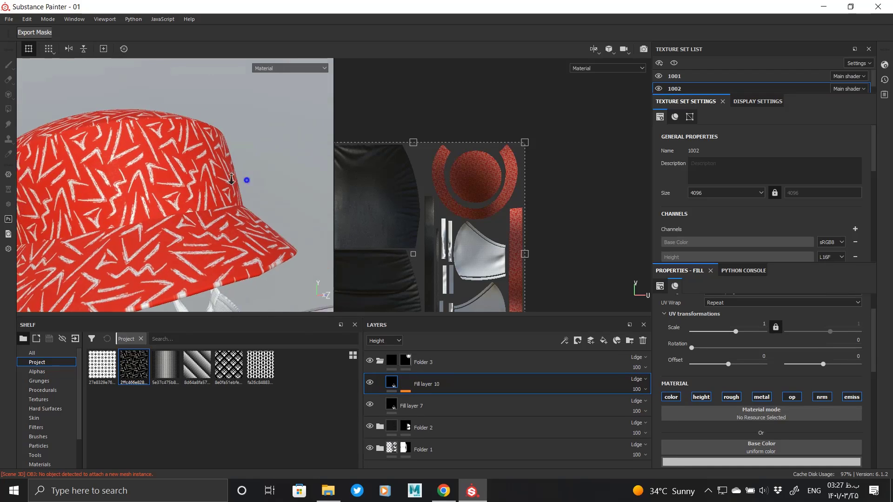
alt+right_drag(247, 179, 187, 186)
alt+drag(224, 160, 194, 150)
alt+middle_drag(194, 149, 178, 189)
scroll(178, 190, up, 6)
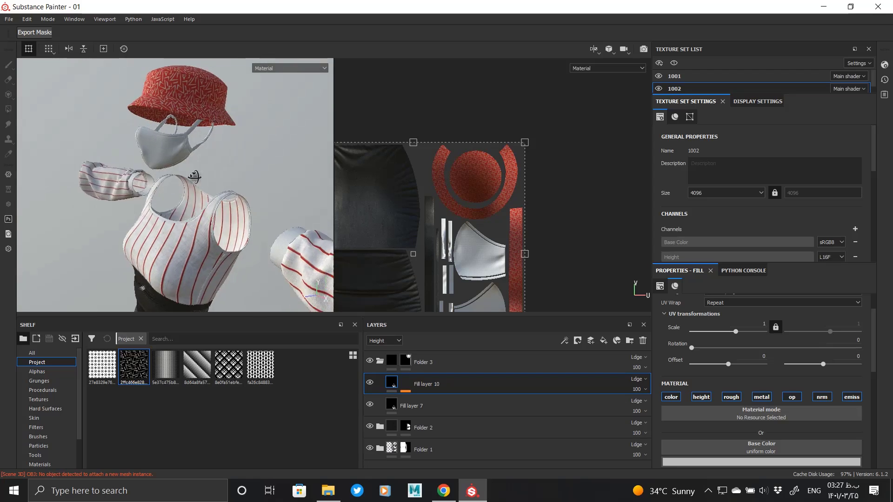
scroll(750, 386, down, 1)
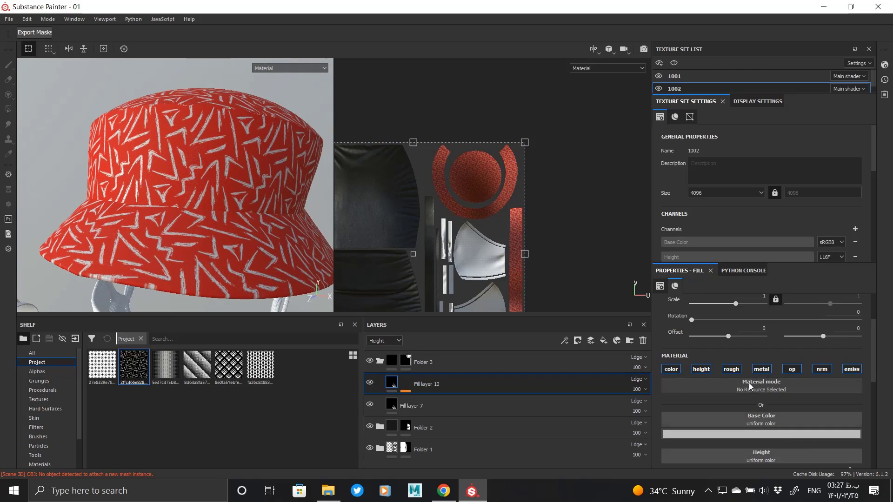
click(797, 370)
click(822, 371)
click(850, 370)
click(671, 369)
scroll(757, 424, down, 1)
drag(758, 412, 764, 412)
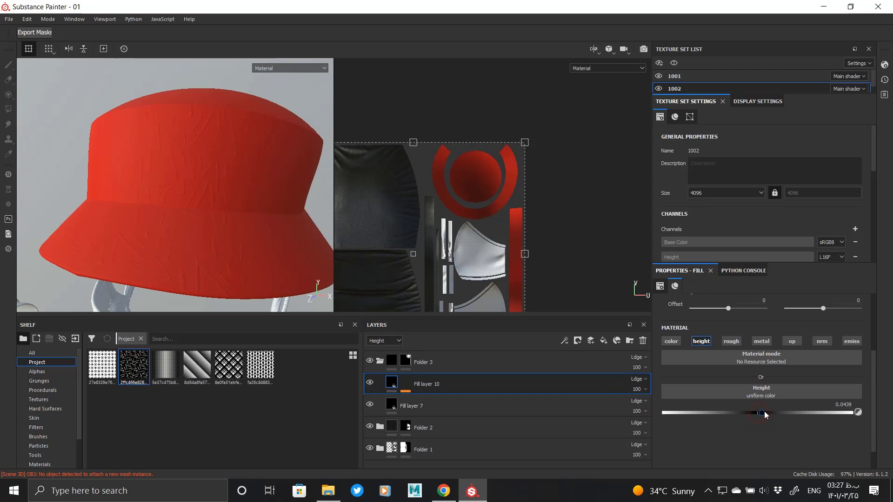
- Inspect the embossed hat pattern up close and enable the pattern layer's color channel together with height
alt+drag(198, 211, 215, 210)
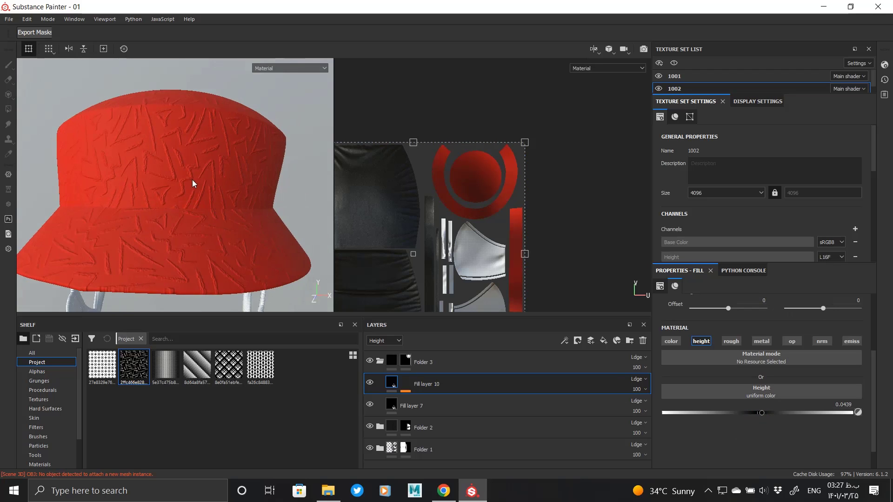
alt+drag(193, 180, 260, 136)
scroll(219, 201, up, 5)
alt+drag(219, 202, 175, 207)
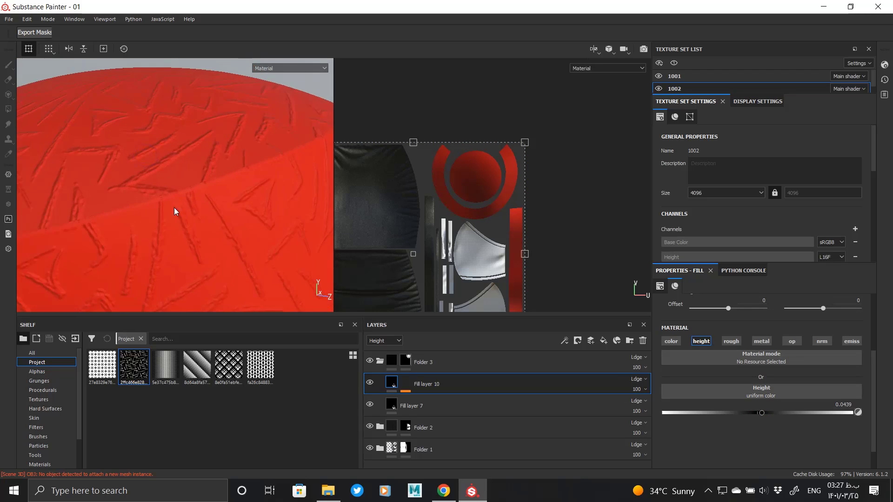
click(670, 341)
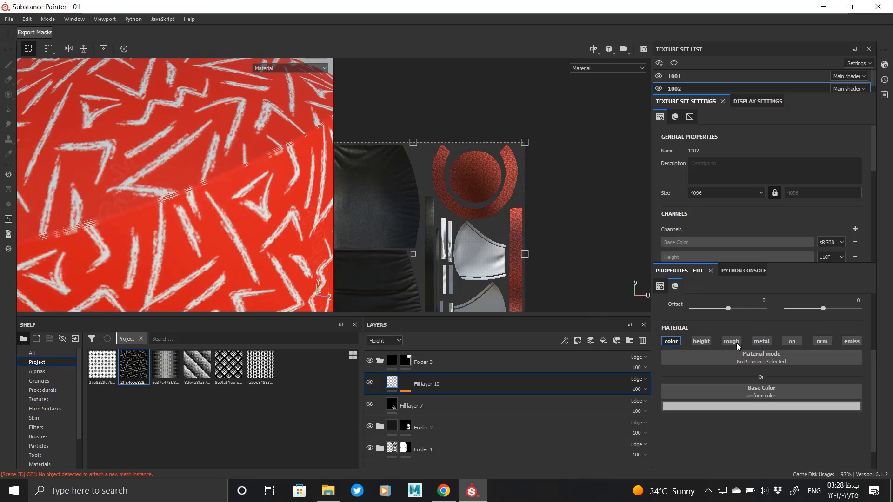
click(700, 342)
scroll(79, 114, down, 6)
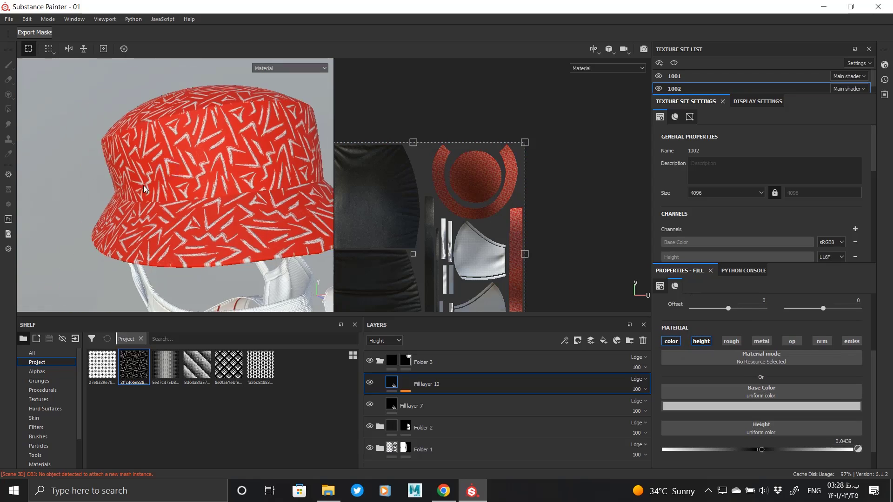
alt+drag(197, 195, 149, 209)
- Add a fill layer with a black mask and a UV Border Distance generator set to balance 0.05 and distance 0.03
click(606, 343)
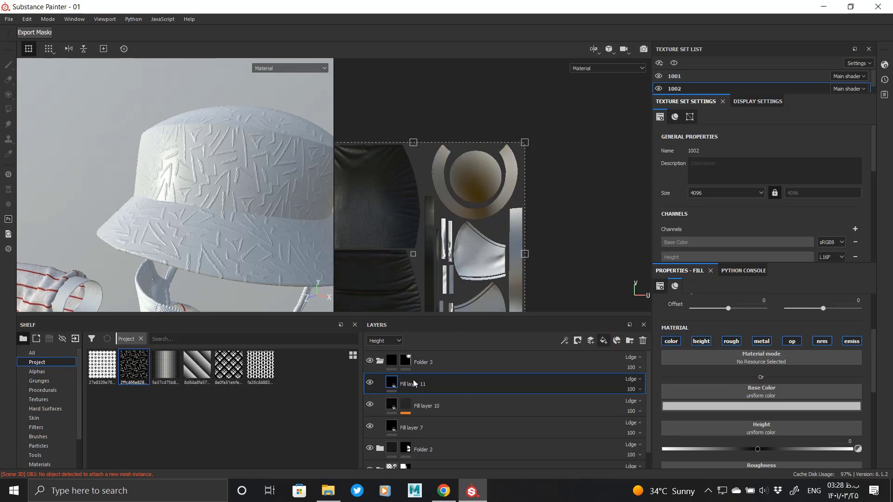
right_click(400, 382)
click(437, 15)
right_click(407, 380)
click(437, 281)
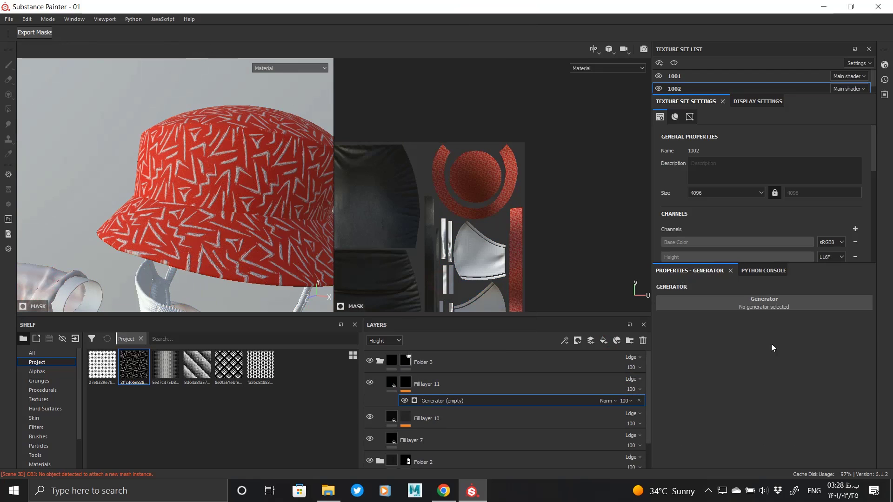
click(773, 306)
click(819, 389)
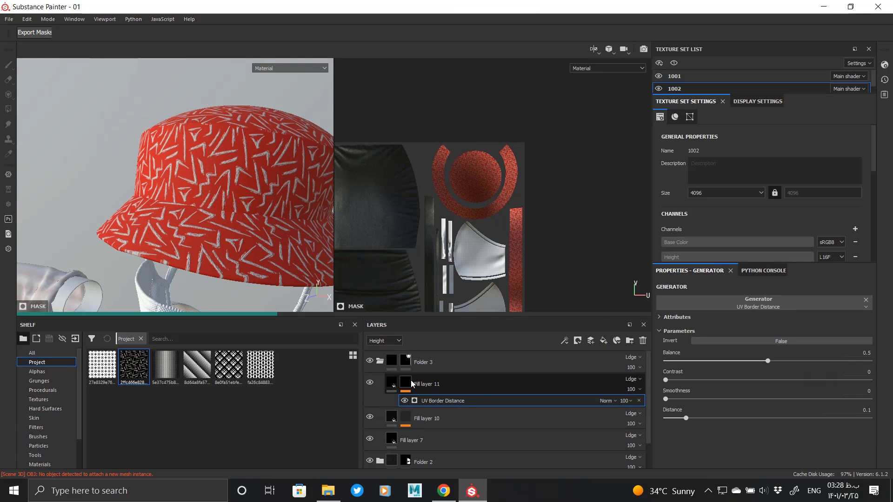
drag(675, 417, 672, 418)
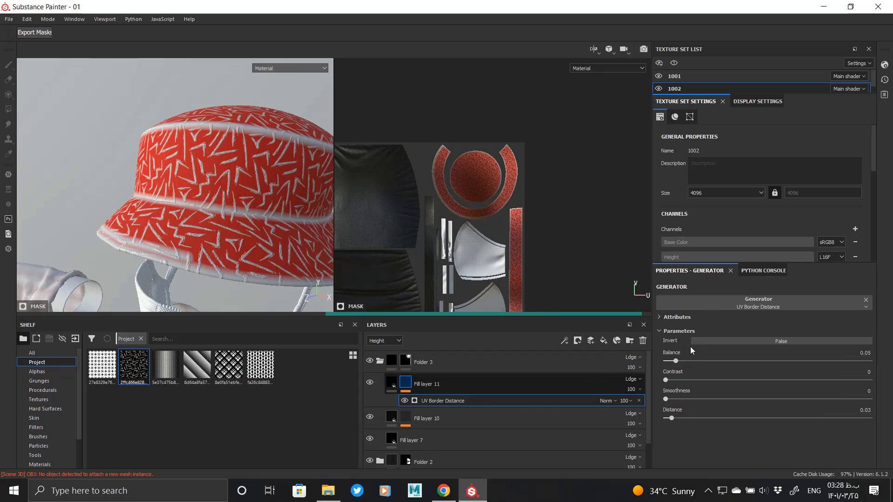
- Disable every channel except height on the hat's border layer and set its height to -0.1415 for seam grooves
click(671, 342)
click(732, 341)
click(762, 341)
click(792, 342)
click(822, 342)
click(849, 342)
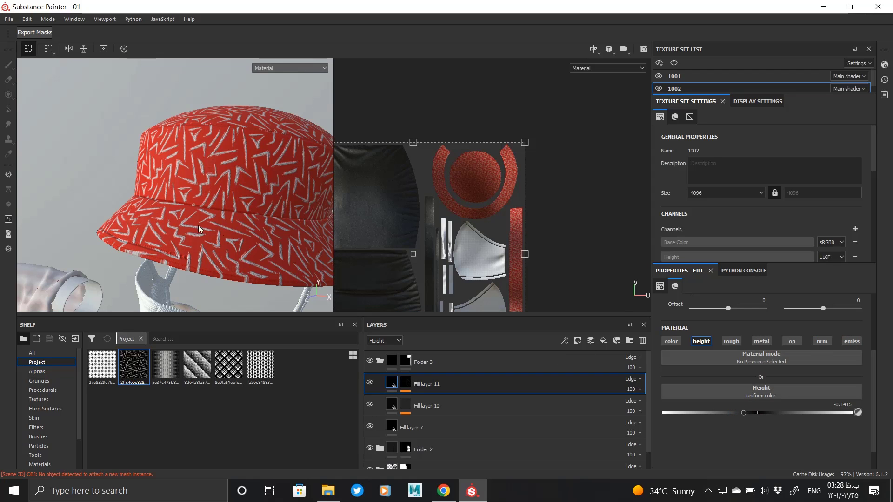
alt+drag(199, 229, 234, 204)
scroll(281, 227, down, 3)
scroll(233, 223, down, 5)
alt+drag(217, 238, 63, 242)
alt+right_drag(204, 224, 210, 391)
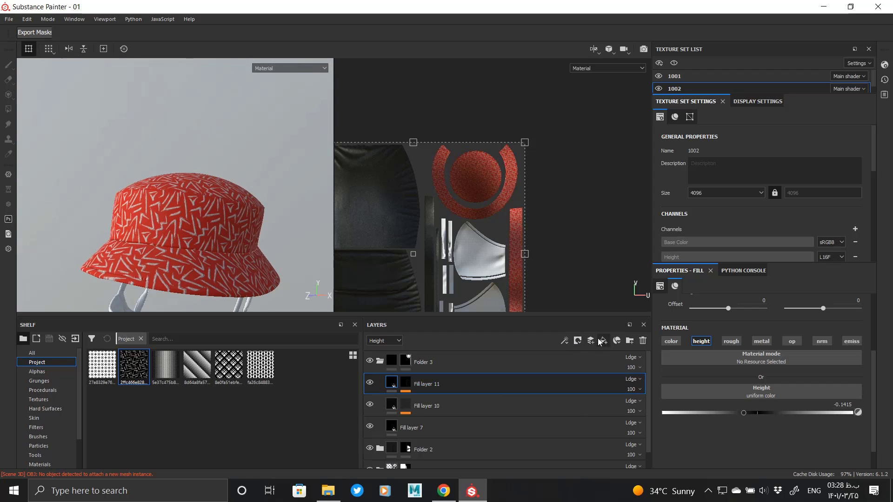
- Switch to texture set 1001 and expand Folder 1 to reach the striped top's fabric layers
click(379, 363)
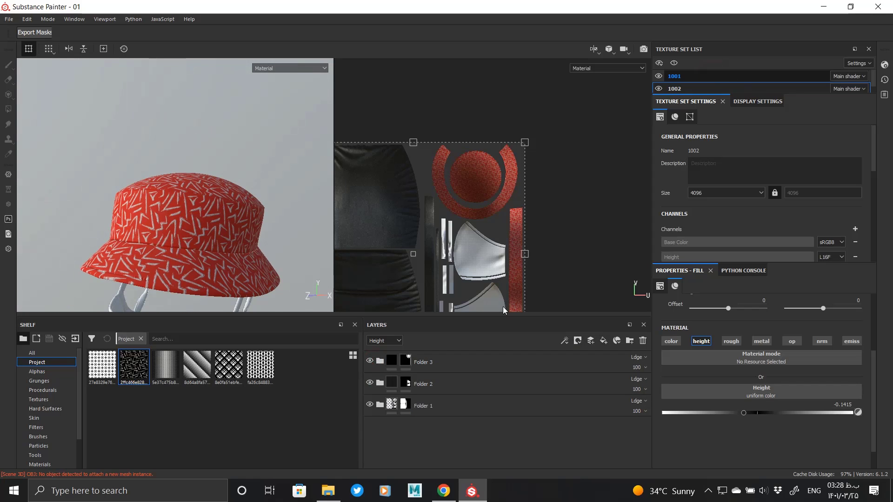
click(380, 361)
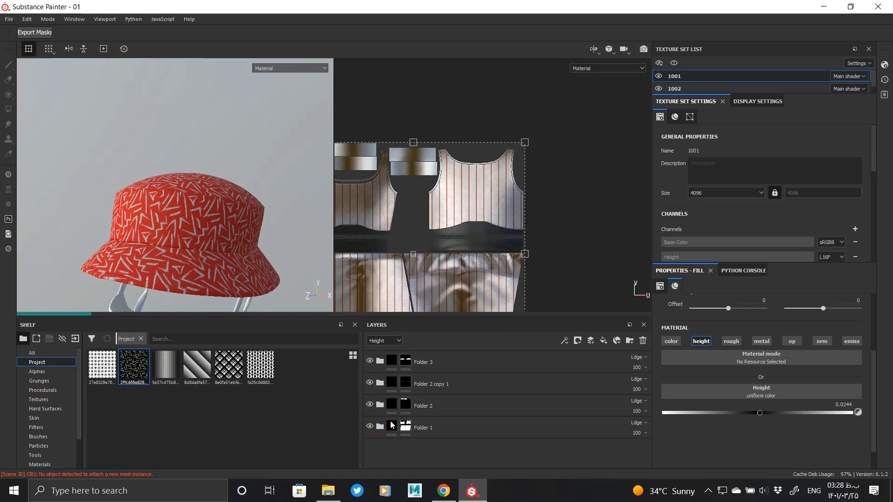
click(381, 427)
scroll(421, 409, down, 3)
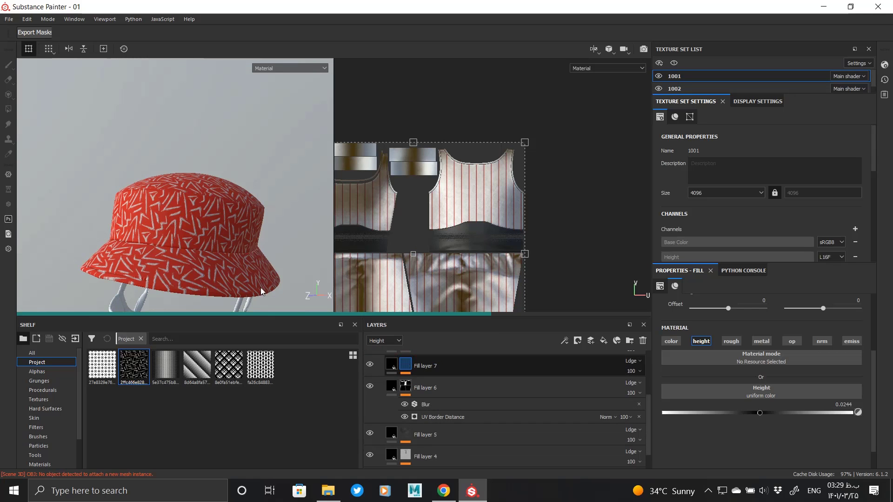
alt+middle_drag(225, 241, 232, 109)
scroll(413, 404, down, 2)
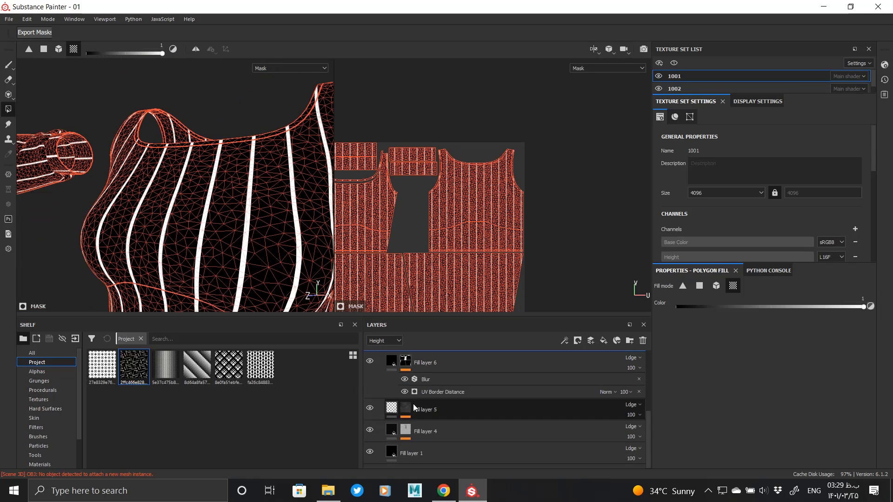
- Check the masks of the striped top's layers and copy Fill layer 5 and Fill layer 4 together
click(405, 409)
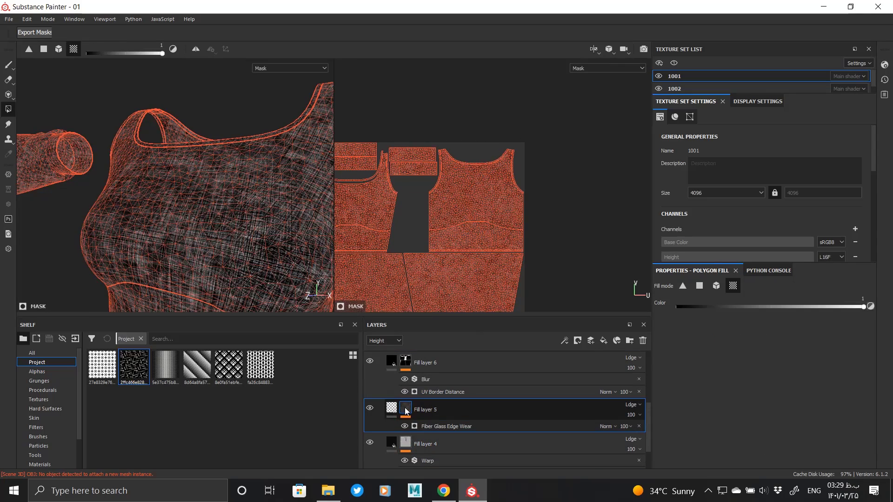
click(406, 362)
click(430, 410)
shift+click(434, 443)
right_click(434, 444)
click(456, 352)
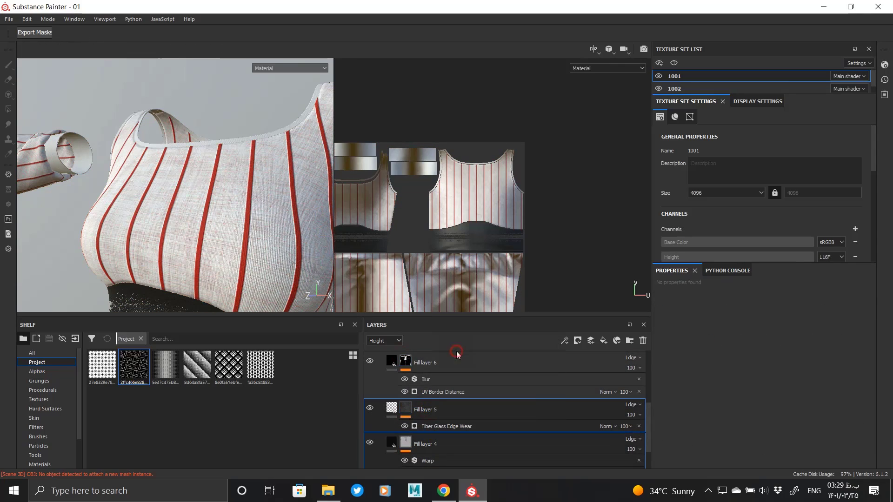
- Paste the copied fabric layers above Fill layer 11 in texture set 1002's hat folder and save the project
click(684, 89)
scroll(418, 381, up, 1)
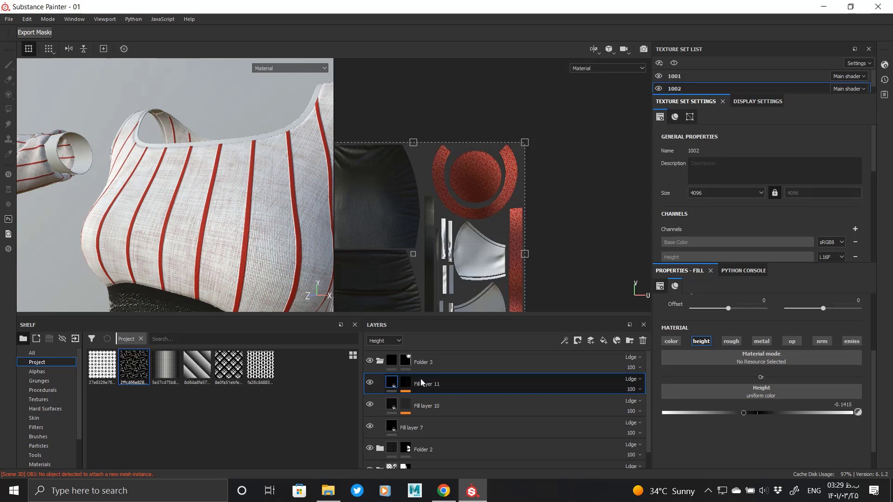
click(378, 362)
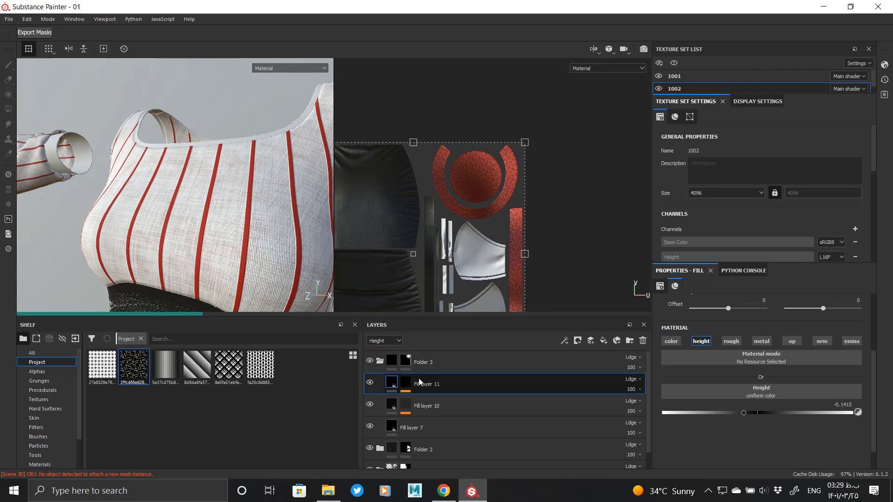
right_click(442, 382)
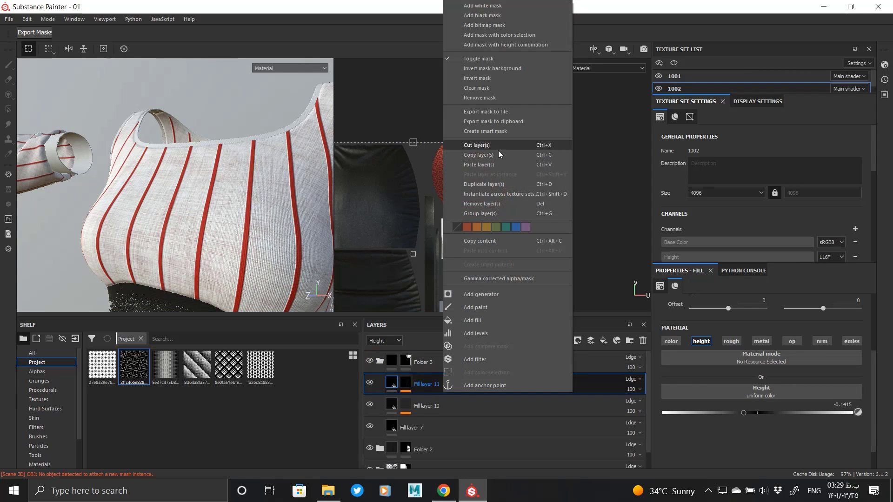
click(496, 163)
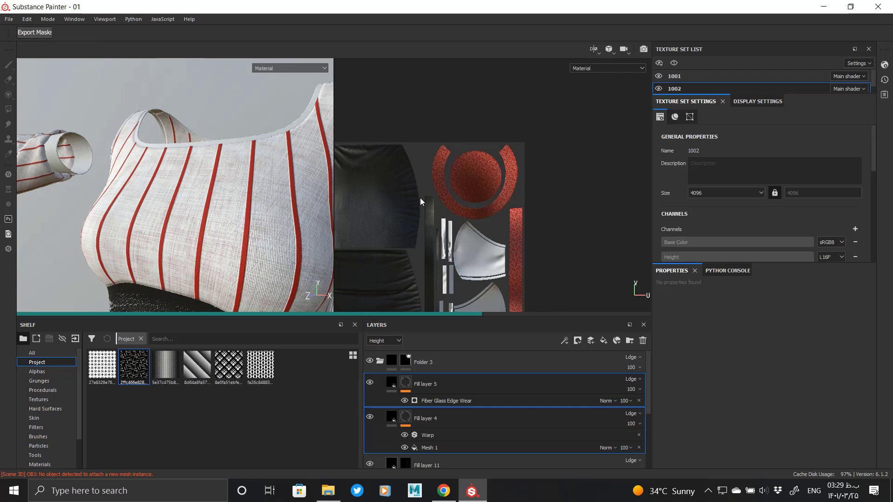
middle_drag(289, 203, 257, 279)
alt+right_drag(225, 282, 231, 292)
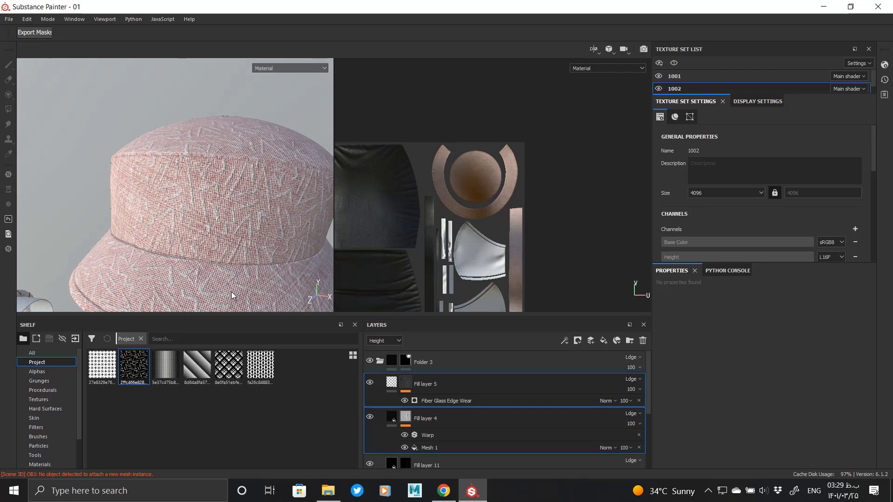
key(ctrl+s)
- Hide the pasted Fill layer 5 and set the base color of Fill layer 4 to red
alt+right_drag(213, 175, 219, 196)
click(405, 382)
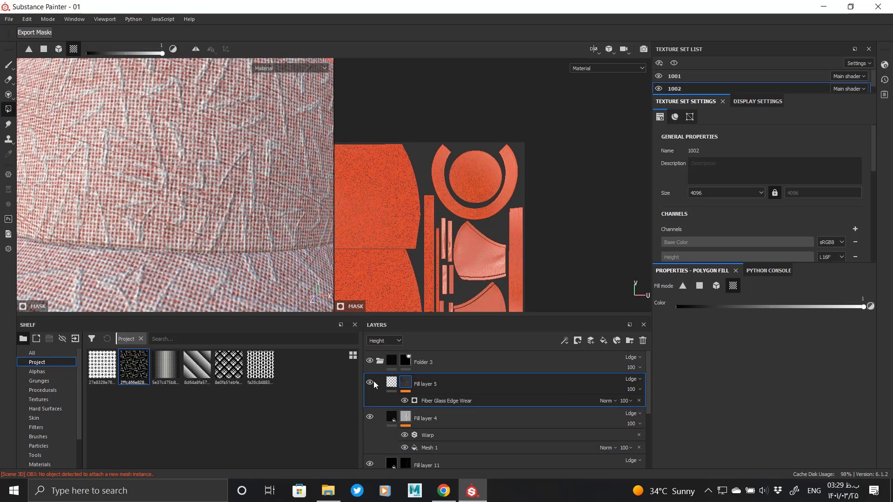
click(373, 383)
click(403, 420)
click(760, 404)
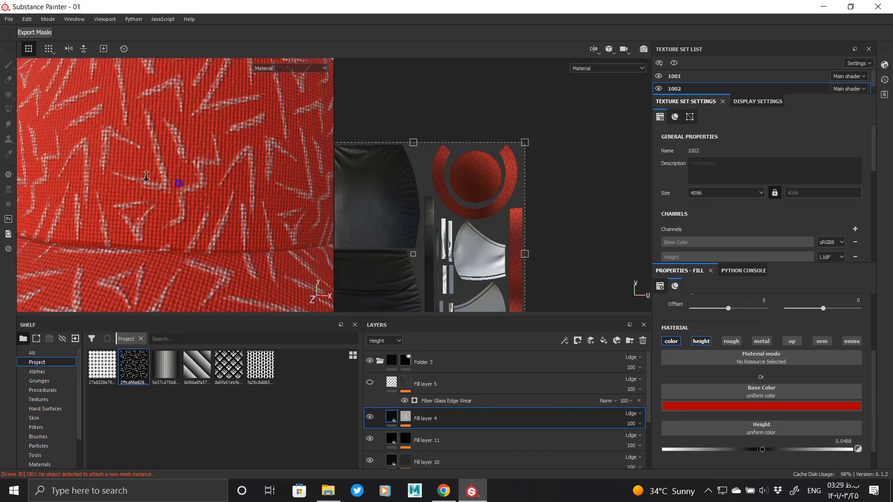
- Darken the red base color of Fill layer 4 on the hat
alt+drag(180, 185, 227, 234)
scroll(227, 234, down, 5)
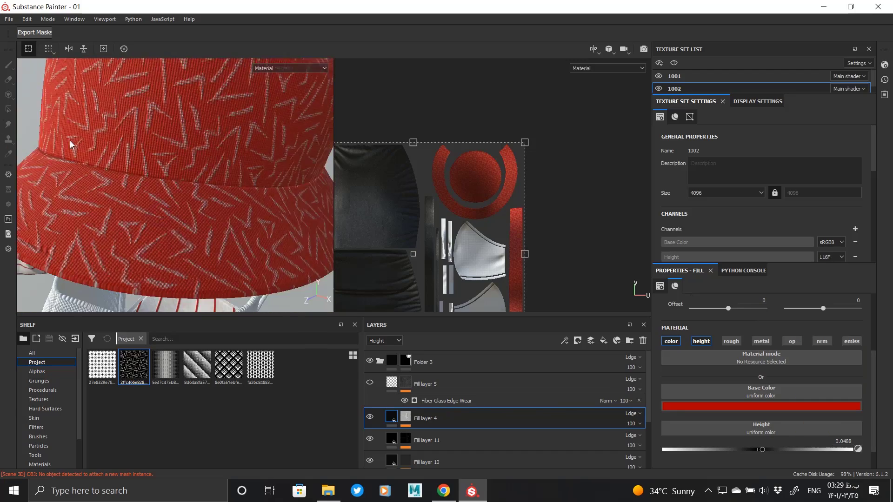
scroll(219, 153, up, 6)
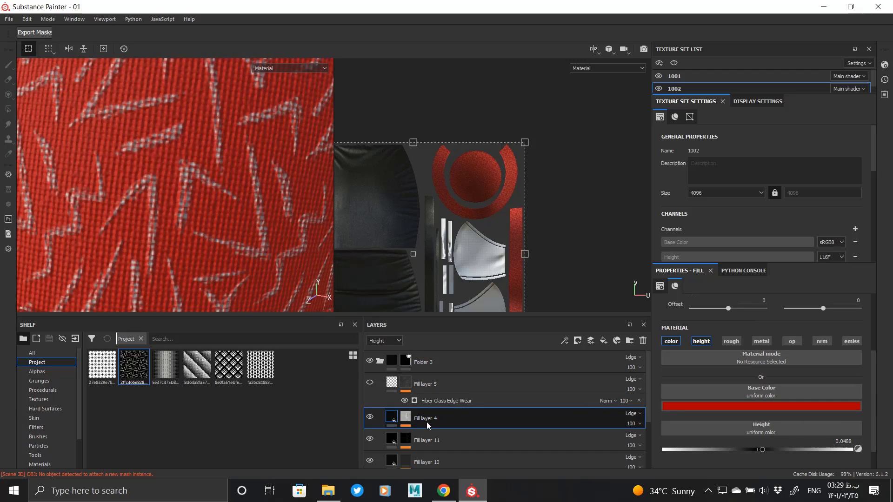
click(705, 404)
click(825, 341)
drag(825, 343, 830, 336)
scroll(222, 157, down, 4)
scroll(222, 156, down, 4)
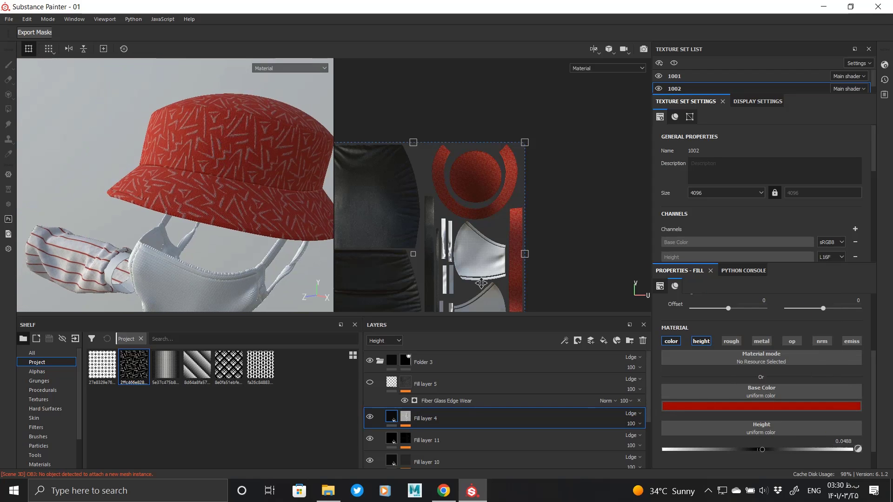
click(817, 406)
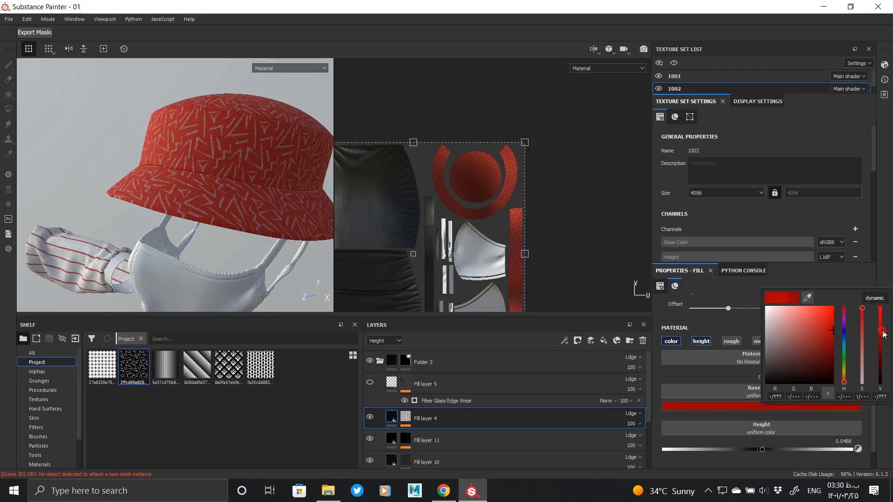
click(889, 272)
- Show Fill layer 5 above Fill layer 4 and set its base color to a muted red
click(425, 384)
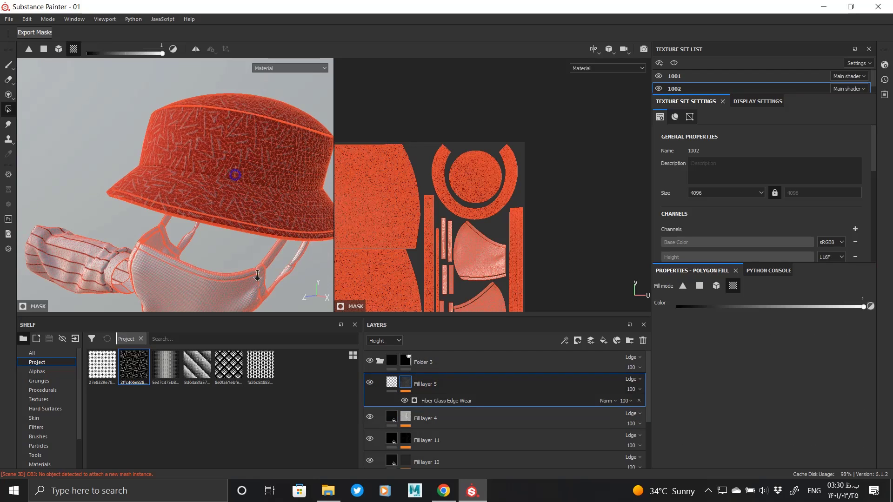
scroll(161, 197, up, 5)
alt+middle_drag(161, 197, 297, 298)
click(758, 407)
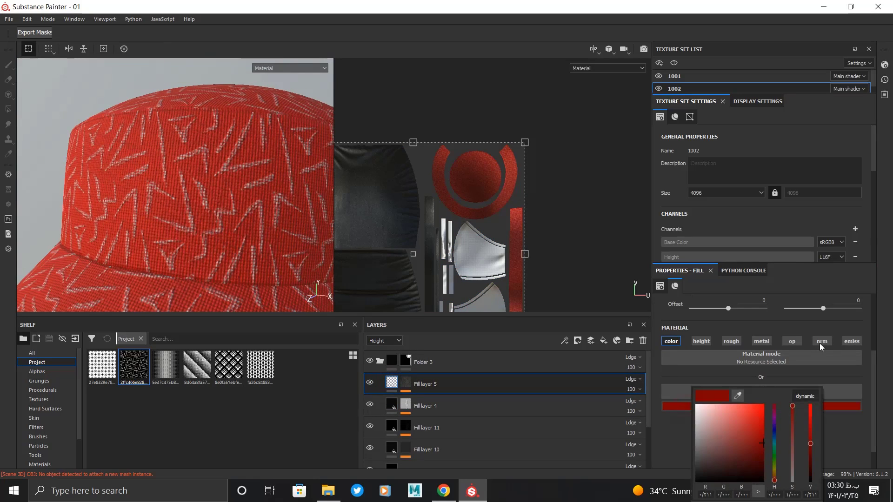
drag(792, 471, 793, 486)
scroll(275, 287, down, 4)
alt+drag(274, 287, 146, 118)
scroll(145, 118, up, 3)
alt+middle_drag(146, 117, 235, 178)
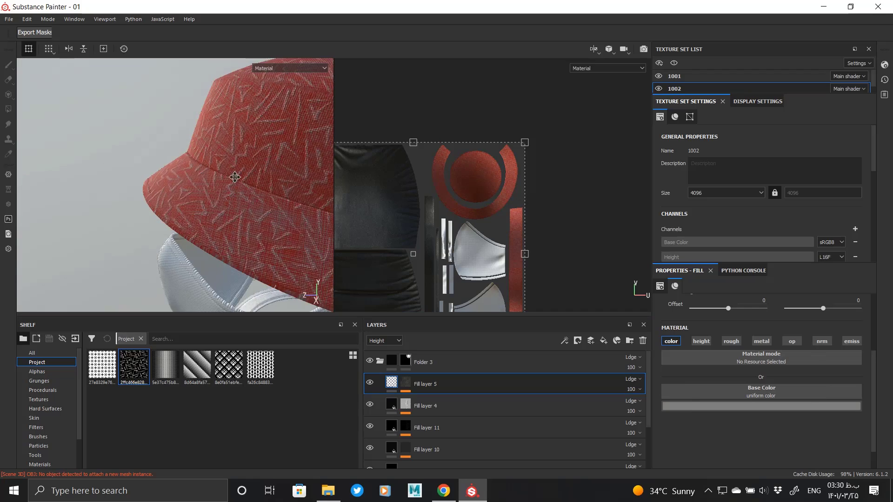
click(761, 407)
drag(803, 381, 805, 325)
alt+right_drag(56, 93, 48, 163)
alt+drag(112, 205, 219, 168)
alt+middle_drag(218, 167, 257, 216)
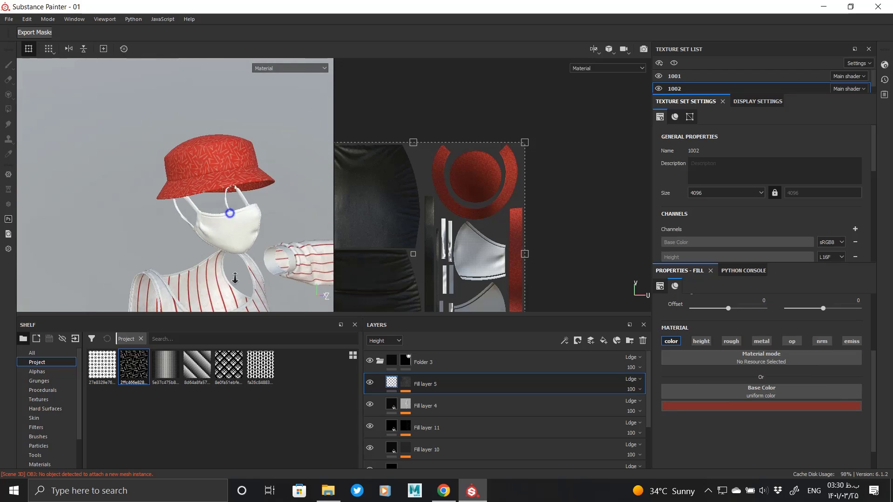
- Examine the hat, face mask, striped top and skirt from several angles, ending close up on the face mask's weave
alt+right_drag(234, 278, 133, 219)
alt+drag(148, 207, 293, 204)
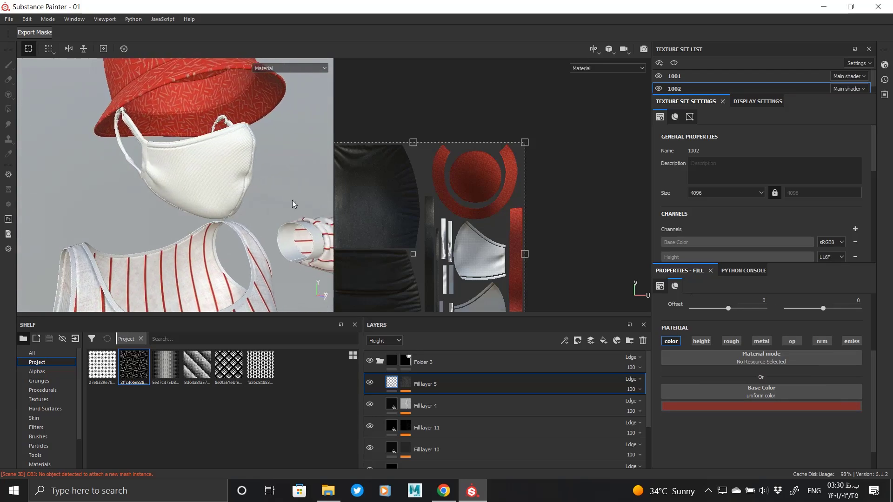
alt+right_drag(293, 204, 128, 177)
alt+middle_drag(128, 177, 158, 200)
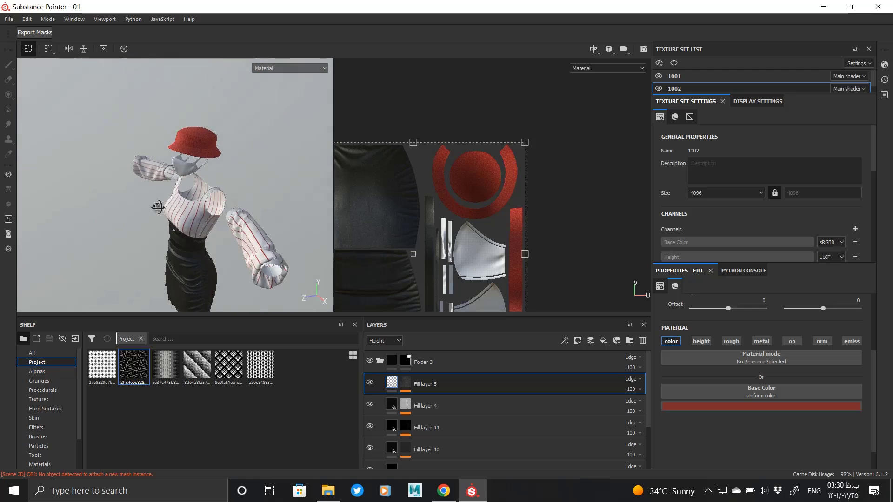
alt+drag(158, 200, 249, 175)
alt+middle_drag(196, 300, 179, 191)
alt+right_drag(179, 191, 223, 186)
alt+middle_drag(196, 151, 214, 217)
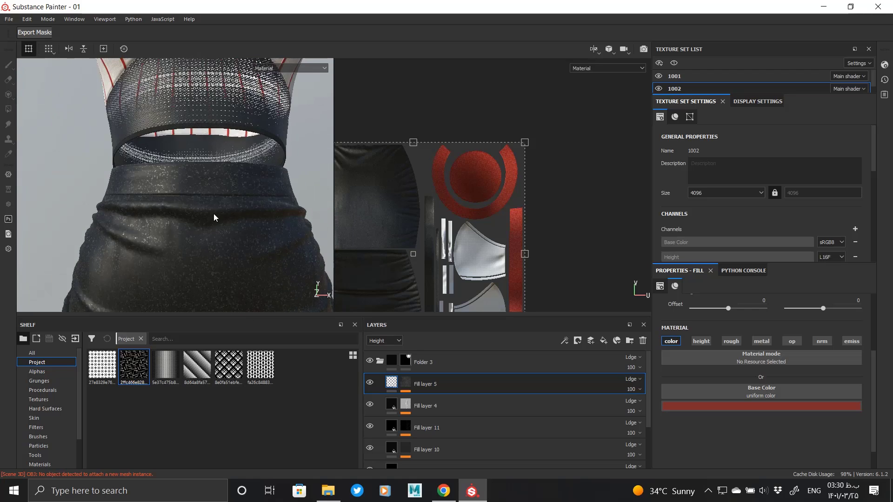
alt+middle_drag(224, 139, 221, 297)
alt+drag(215, 253, 200, 251)
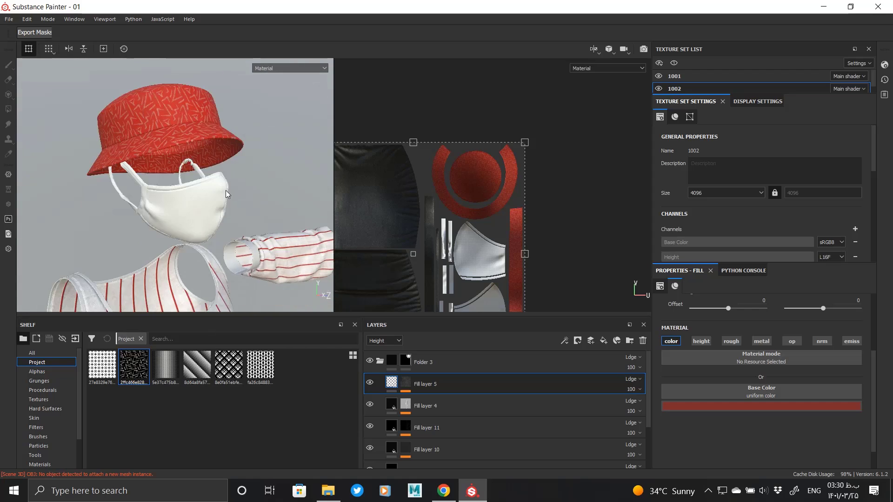
scroll(193, 249, up, 10)
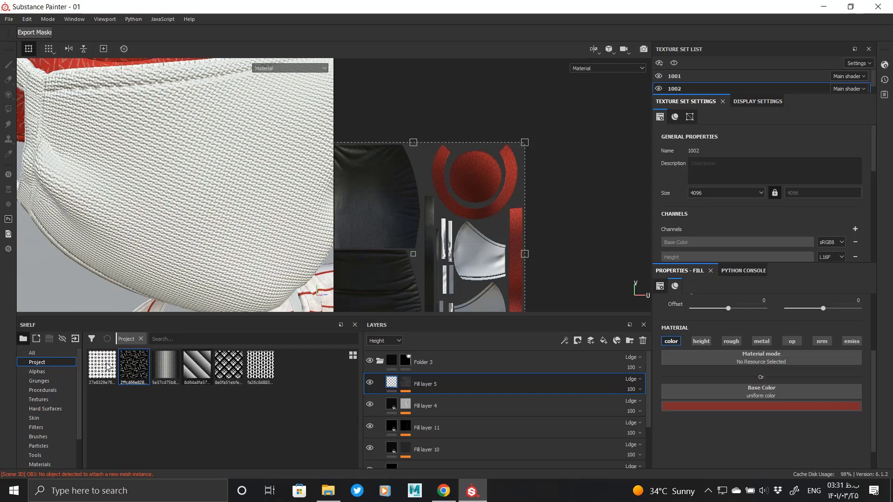
- Collapse the hat's Folder 3 and add a new fill layer with a black mask at the top of Folder 2
click(380, 363)
click(406, 384)
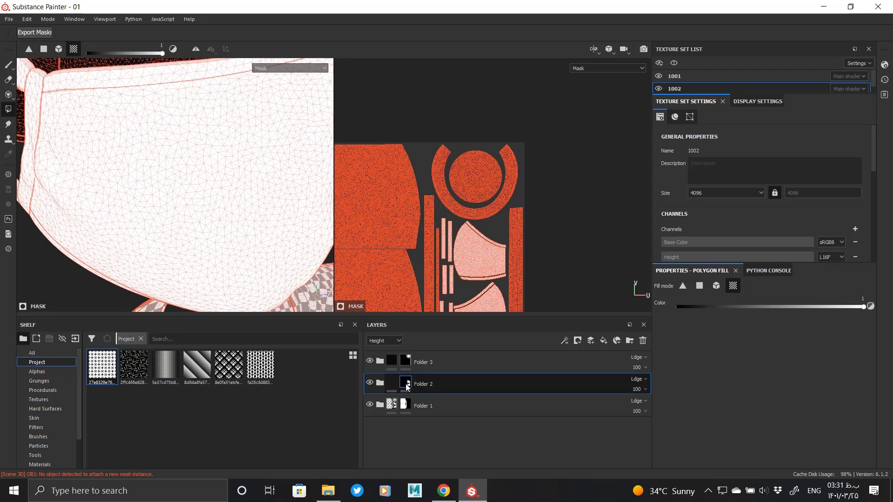
click(412, 400)
click(604, 341)
right_click(431, 406)
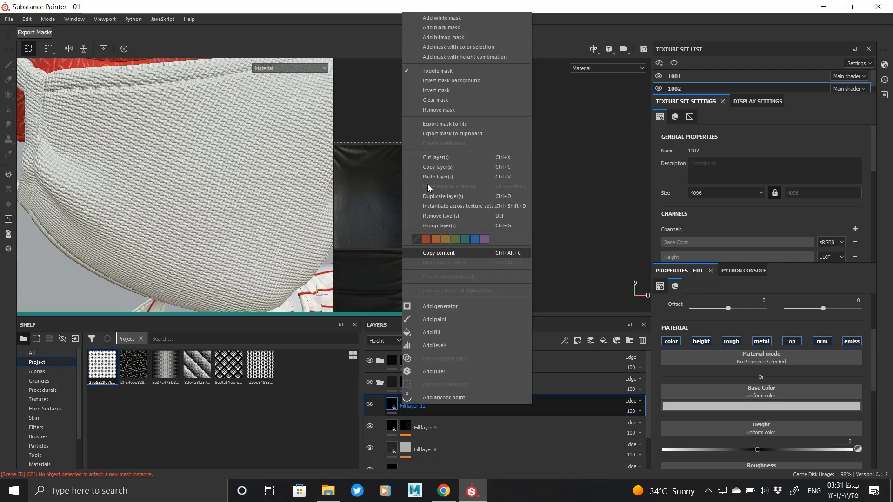
click(448, 68)
- Set the base color of Fill layer 12 to red and add a fill with the flower pattern 27e8329e76 to its mask
click(393, 406)
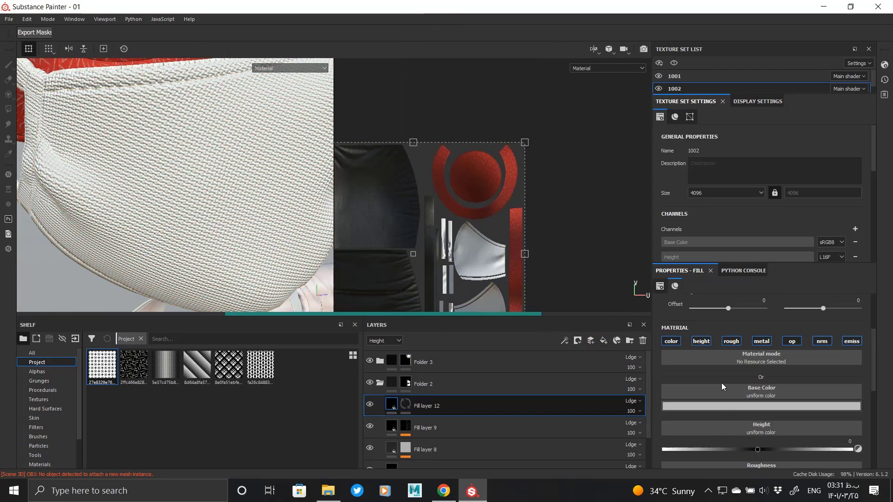
click(725, 406)
click(403, 405)
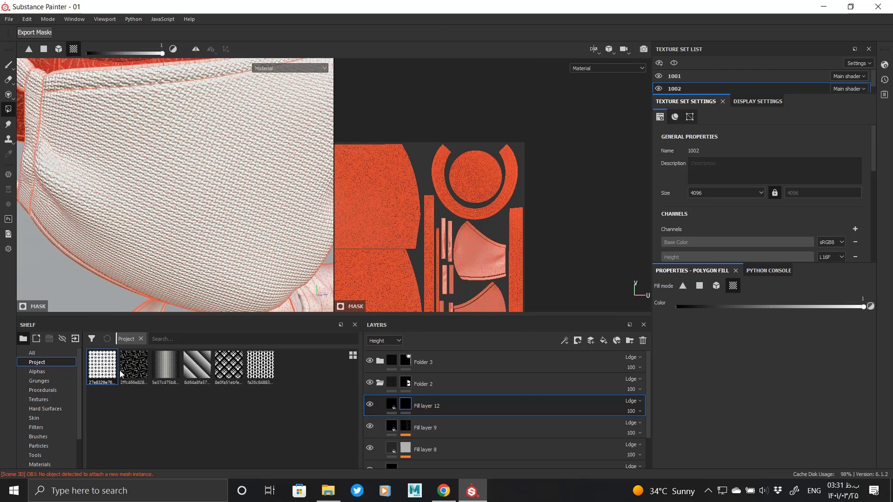
right_click(403, 404)
click(442, 335)
drag(102, 367, 707, 345)
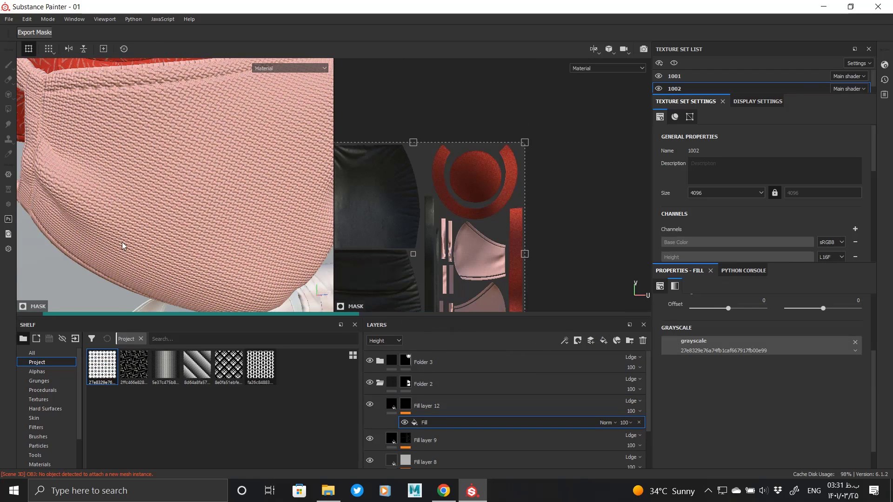
- Set the UV scale of the flower pattern in Fill layer 12's mask to 4
scroll(701, 381, up, 3)
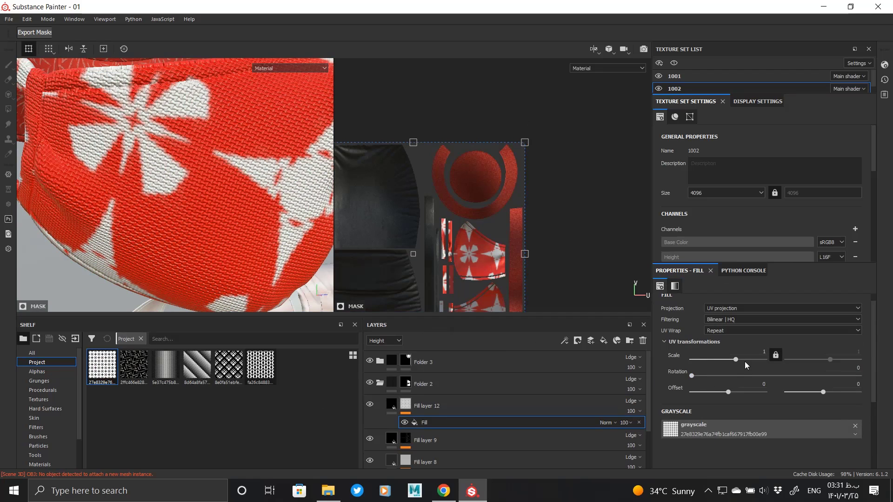
alt+drag(280, 248, 254, 235)
scroll(215, 207, down, 5)
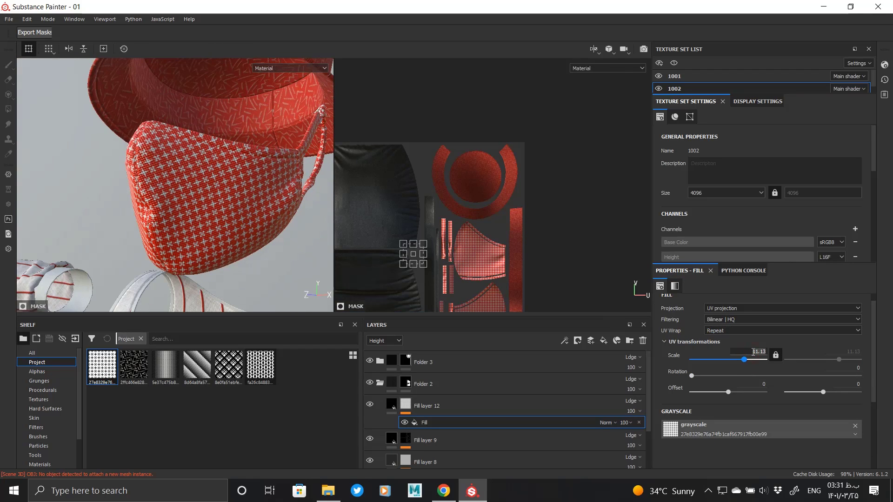
scroll(261, 222, up, 5)
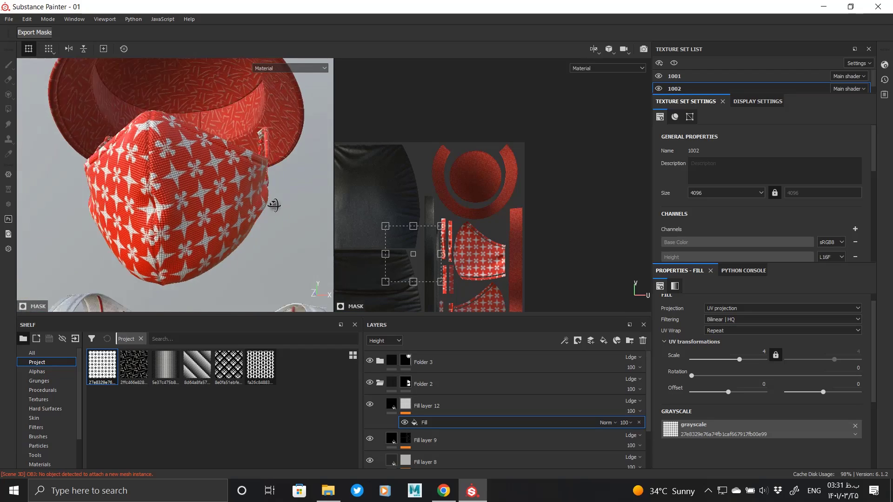
- Add a Levels effect to Fill layer 12's mask and invert the pattern to get red flowers on white fabric
right_click(405, 405)
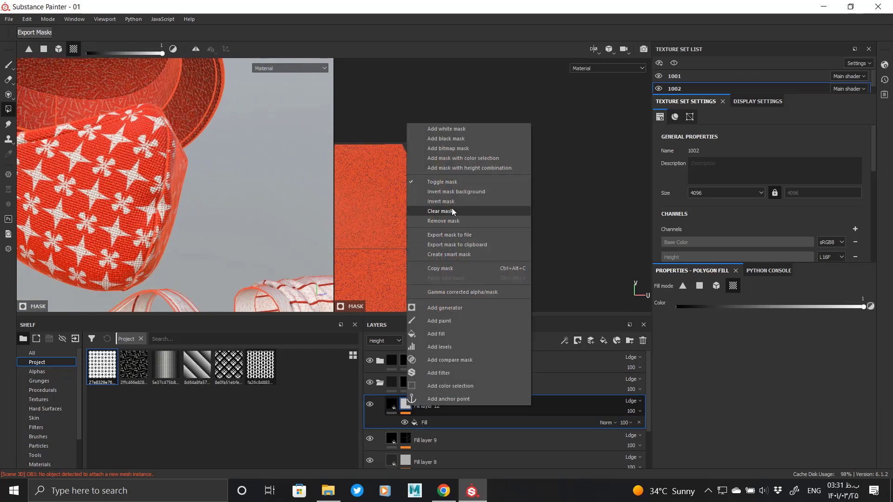
click(452, 208)
alt+drag(122, 197, 77, 213)
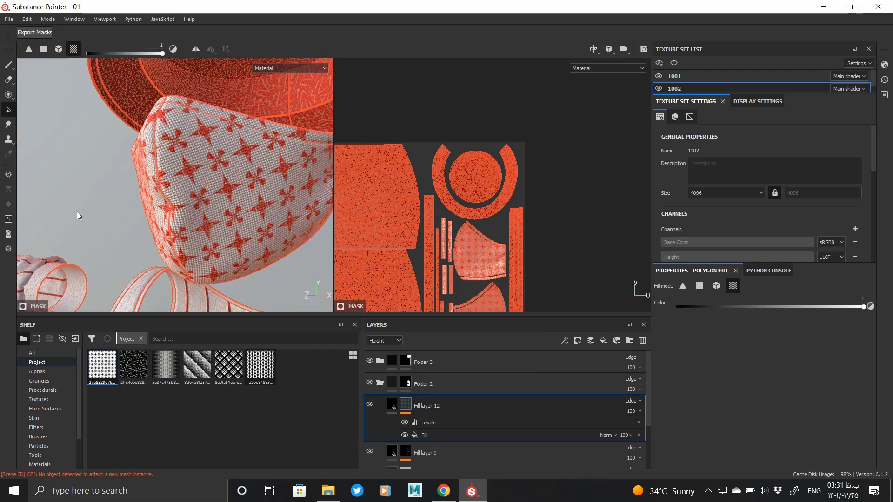
alt+drag(186, 187, 183, 155)
- Add a Paint effect above Levels in Fill layer 12's mask and polygon-fill the face mask's upper border with white
right_click(454, 417)
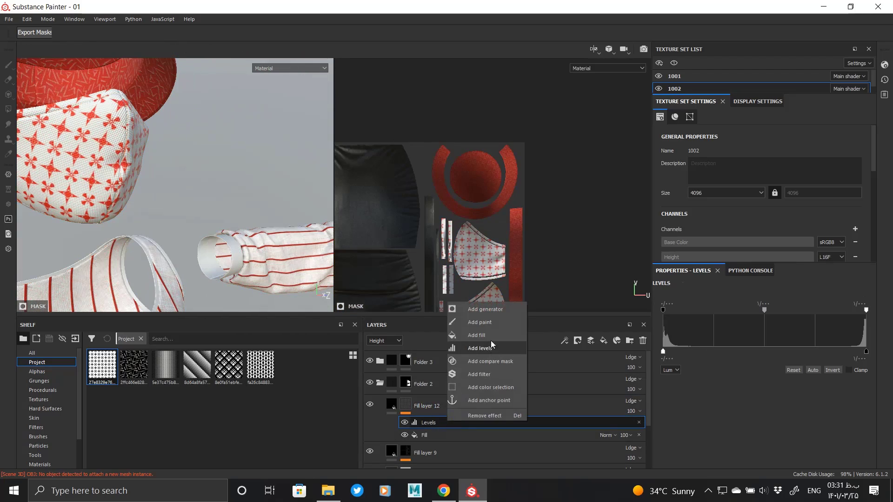
click(463, 322)
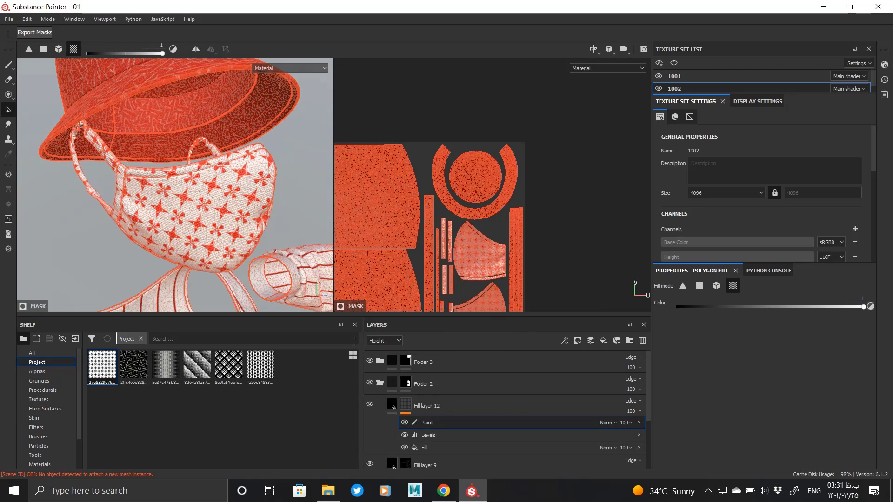
alt+click(405, 404)
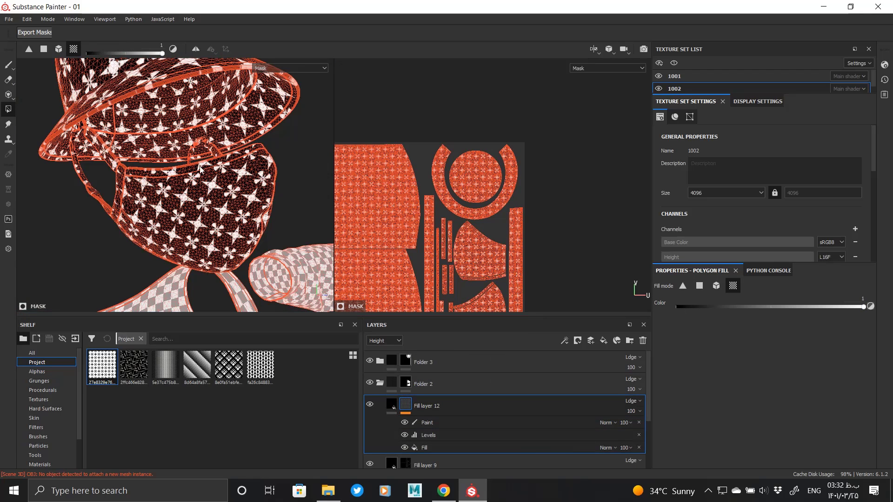
scroll(181, 172, up, 5)
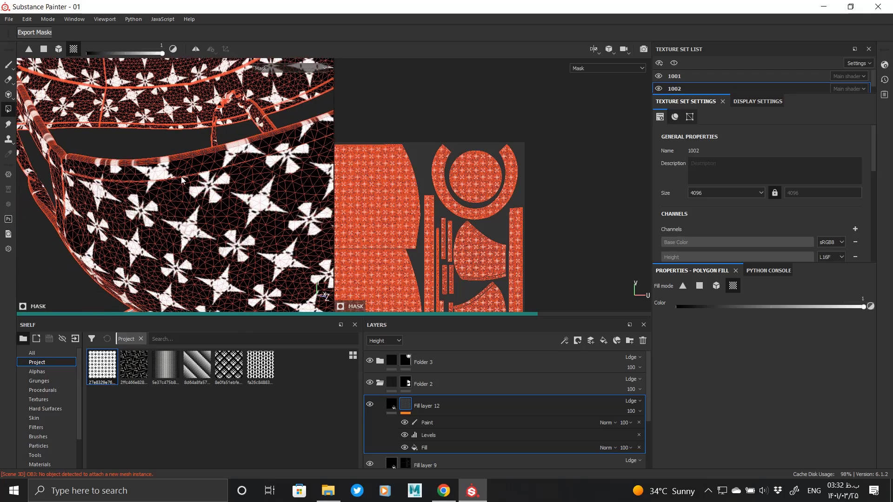
click(431, 422)
click(211, 167)
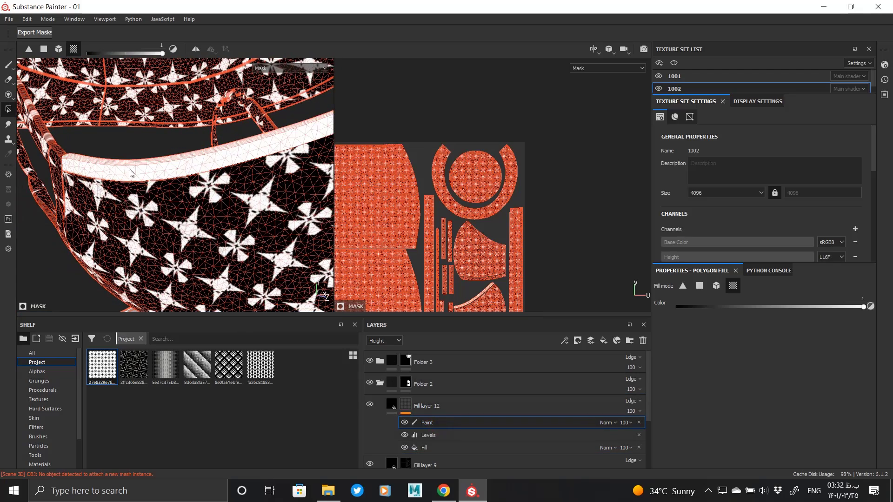
- Set the polygon fill color to 0 and remove the pattern from the face mask's upper border, side bands and straps
alt+click(407, 404)
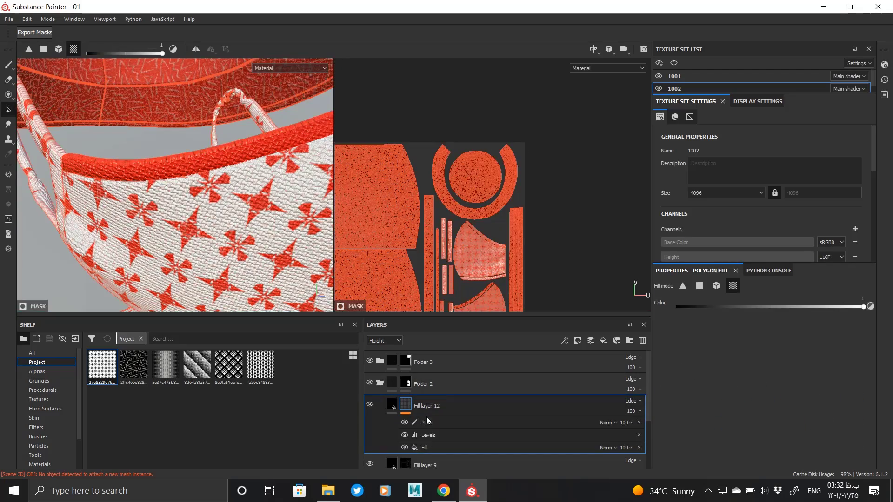
click(429, 423)
click(204, 147)
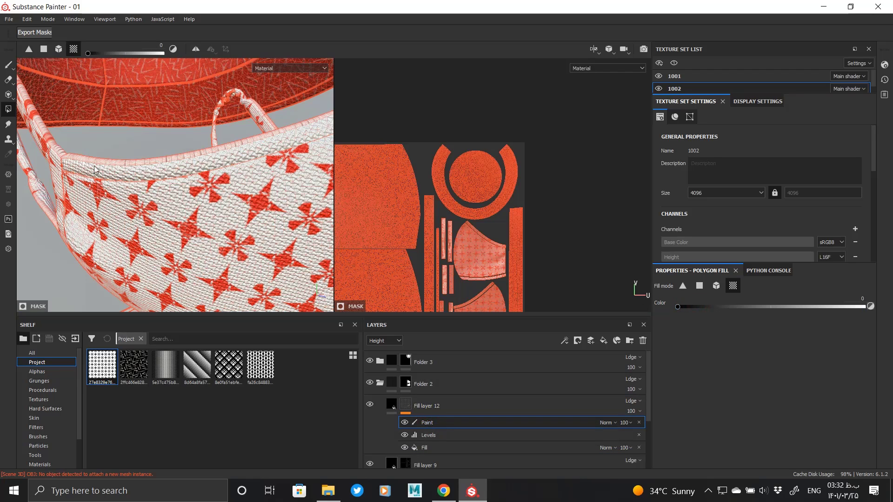
mouse_move(131, 157)
alt+mouse_down()
mouse_move(119, 163)
mouse_move(131, 162)
alt+mouse_up()
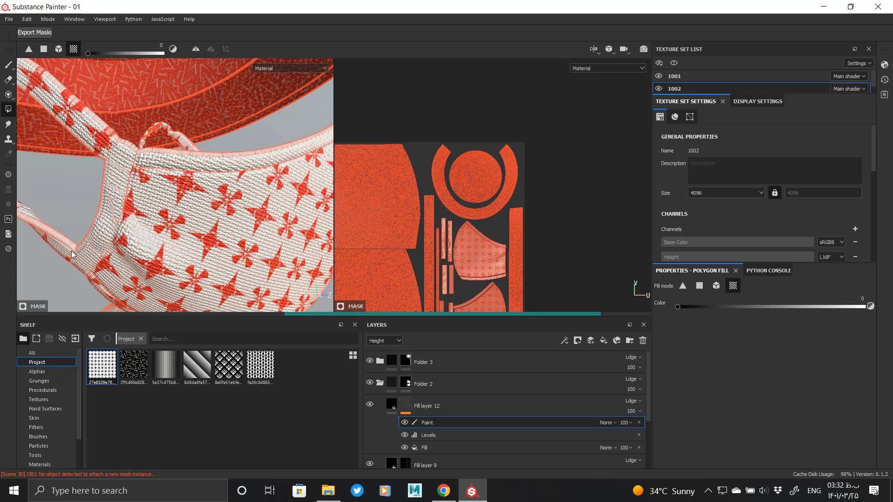
alt+drag(171, 203, 235, 232)
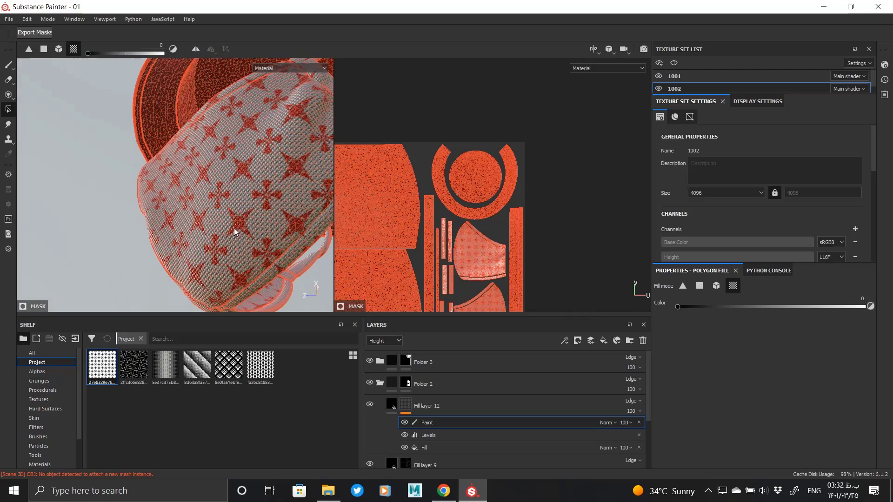
alt+drag(302, 228, 262, 298)
- Raise the height of Fill layer 12 to 0.0634 so the red flowers stand out in relief
click(481, 406)
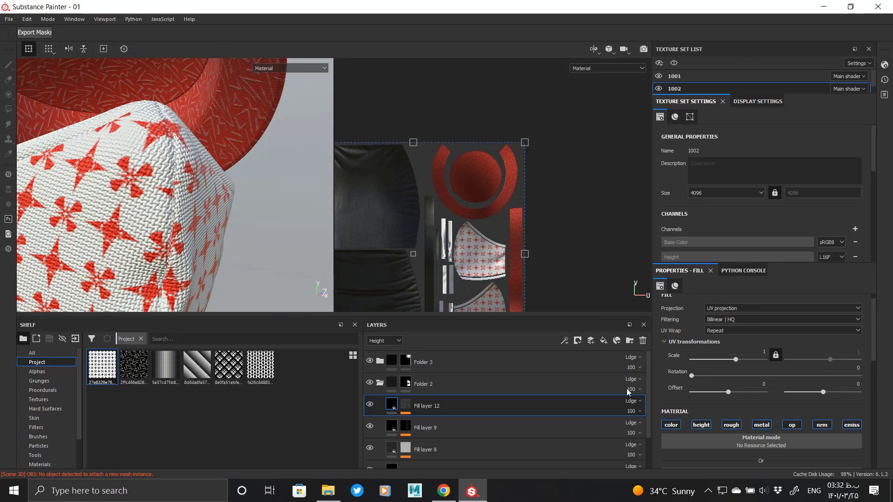
scroll(696, 399, down, 2)
scroll(746, 406, down, 4)
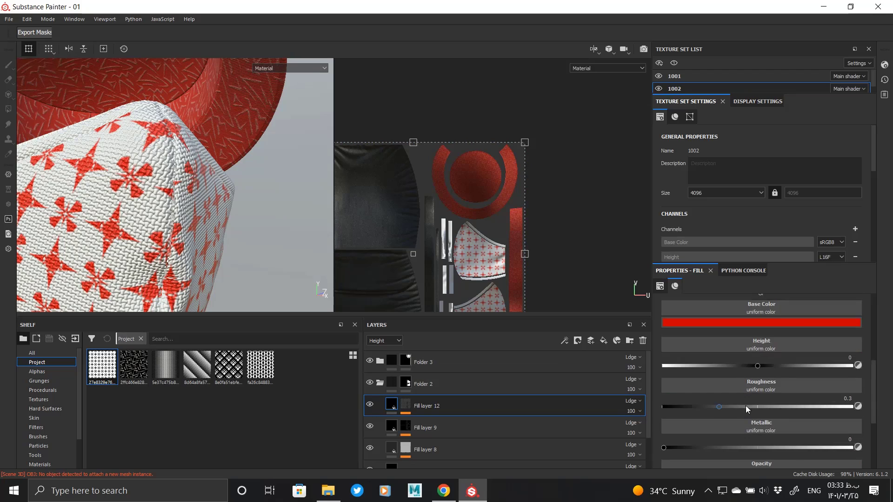
scroll(755, 442, up, 3)
click(764, 336)
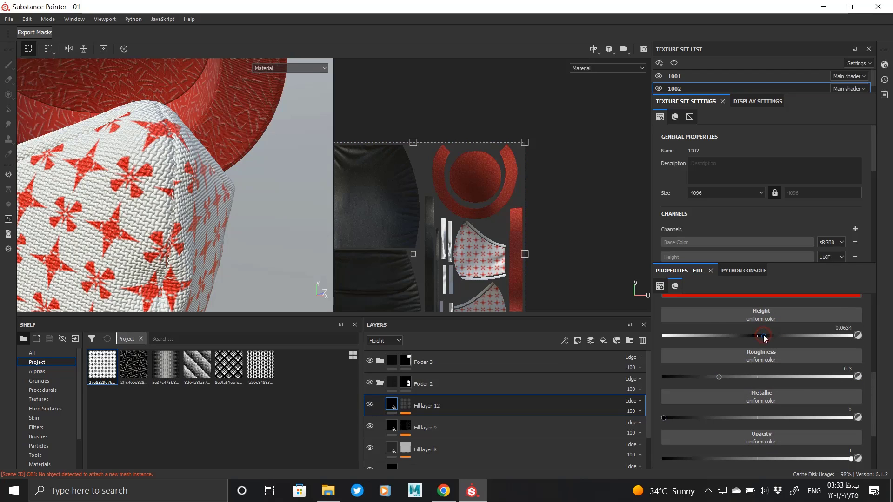
- Limit Fill layer 12 to the color channel by disabling height, roughness, metallic, opacity, normal and emissive
scroll(697, 321, up, 4)
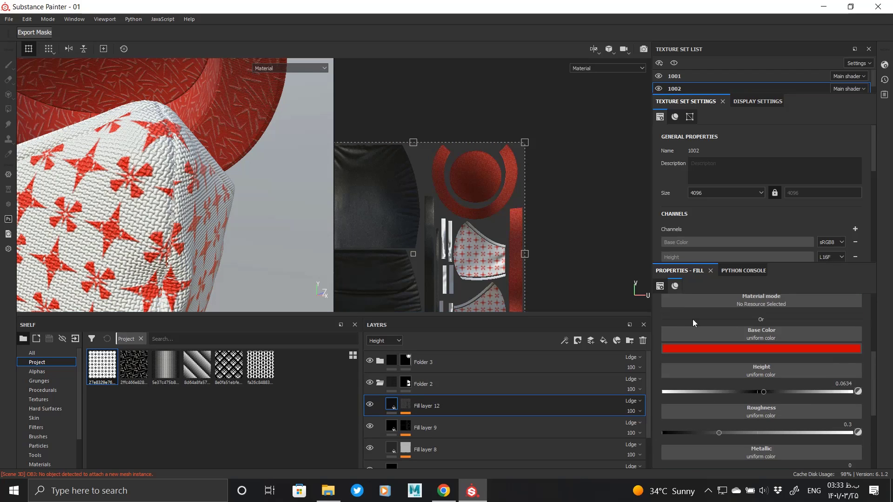
click(700, 338)
click(731, 338)
click(761, 338)
click(792, 339)
click(822, 340)
click(852, 339)
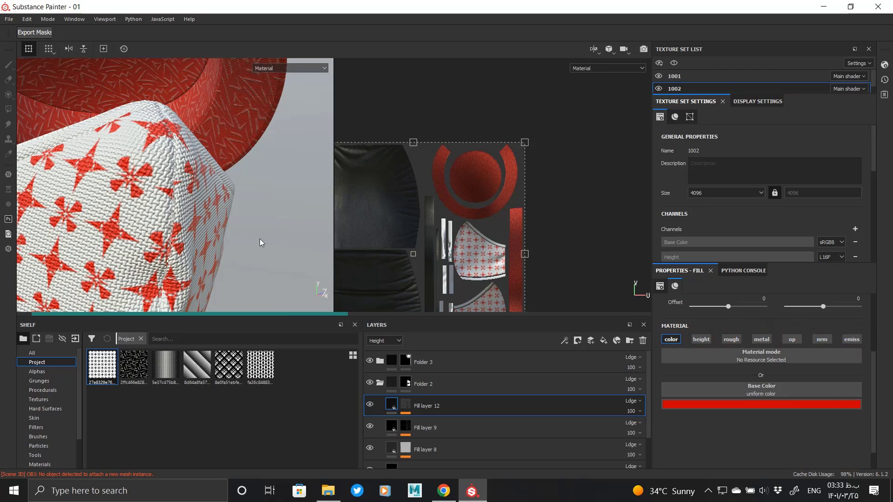
- Set the UV scale of the Mesh 2 pattern in Fill layer 8's mask to 20
alt+click(406, 427)
scroll(407, 431, down, 1)
alt+click(407, 434)
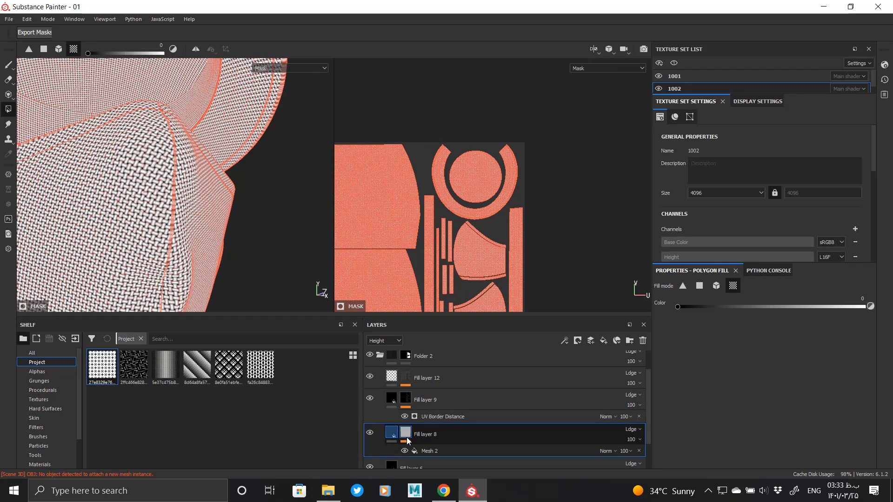
click(425, 451)
scroll(693, 365, up, 3)
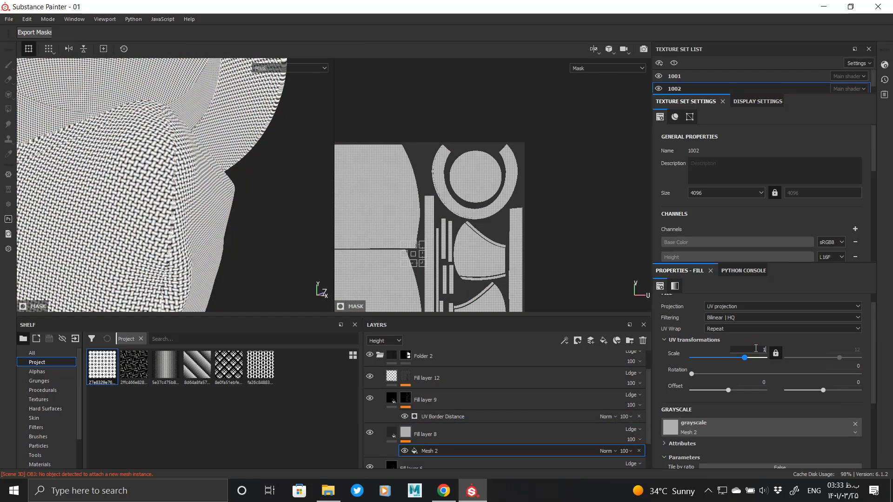
click(392, 434)
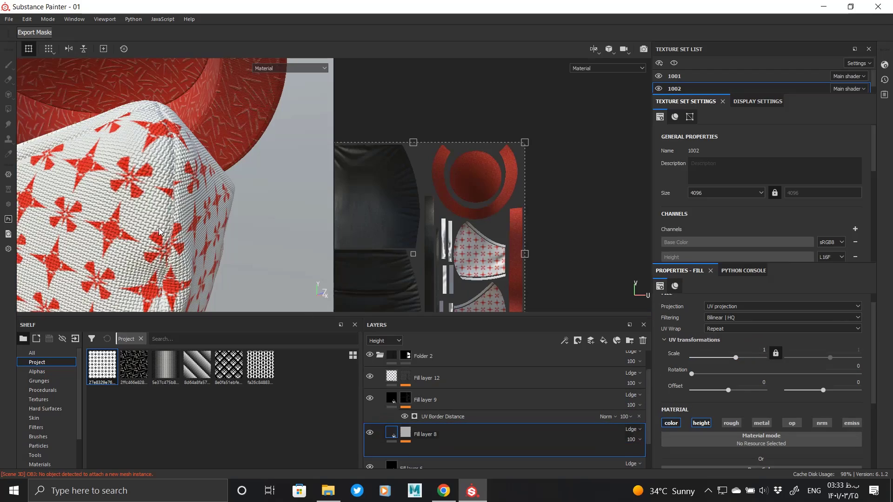
alt+drag(150, 211, 170, 214)
scroll(170, 214, up, 2)
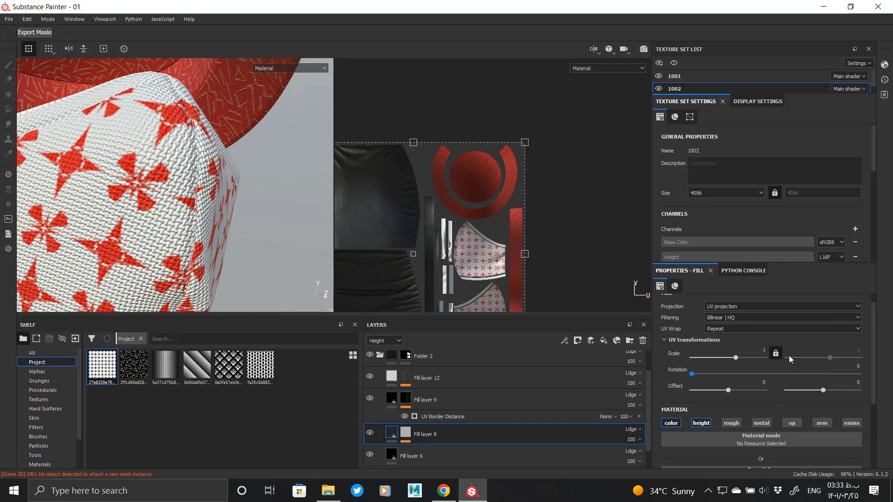
click(406, 434)
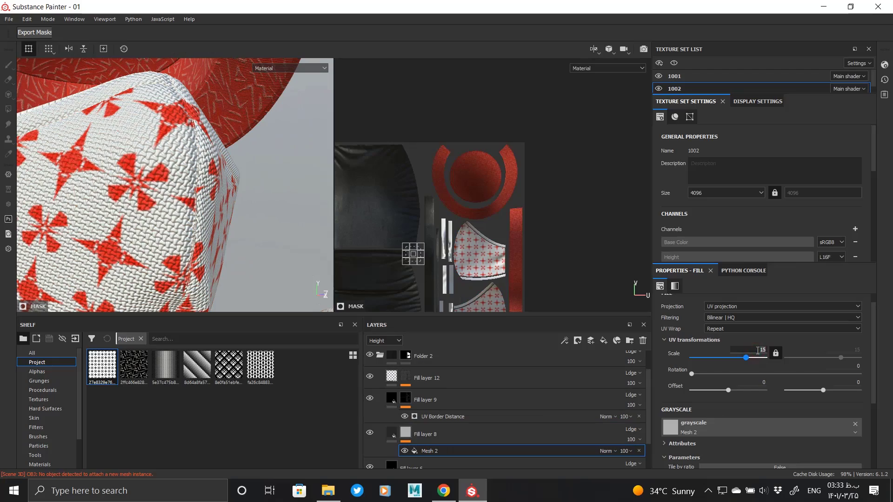
- Examine the textured outfit from several sides, including the hat, face mask, top, sleeves and skirt
alt+drag(189, 188, 107, 187)
alt+right_drag(107, 188, 76, 190)
alt+drag(76, 190, 229, 170)
alt+right_drag(230, 170, 201, 221)
alt+middle_drag(201, 221, 200, 144)
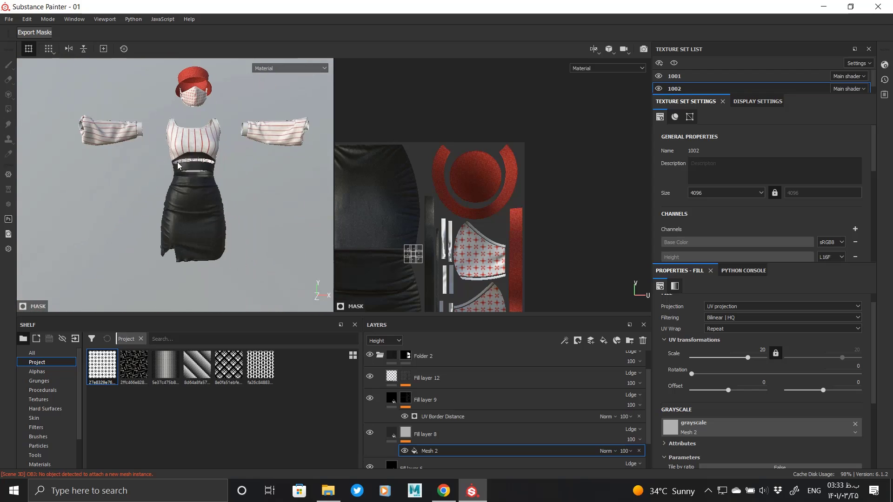
mouse_move(200, 144)
alt+mouse_down()
mouse_move(80, 187)
mouse_move(202, 146)
alt+mouse_up()
alt+middle_drag(201, 146, 205, 329)
alt+right_drag(205, 329, 214, 186)
alt+drag(214, 186, 88, 163)
alt+right_drag(88, 163, 92, 209)
alt+middle_drag(93, 209, 205, 179)
scroll(450, 389, up, 2)
- Collapse Folder 2, switch to texture set 1001 and inspect the masks of Fill layer 6 and Folder 1
click(381, 384)
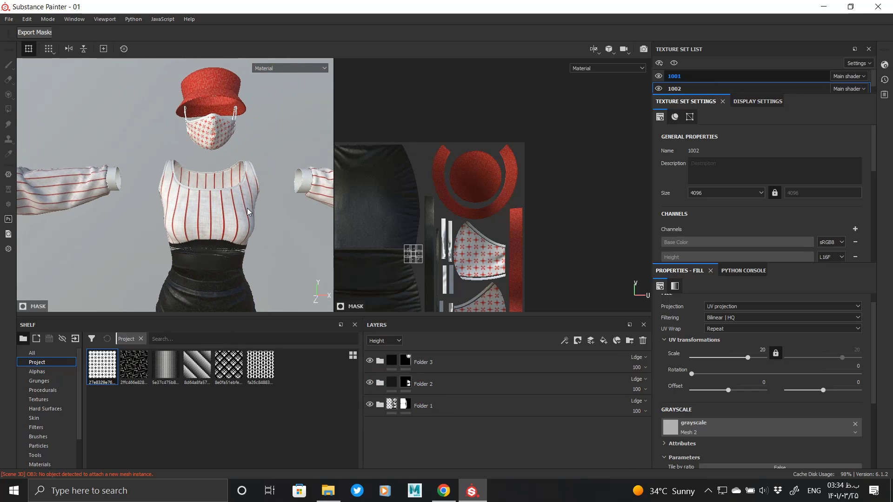
ctrl+alt+right_click(249, 213)
click(380, 361)
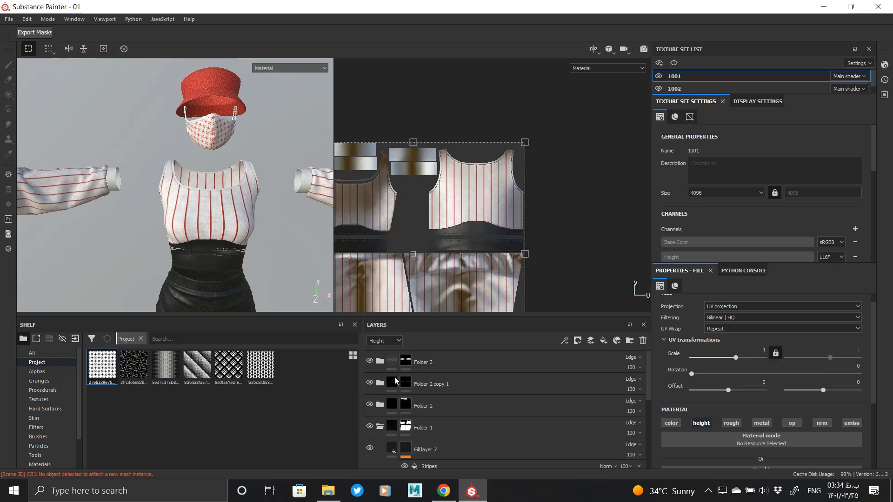
alt+click(405, 360)
scroll(407, 406, down, 2)
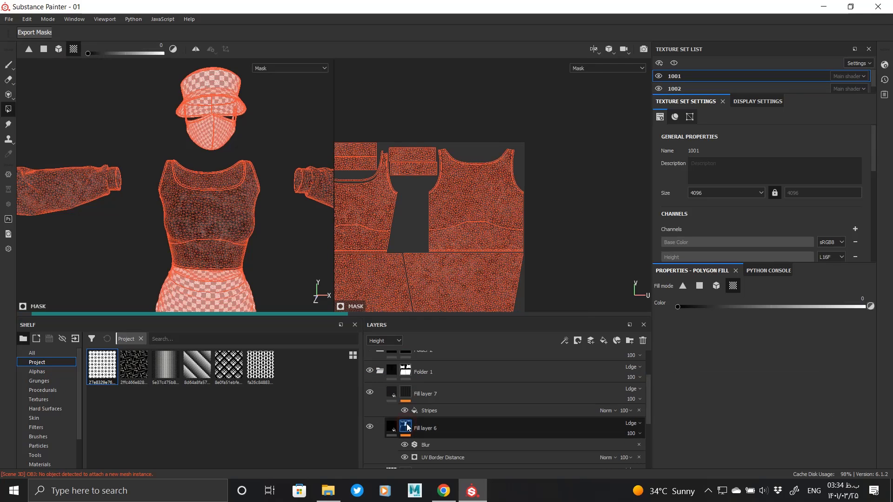
alt+click(407, 424)
alt+click(405, 371)
- Add a fill layer above Fill layer 7 in Folder 1 and give it a black mask with a Fill effect
click(431, 394)
click(604, 341)
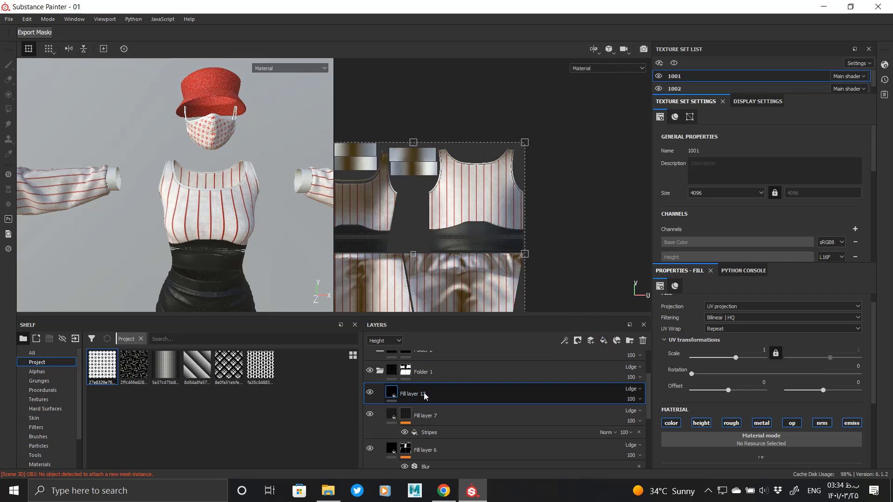
right_click(405, 393)
click(451, 127)
right_click(404, 394)
click(435, 321)
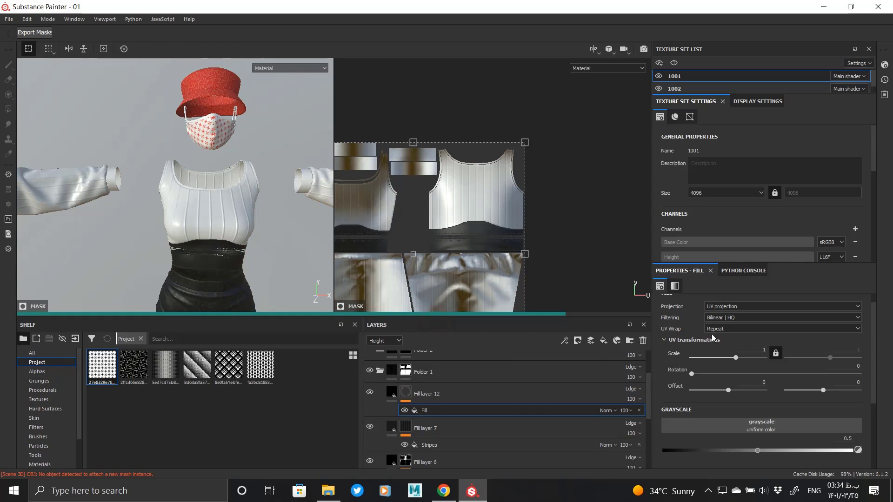
- Use Directional Noise 4 as the mask fill of Fill layer 12, with noise scale 3 and angle random 0.13
click(742, 424)
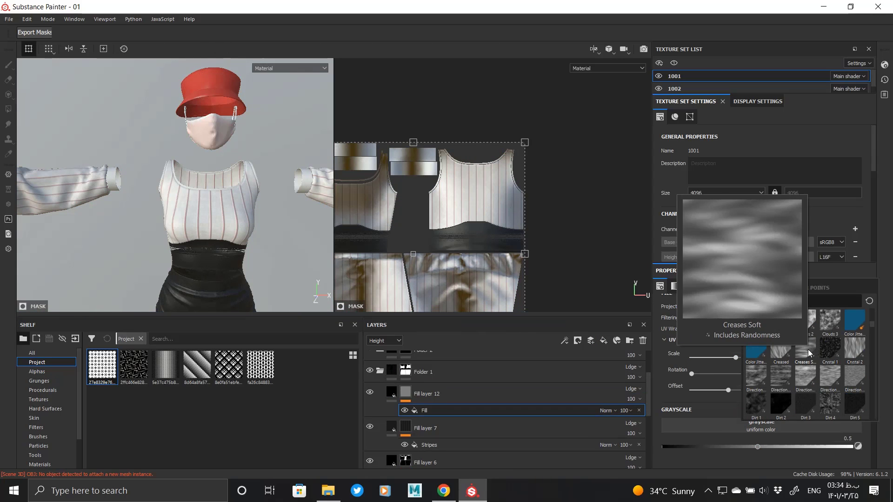
click(832, 376)
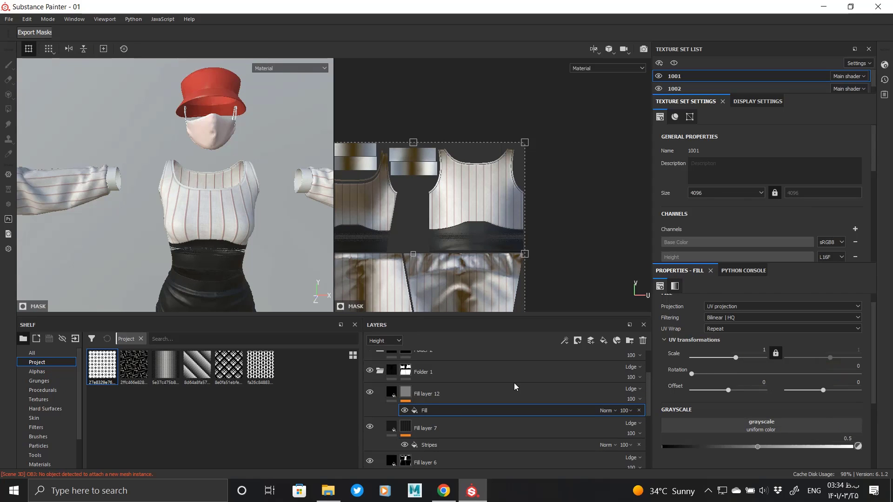
click(444, 411)
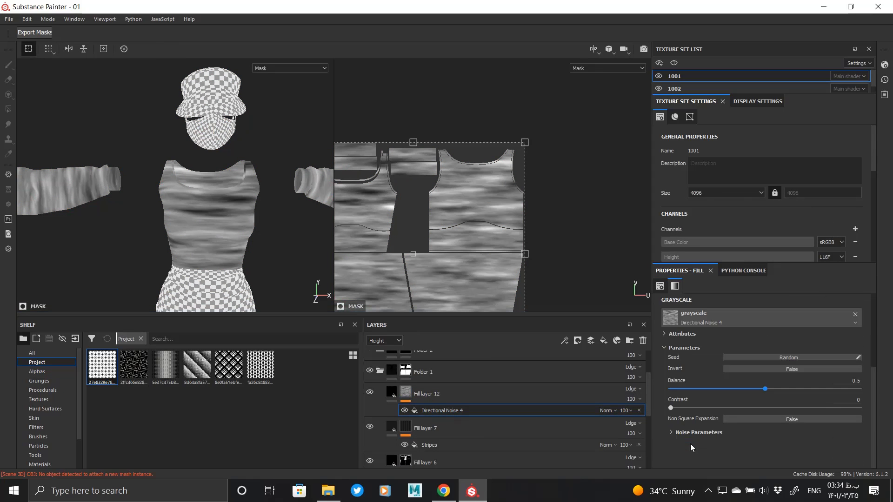
drag(694, 449, 712, 448)
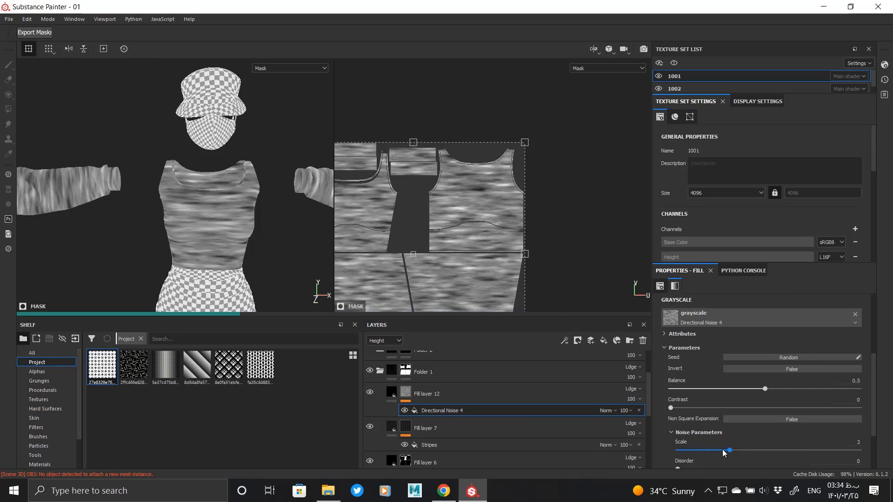
alt+middle_drag(283, 200, 153, 213)
scroll(749, 425, down, 3)
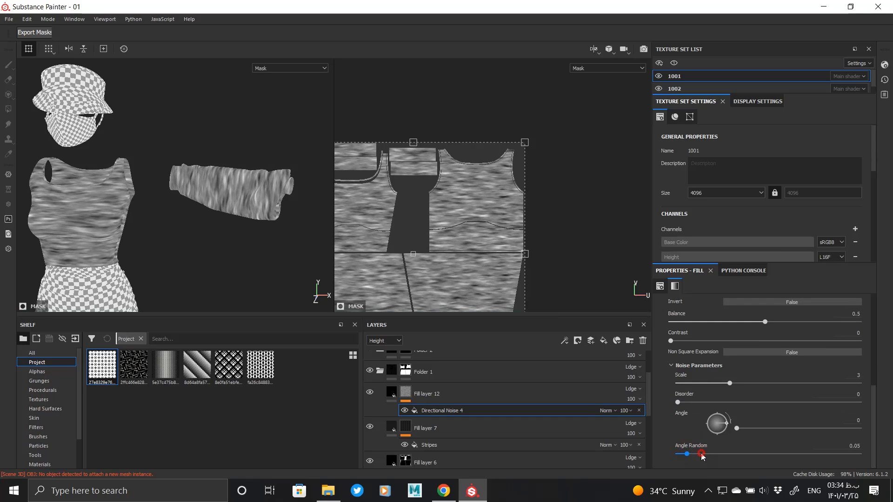
drag(691, 451, 702, 452)
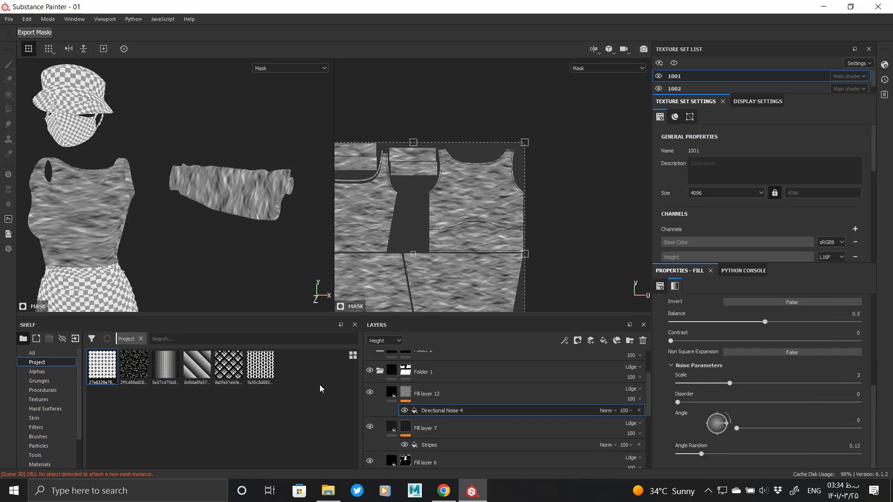
- Limit Fill layer 12 to the height channel and set its height to 0.4195
click(390, 394)
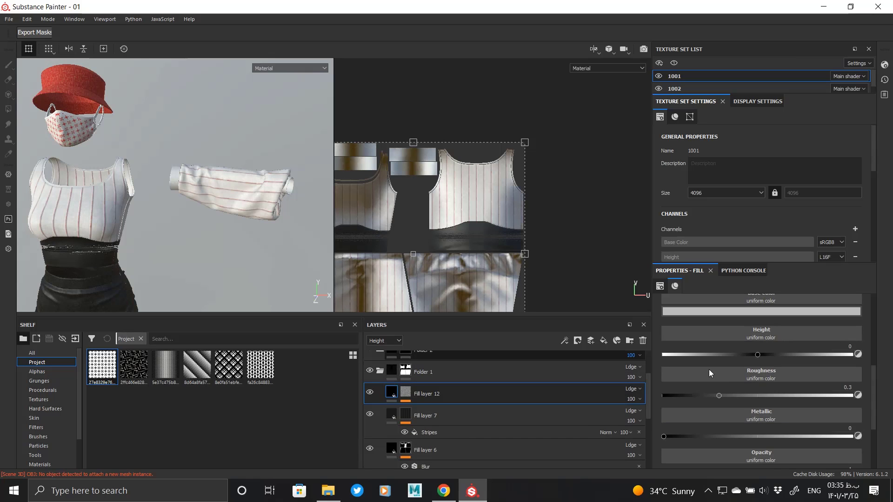
scroll(709, 370, up, 3)
click(673, 331)
click(723, 330)
click(793, 332)
click(823, 331)
click(852, 332)
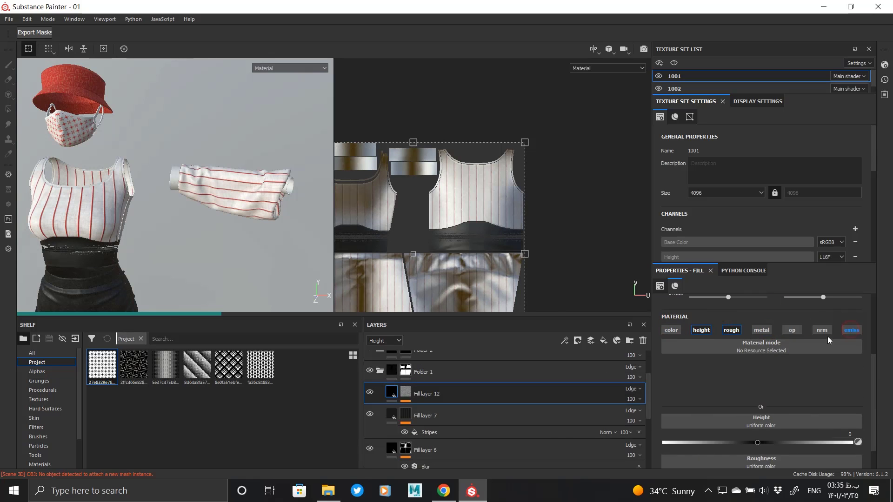
click(732, 330)
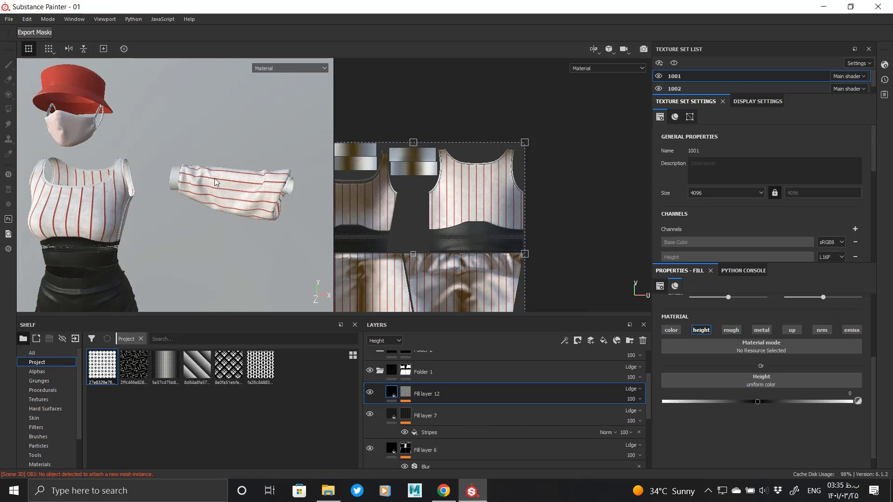
scroll(245, 203, up, 5)
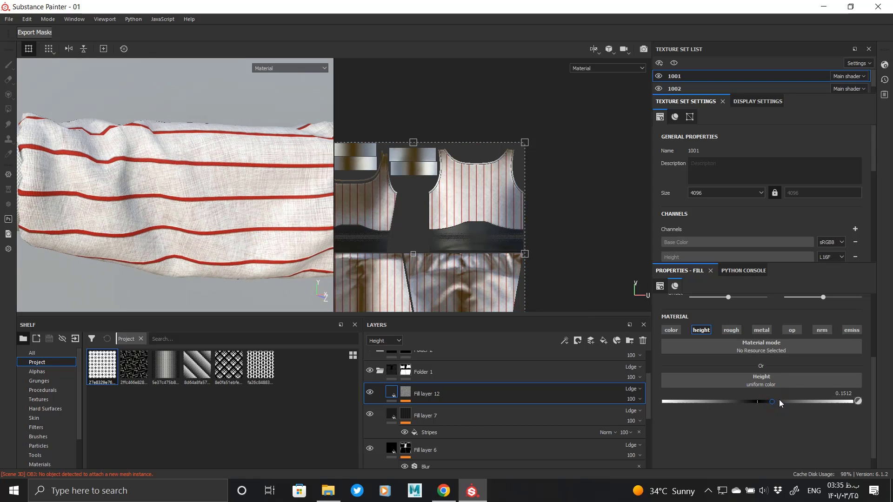
drag(780, 400, 798, 401)
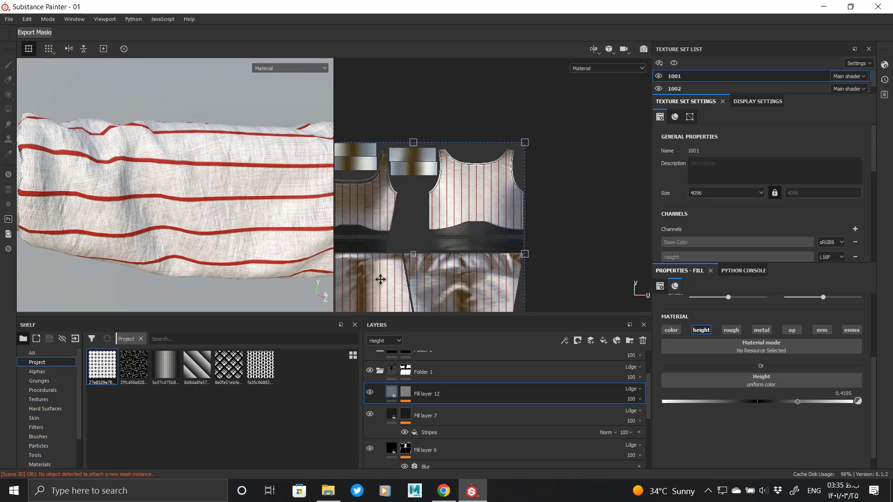
- Adjust the Directional Noise 4 parameters in Fill layer 12's mask to get stronger, more irregular streaks
alt+drag(289, 247, 251, 249)
alt+click(406, 392)
click(454, 410)
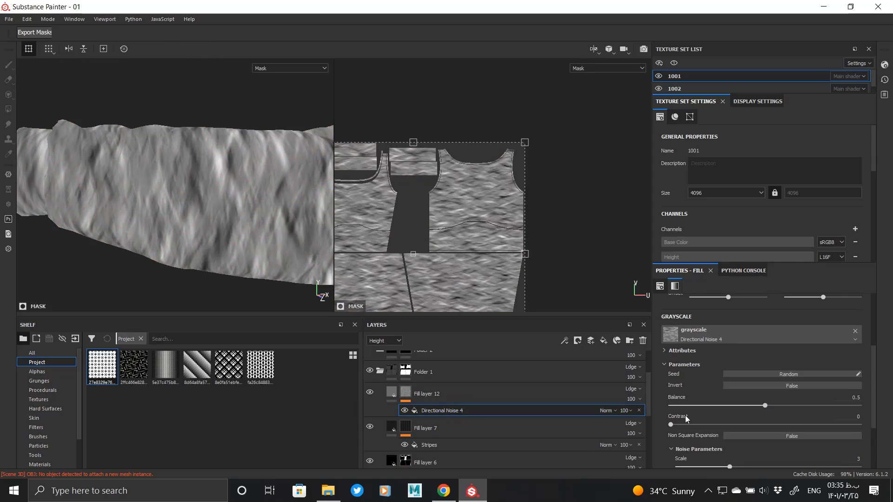
scroll(695, 402, down, 3)
click(406, 393)
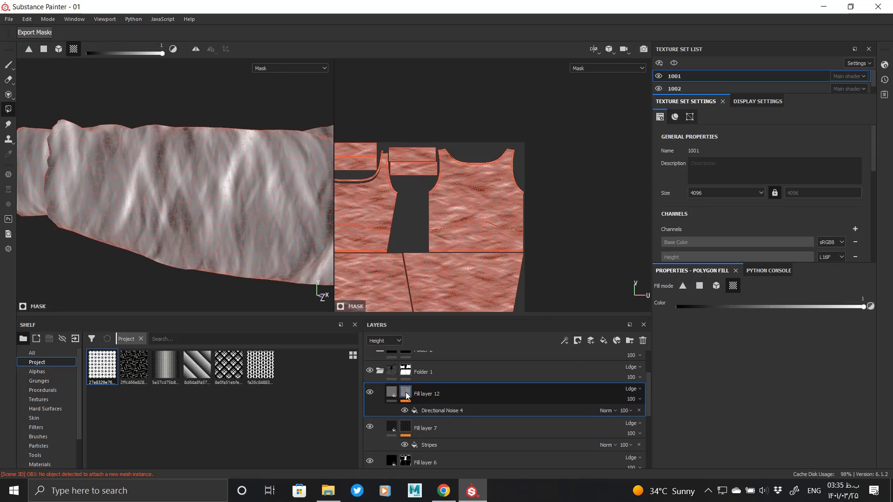
- Raise the height of Fill layer 12 to 0.8683 for more pronounced creases on the striped fabric
click(393, 393)
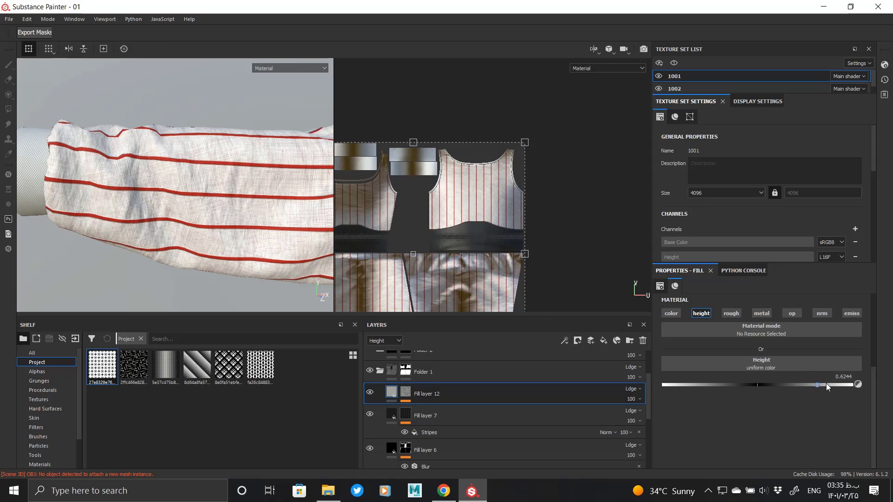
alt+right_drag(232, 213, 102, 174)
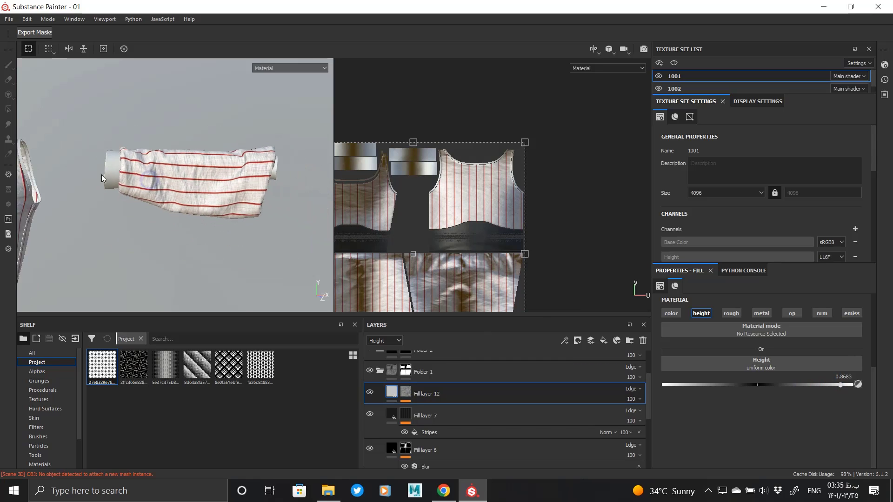
alt+middle_drag(102, 175, 245, 198)
- Add a Blur filter above Directional Noise 4 in Fill layer 12's mask and check its effect on the sleeve
right_click(409, 394)
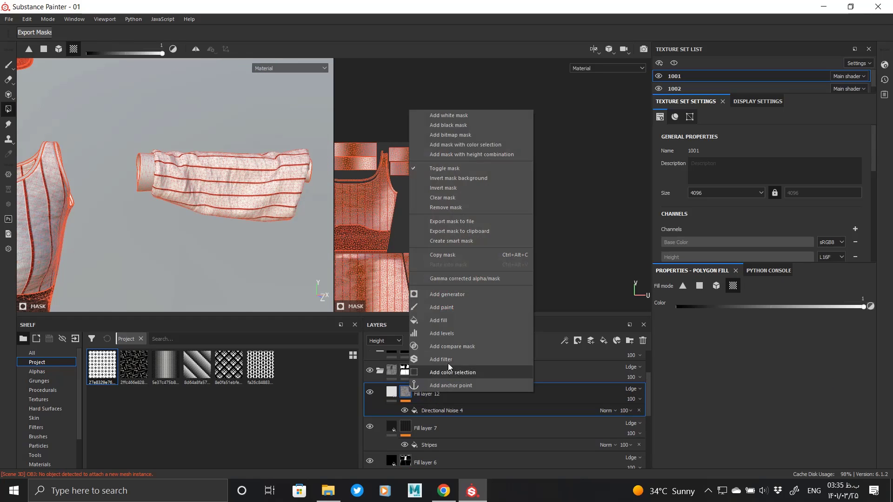
click(454, 372)
click(782, 305)
click(837, 331)
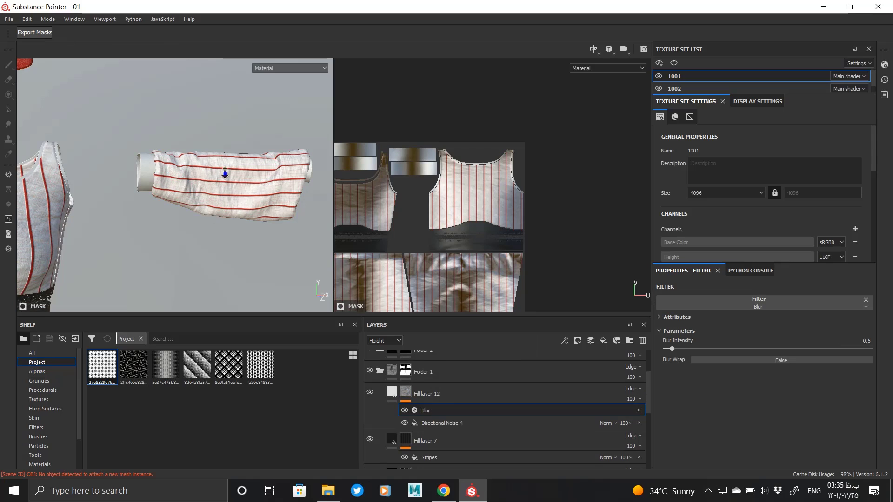
alt+right_drag(225, 173, 228, 200)
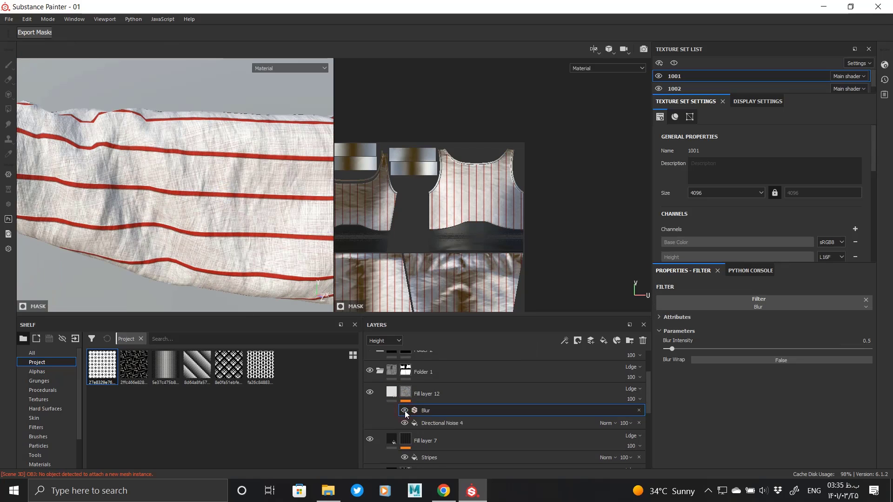
alt+right_drag(295, 220, 263, 197)
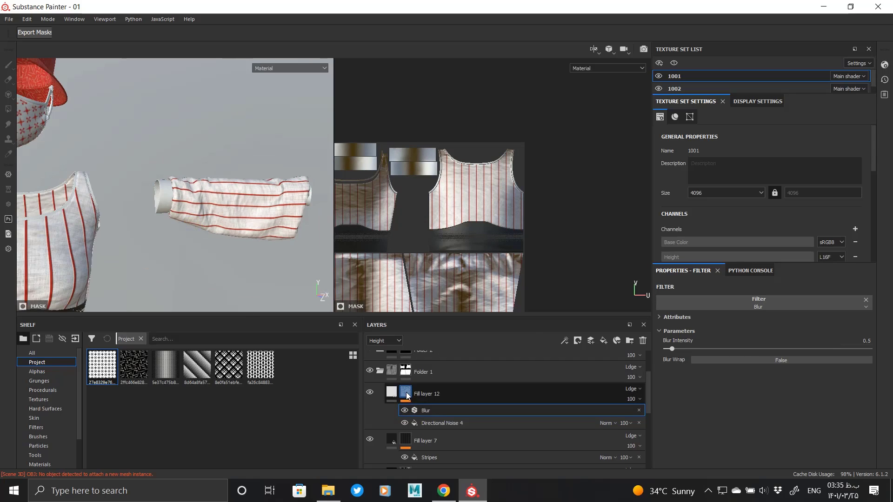
- Add a paint effect above Blur in Fill layer 12's mask, set the polygon fill value to 0.5, and inspect the mask on the garments
right_click(407, 392)
click(447, 308)
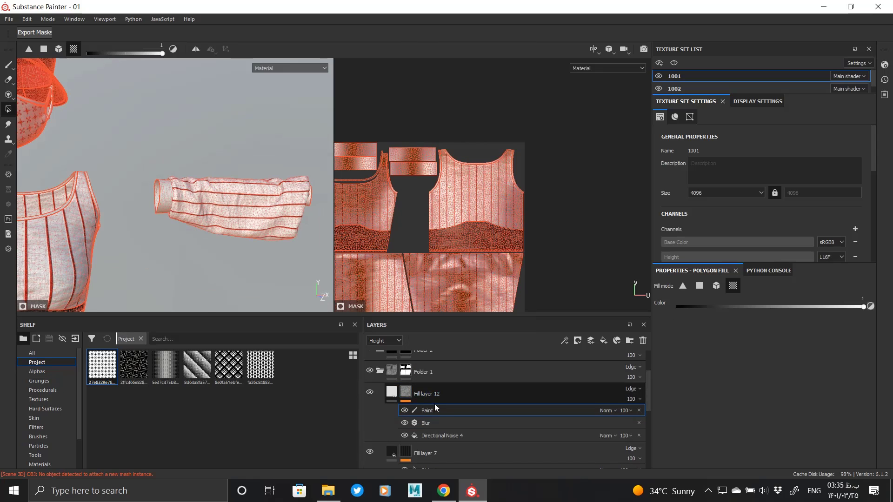
alt+right_drag(250, 279, 324, 227)
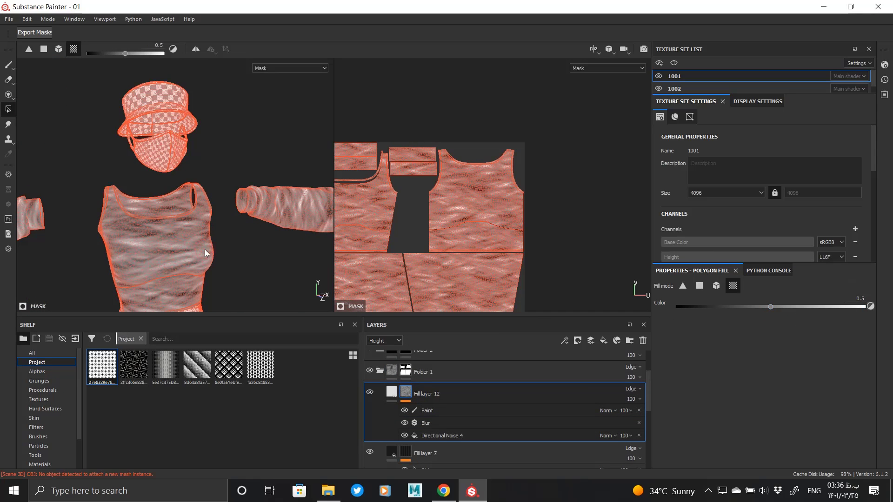
mouse_move(202, 253)
alt+mouse_down()
mouse_move(219, 254)
mouse_move(231, 300)
alt+mouse_up()
click(427, 410)
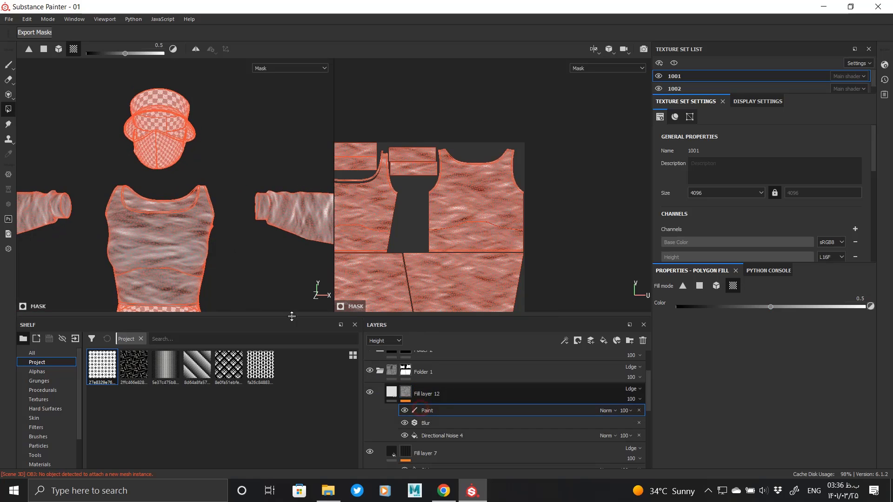
alt+drag(218, 255, 405, 251)
- Set the Blur intensity in Fill layer 12's mask to 0.95 while viewing the striped sleeve up close in material view
click(392, 392)
alt+drag(160, 239, 169, 246)
alt+middle_drag(162, 215, 227, 186)
alt+right_drag(227, 186, 177, 261)
click(404, 394)
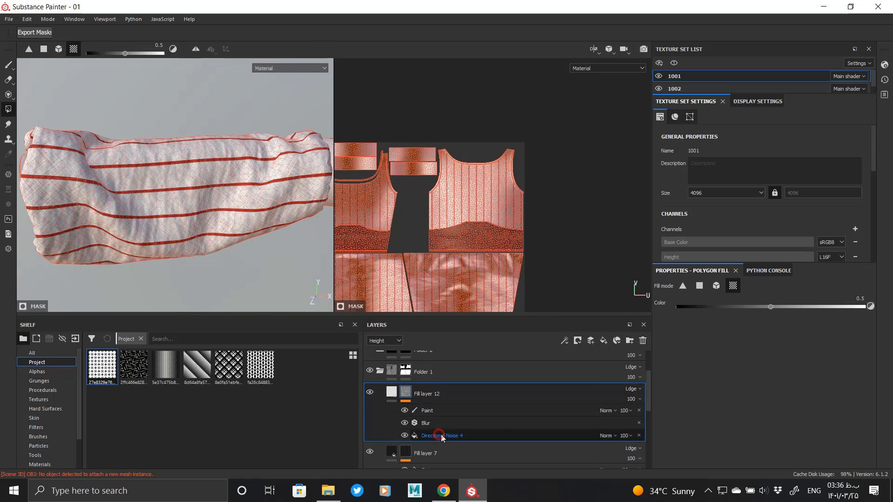
click(442, 435)
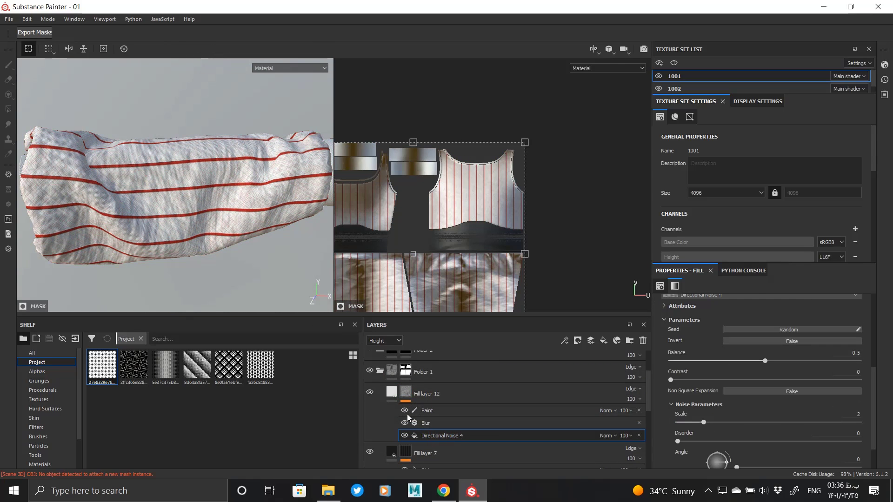
click(433, 423)
drag(672, 351, 678, 349)
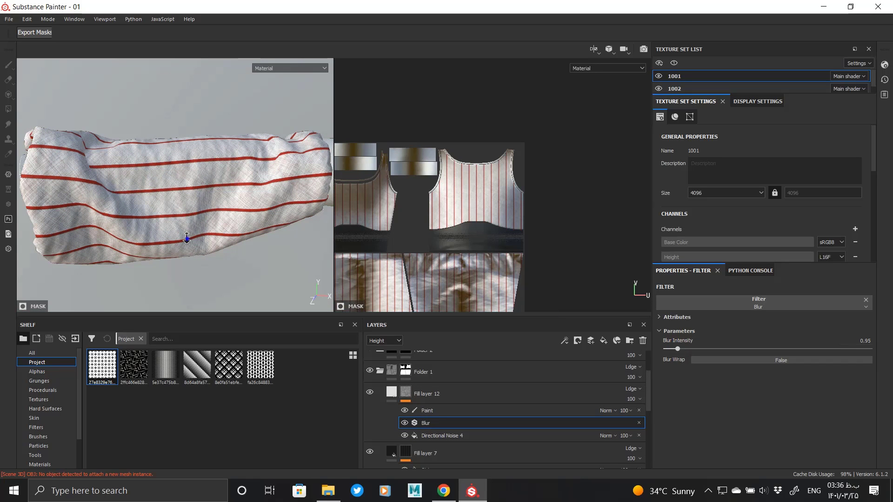
- Examine the creases on the sleeves and striped top, along with the whole outfit, from several angles and distances
alt+right_drag(186, 238, 63, 172)
alt+middle_drag(63, 172, 30, 174)
alt+middle_drag(316, 223, 70, 188)
alt+drag(275, 195, 240, 207)
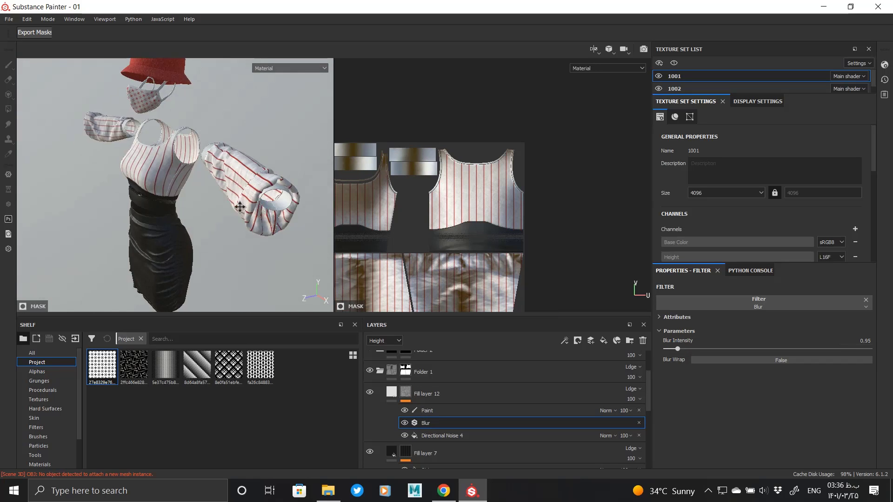
alt+middle_drag(240, 207, 154, 200)
alt+right_drag(153, 200, 241, 205)
alt+drag(186, 204, 223, 205)
alt+right_drag(224, 205, 121, 191)
alt+middle_drag(122, 192, 200, 209)
alt+drag(200, 209, 226, 218)
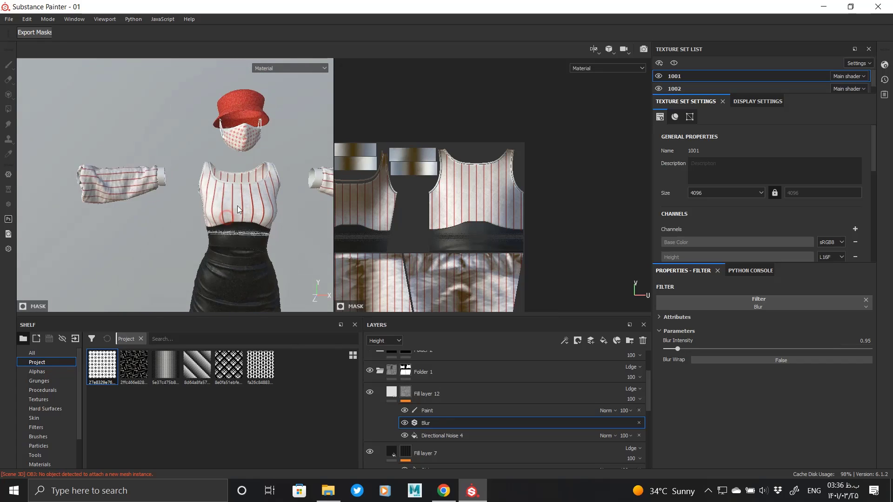
alt+middle_drag(237, 205, 240, 144)
alt+right_drag(239, 145, 202, 156)
alt+middle_drag(202, 156, 182, 197)
mouse_move(182, 196)
alt+mouse_down()
mouse_move(239, 194)
mouse_move(174, 194)
alt+mouse_up()
alt+right_drag(174, 194, 224, 193)
alt+drag(223, 193, 196, 193)
- Save the project
click(9, 19)
click(26, 98)
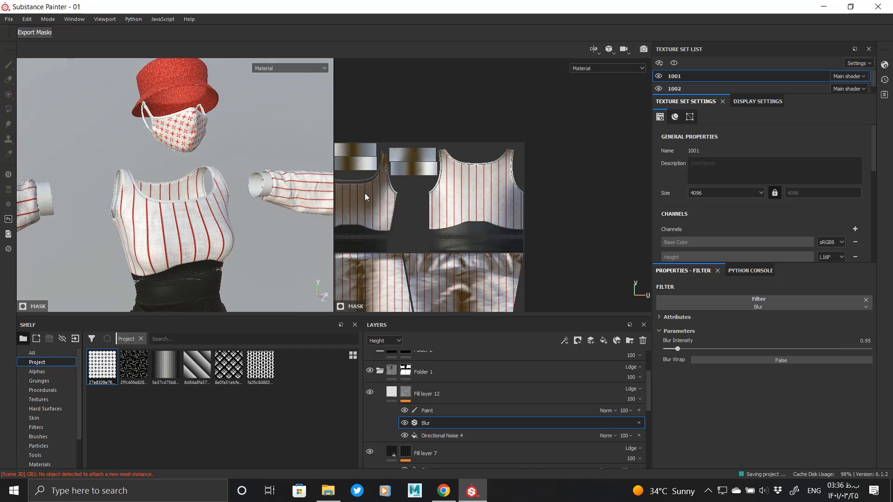
mouse_move(428, 5)
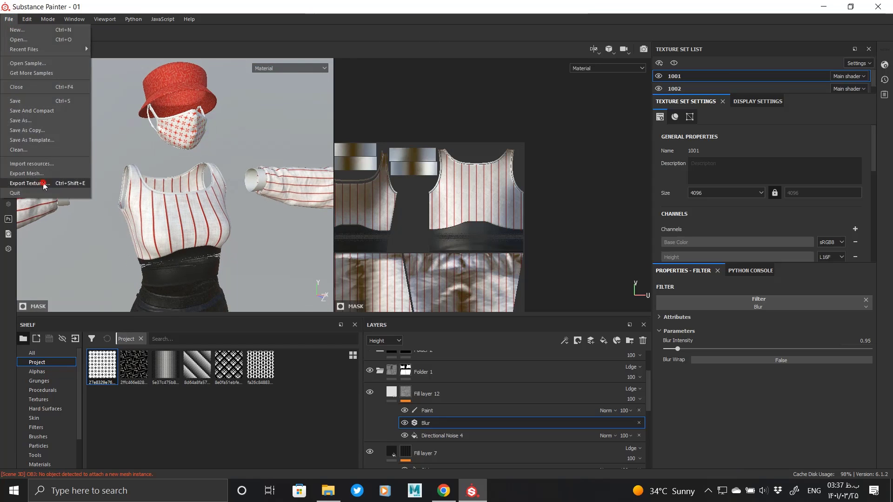
key(Escape)
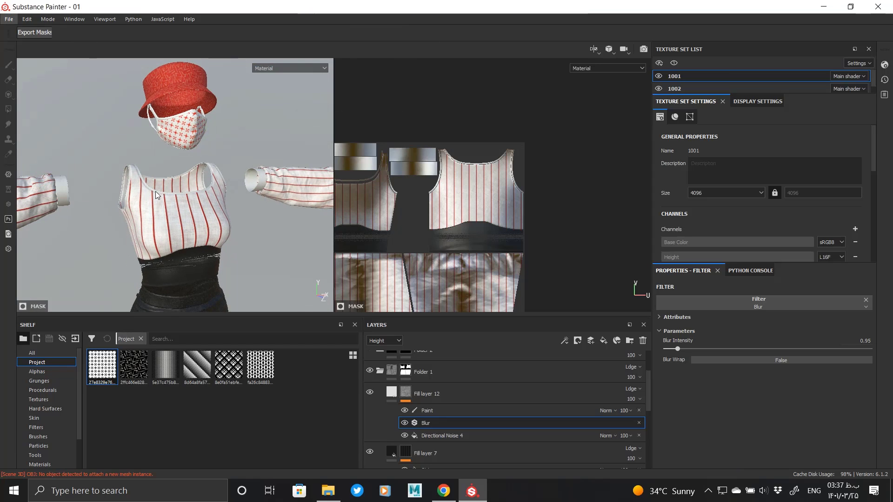
- Open the texture export settings and browse to the Skirt Style folder on the Desktop for the output directory
key(ctrl+shift+e)
click(430, 127)
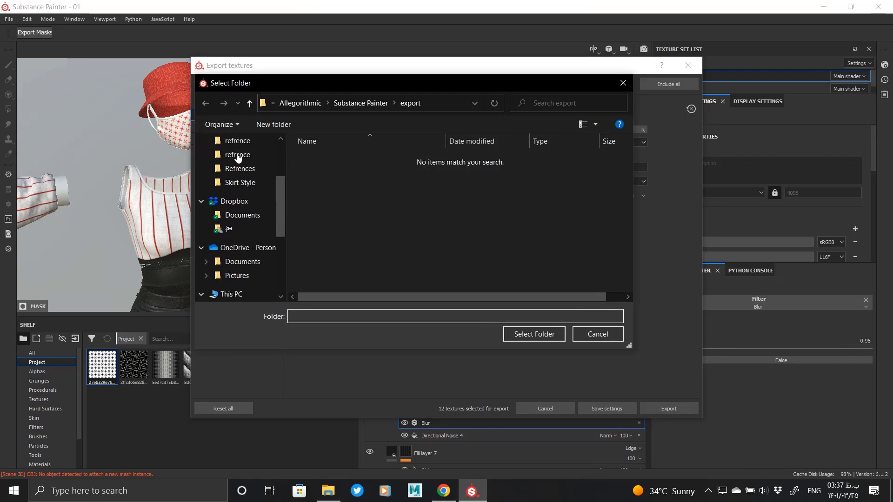
scroll(238, 158, up, 3)
click(238, 165)
click(251, 275)
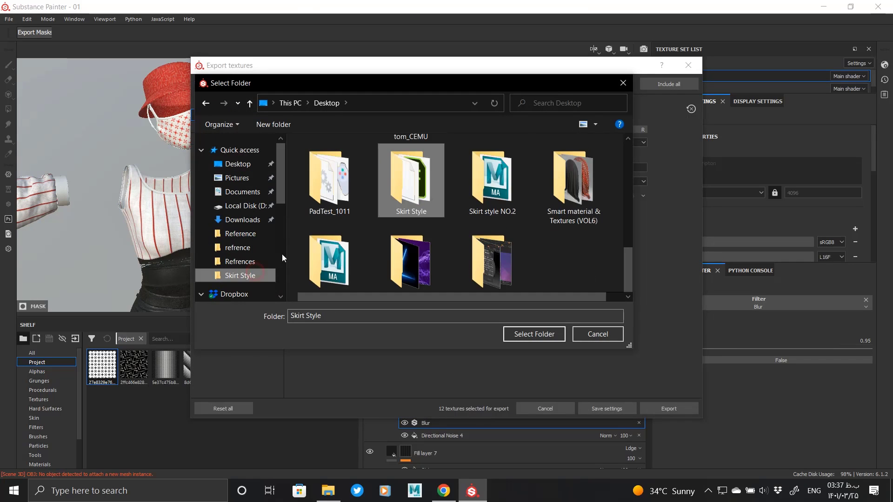
- Create a folder named "texture" inside Skirt Style and select it as the export output directory
right_click(353, 233)
mouse_move(347, 401)
click(381, 304)
text(t)
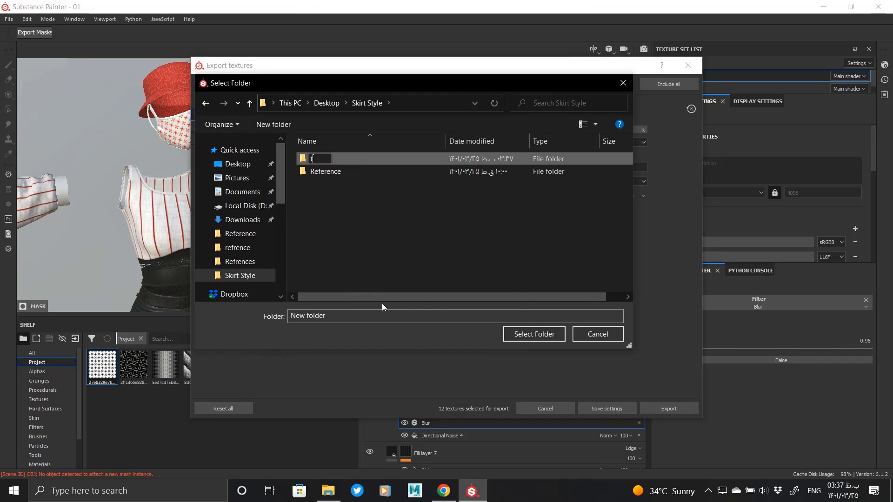
text(exture)
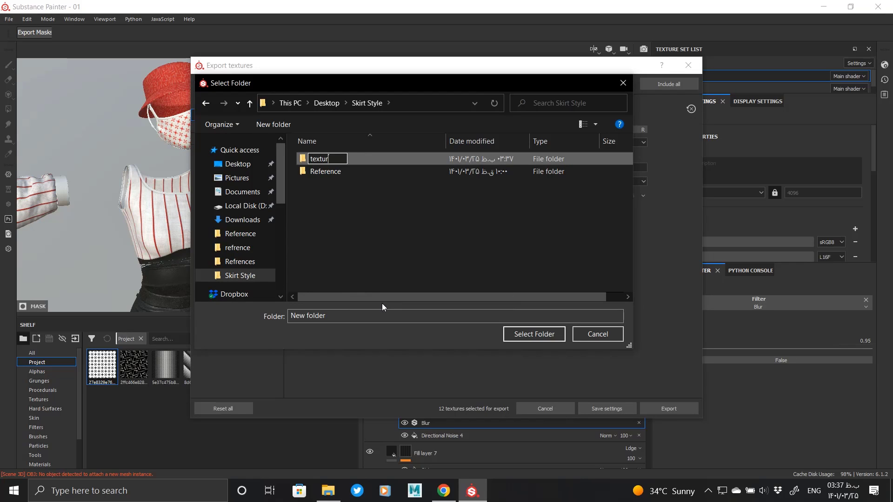
key(Return)
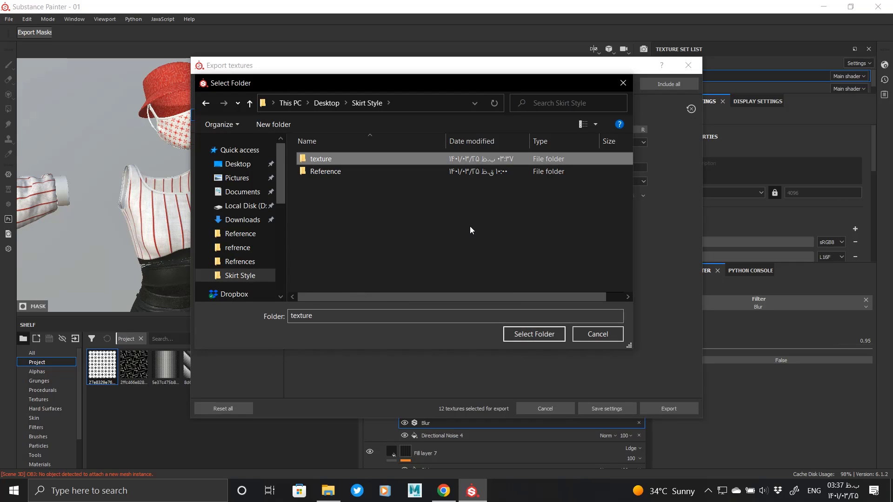
click(525, 334)
- Set the export template to Arnold (AiStandard), the file type to exr and the size to 4096
click(424, 144)
click(417, 203)
click(414, 158)
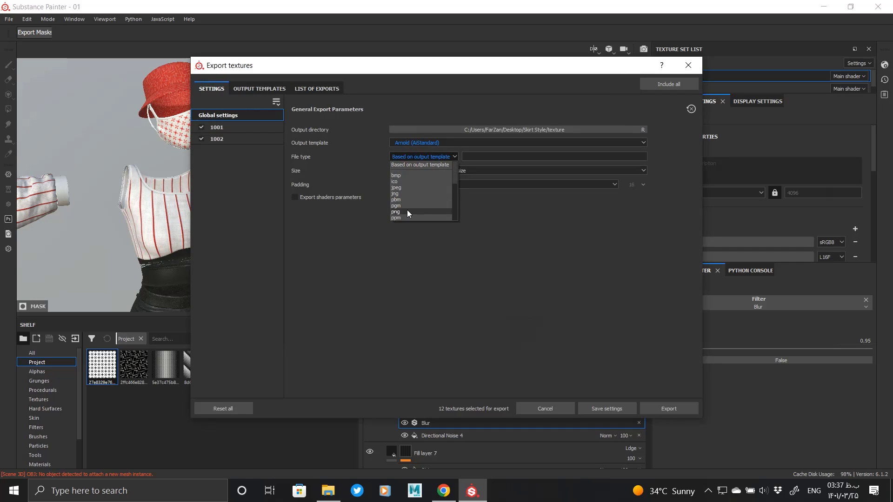
scroll(407, 210, down, 3)
click(407, 210)
click(432, 160)
click(432, 173)
click(409, 223)
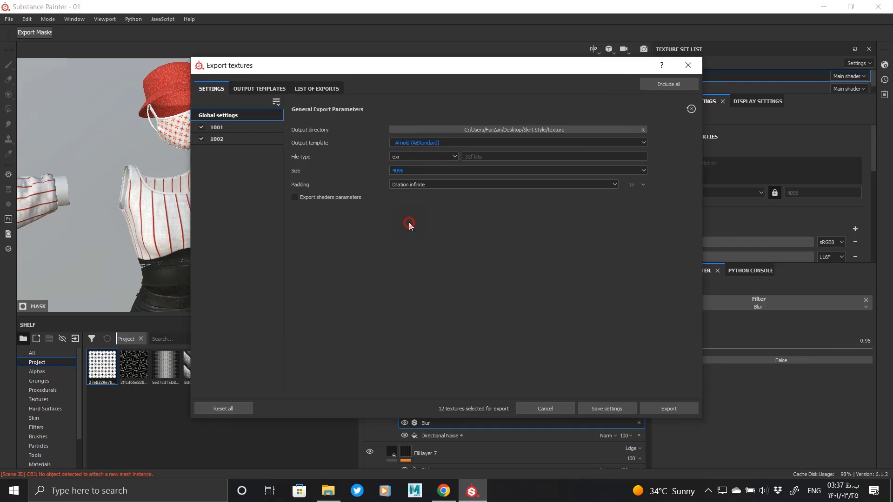
- Look up the Arnold UDIM (AiStandard) preset among the output templates and choose it as the export's output template
click(259, 88)
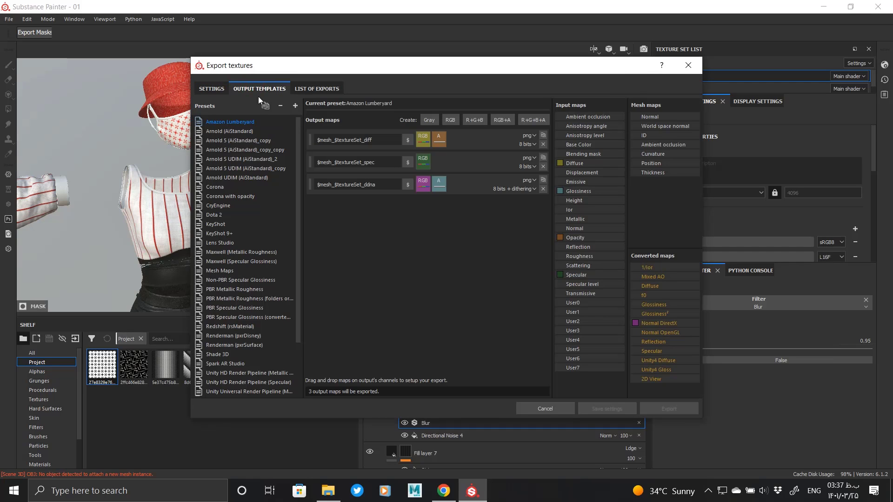
click(234, 178)
click(212, 88)
click(413, 142)
click(426, 198)
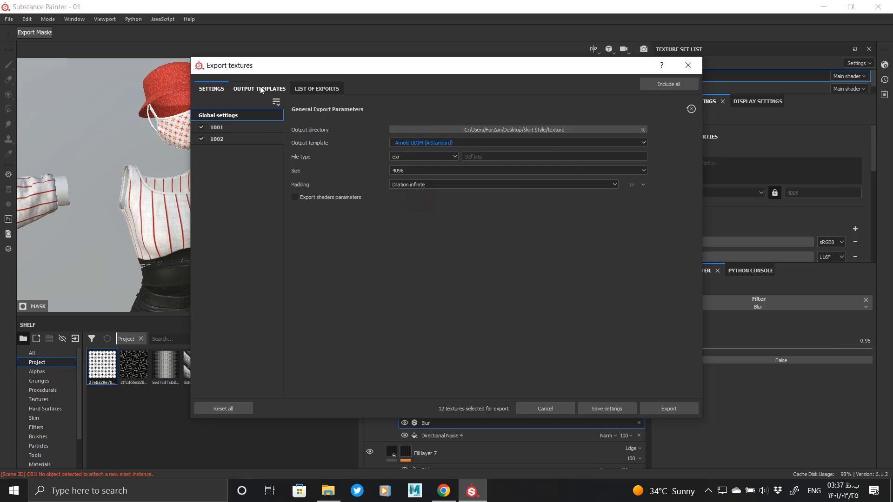
- Add an RGB output map to the Arnold UDIM (AiStandard) preset and assign the Opacity input map to its RGB channels
click(261, 89)
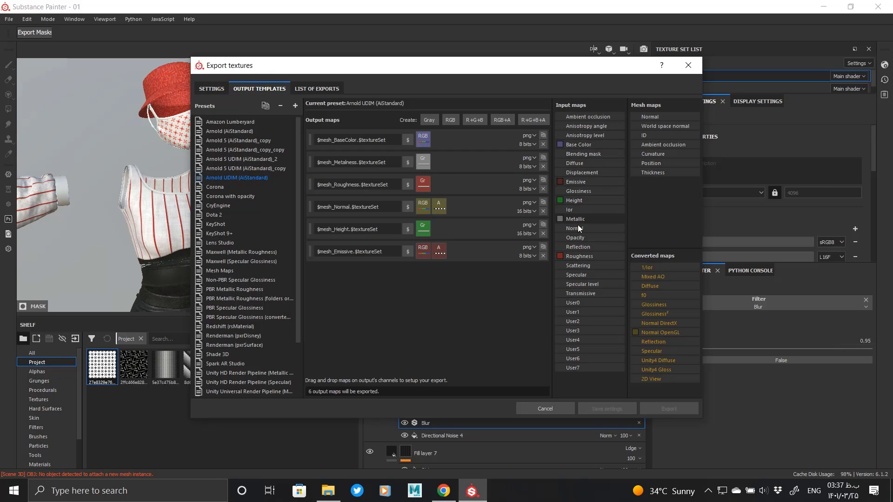
click(452, 120)
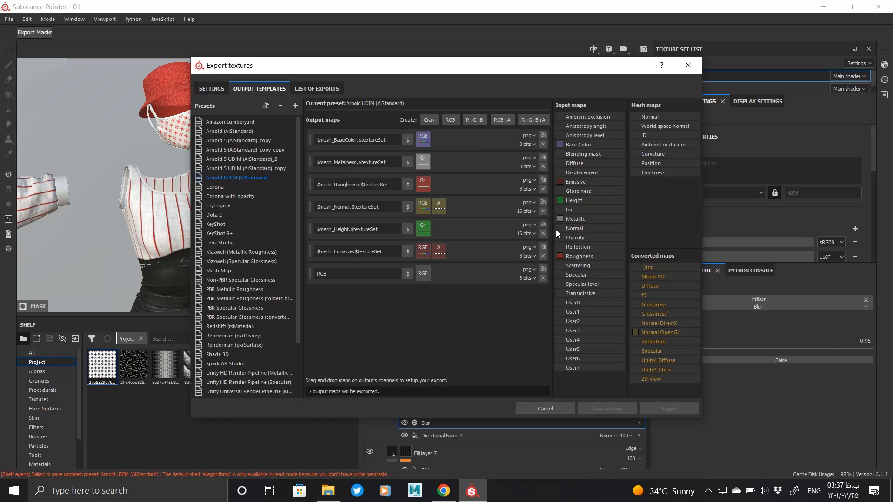
drag(419, 276, 424, 274)
click(430, 290)
- Remove the $mesh_ prefix from the BaseColor, Metalness, Roughness, Normal and Height output map names
triple_click(352, 249)
right_click(352, 249)
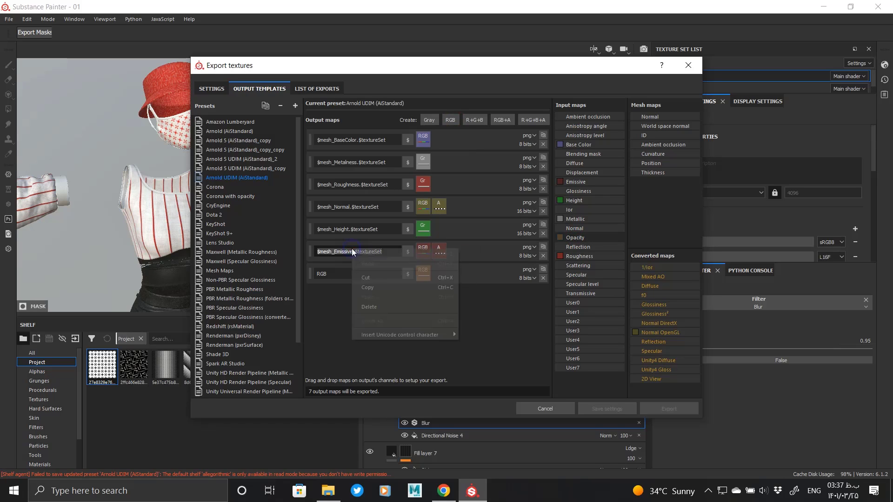
click(337, 133)
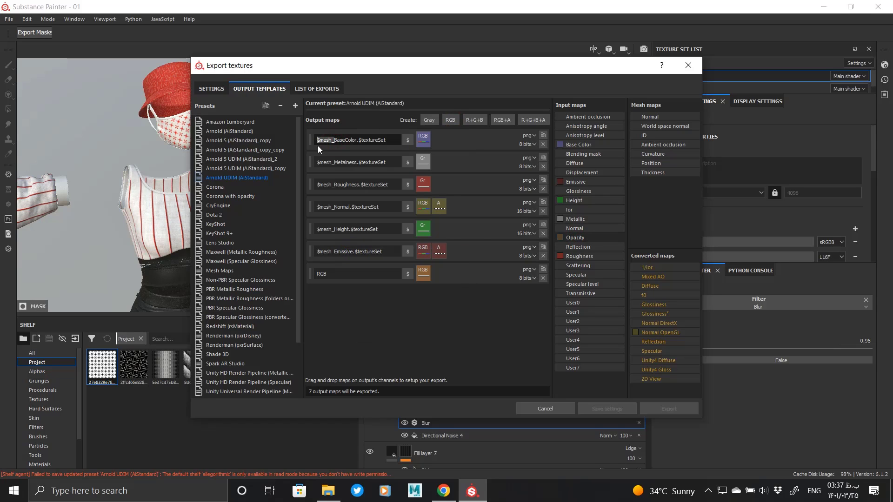
key(BackSpace)
drag(335, 163, 318, 187)
key(BackSpace)
key(BackSpace)
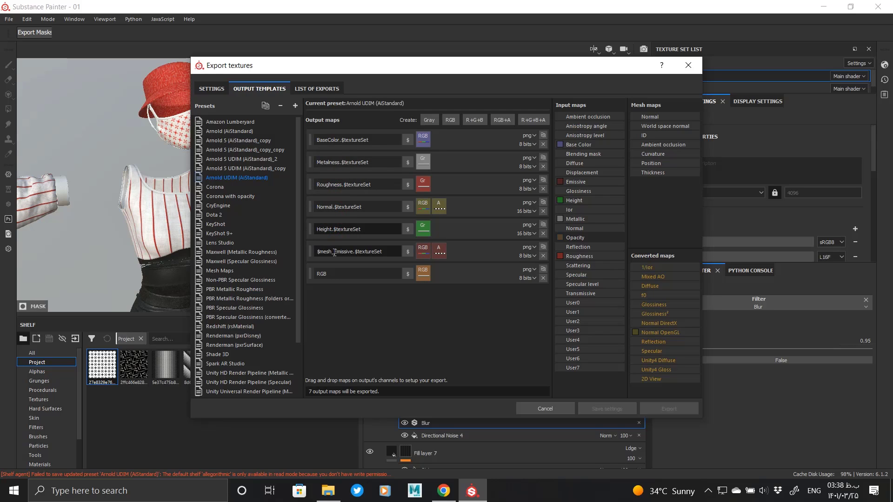
- Shorten the emissive map's name to Emissive.$textureSet and reuse it to name the new RGB output map Opacity.$textureSet
triple_click(358, 251)
right_click(359, 251)
click(373, 288)
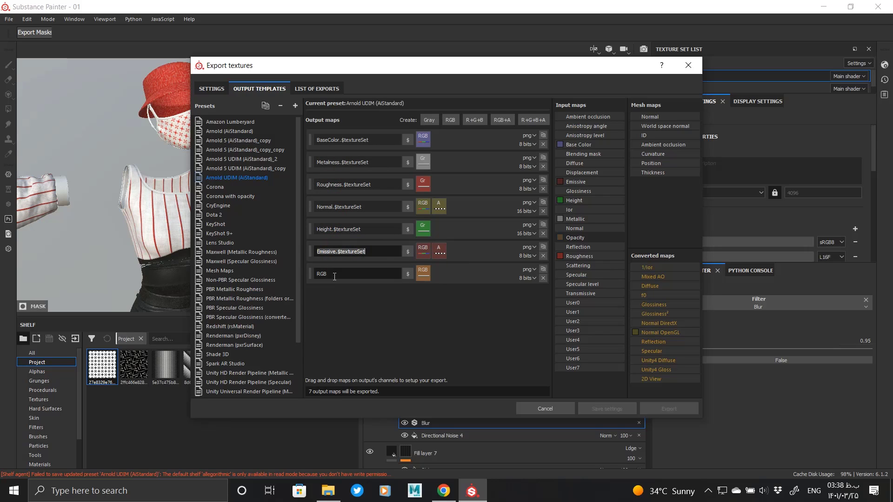
drag(333, 274, 317, 274)
right_click(317, 273)
click(335, 319)
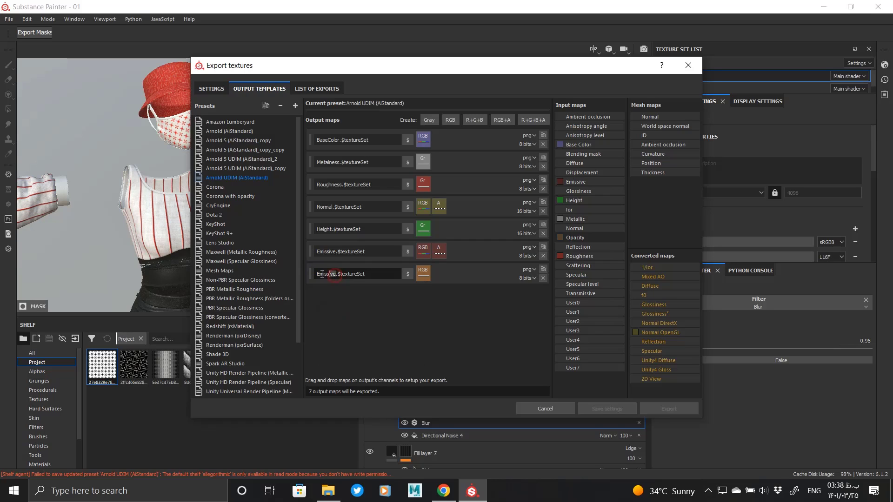
text(Opacity)
- Save the export settings and export the textures of sets 1001 and 1002 with the Arnold UDIM template
click(314, 88)
click(607, 409)
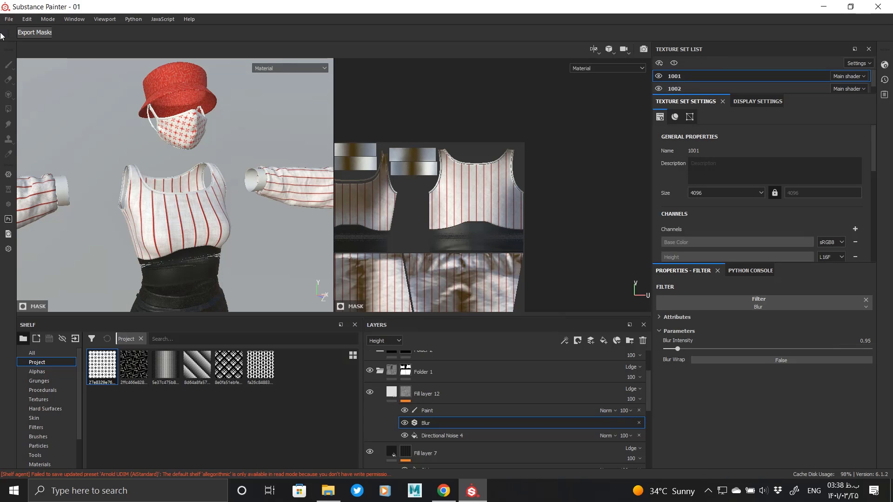
click(9, 19)
click(70, 145)
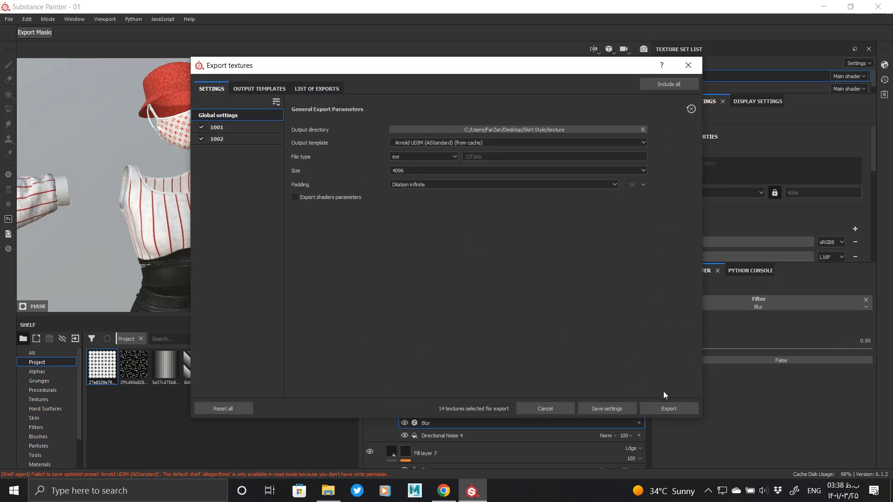
click(669, 409)
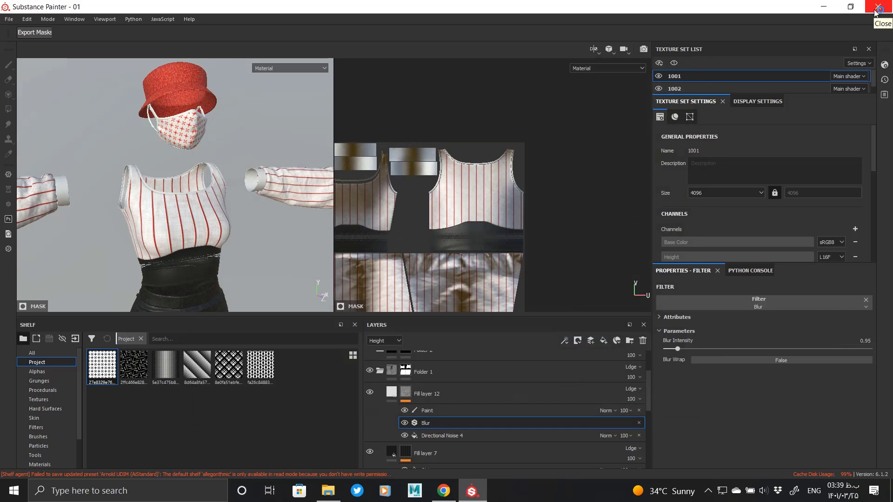
- Close Substance Painter and answer its closing prompt
click(876, 11)
click(425, 260)
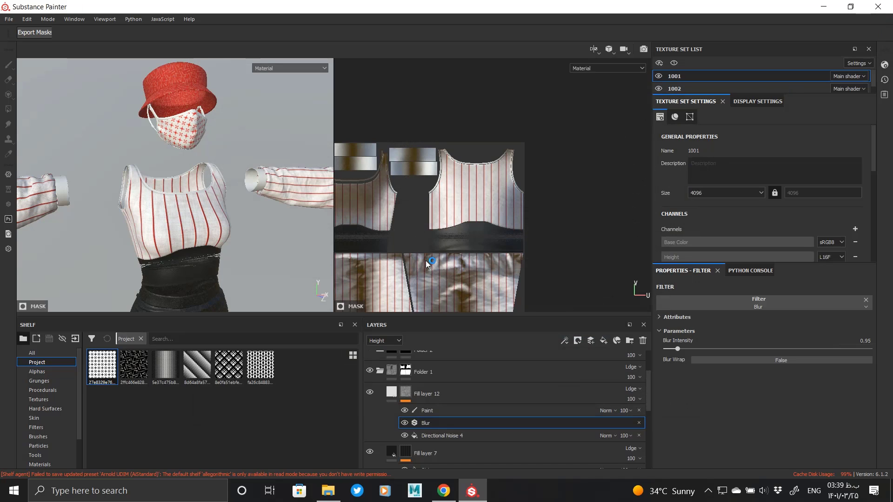